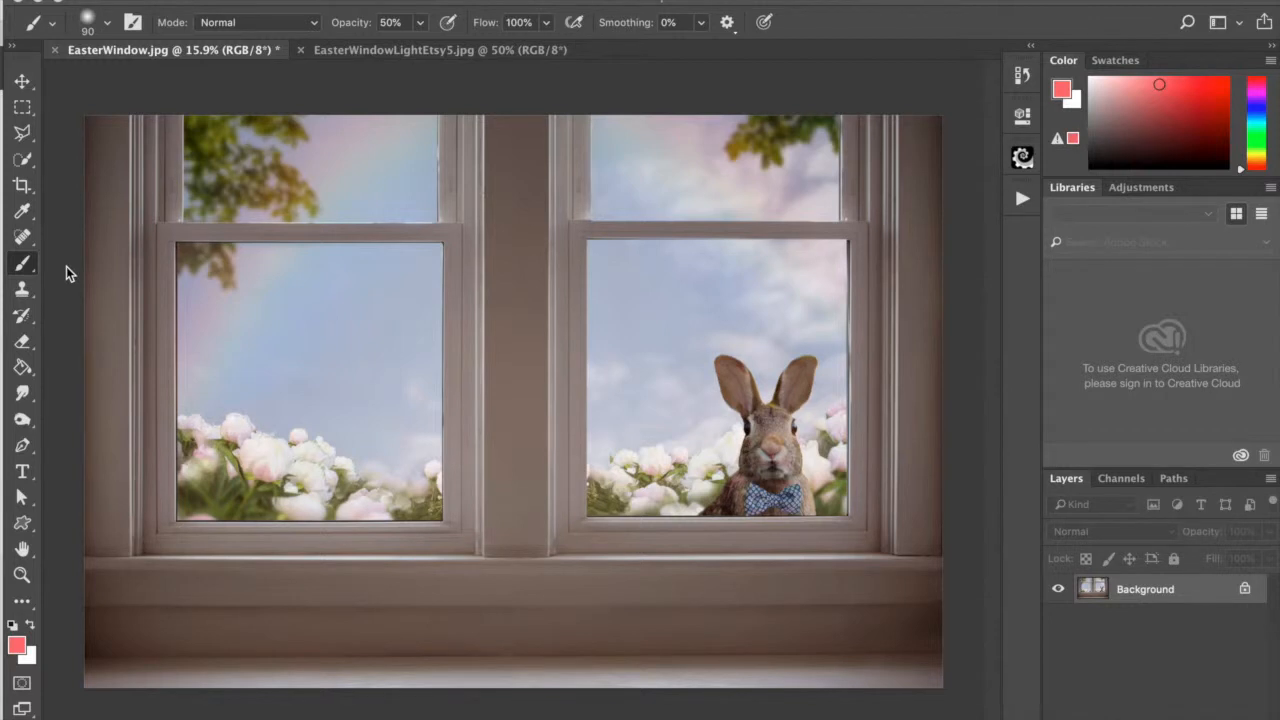
Step: Look through the installed action sets, including the contents of Sam's Favourite Actions
{"action": "left_click", "coordinate": [1023, 199]}
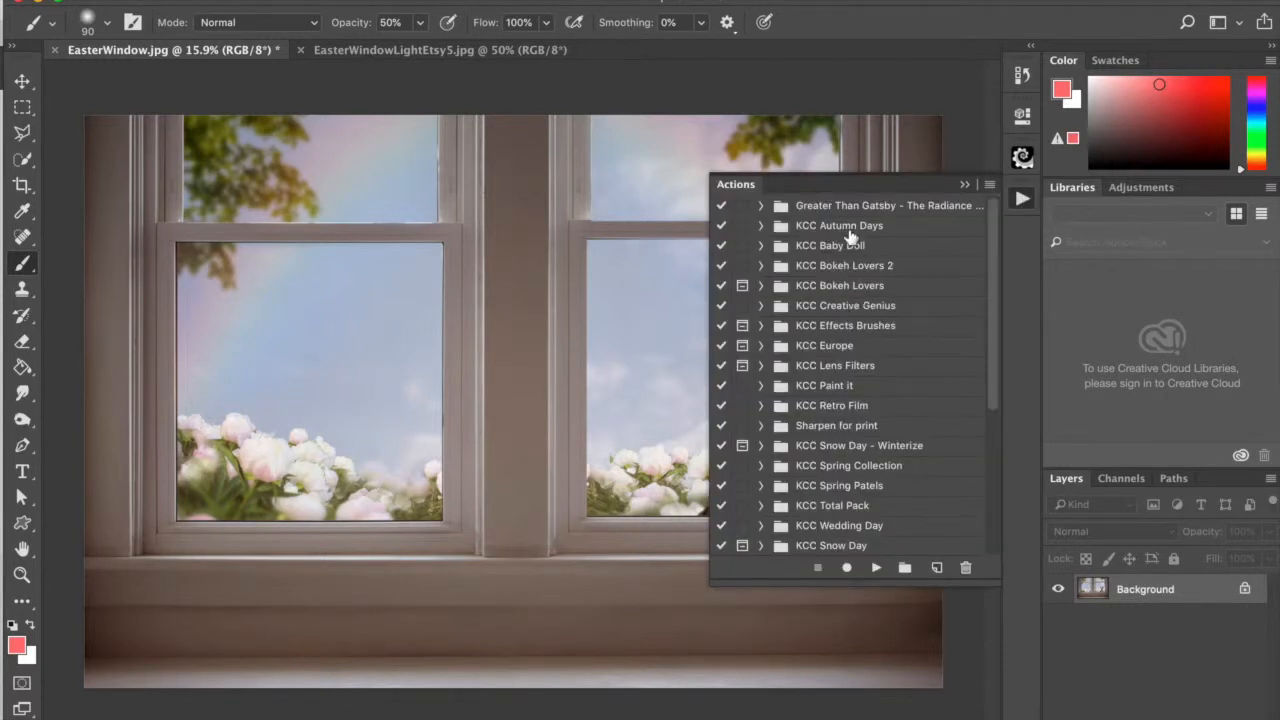
{"action": "scroll", "coordinate": [852, 368], "scroll_direction": "down", "scroll_amount": 5}
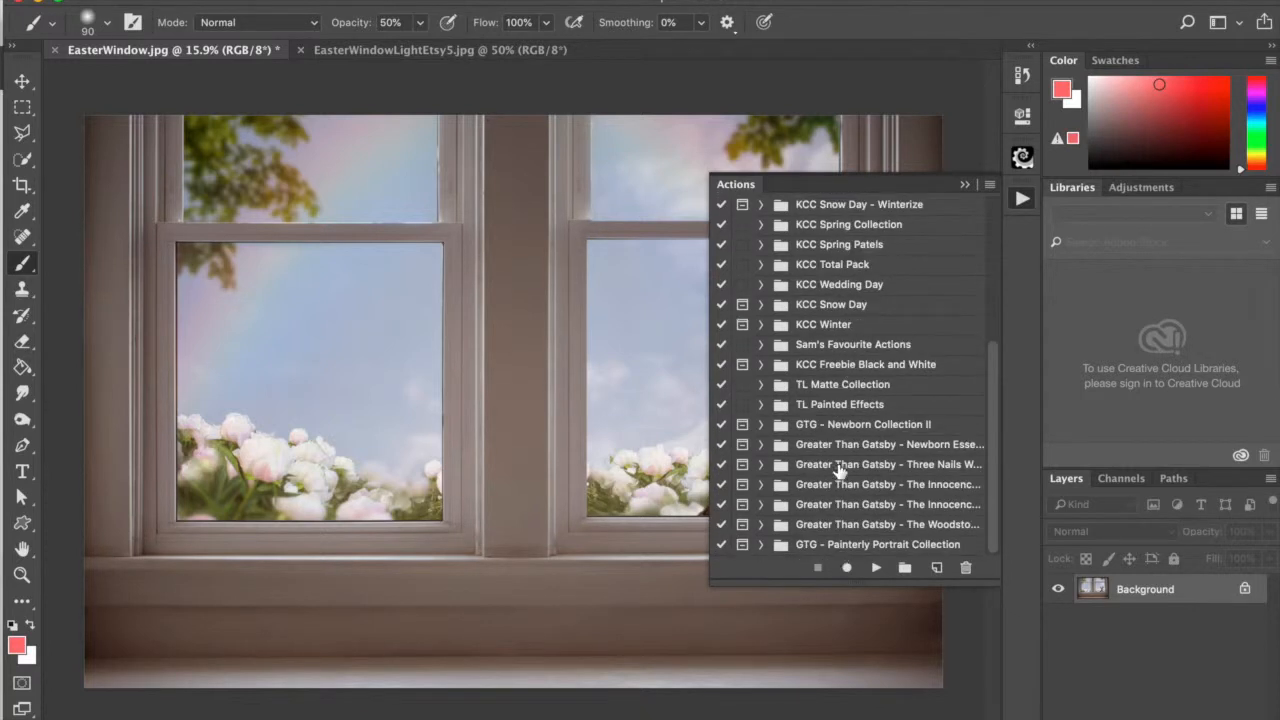
{"action": "scroll", "coordinate": [856, 380], "scroll_direction": "up", "scroll_amount": 5}
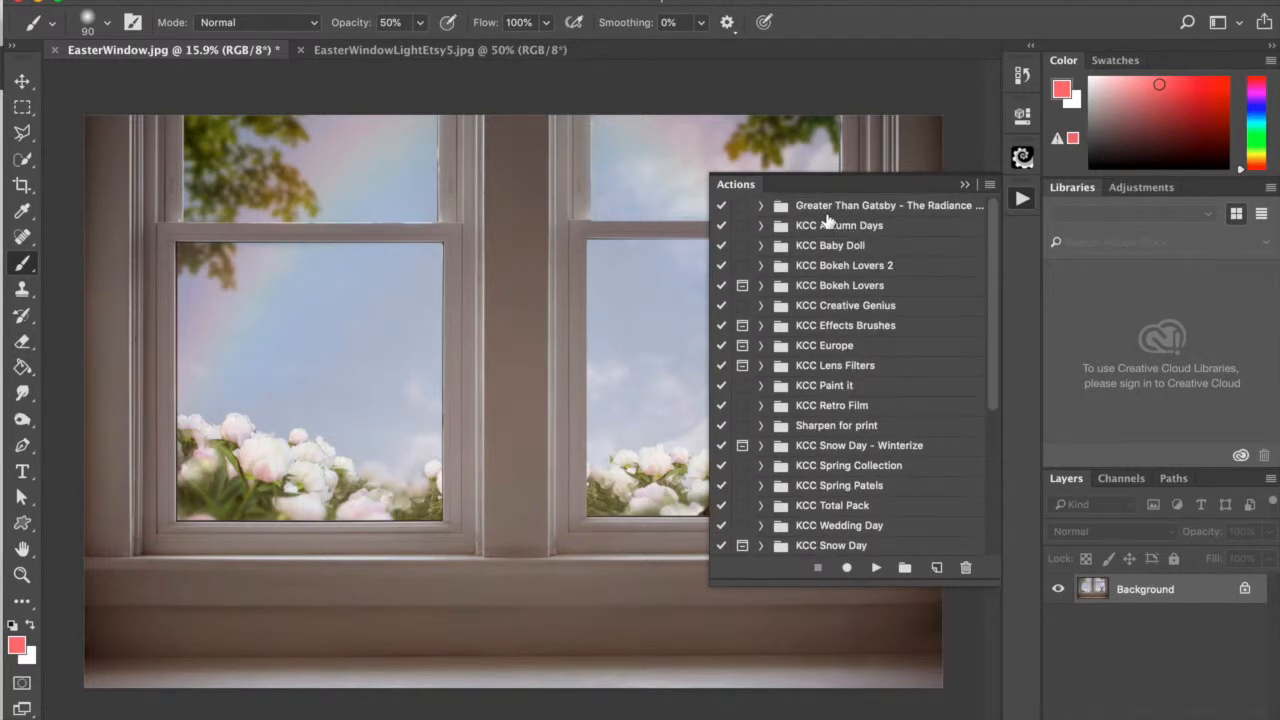
{"action": "scroll", "coordinate": [852, 484], "scroll_direction": "down", "scroll_amount": 1}
{"action": "scroll", "coordinate": [852, 486], "scroll_direction": "down", "scroll_amount": 5}
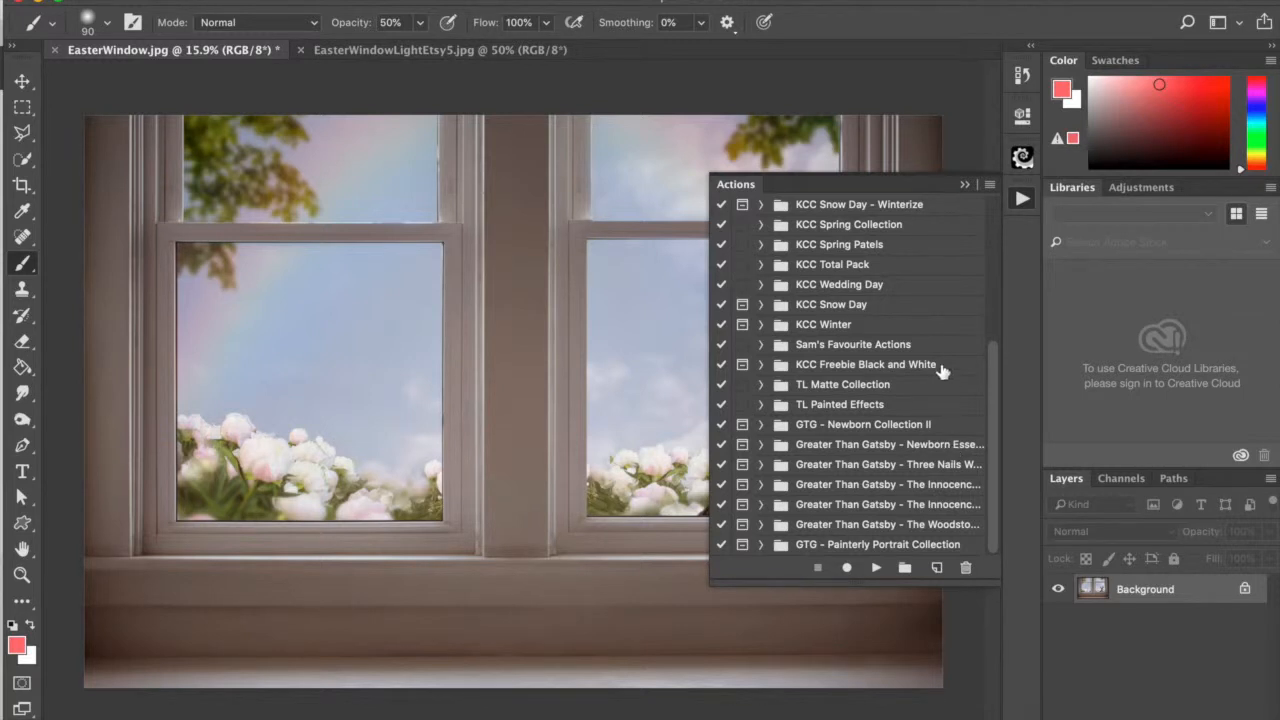
{"action": "left_click", "coordinate": [760, 348]}
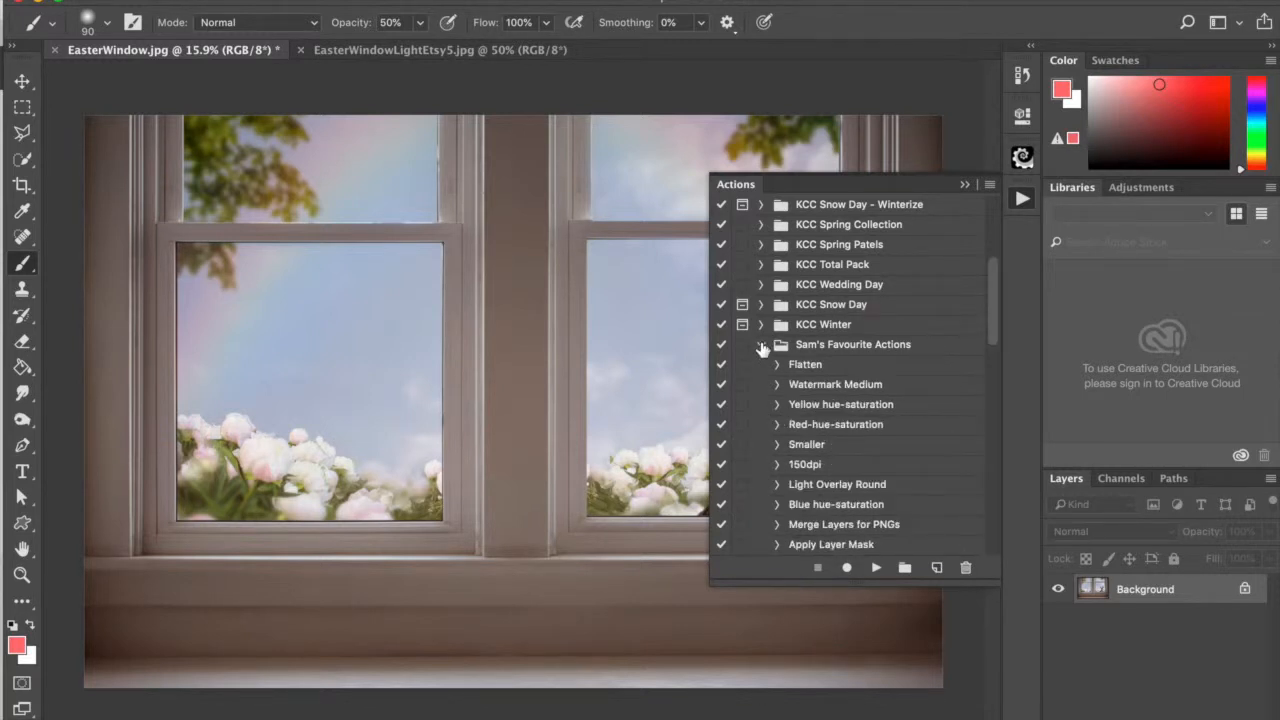
{"action": "scroll", "coordinate": [840, 428], "scroll_direction": "down", "scroll_amount": 10}
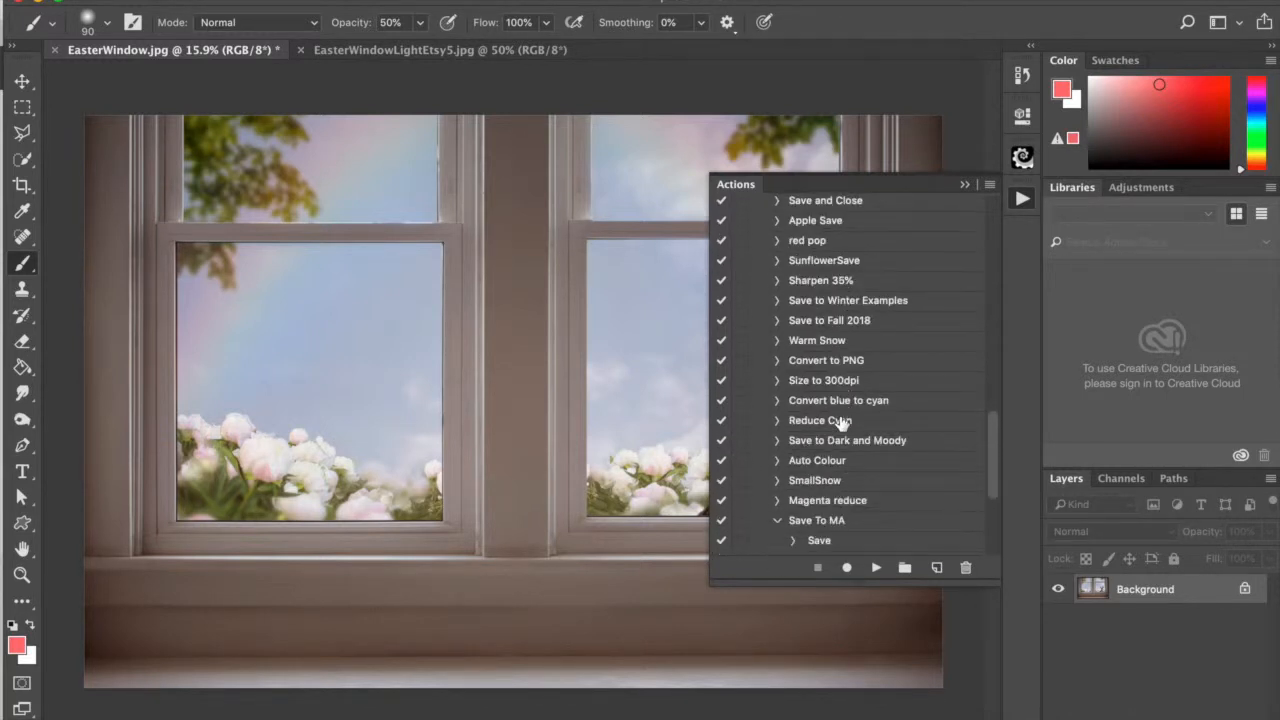
{"action": "scroll", "coordinate": [840, 428], "scroll_direction": "up", "scroll_amount": 15}
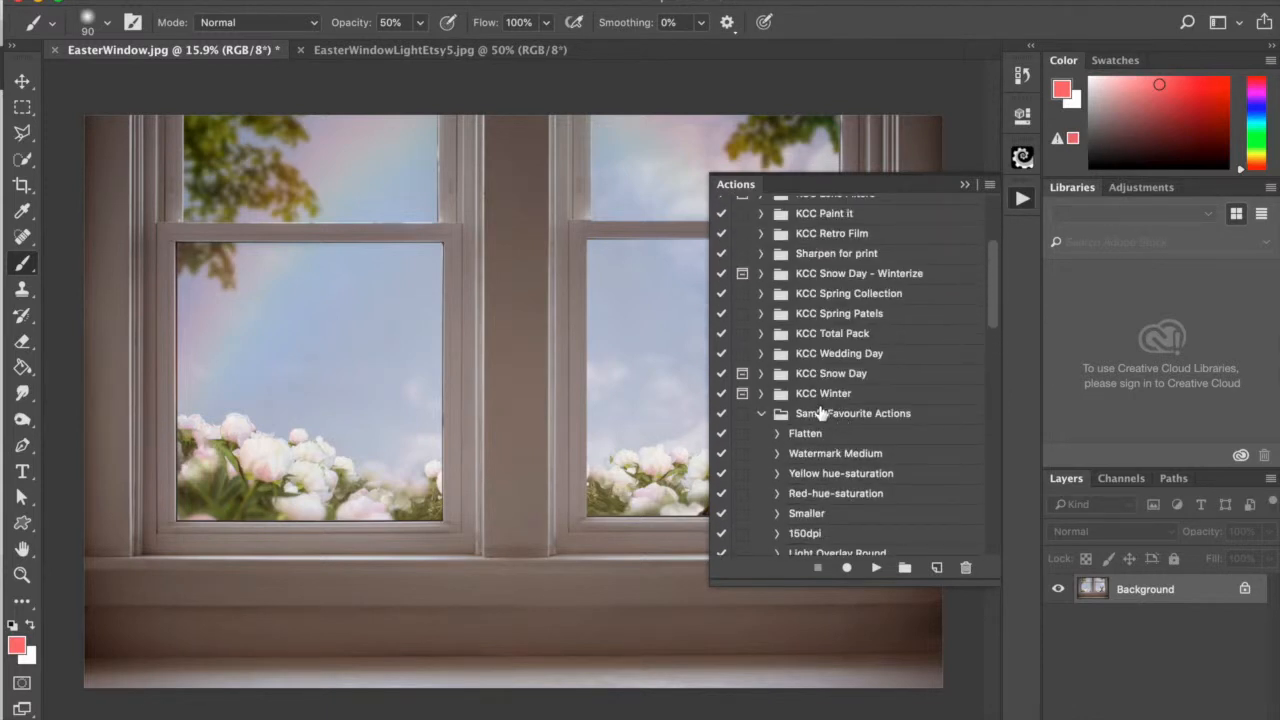
{"action": "left_click", "coordinate": [760, 413]}
{"action": "scroll", "coordinate": [875, 444], "scroll_direction": "down", "scroll_amount": 3}
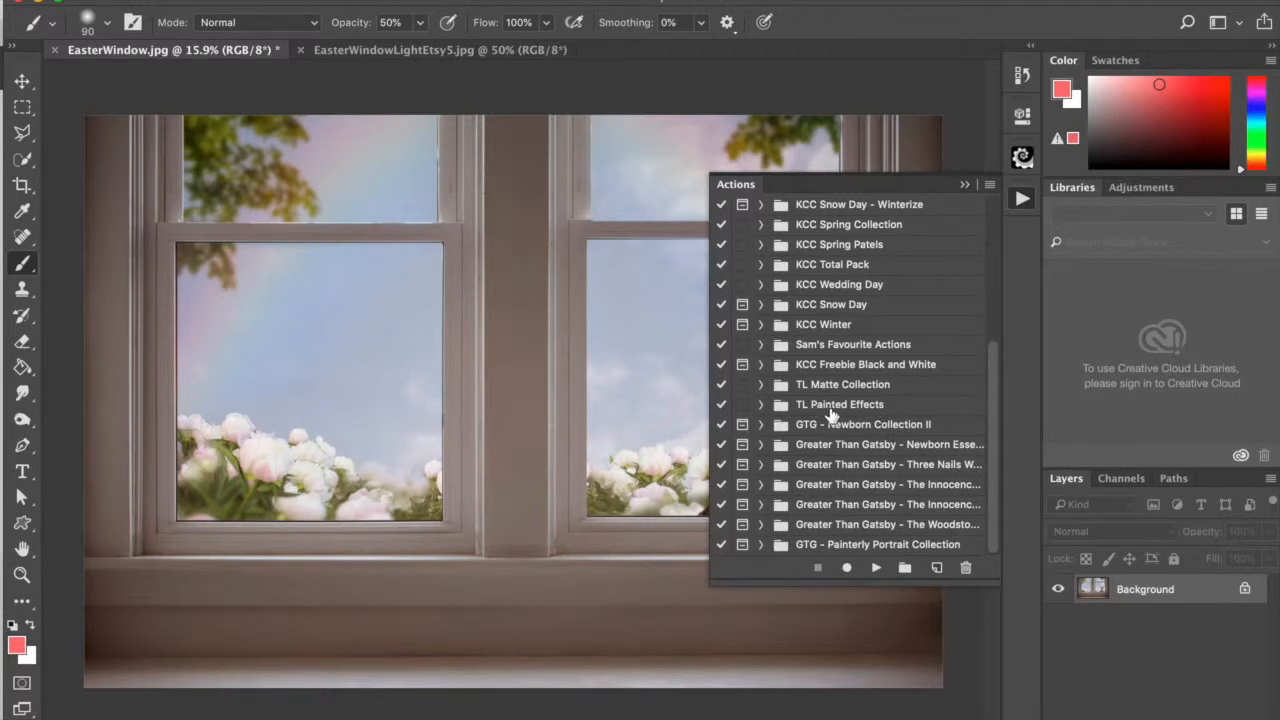
{"action": "scroll", "coordinate": [903, 286], "scroll_direction": "up", "scroll_amount": 5}
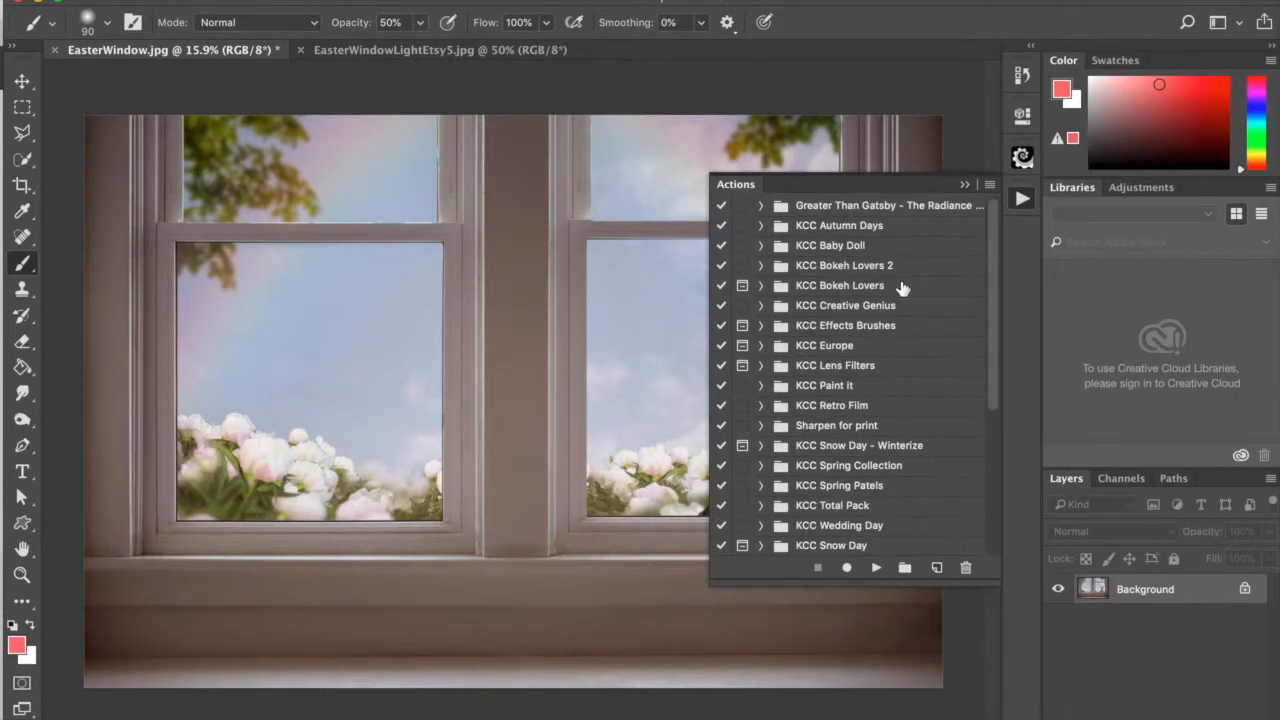
{"action": "left_click", "coordinate": [965, 185]}
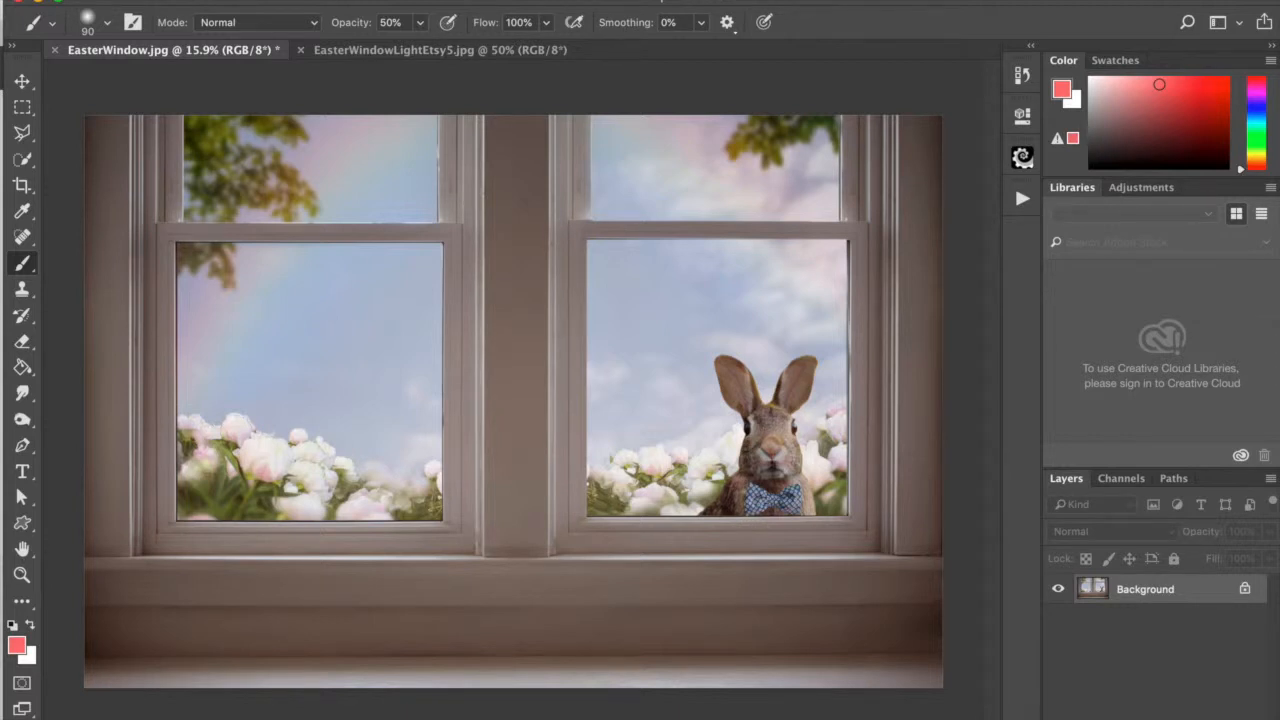
{"action": "left_click", "coordinate": [178, 1]}
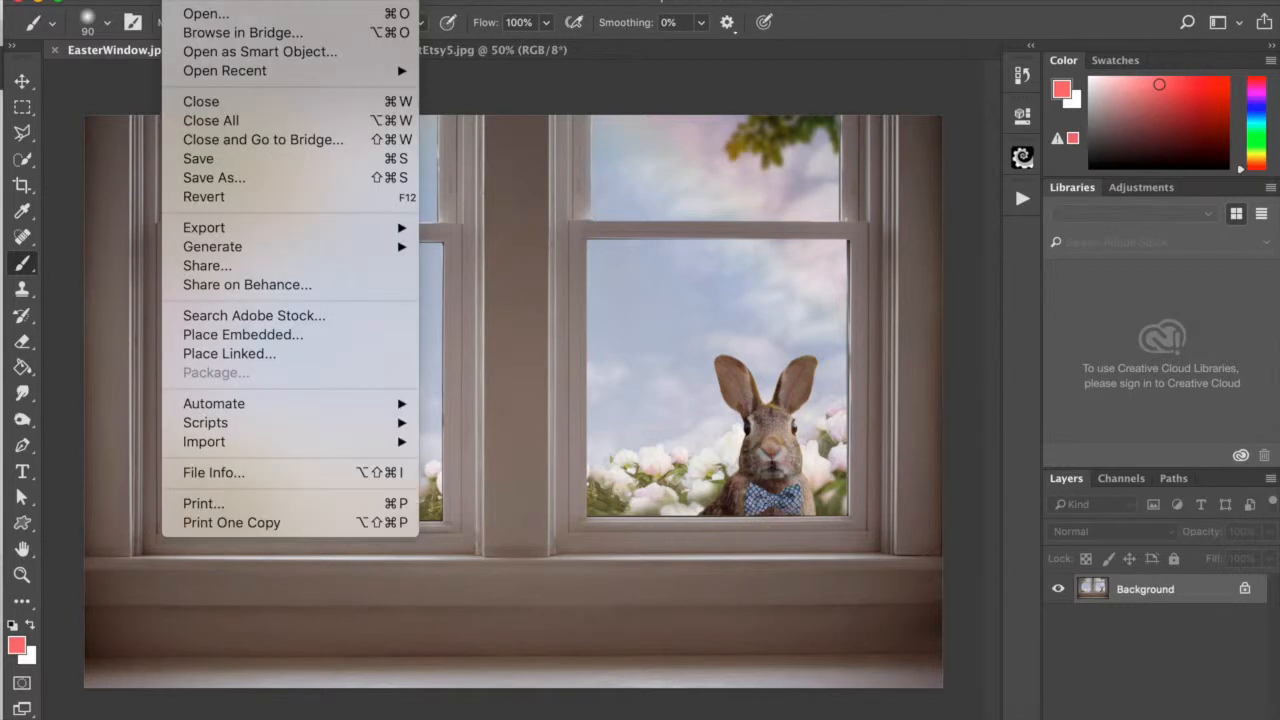
{"action": "left_click", "coordinate": [266, 353]}
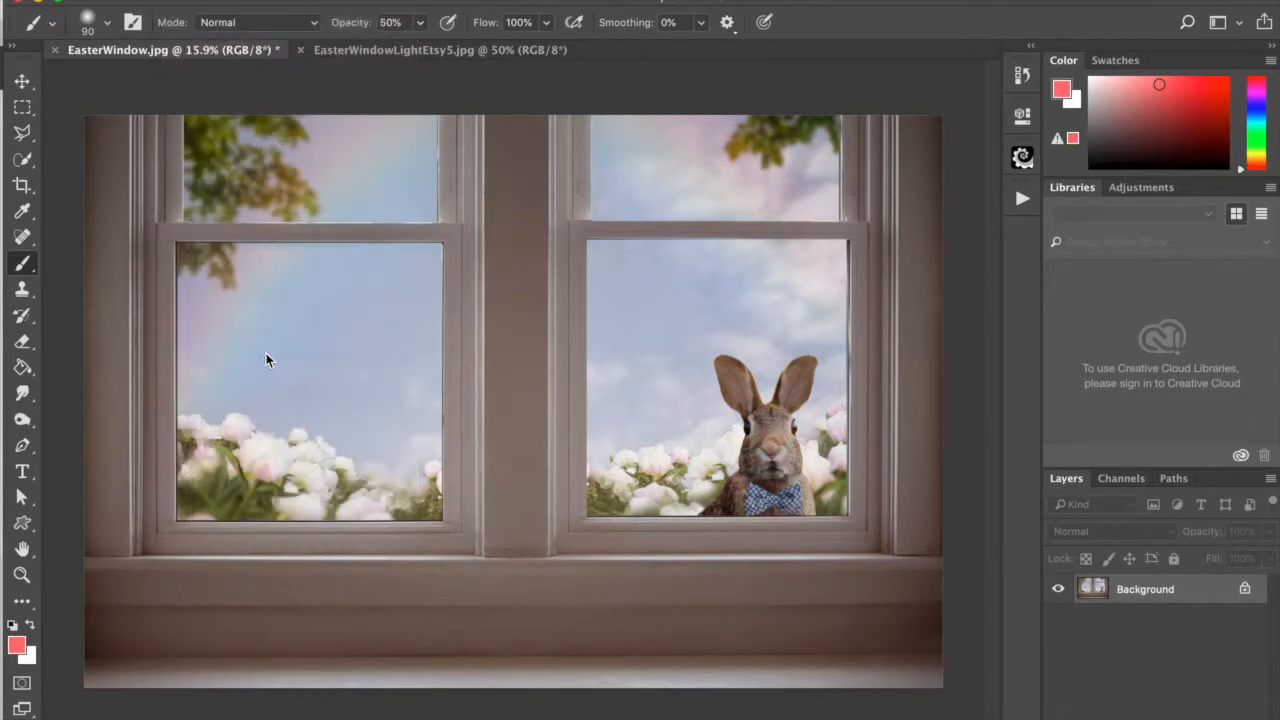
{"action": "scroll", "coordinate": [672, 320], "scroll_direction": "down", "scroll_amount": 15}
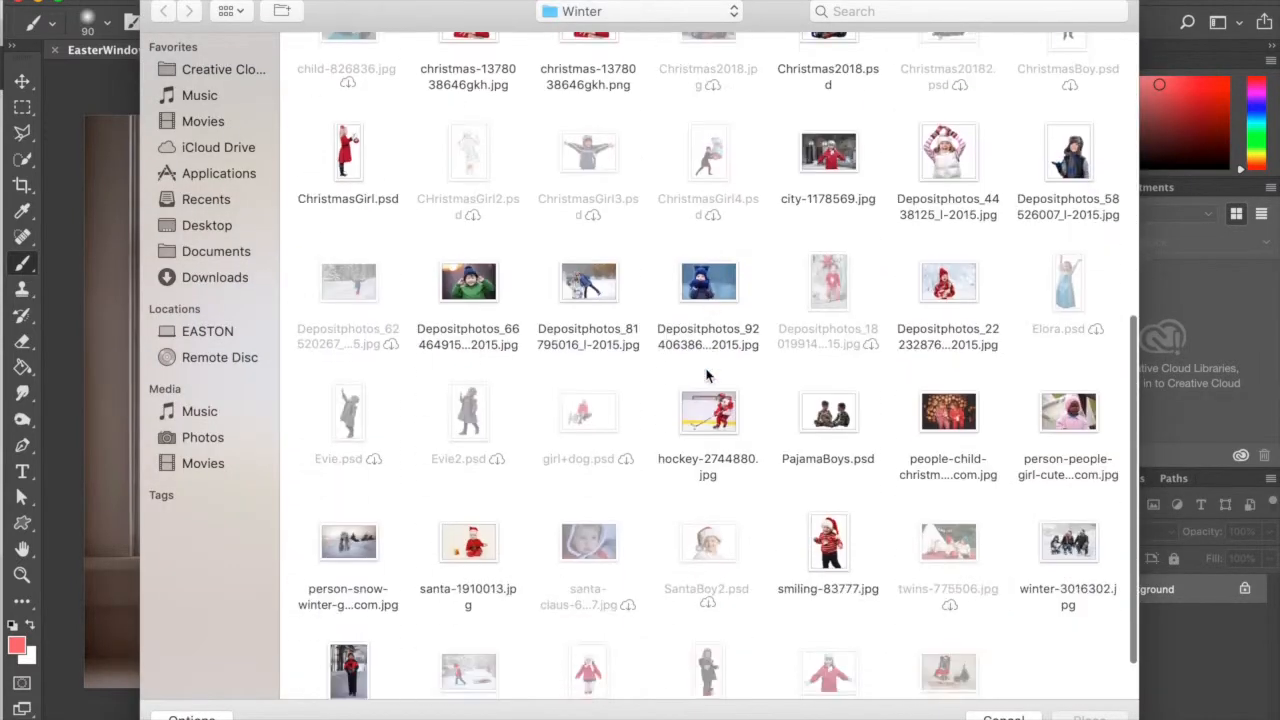
{"action": "double_click", "coordinate": [840, 335]}
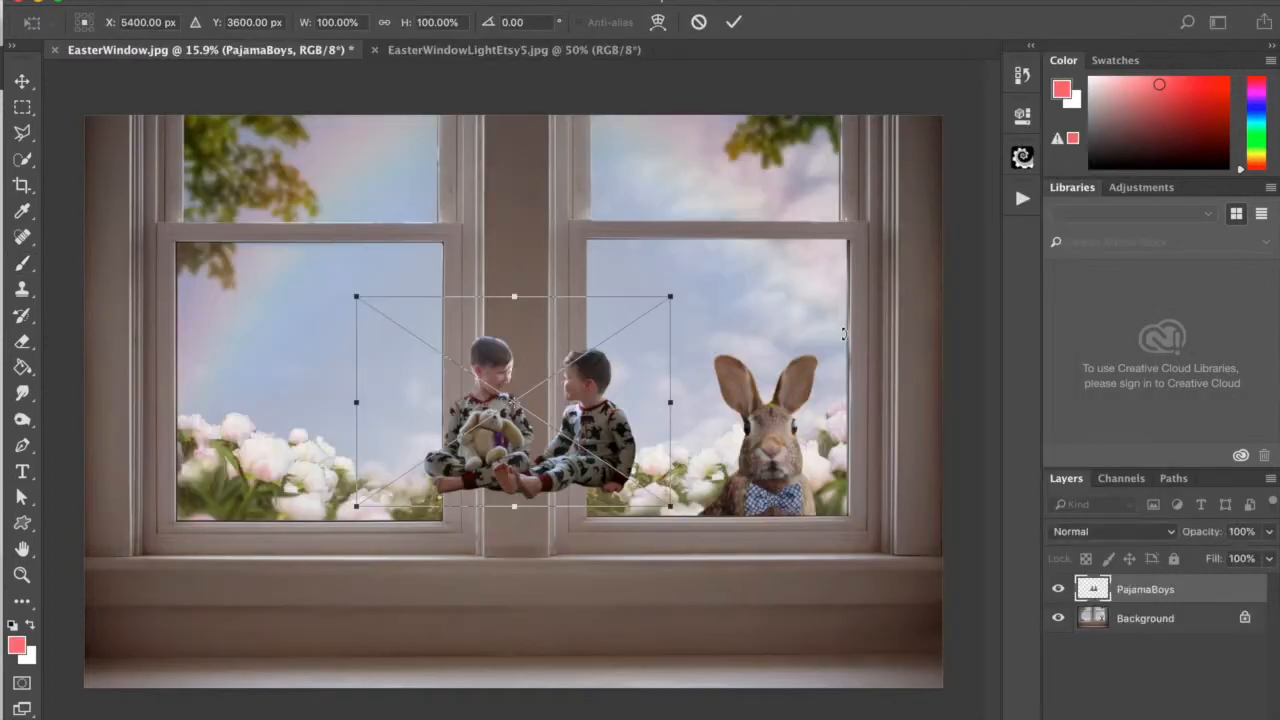
{"action": "left_click_drag", "start_coordinate": [604, 414], "coordinate": [731, 579]}
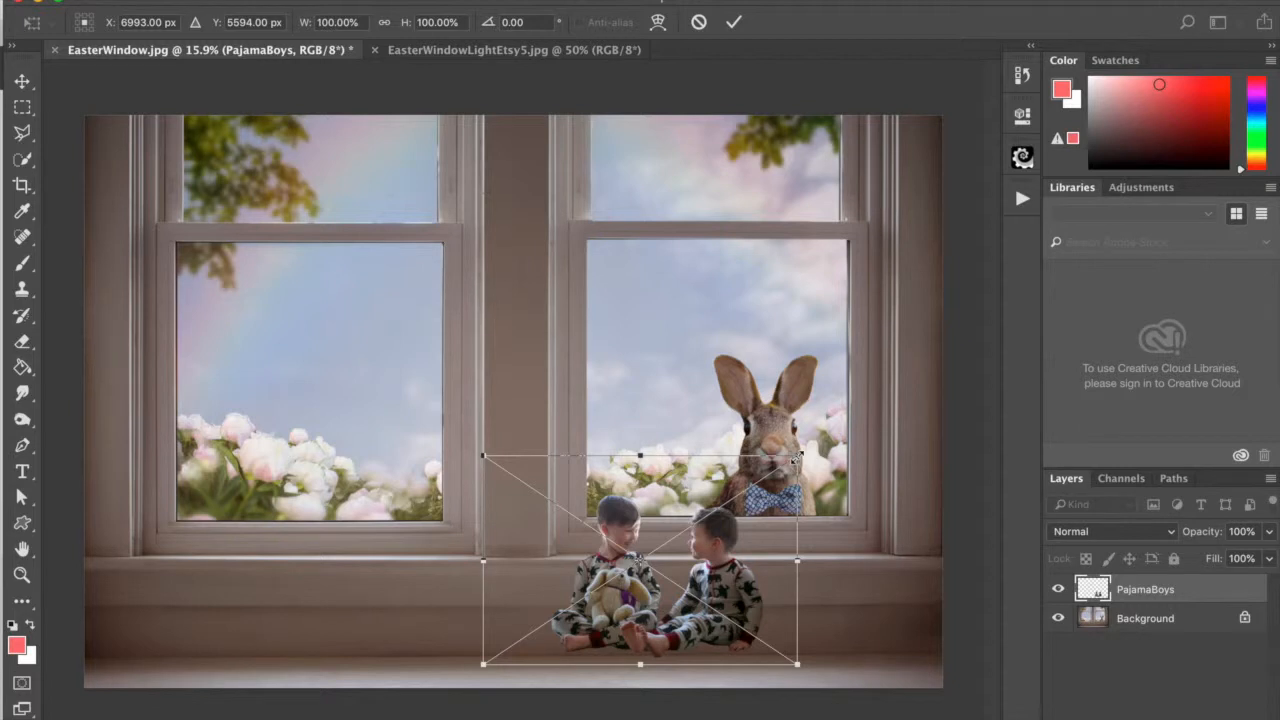
{"action": "left_click_drag", "start_coordinate": [797, 455], "coordinate": [795, 347]}
{"action": "key", "text": "Return"}
{"action": "key", "text": "b"}
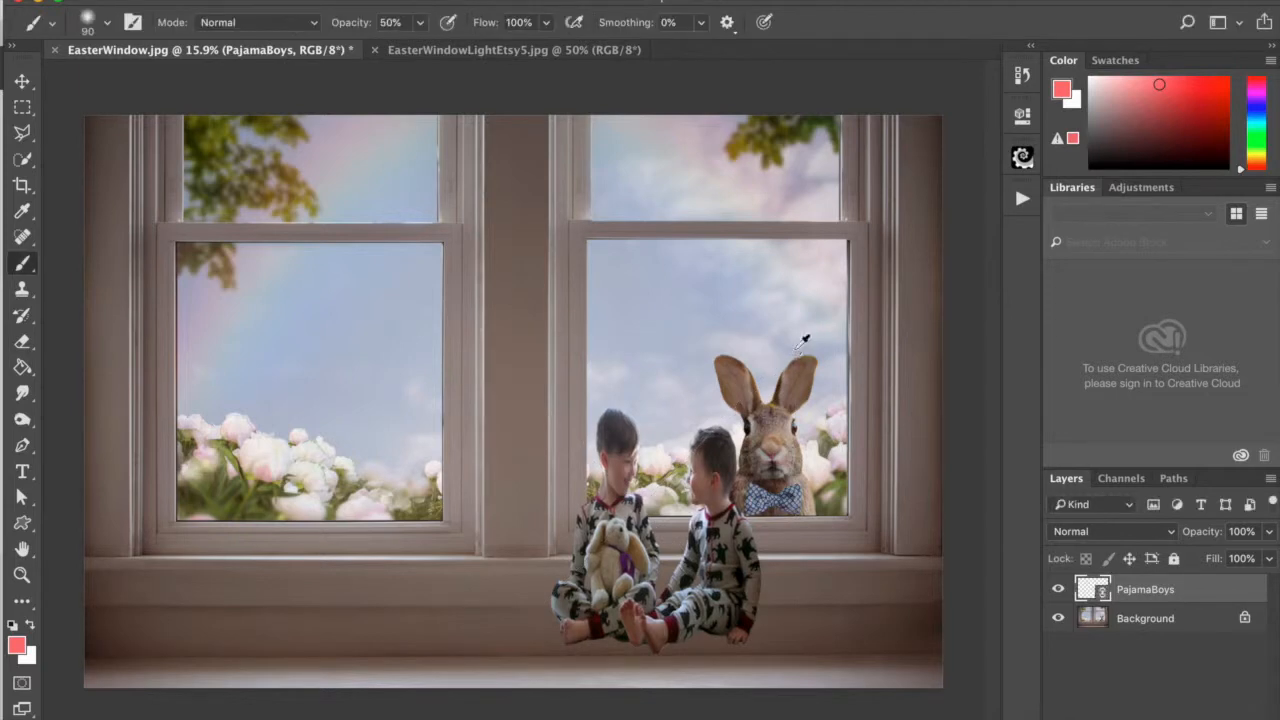
{"action": "key", "text": "Delete"}
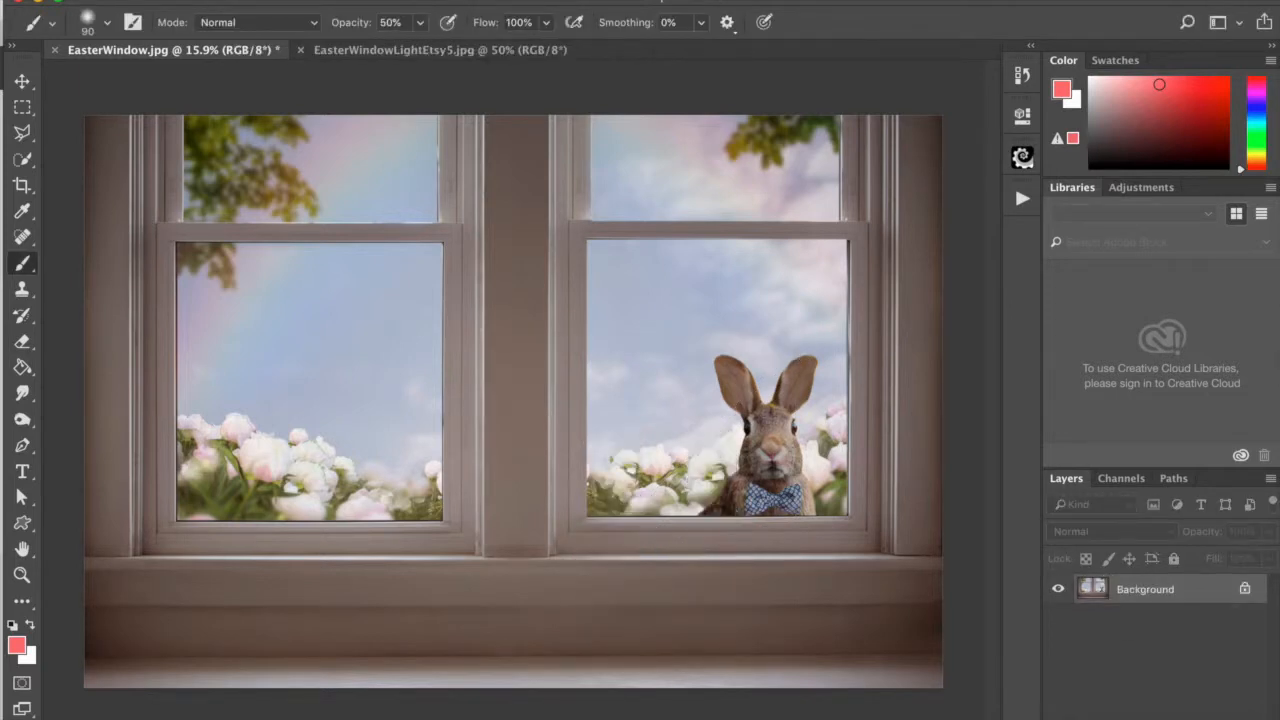
Step: Place PajamaBoys.psd from the Winter folder into the EasterWindow document as a linked file
{"action": "left_click", "coordinate": [196, 2]}
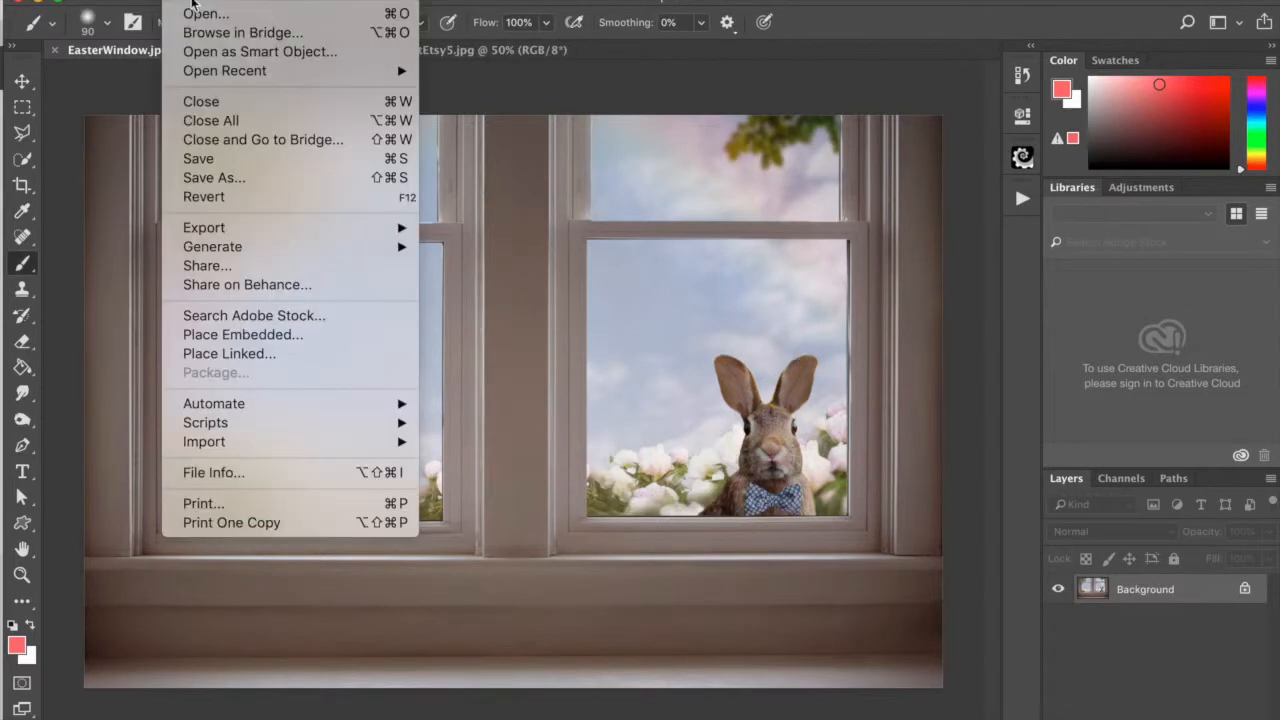
{"action": "left_click", "coordinate": [243, 356]}
{"action": "scroll", "coordinate": [770, 510], "scroll_direction": "down", "scroll_amount": 10}
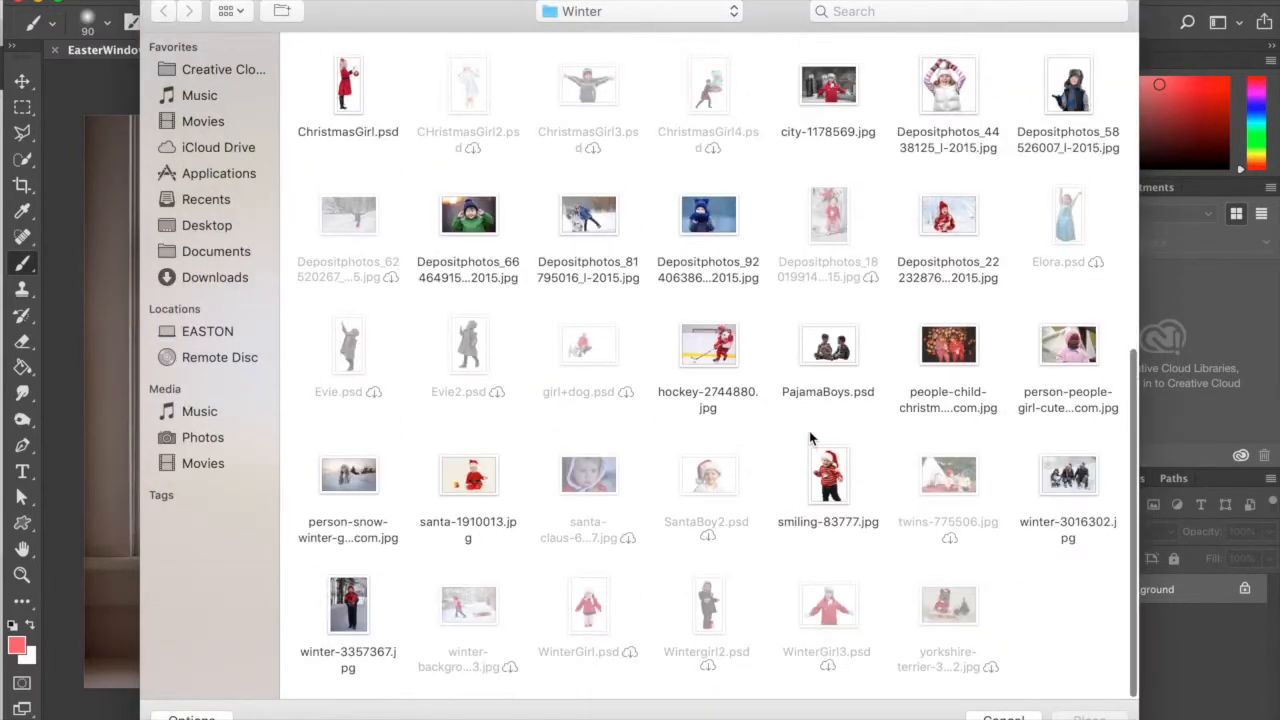
{"action": "scroll", "coordinate": [777, 391], "scroll_direction": "up", "scroll_amount": 2}
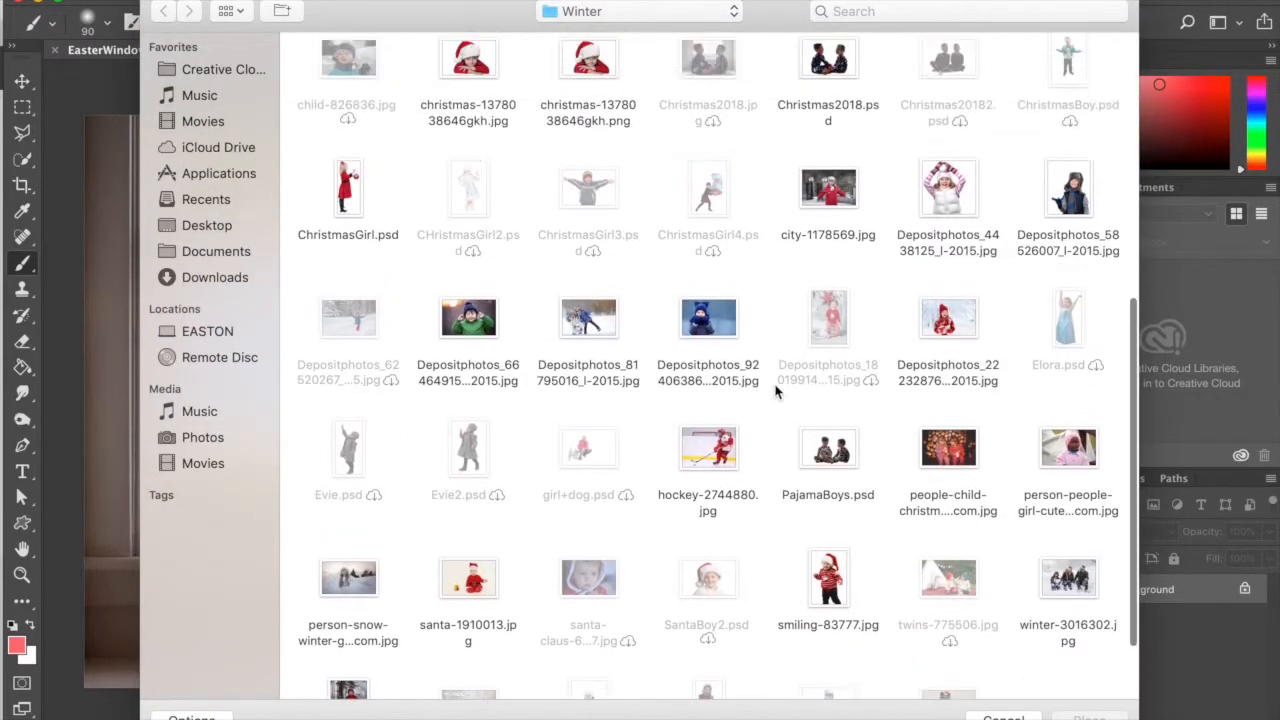
{"action": "left_click", "coordinate": [842, 462]}
{"action": "double_click", "coordinate": [842, 462]}
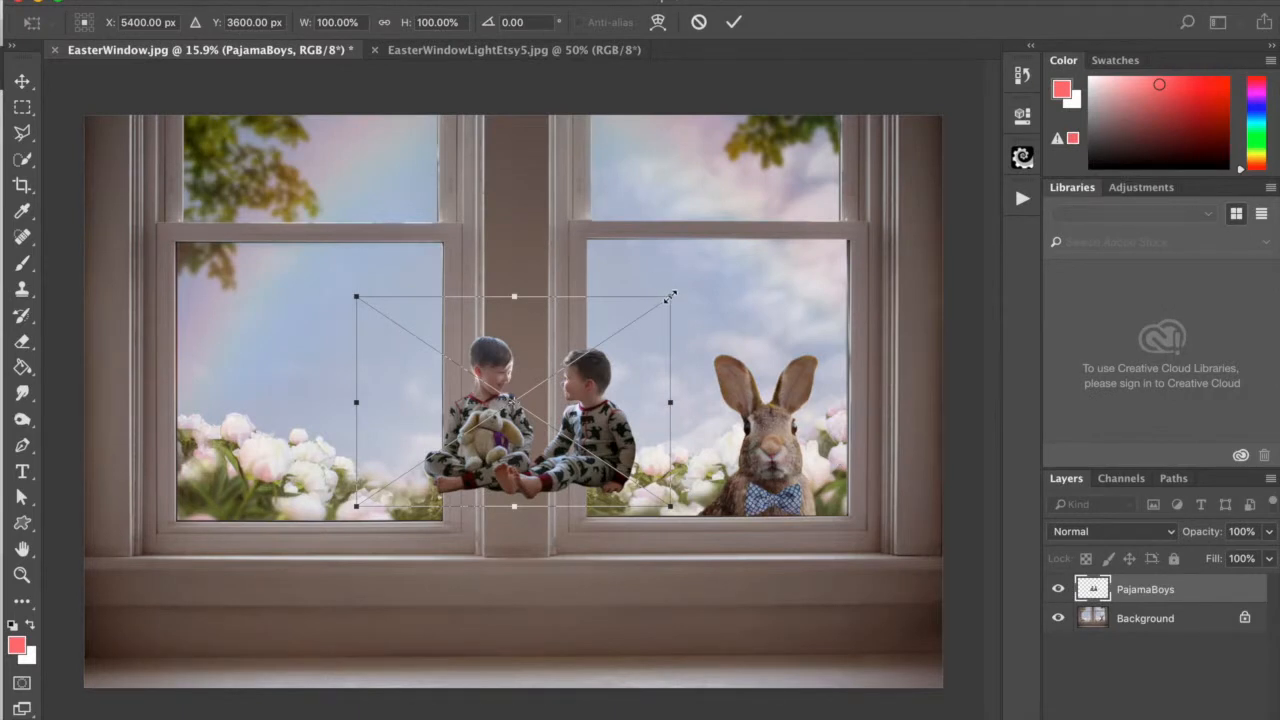
Step: Scale the placed boys to about 149% and seat them on the windowsill in front of the rabbit
{"action": "left_click_drag", "start_coordinate": [670, 296], "coordinate": [855, 239]}
{"action": "left_click_drag", "start_coordinate": [748, 356], "coordinate": [858, 551]}
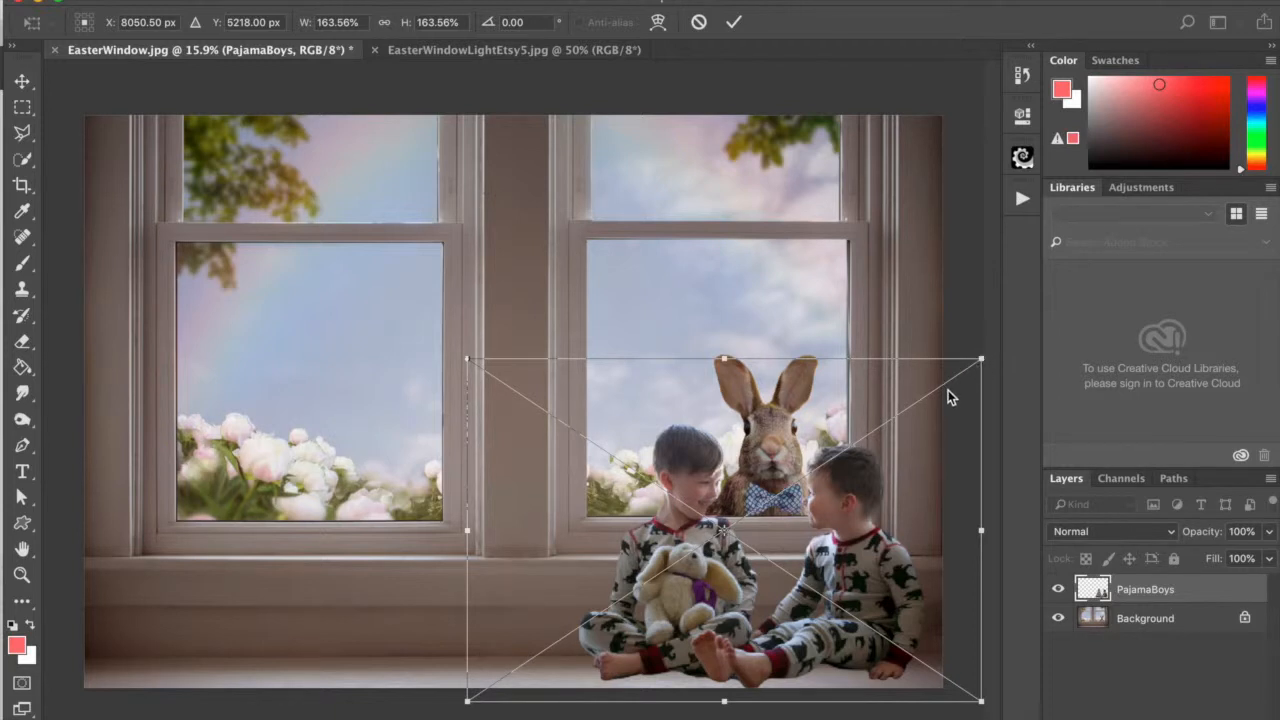
{"action": "left_click_drag", "start_coordinate": [981, 359], "coordinate": [937, 390]}
{"action": "left_click_drag", "start_coordinate": [792, 556], "coordinate": [813, 556]}
{"action": "left_click_drag", "start_coordinate": [720, 546], "coordinate": [723, 546]}
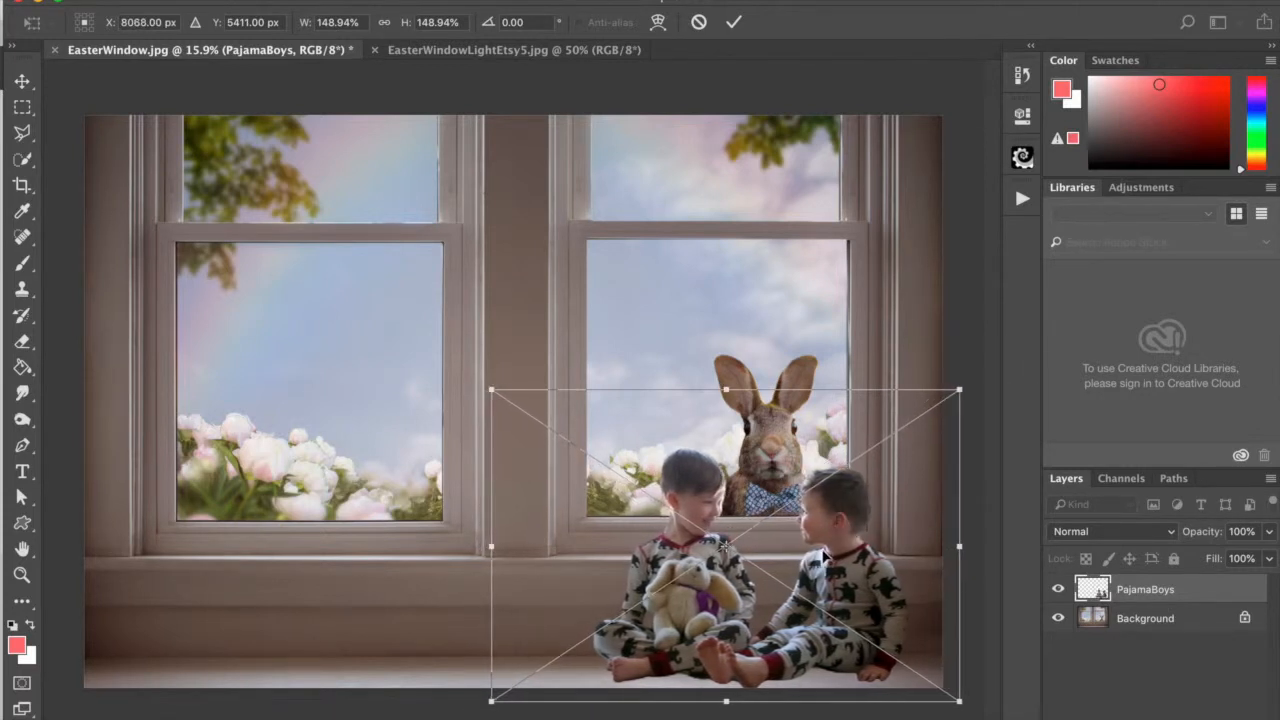
{"action": "left_click_drag", "start_coordinate": [893, 548], "coordinate": [850, 537]}
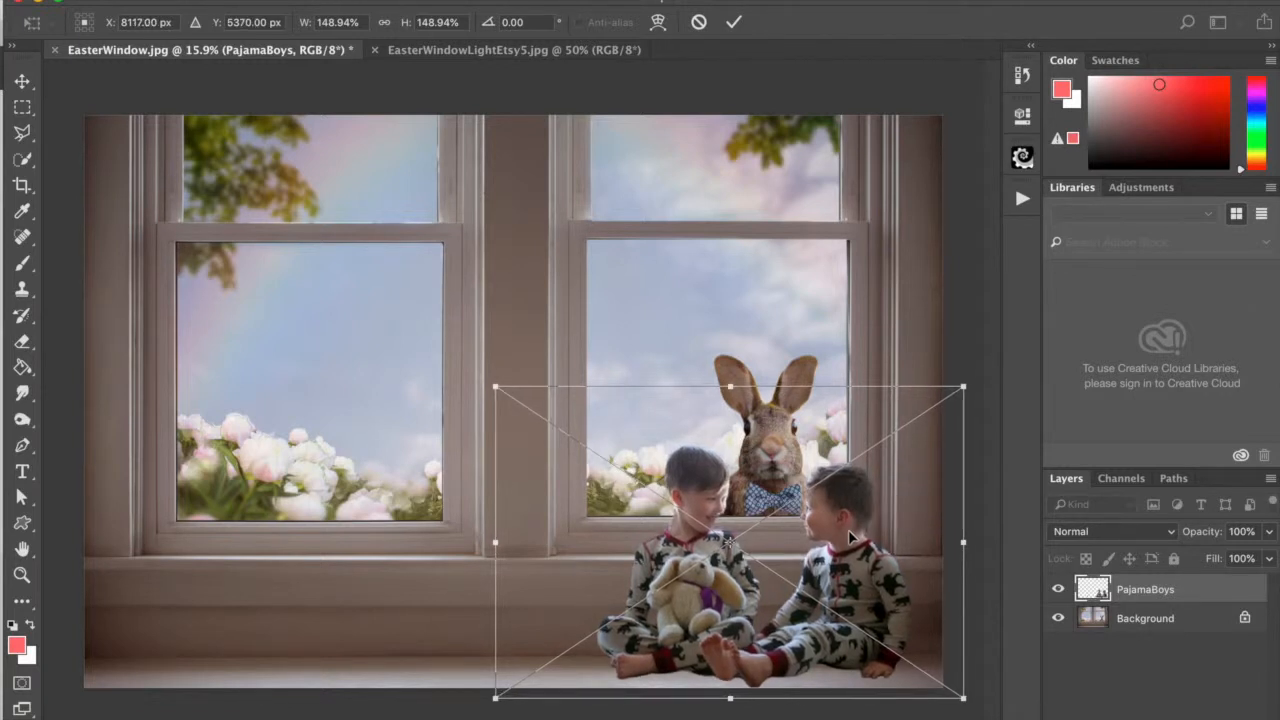
{"action": "key", "text": "Return"}
{"action": "key", "text": "b"}
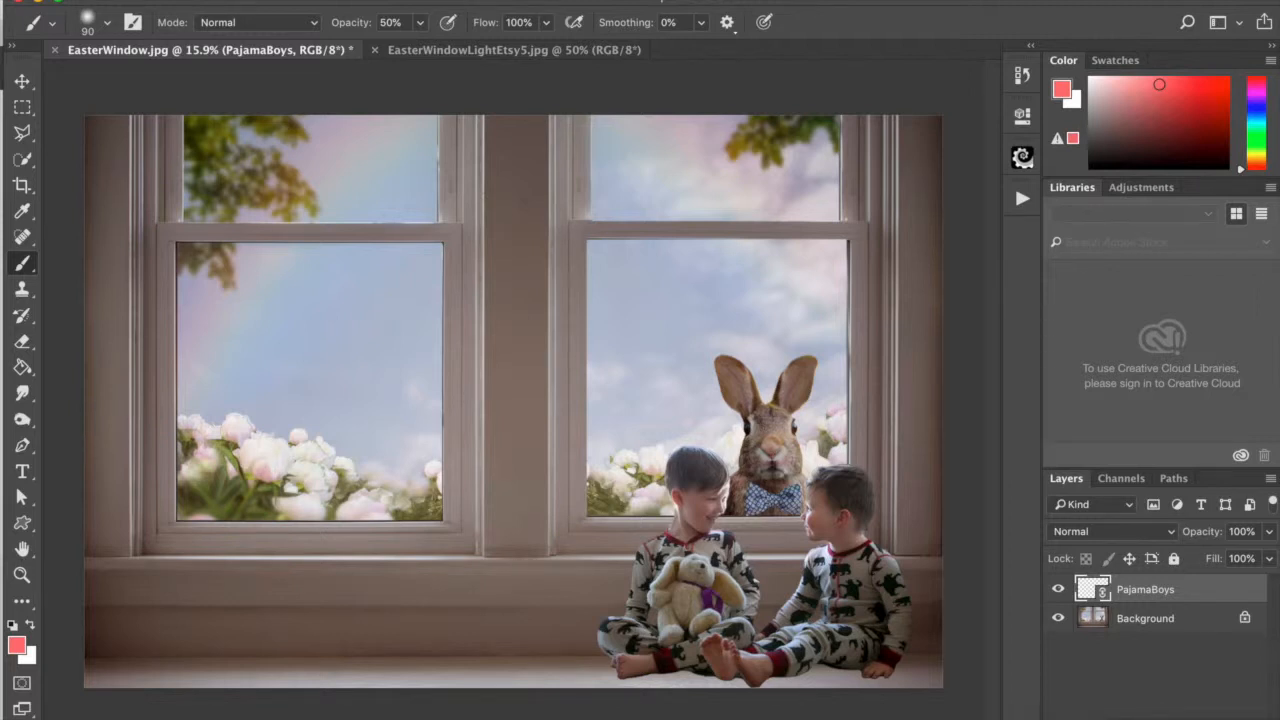
Step: Add a Hue/Saturation adjustment layer above the boys and clip it to the PajamaBoys layer
{"action": "left_click", "coordinate": [1162, 718]}
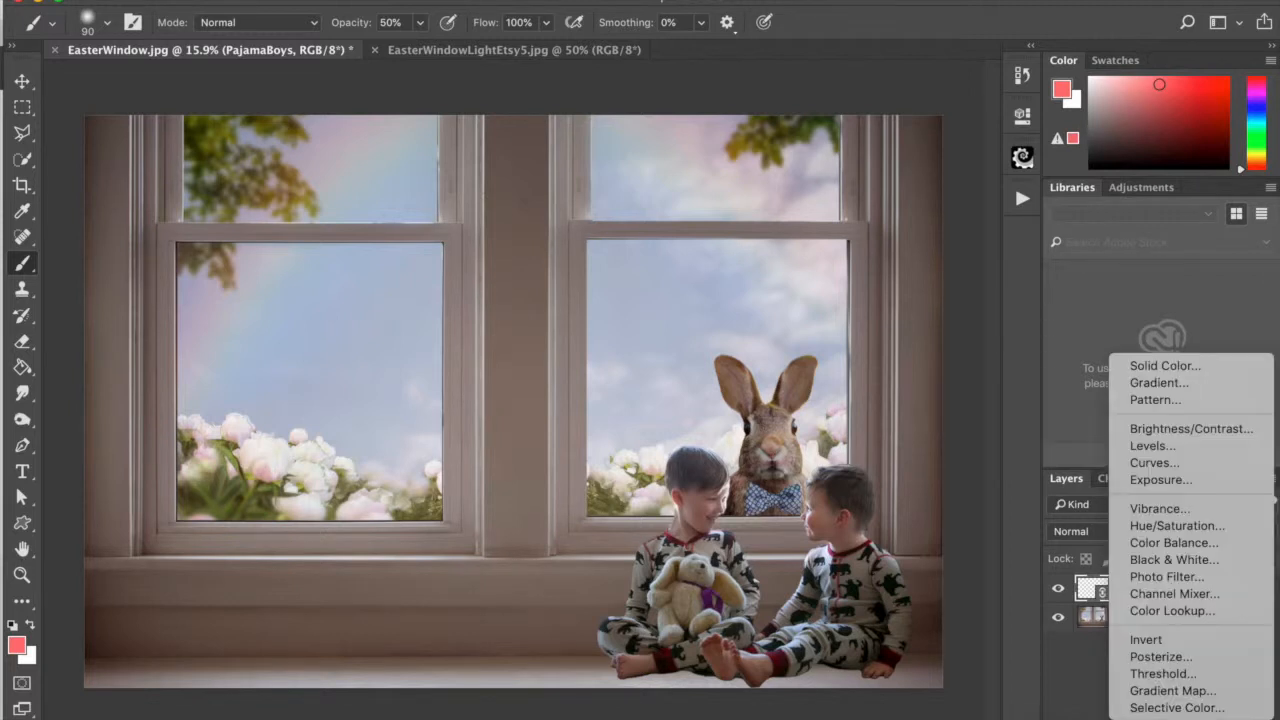
{"action": "left_click", "coordinate": [1164, 524]}
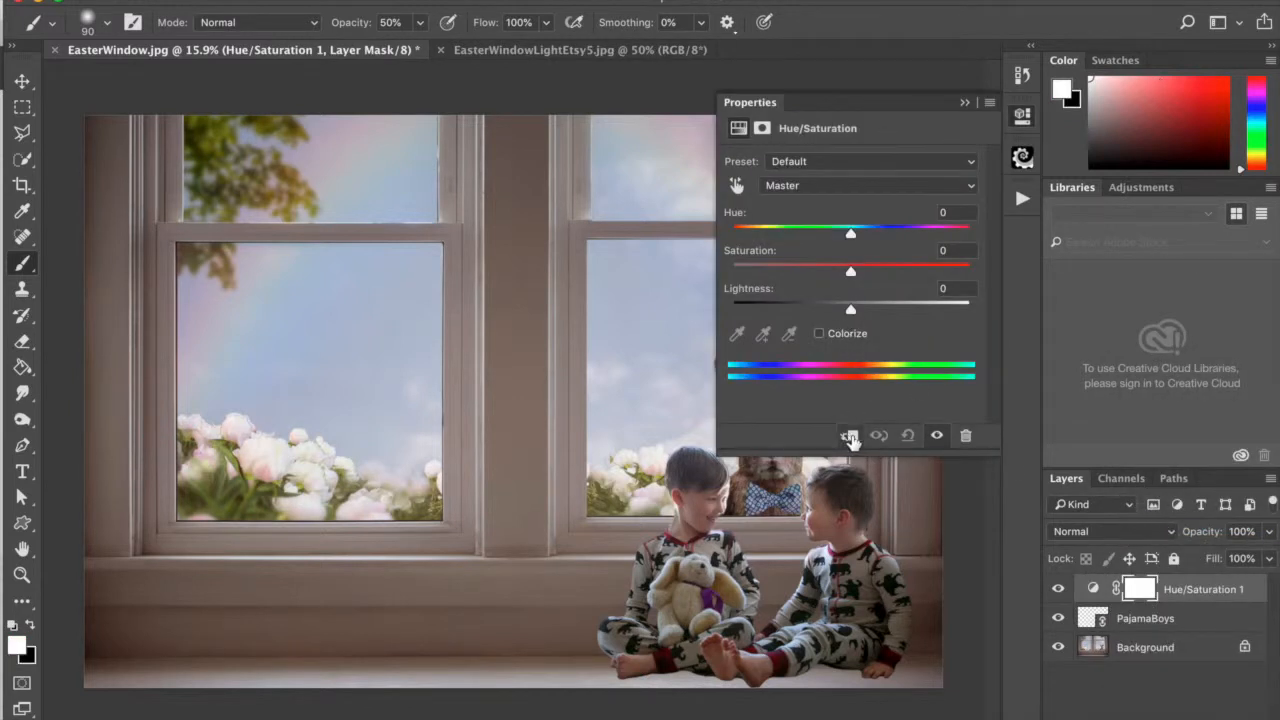
{"action": "left_click", "coordinate": [849, 438]}
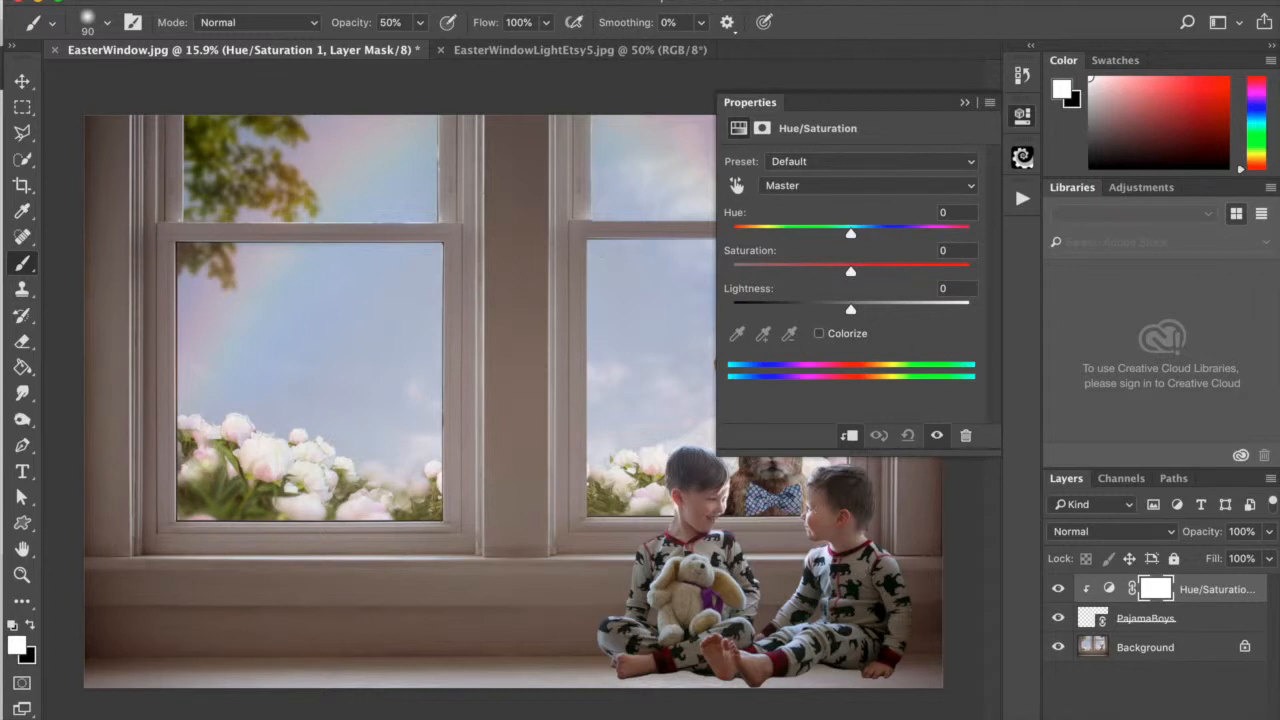
Step: Reduce the Reds saturation to -20 and slightly raise the Reds lightness in the clipped Hue/Saturation adjustment
{"action": "left_click", "coordinate": [786, 186]}
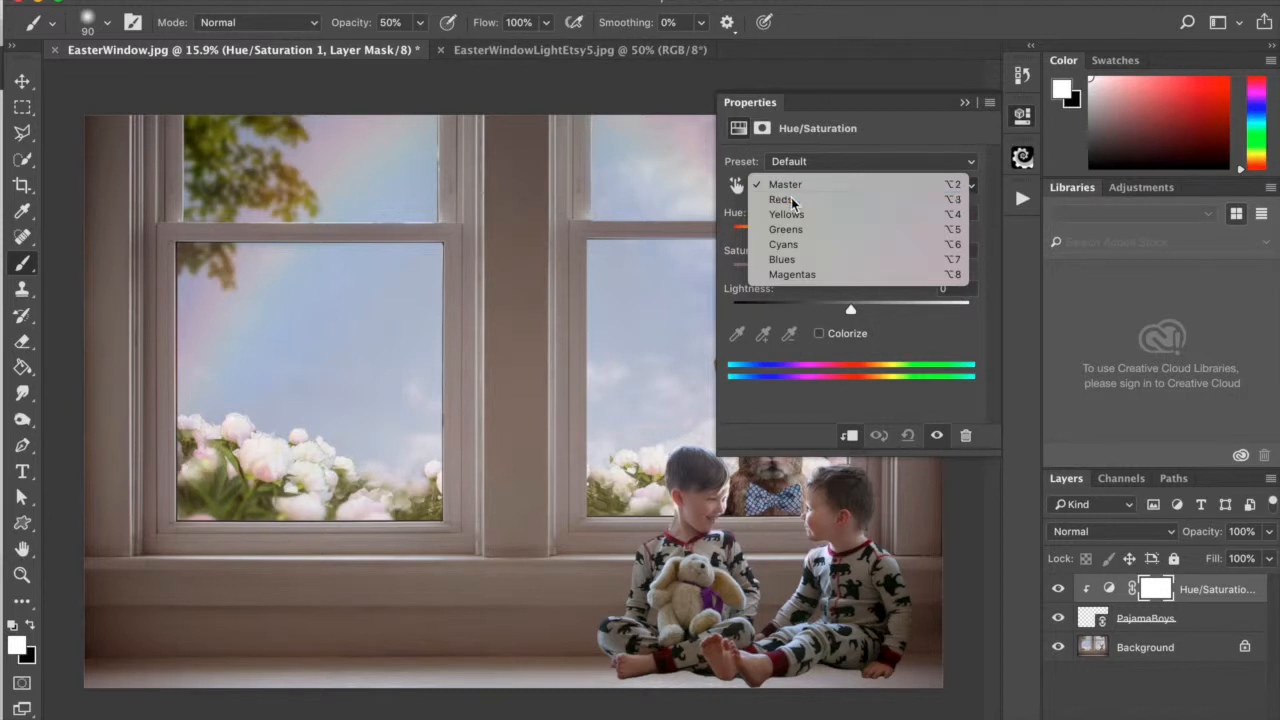
{"action": "left_click", "coordinate": [792, 201]}
{"action": "left_click_drag", "start_coordinate": [852, 276], "coordinate": [828, 277]}
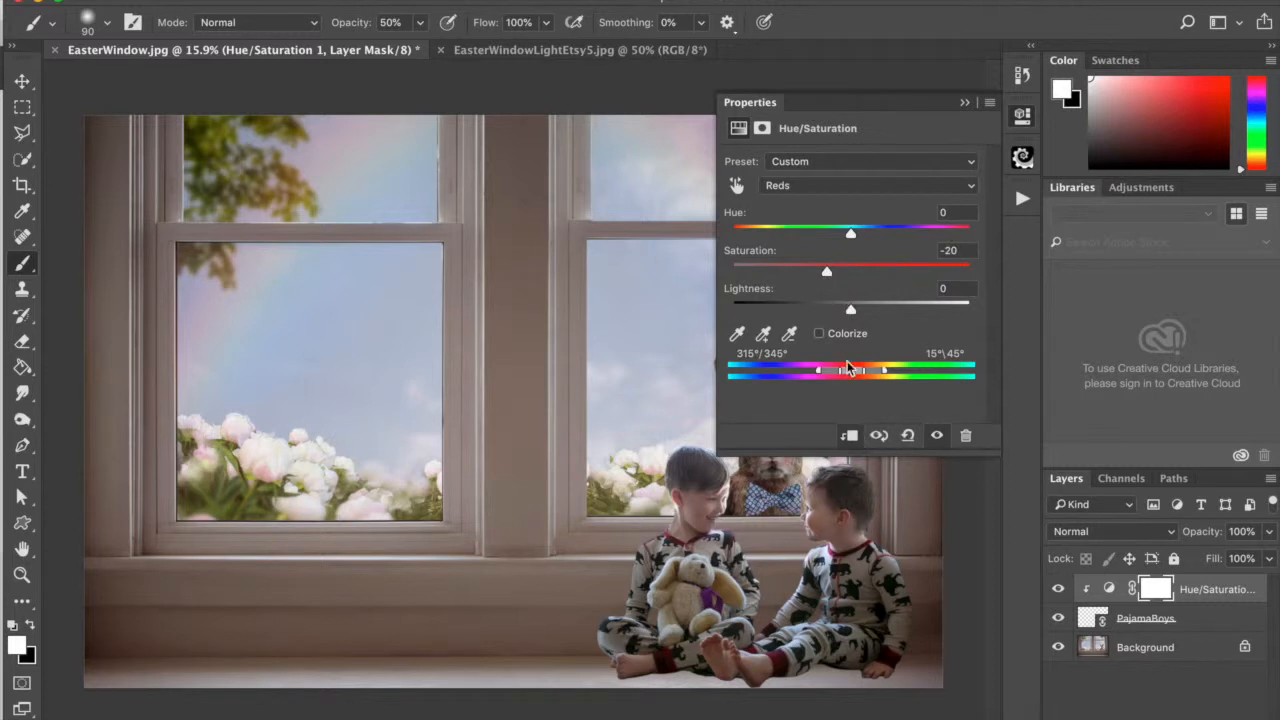
{"action": "mouse_move", "coordinate": [852, 309]}
{"action": "left_mouse_down"}
{"action": "mouse_move", "coordinate": [872, 310]}
{"action": "mouse_move", "coordinate": [858, 309]}
{"action": "left_mouse_up"}
{"action": "left_click", "coordinate": [965, 102]}
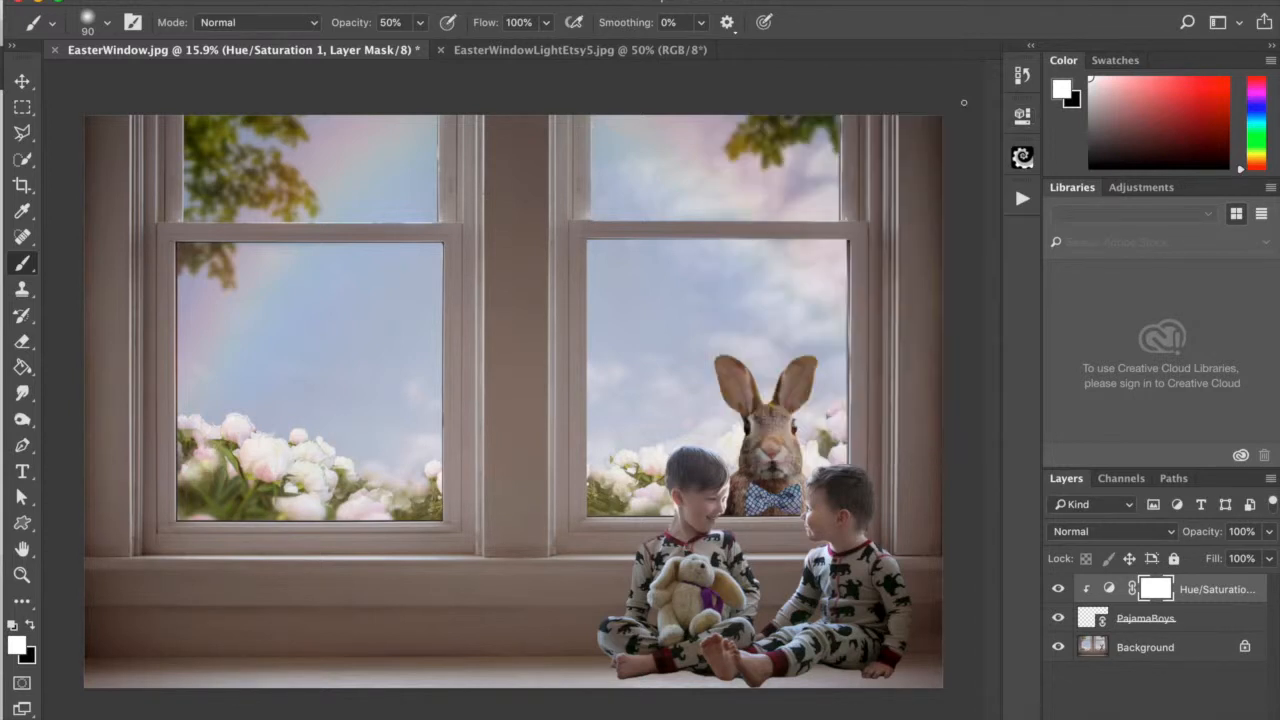
Step: Invert the Hue/Saturation adjustment's layer mask to black
{"action": "double_click", "coordinate": [1157, 592]}
{"action": "left_click", "coordinate": [946, 398]}
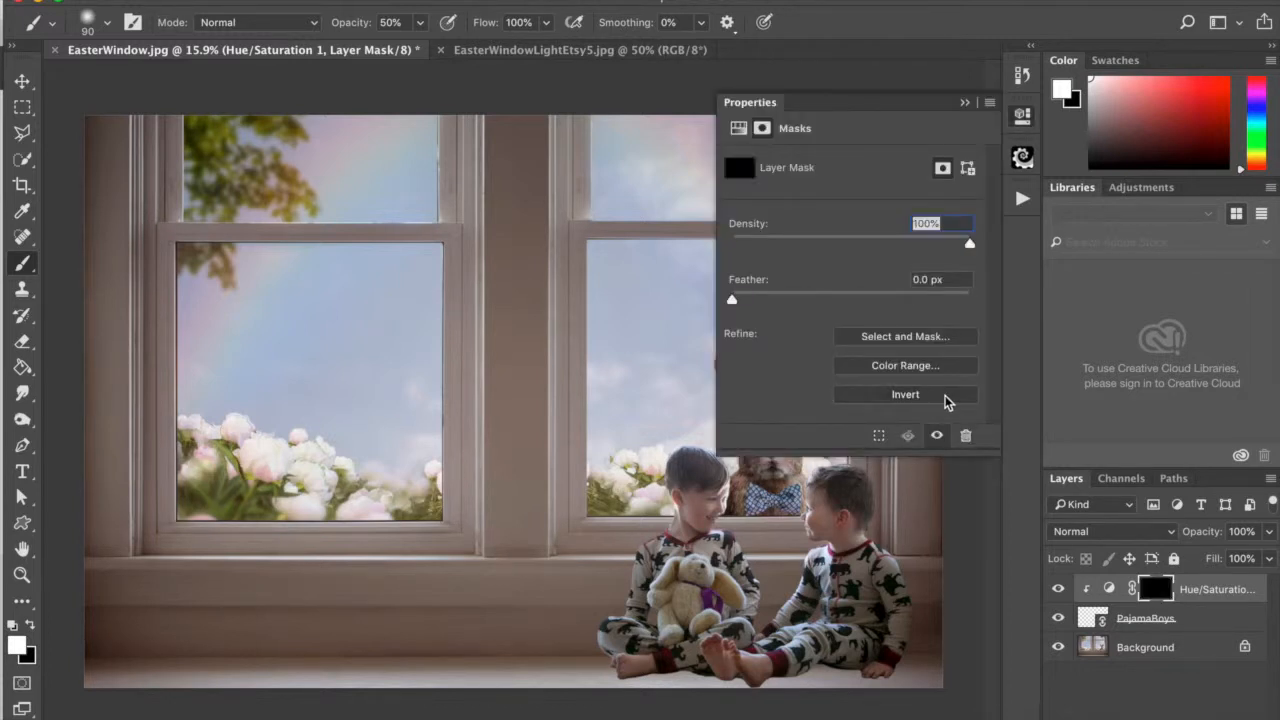
{"action": "left_click", "coordinate": [964, 102]}
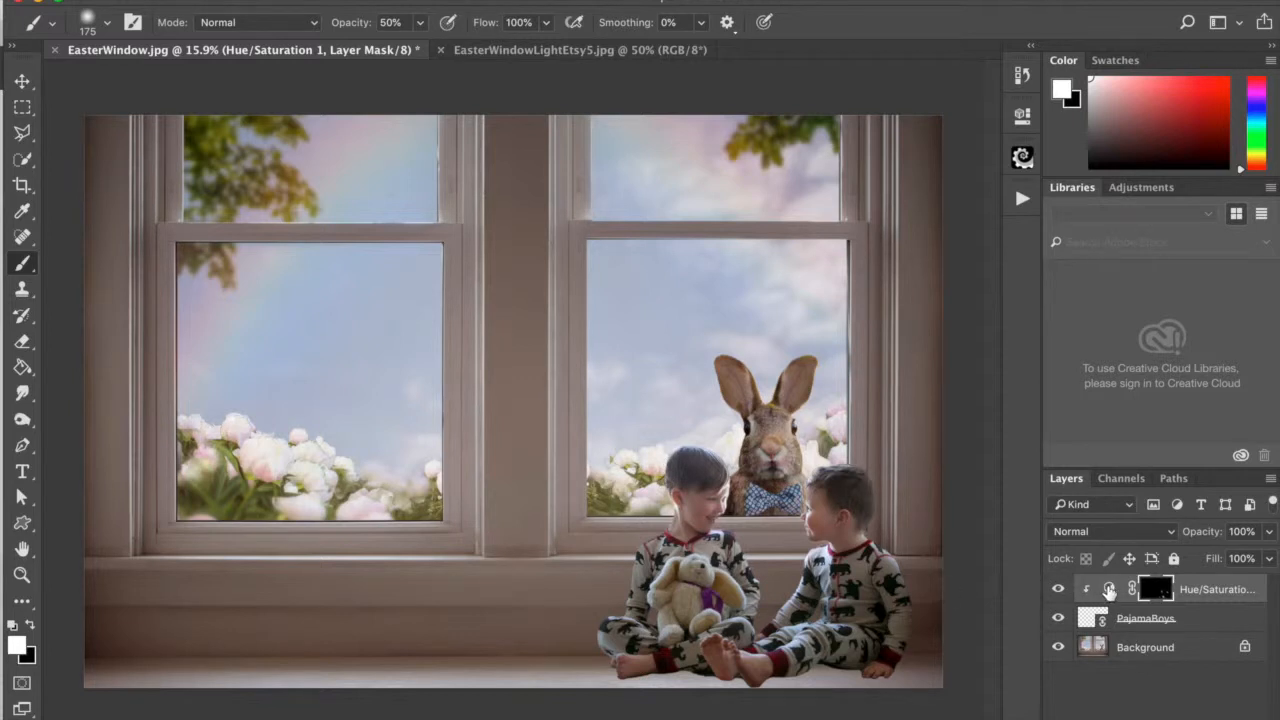
Step: Set the Blues saturation to +100 in the clipped Hue/Saturation adjustment
{"action": "left_click", "coordinate": [1109, 589]}
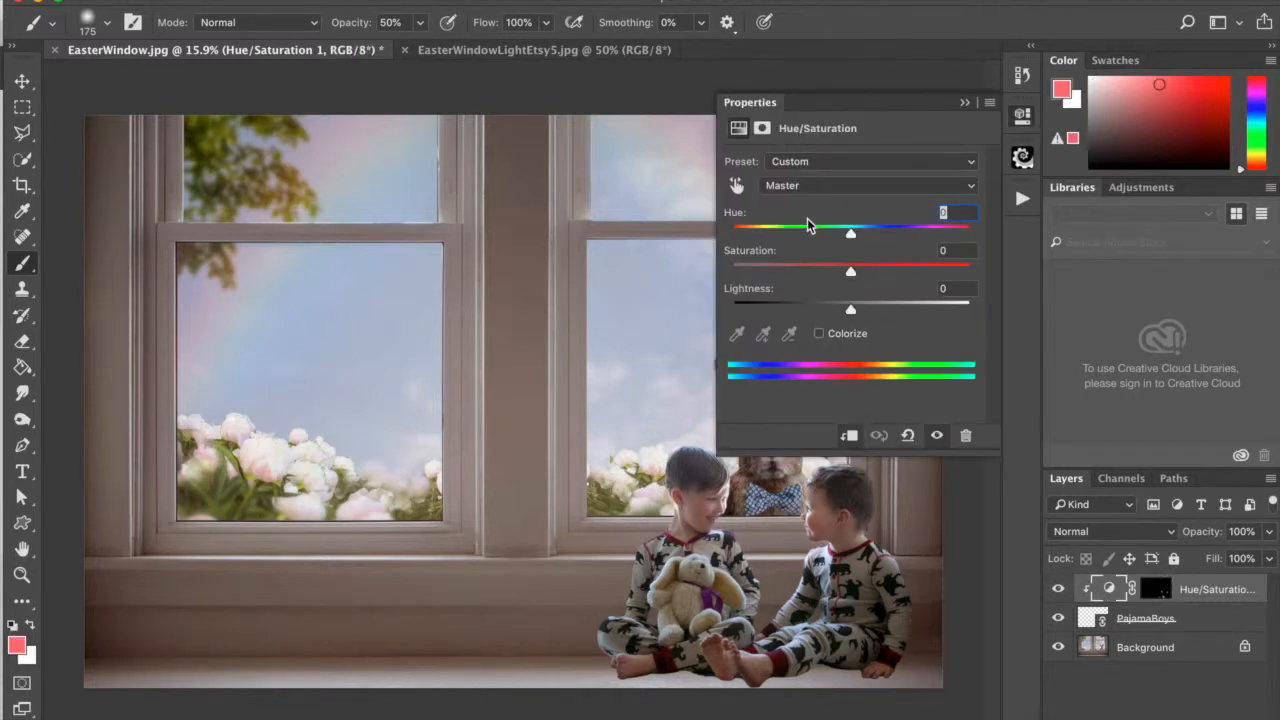
{"action": "left_click", "coordinate": [812, 188]}
{"action": "left_click", "coordinate": [828, 260]}
{"action": "left_click_drag", "start_coordinate": [849, 270], "coordinate": [1027, 293]}
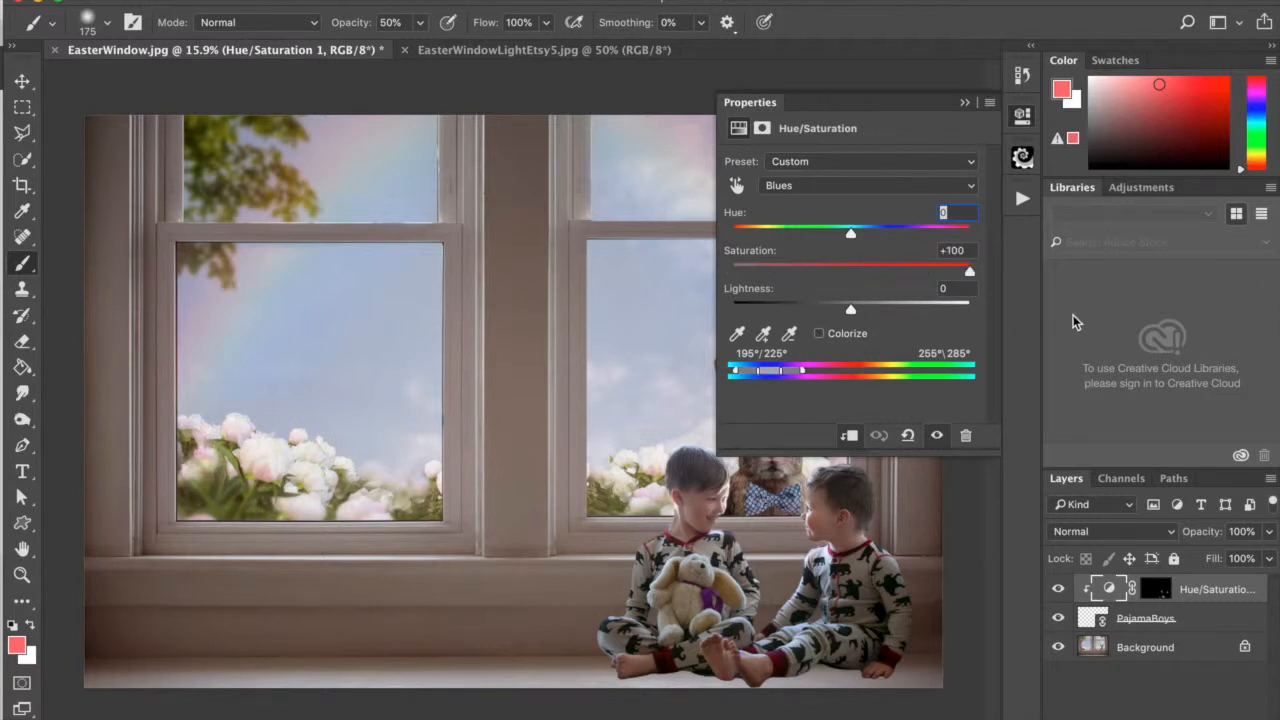
Step: Reset the Blues saturation to 0 and test the Cyans and Greens saturation, keeping both at 0
{"action": "left_click_drag", "start_coordinate": [969, 271], "coordinate": [852, 314]}
{"action": "left_click", "coordinate": [796, 187]}
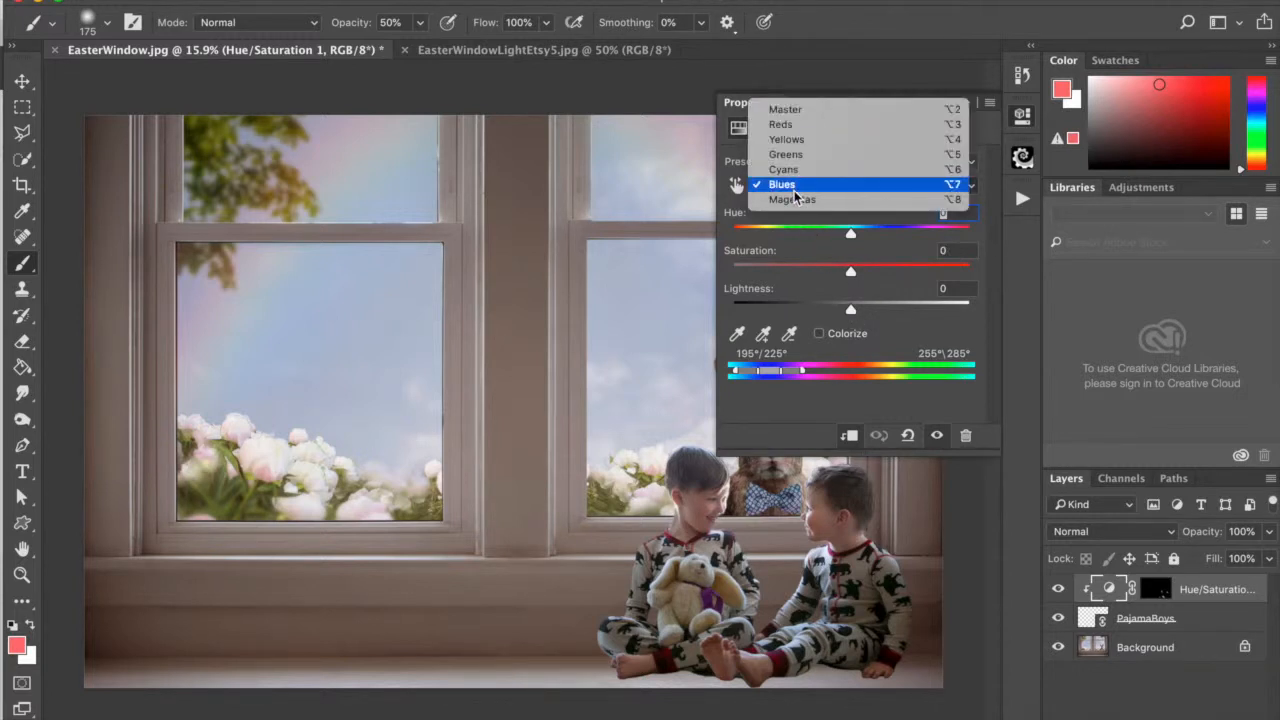
{"action": "left_click", "coordinate": [785, 169]}
{"action": "mouse_move", "coordinate": [848, 272]}
{"action": "left_mouse_down"}
{"action": "mouse_move", "coordinate": [1020, 270]}
{"action": "mouse_move", "coordinate": [836, 262]}
{"action": "mouse_move", "coordinate": [851, 264]}
{"action": "left_mouse_up"}
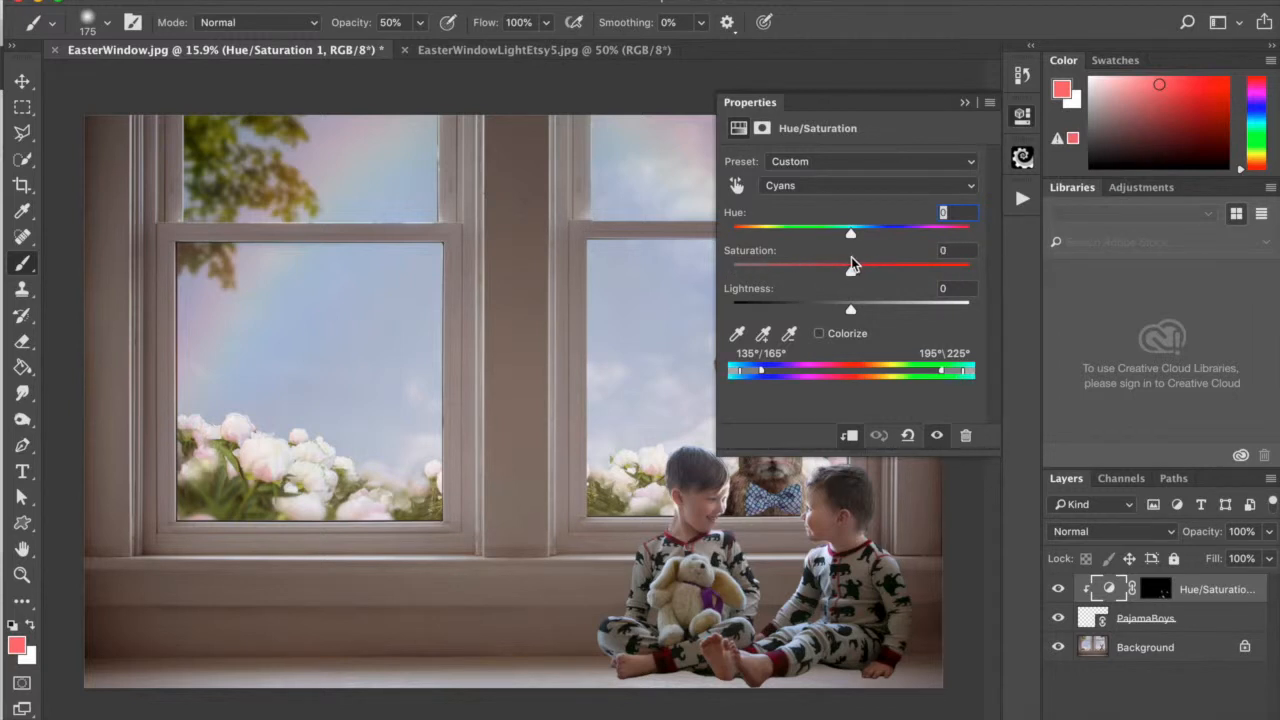
{"action": "left_click", "coordinate": [800, 186]}
{"action": "left_click", "coordinate": [797, 171]}
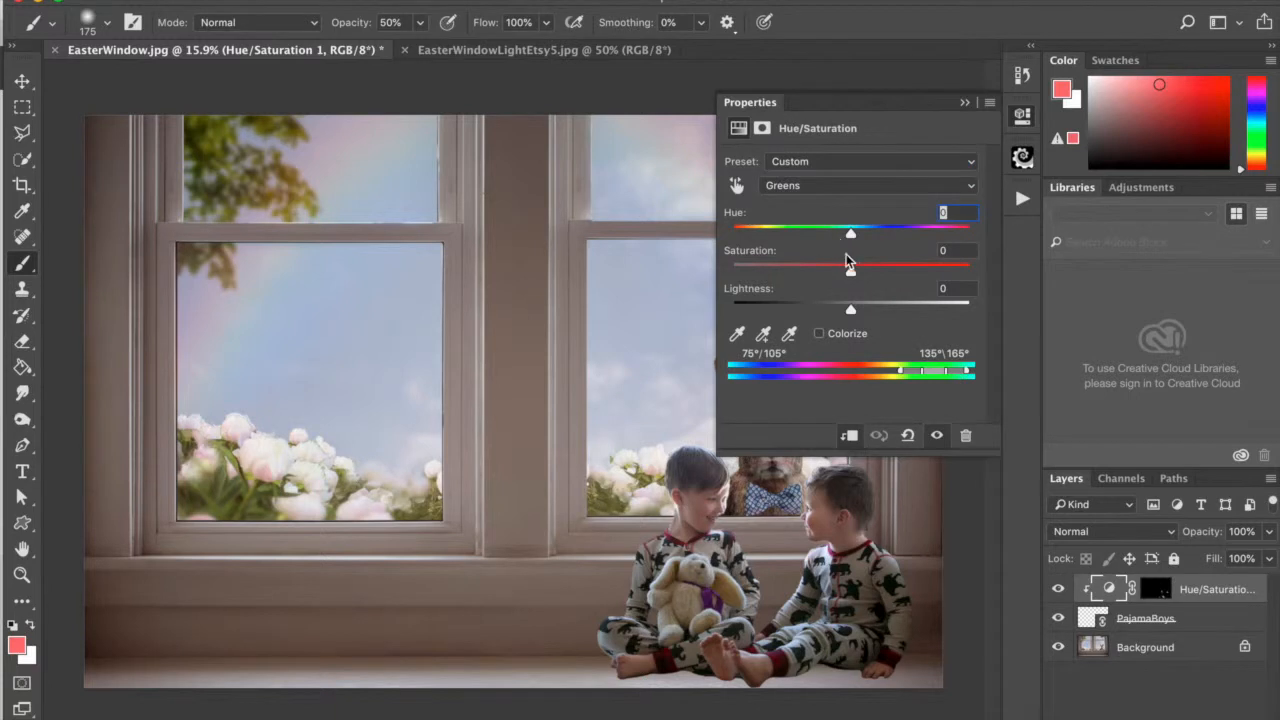
{"action": "mouse_move", "coordinate": [850, 272]}
{"action": "left_mouse_down"}
{"action": "mouse_move", "coordinate": [1000, 286]}
{"action": "mouse_move", "coordinate": [700, 271]}
{"action": "mouse_move", "coordinate": [851, 276]}
{"action": "left_mouse_up"}
{"action": "left_click", "coordinate": [965, 103]}
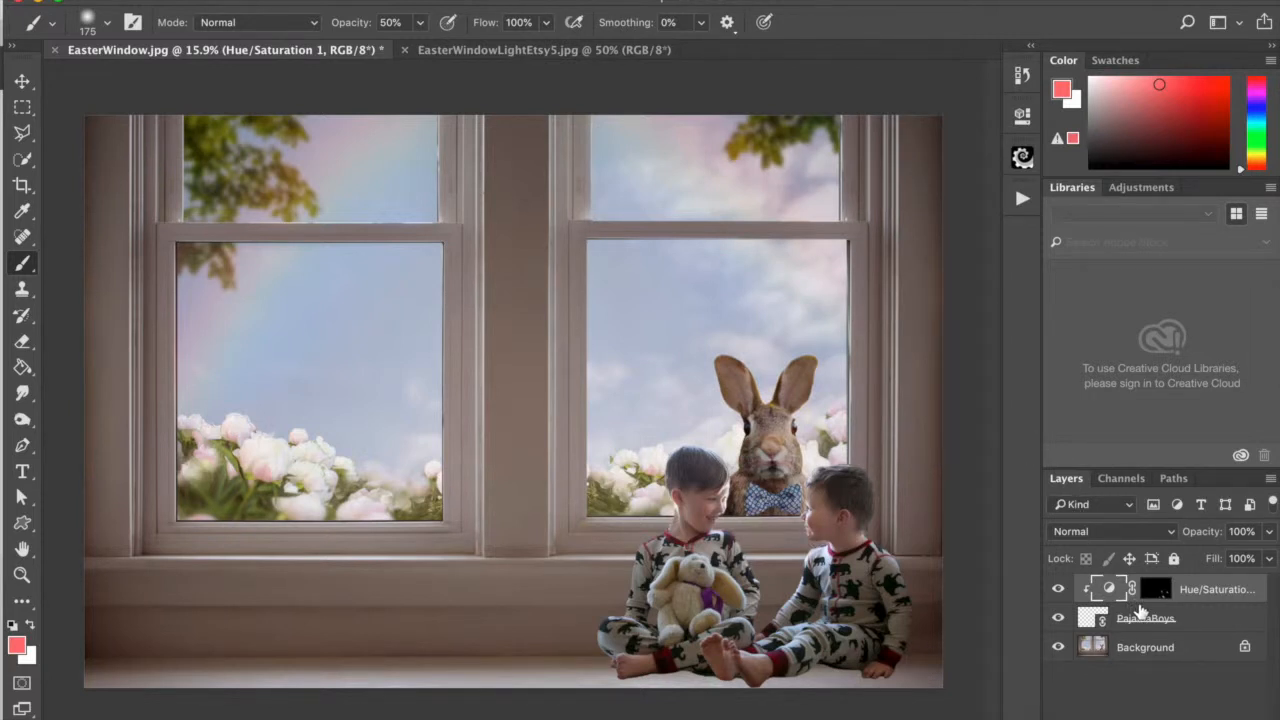
Step: Merge the clipped Hue/Saturation adjustment with the PajamaBoys layer into a single layer
{"action": "left_click", "coordinate": [1192, 622]}
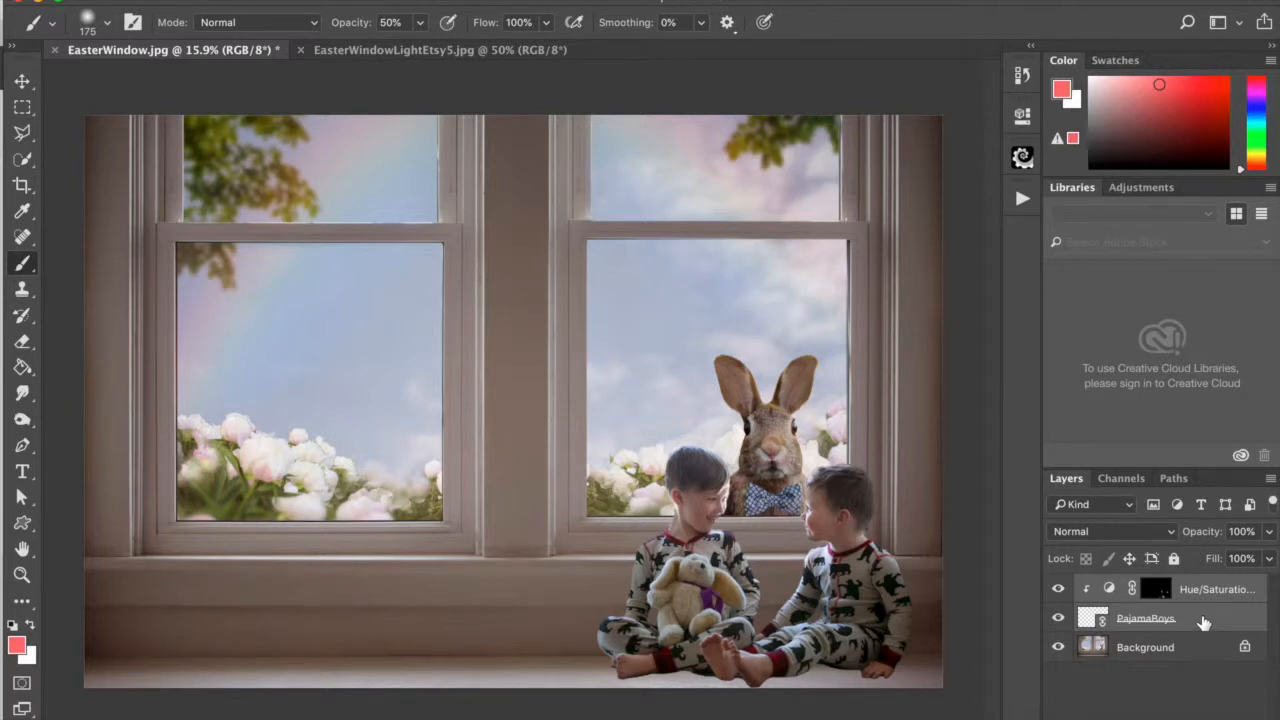
{"action": "right_click", "coordinate": [1202, 616]}
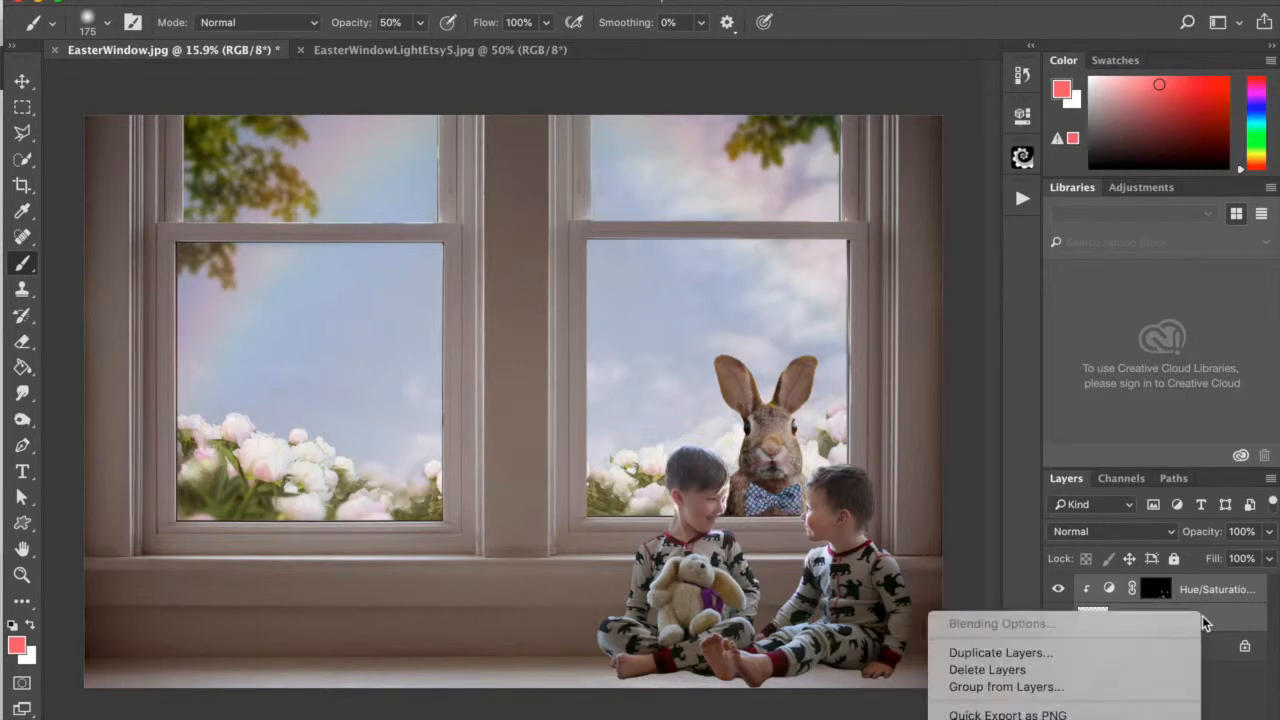
{"action": "mouse_move", "coordinate": [1025, 718]}
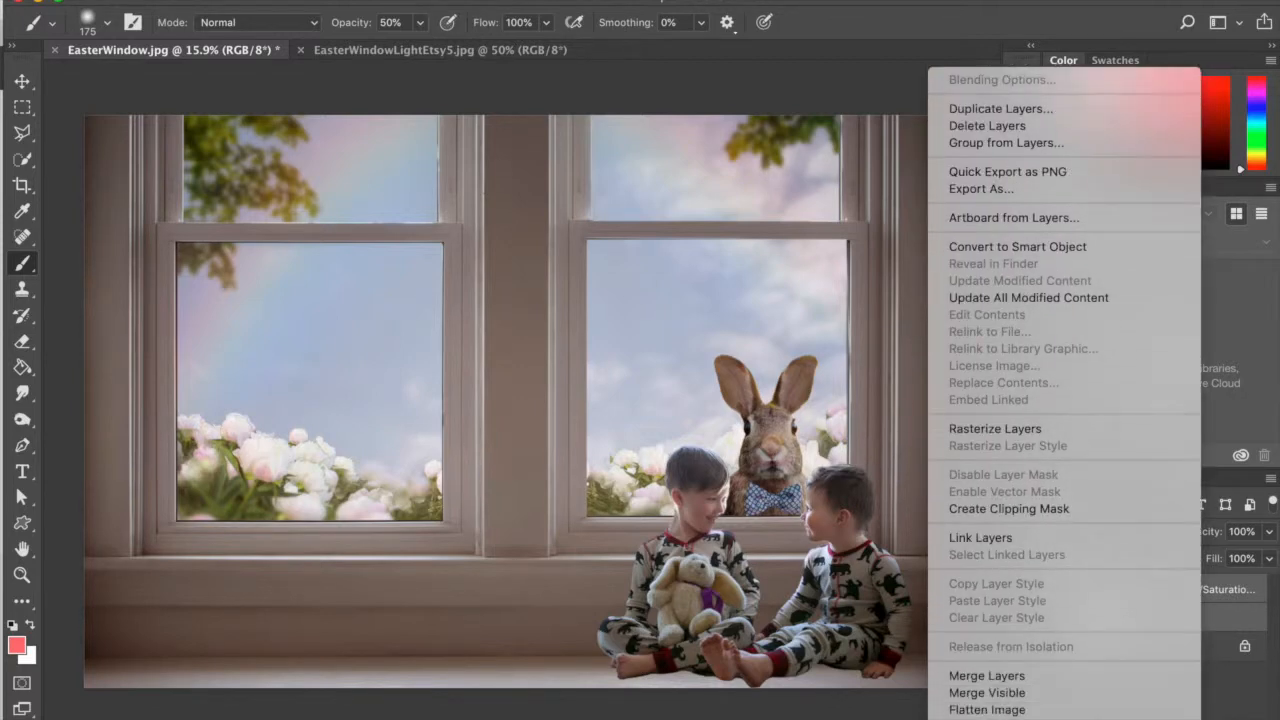
{"action": "left_click", "coordinate": [1028, 557]}
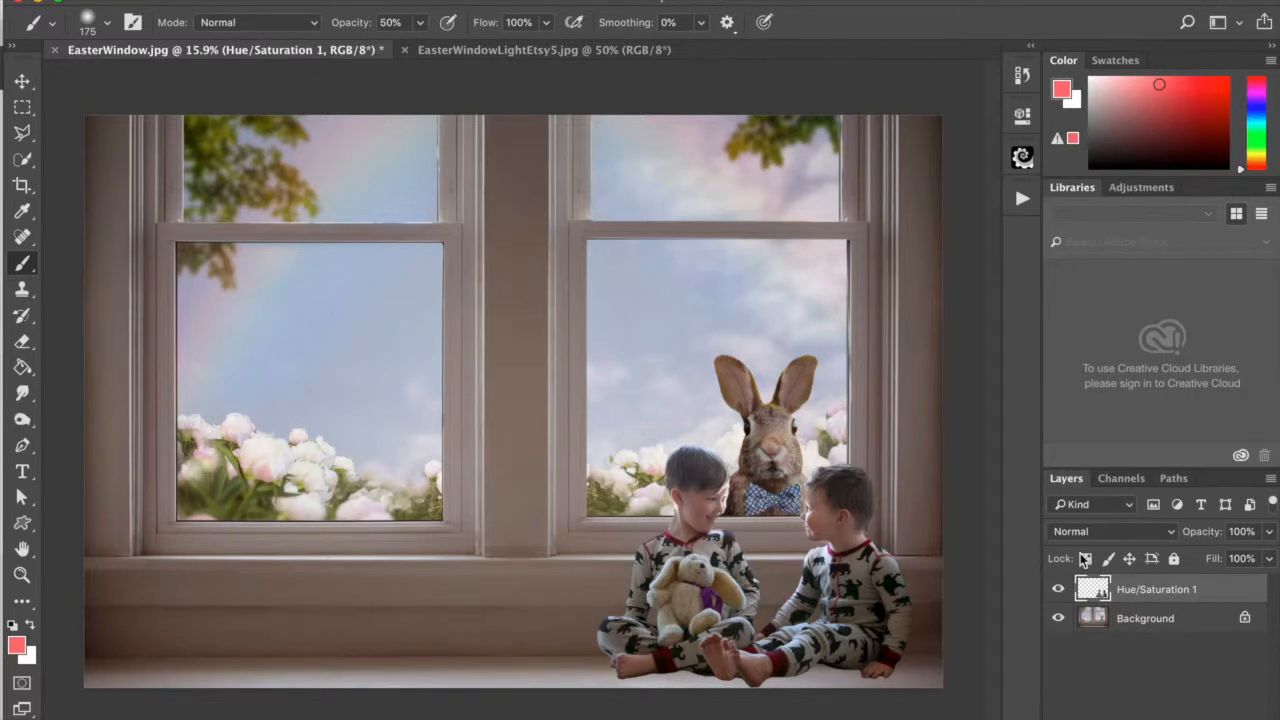
{"action": "right_click", "coordinate": [1158, 589]}
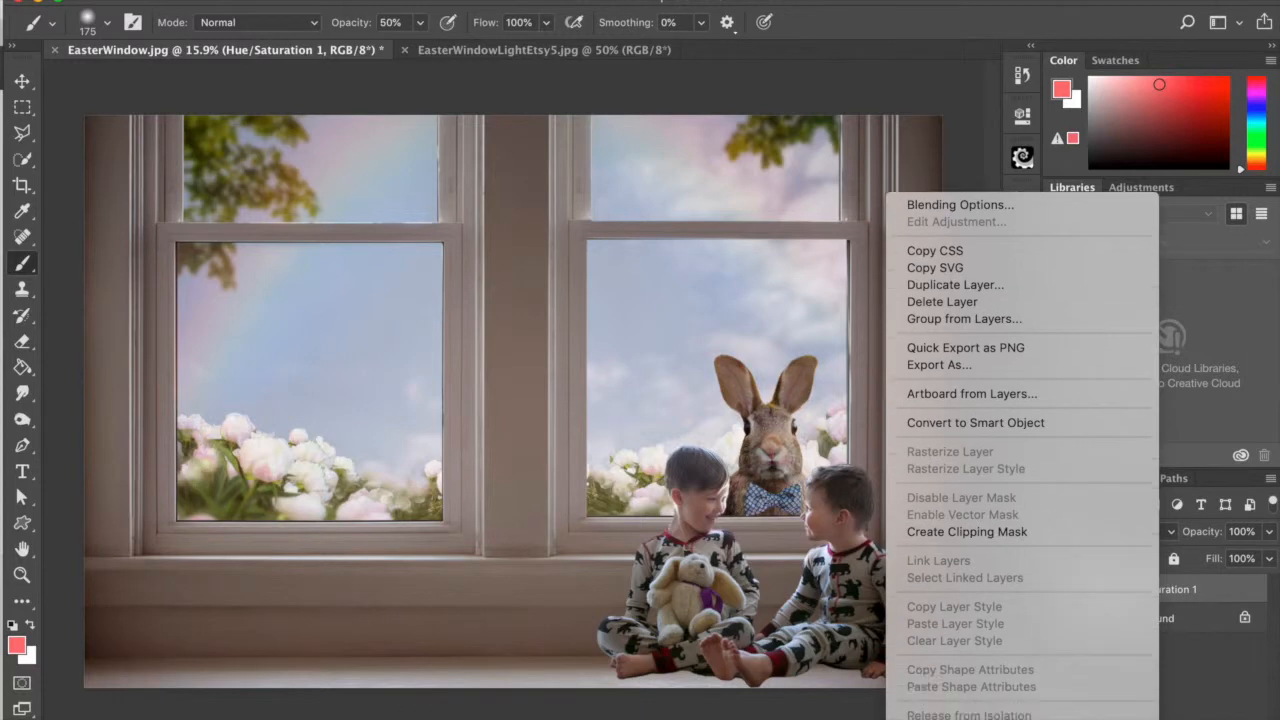
{"action": "left_click", "coordinate": [1198, 670]}
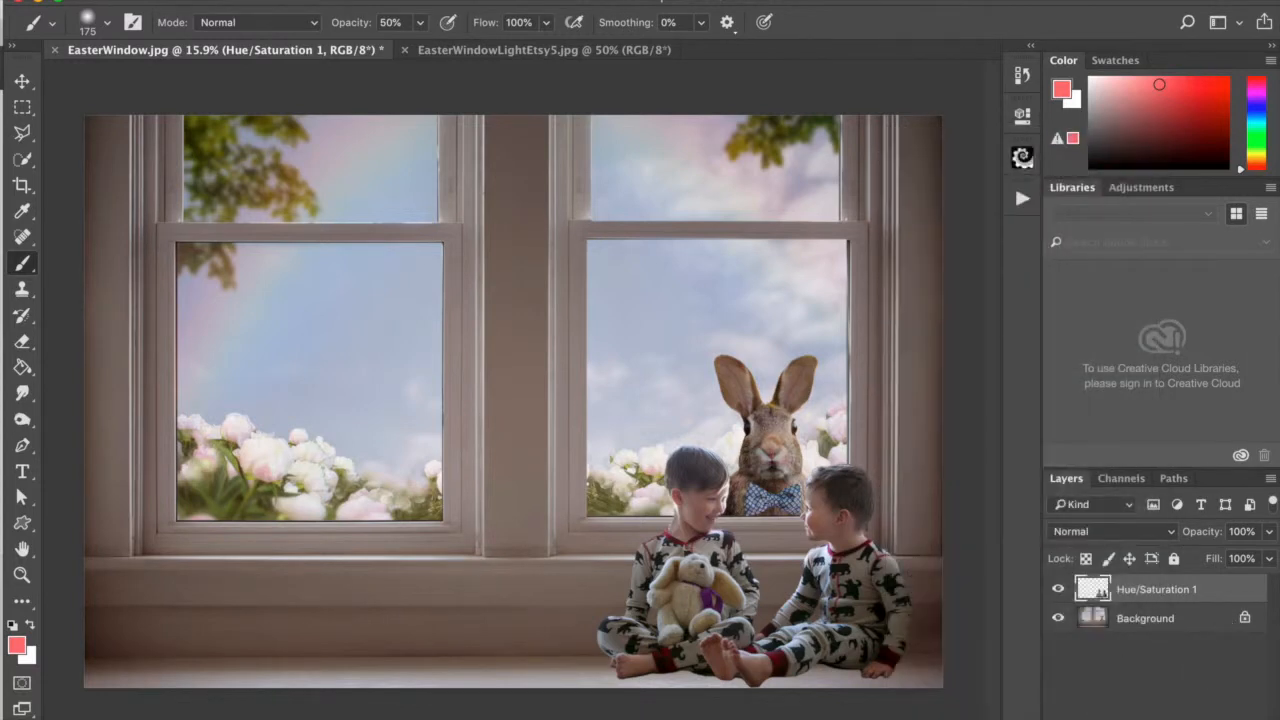
{"action": "left_click", "coordinate": [322, 1]}
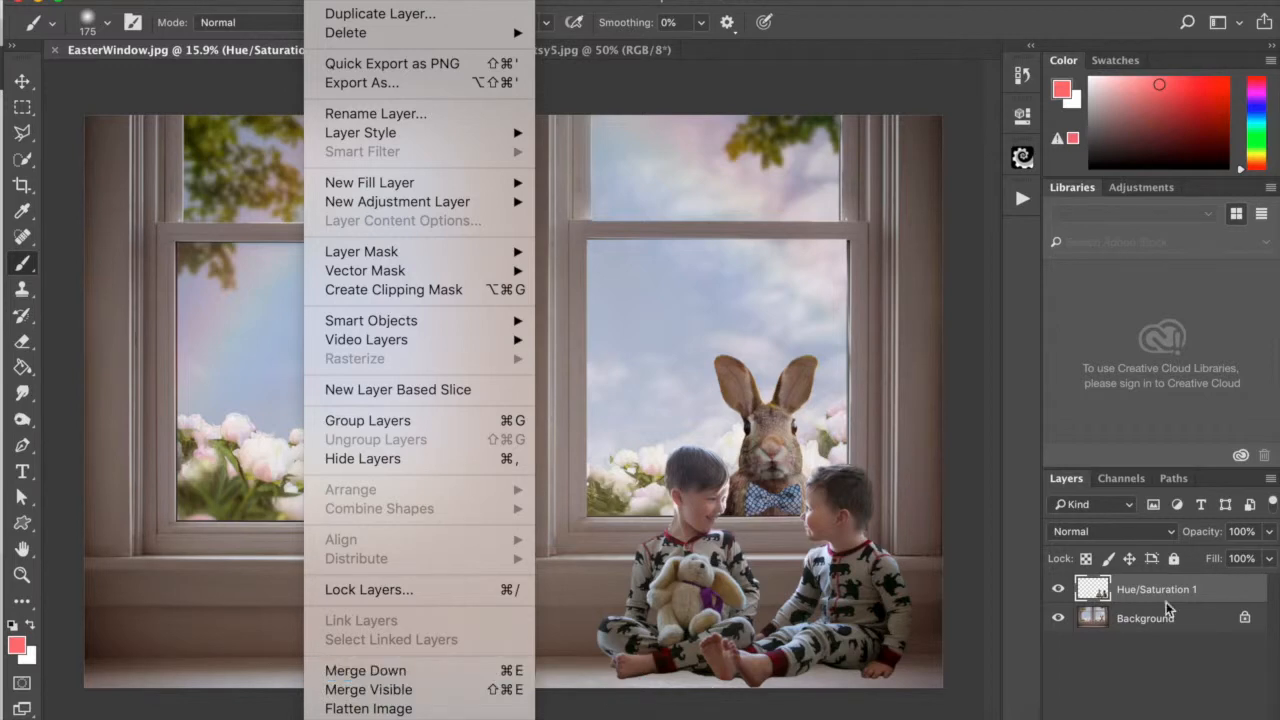
{"action": "left_click", "coordinate": [1193, 697]}
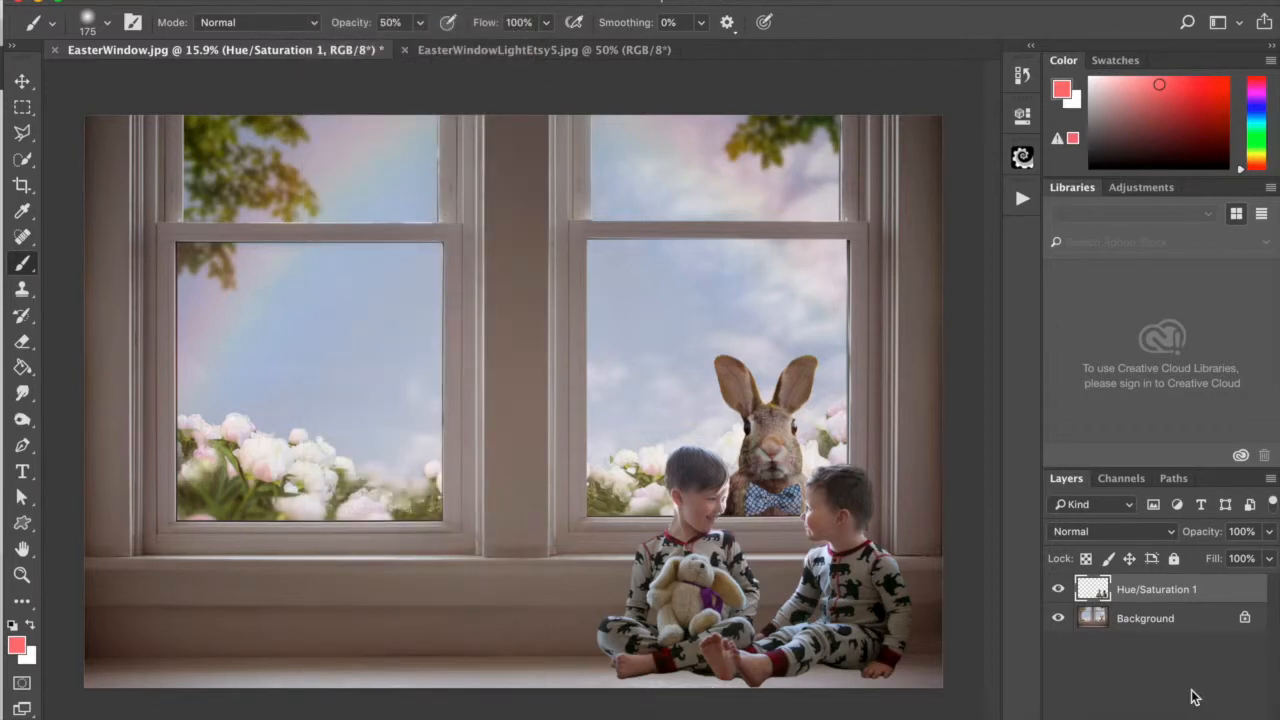
Step: Duplicate the Background layer
{"action": "left_click", "coordinate": [1120, 616]}
{"action": "left_click", "coordinate": [1127, 594]}
{"action": "left_click", "coordinate": [1129, 617]}
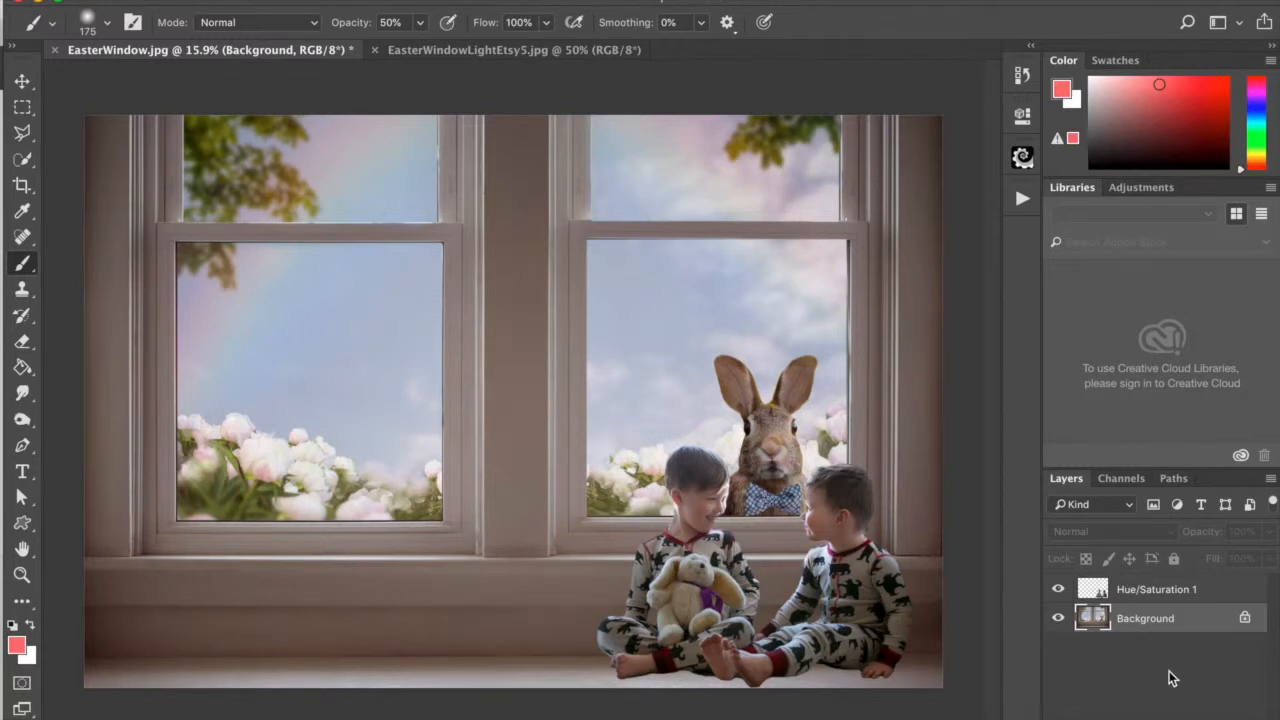
{"action": "key", "text": "ctrl+j"}
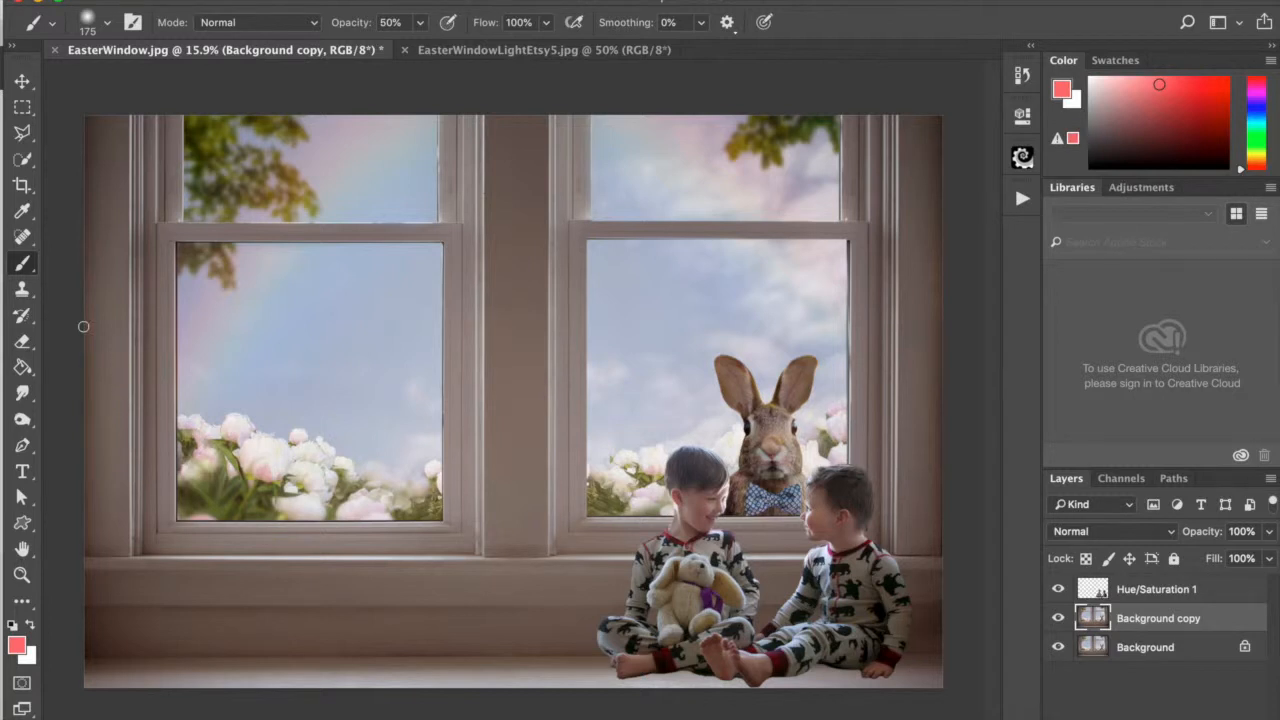
Step: Burn the sill highlights beneath the boys on the Background copy layer with a size 250 brush at 15% exposure
{"action": "left_click", "coordinate": [23, 421]}
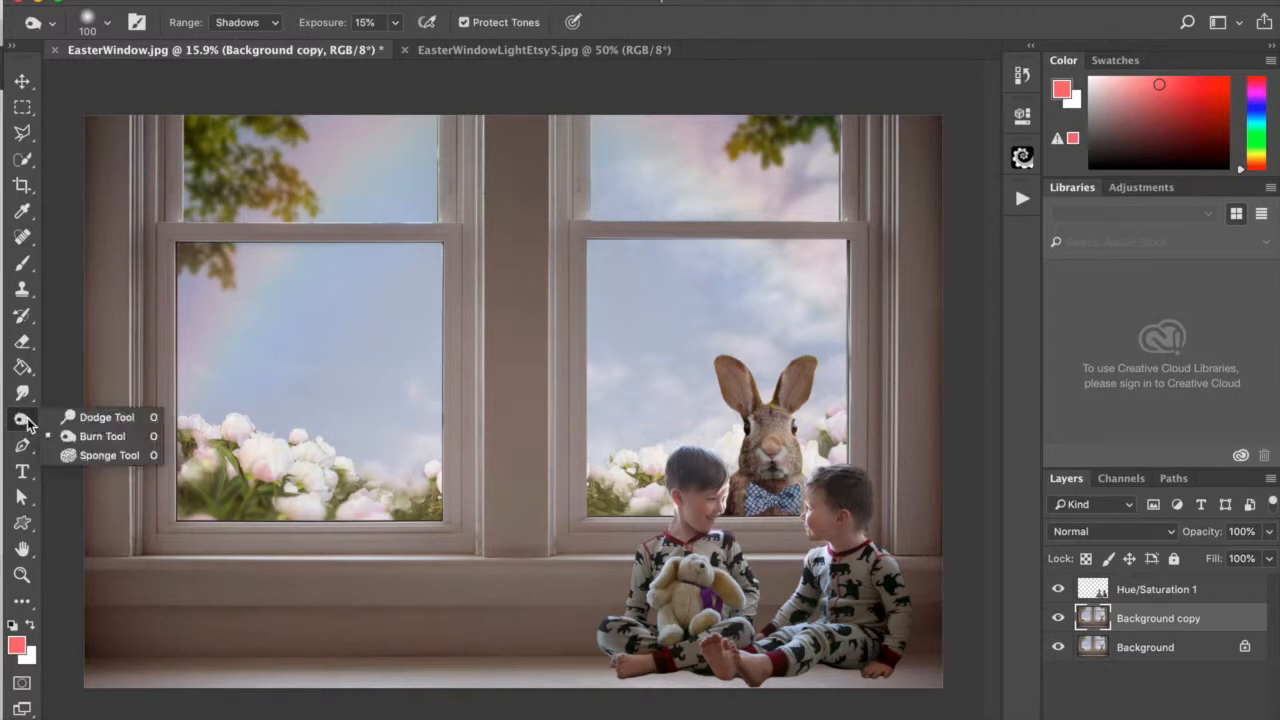
{"action": "left_click", "coordinate": [80, 437]}
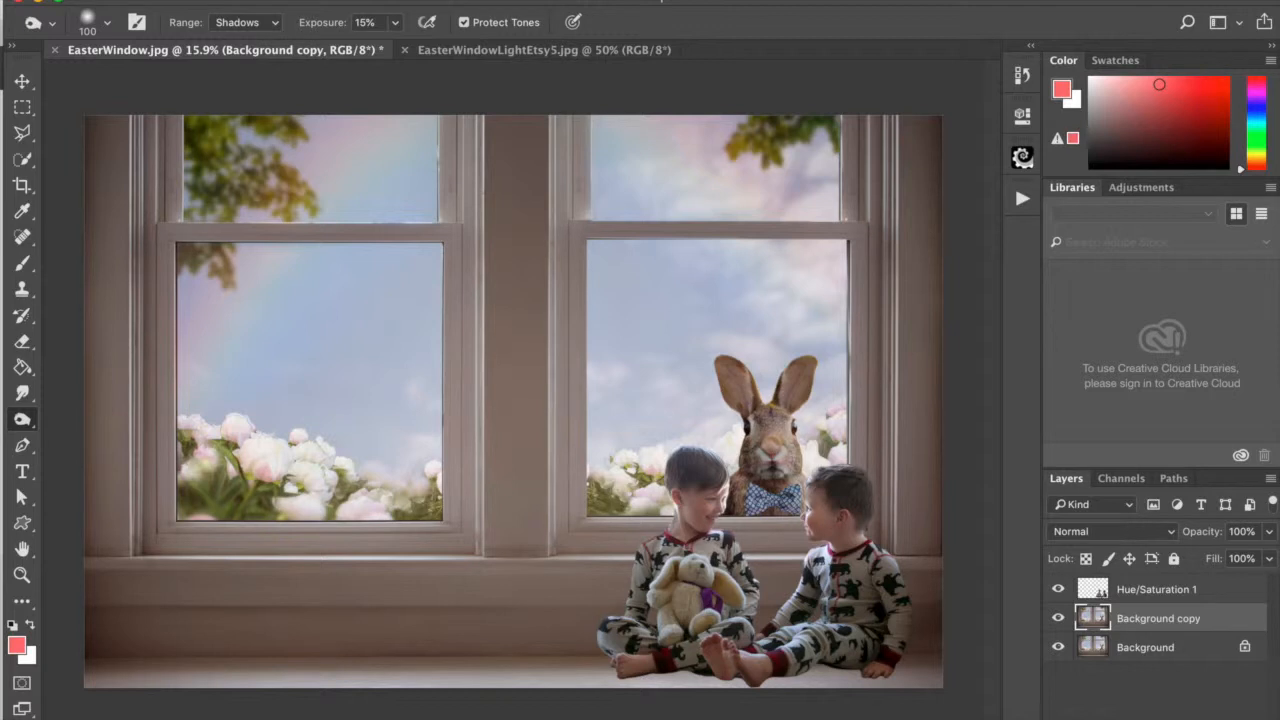
{"action": "left_click", "coordinate": [262, 22]}
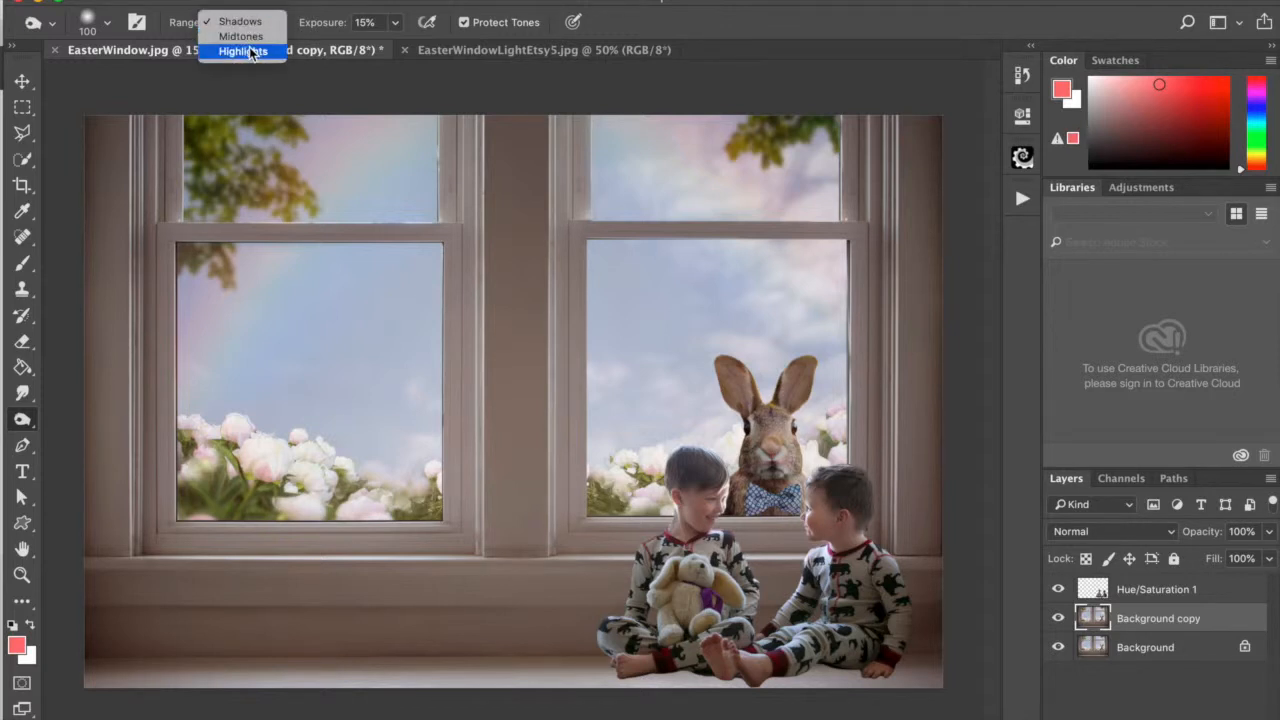
{"action": "left_click", "coordinate": [250, 52]}
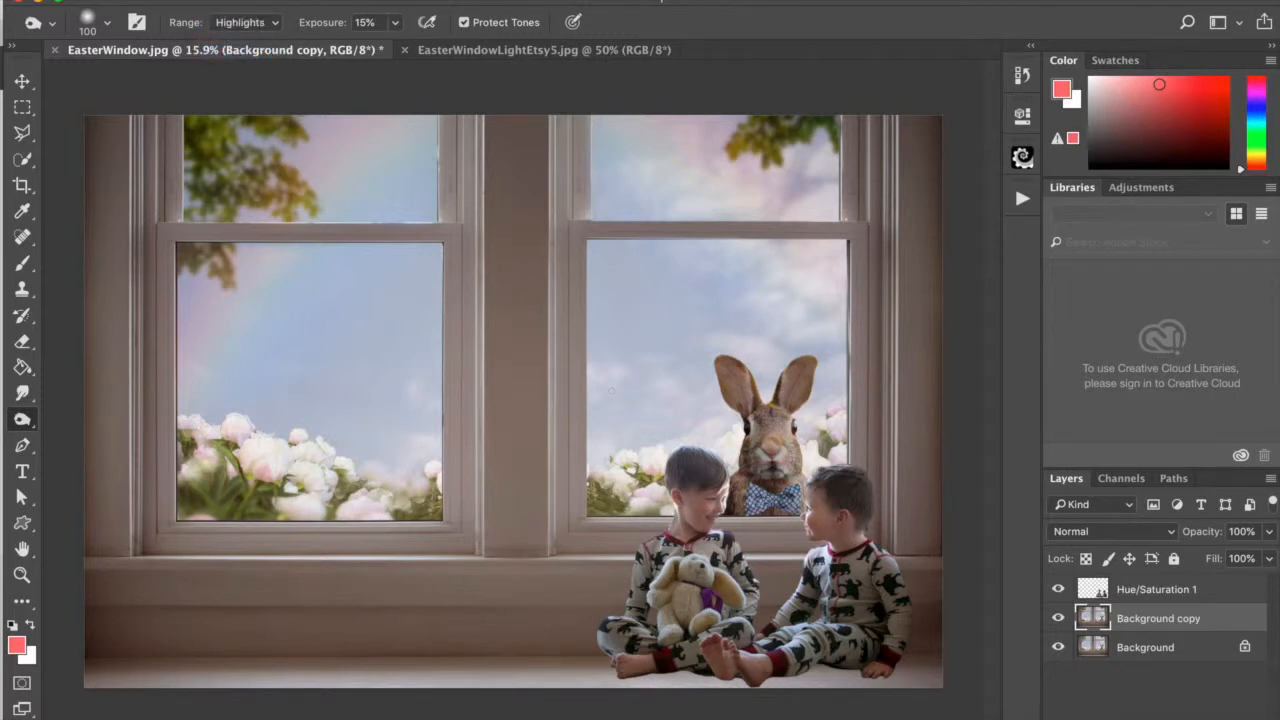
{"action": "key", "text": "bracketright"}
{"action": "key", "text": "bracketright"}
{"action": "key", "text": "bracketright"}
{"action": "key", "text": "bracketright"}
{"action": "key", "text": "bracketright"}
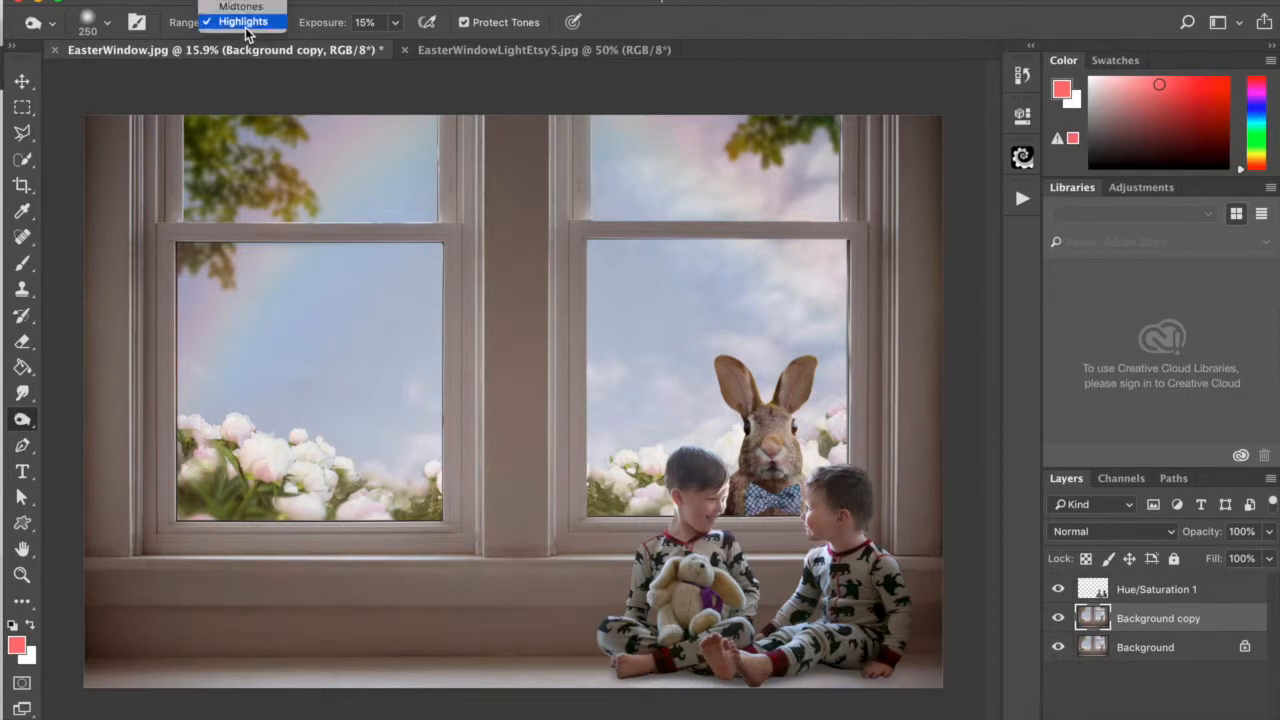
Step: Deepen the shadow beneath the boys with the Burn tool, first in the Midtones range and finally in the Shadows range
{"action": "left_click", "coordinate": [242, 7]}
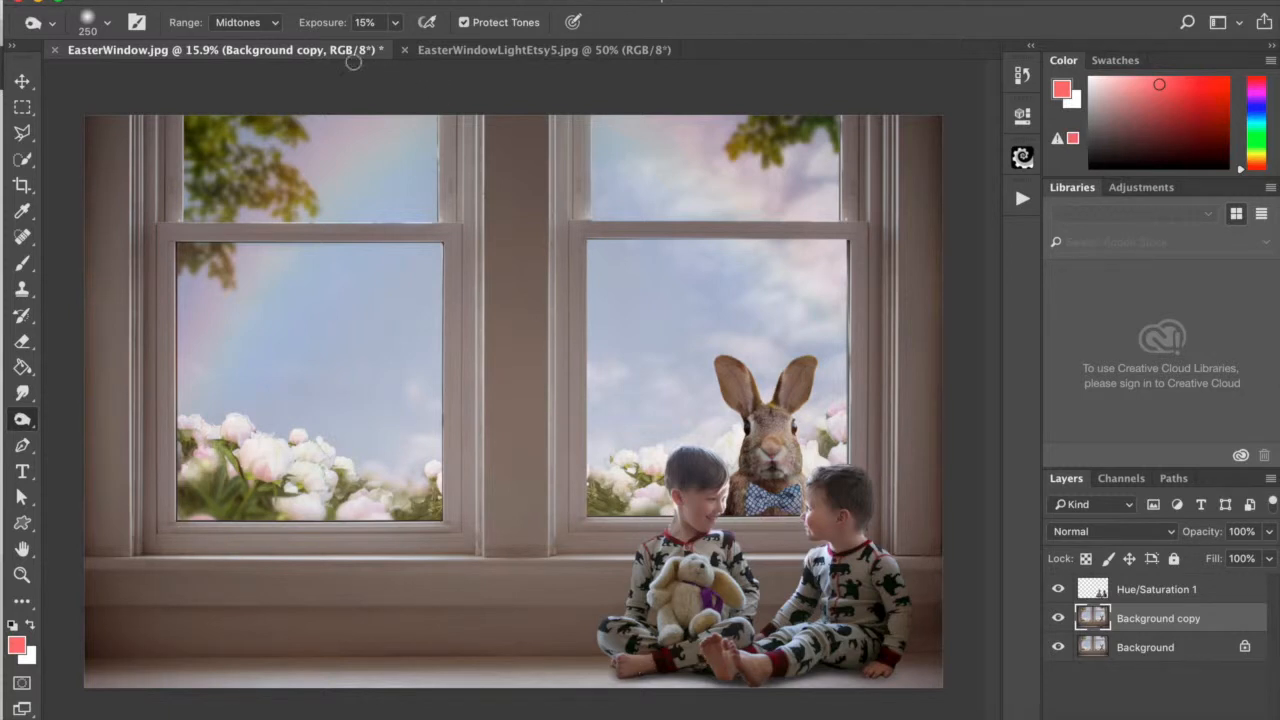
{"action": "left_click", "coordinate": [240, 22]}
{"action": "left_click", "coordinate": [238, 8]}
{"action": "scroll", "coordinate": [757, 430], "scroll_direction": "up", "scroll_amount": 3}
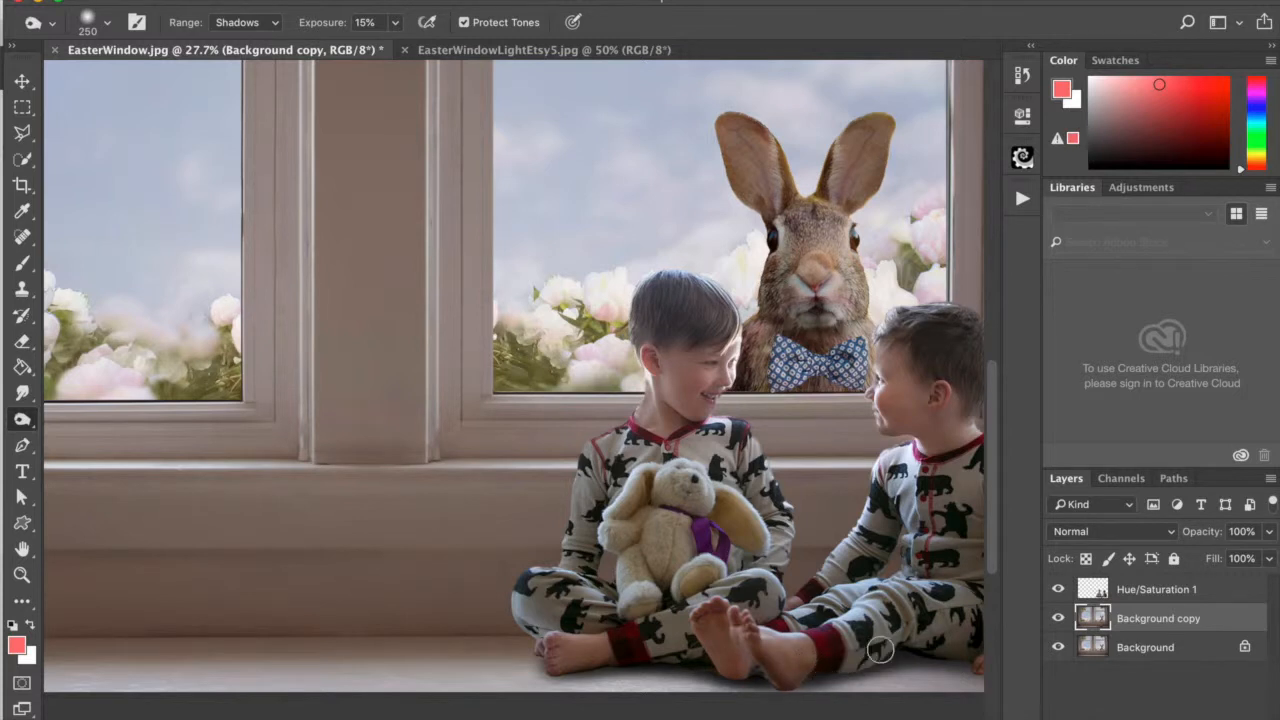
{"action": "scroll", "coordinate": [905, 643], "scroll_direction": "right", "scroll_amount": 5}
{"action": "scroll", "coordinate": [905, 643], "scroll_direction": "right", "scroll_amount": 1}
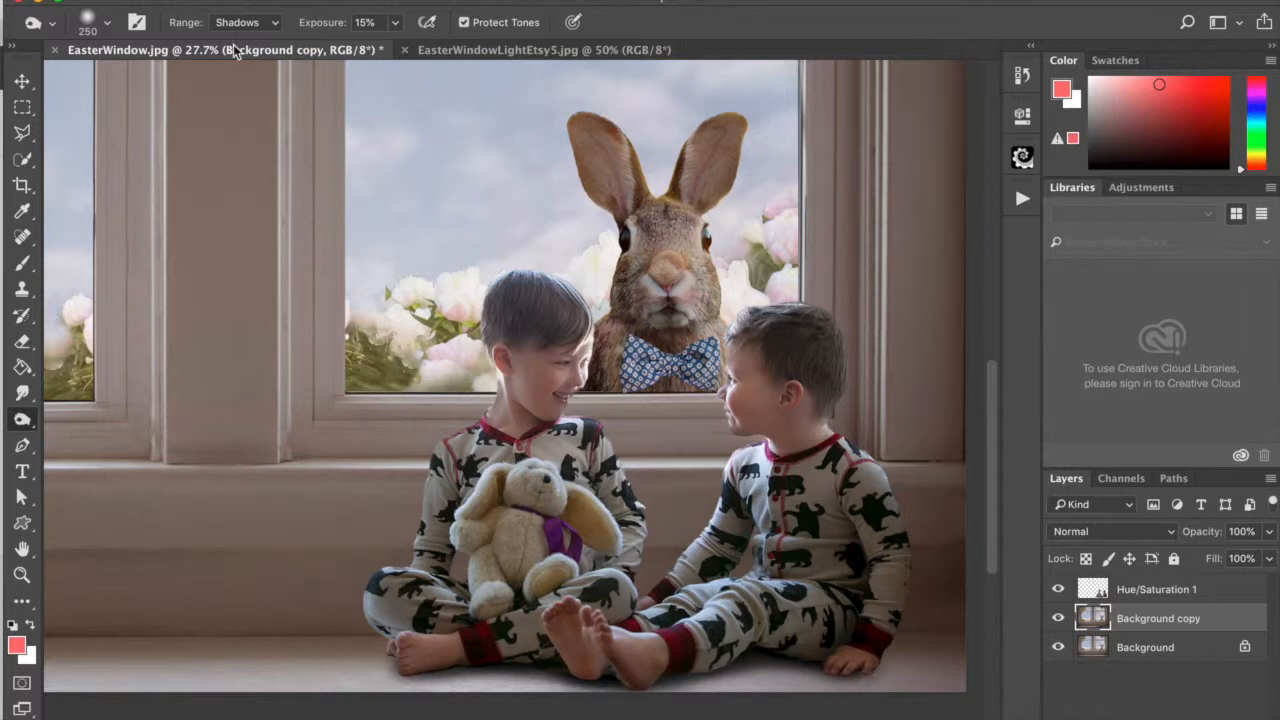
Step: Burn the sill highlights around the boys' feet at 39% exposure, undoing the last stroke
{"action": "left_click", "coordinate": [222, 16]}
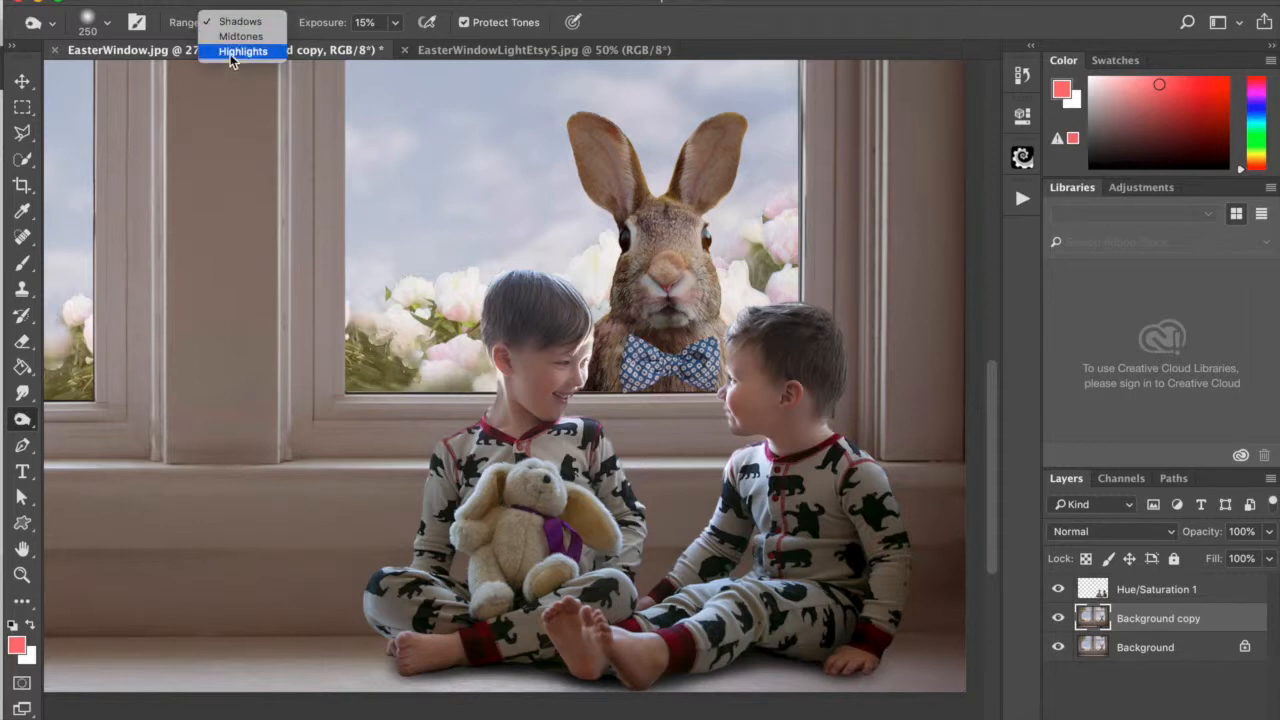
{"action": "left_click", "coordinate": [230, 52]}
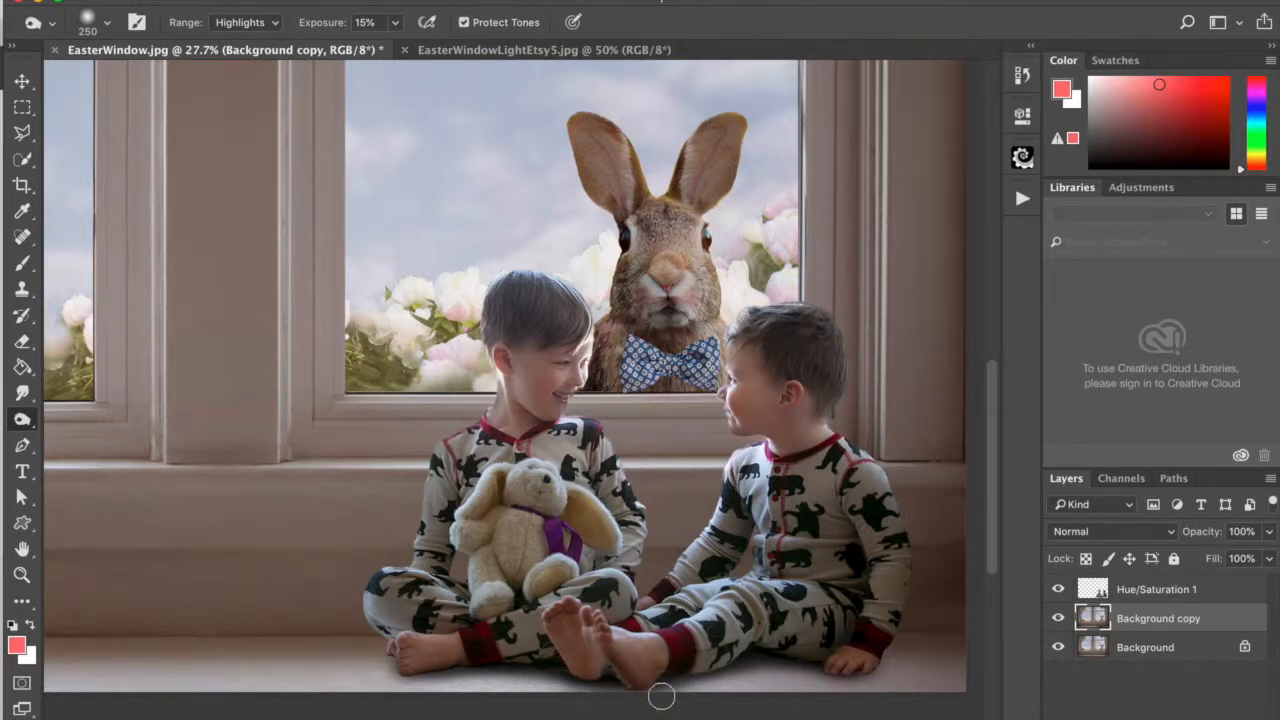
{"action": "left_click", "coordinate": [395, 22]}
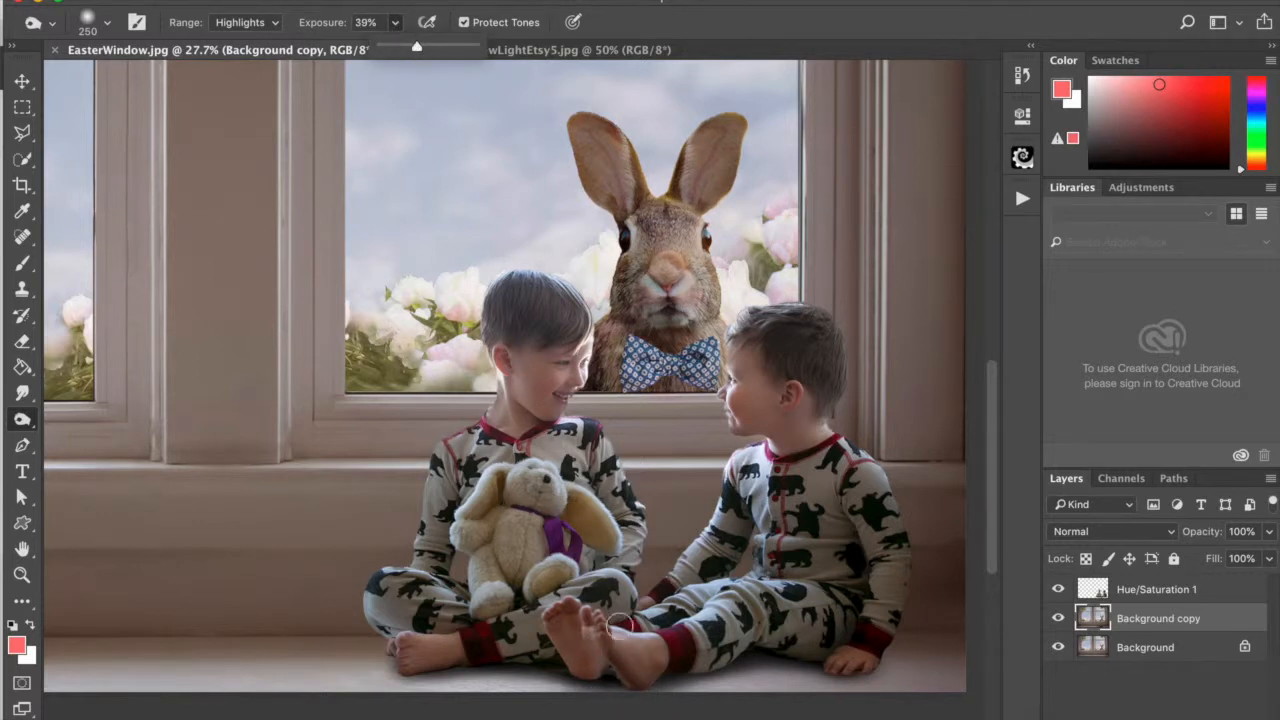
{"action": "mouse_move", "coordinate": [660, 698]}
{"action": "left_mouse_down"}
{"action": "mouse_move", "coordinate": [595, 696]}
{"action": "mouse_move", "coordinate": [621, 689]}
{"action": "left_mouse_up"}
{"action": "mouse_move", "coordinate": [901, 675]}
{"action": "left_mouse_down"}
{"action": "mouse_move", "coordinate": [827, 672]}
{"action": "mouse_move", "coordinate": [864, 668]}
{"action": "mouse_move", "coordinate": [797, 660]}
{"action": "left_mouse_up"}
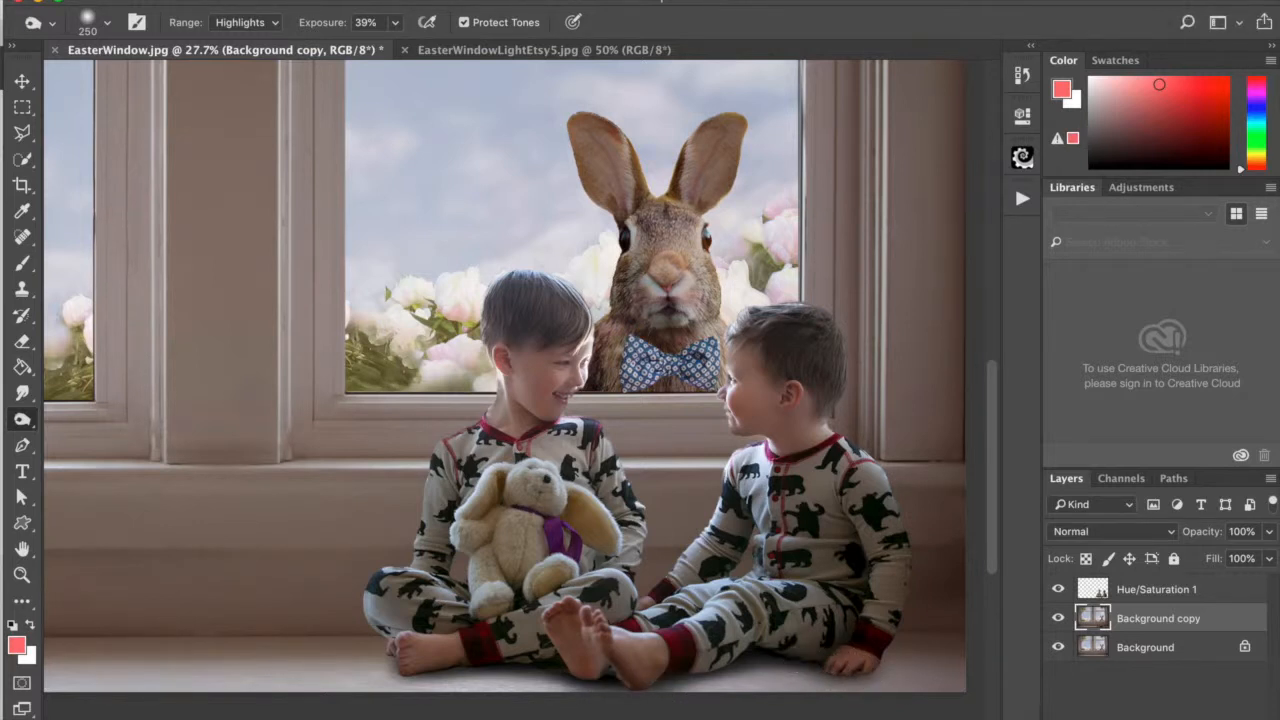
{"action": "mouse_move", "coordinate": [402, 672]}
{"action": "left_mouse_down"}
{"action": "mouse_move", "coordinate": [433, 668]}
{"action": "mouse_move", "coordinate": [395, 667]}
{"action": "mouse_move", "coordinate": [407, 659]}
{"action": "mouse_move", "coordinate": [385, 645]}
{"action": "mouse_move", "coordinate": [429, 653]}
{"action": "mouse_move", "coordinate": [390, 670]}
{"action": "mouse_move", "coordinate": [363, 665]}
{"action": "left_mouse_up"}
{"action": "key", "text": "super+z"}
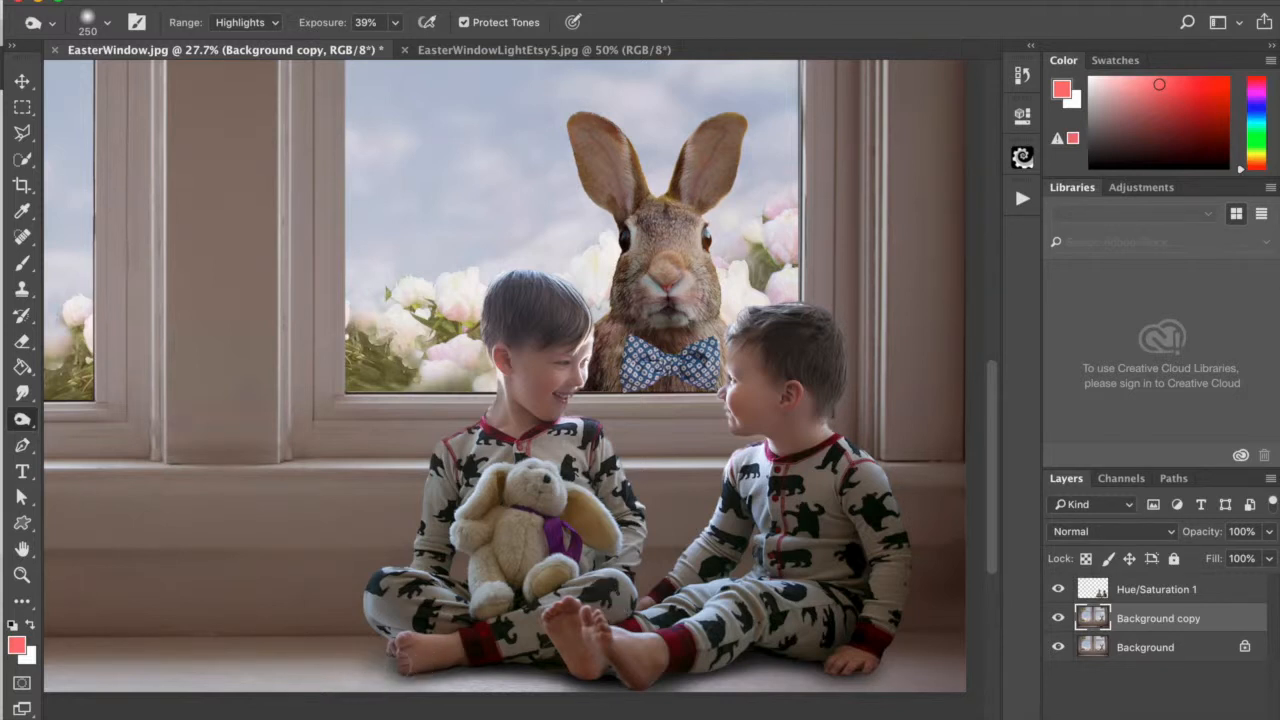
Step: Burn the midtones of the sill beneath the boys at 39% exposure
{"action": "left_click", "coordinate": [268, 22]}
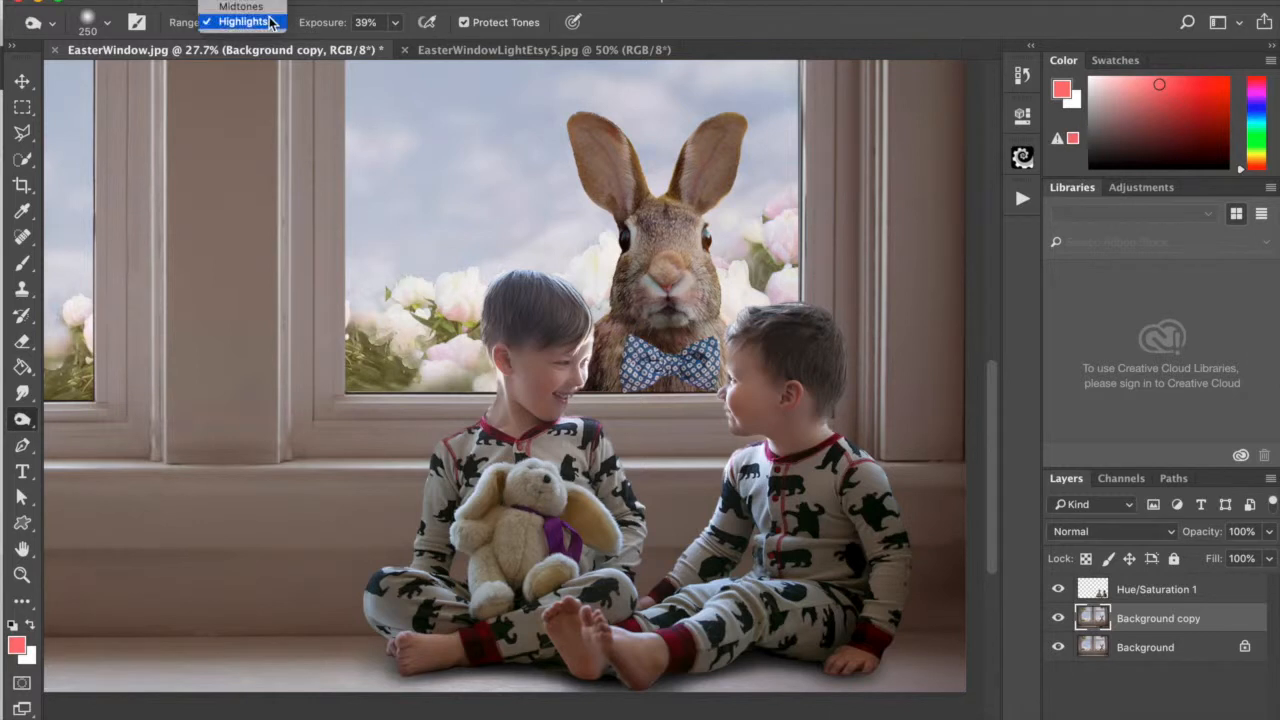
{"action": "left_click", "coordinate": [241, 6]}
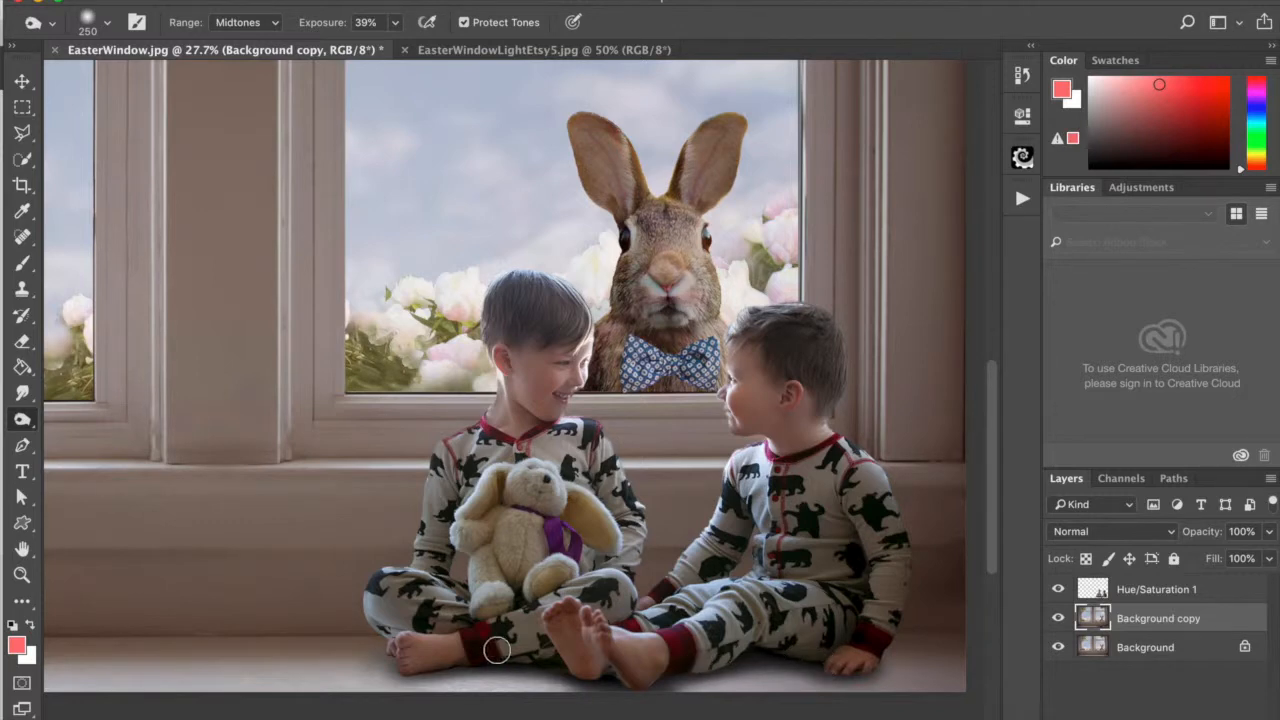
{"action": "scroll", "coordinate": [551, 626], "scroll_direction": "down", "scroll_amount": 6}
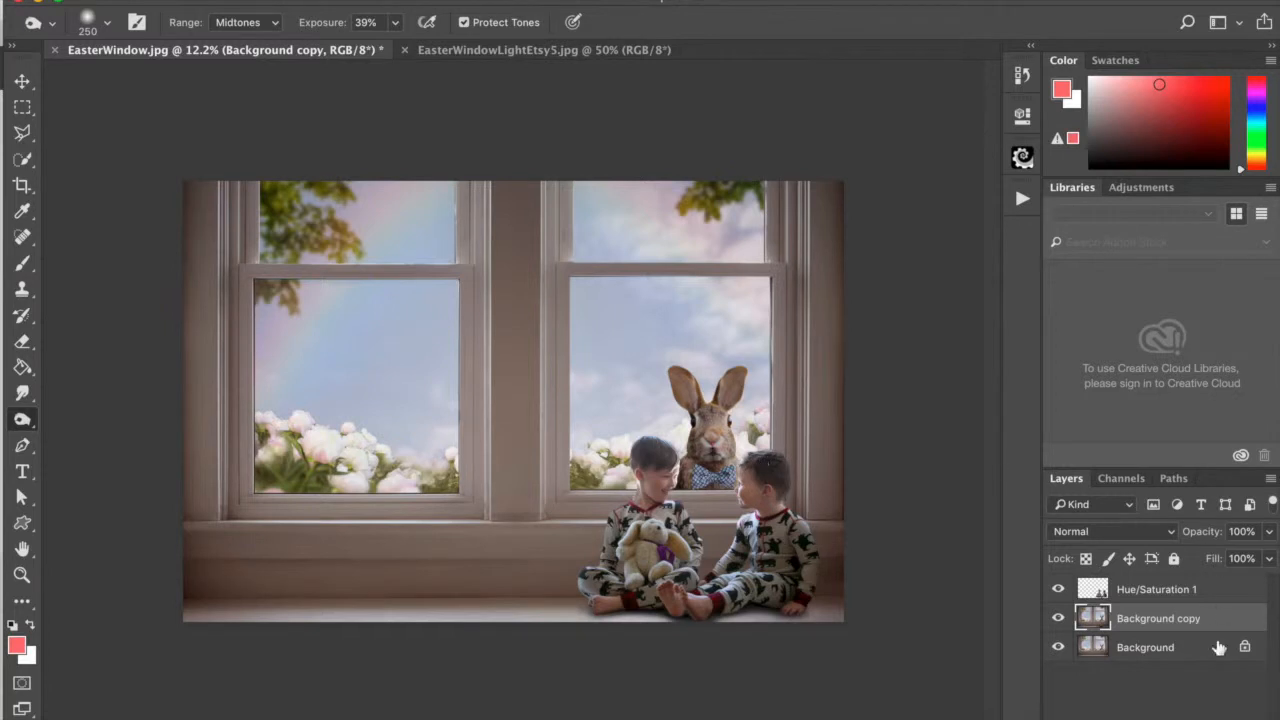
Step: Add a layer mask to the Background copy layer and set up a black size 400 brush at 50% opacity
{"action": "left_click", "coordinate": [1268, 531]}
{"action": "mouse_move", "coordinate": [1268, 556]}
{"action": "left_mouse_down"}
{"action": "mouse_move", "coordinate": [1249, 561]}
{"action": "mouse_move", "coordinate": [1274, 563]}
{"action": "left_mouse_up"}
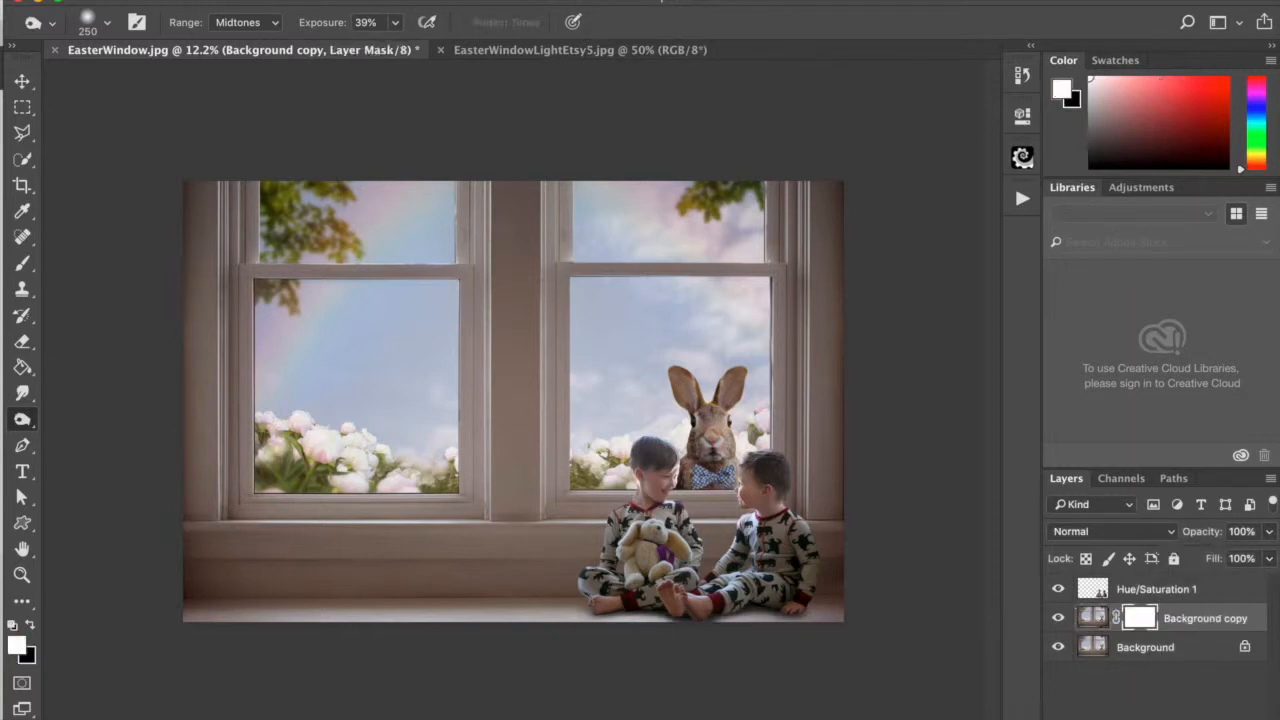
{"action": "left_click", "coordinate": [23, 264]}
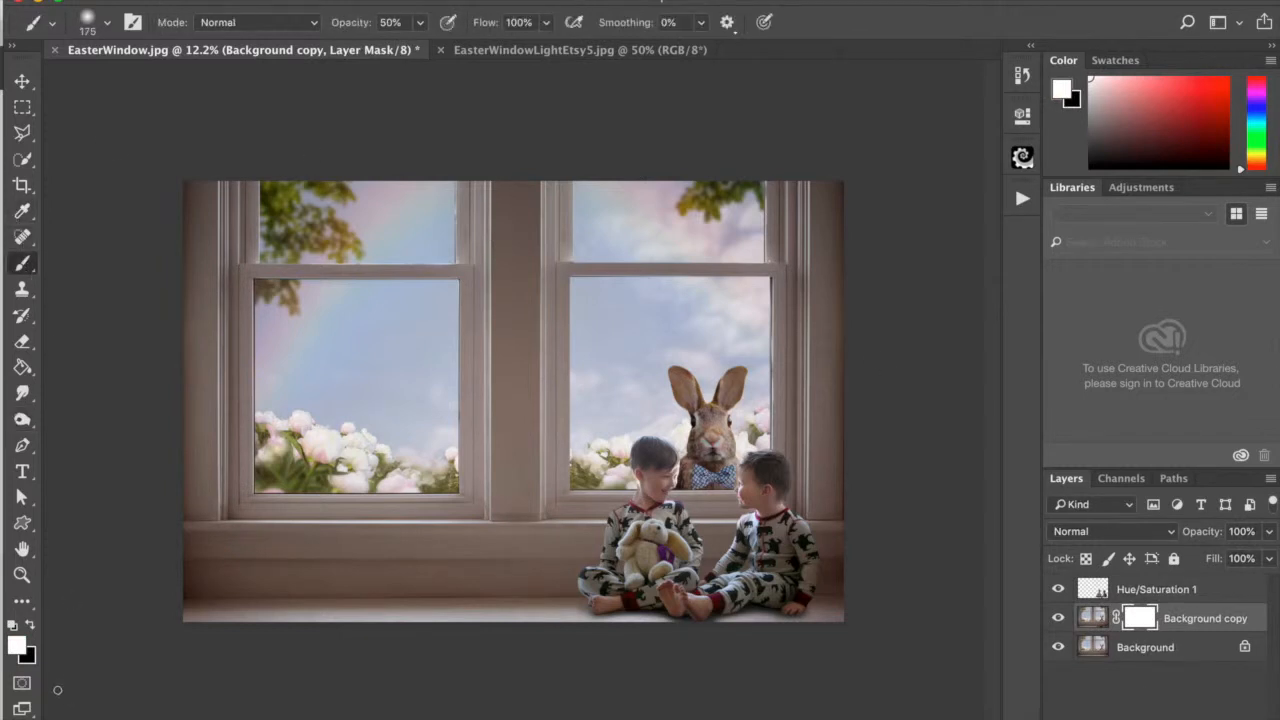
{"action": "left_click", "coordinate": [32, 624]}
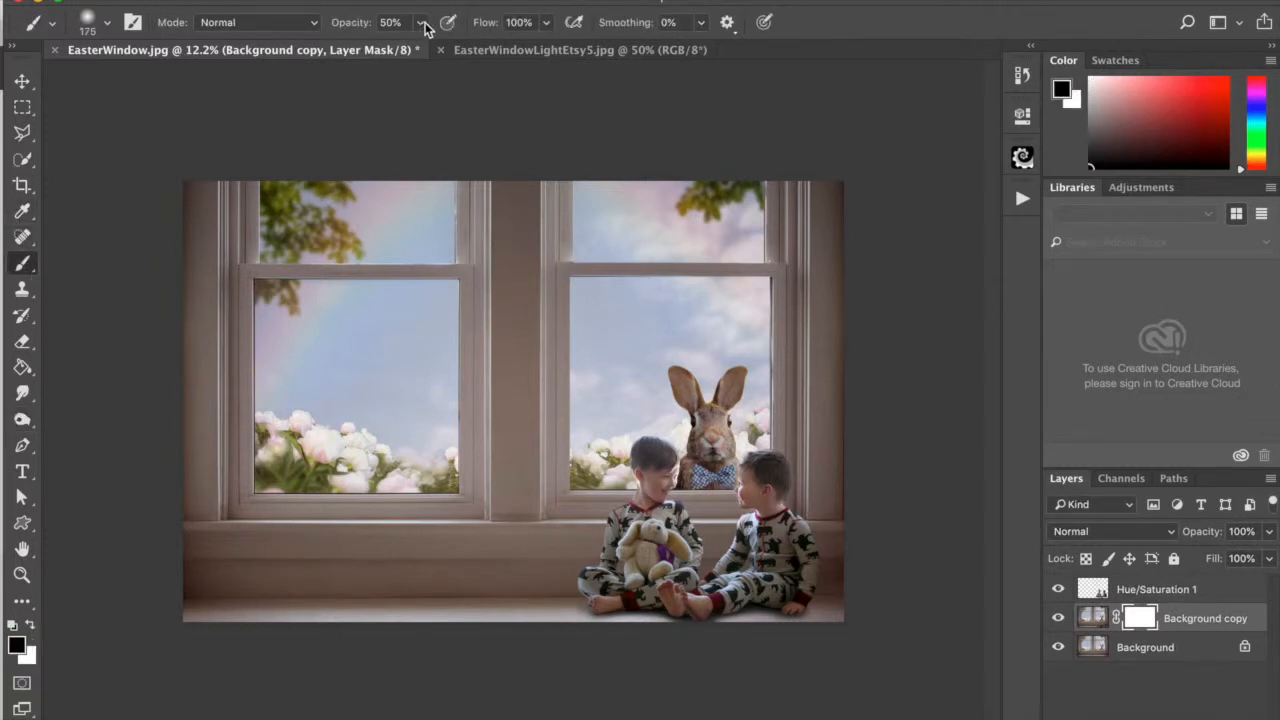
{"action": "left_click", "coordinate": [92, 27]}
{"action": "left_click", "coordinate": [92, 27]}
{"action": "key", "text": "bracketright"}
{"action": "key", "text": "bracketright"}
{"action": "key", "text": "bracketright"}
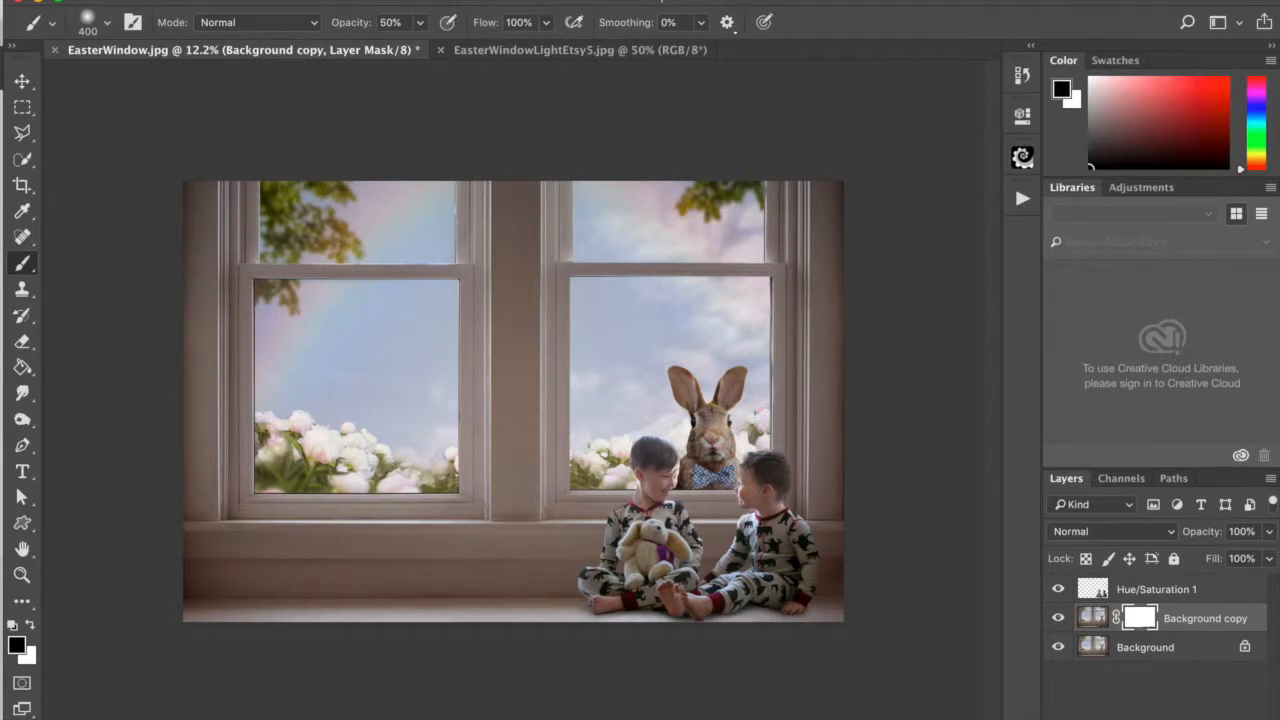
Step: Save the composite to the Desktop as the layered Photoshop file EasterWindow.psd
{"action": "left_click", "coordinate": [322, 0]}
{"action": "mouse_move", "coordinate": [178, 0]}
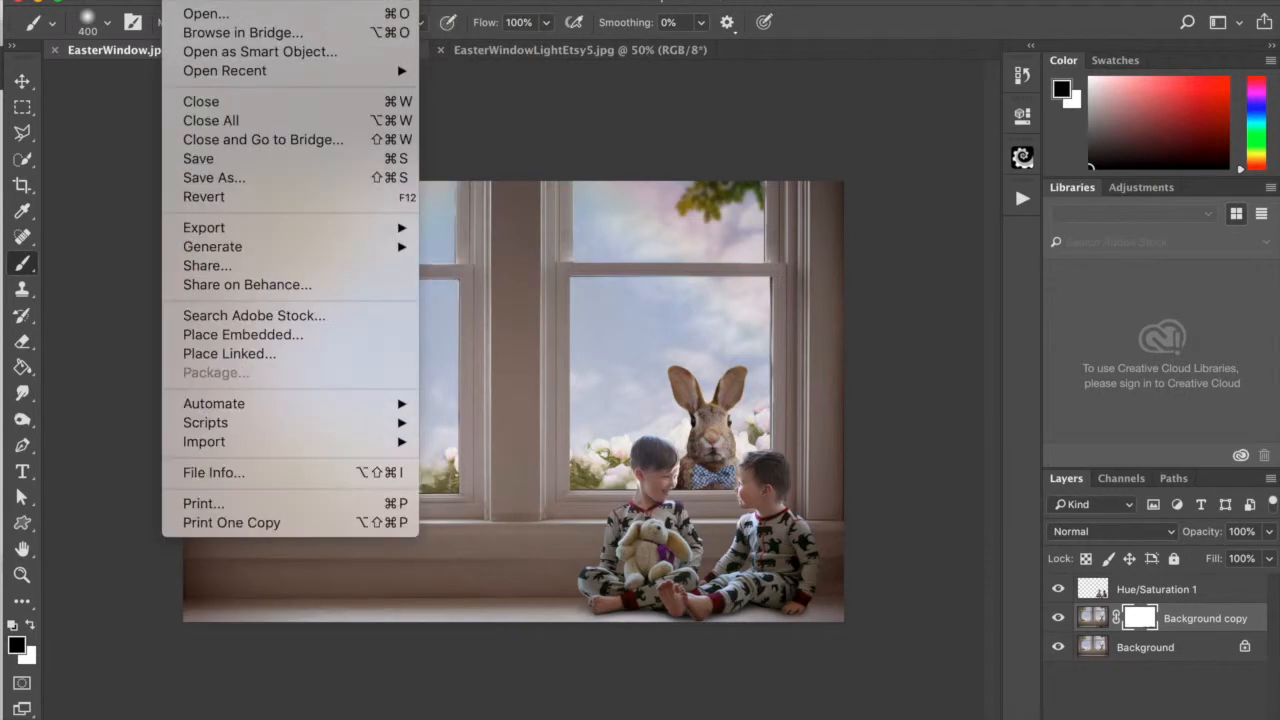
{"action": "left_click", "coordinate": [201, 158]}
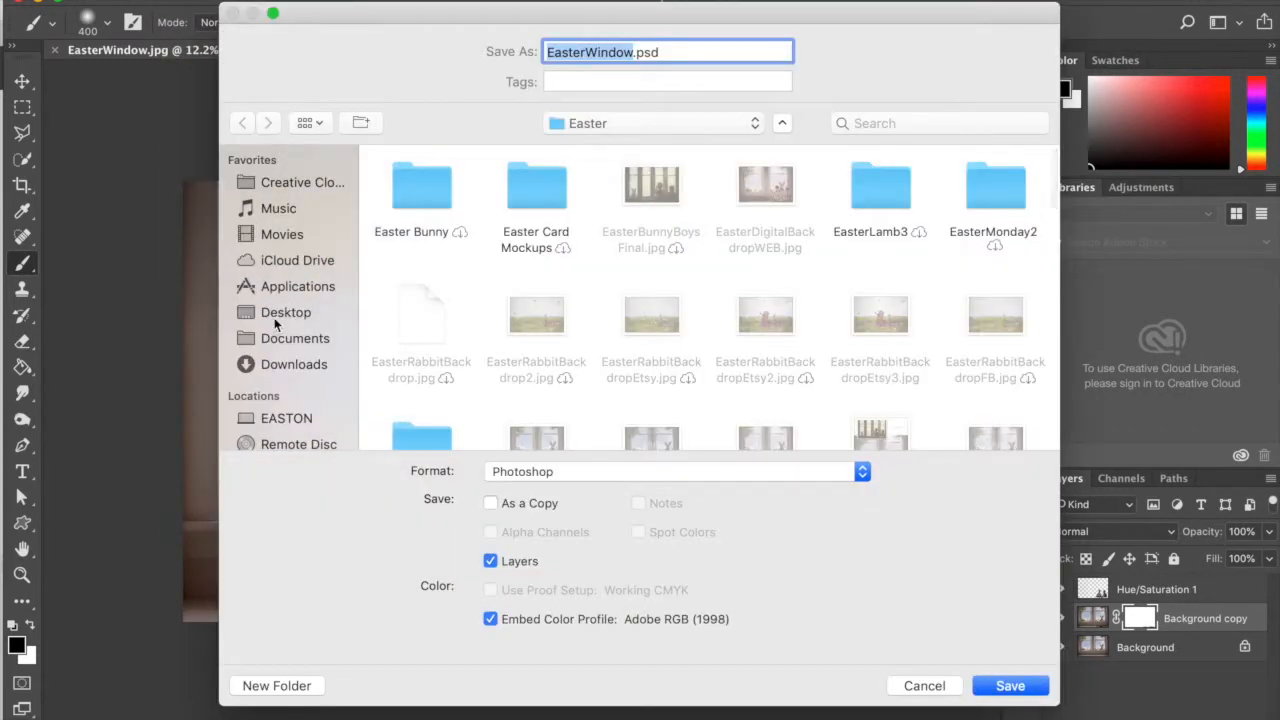
{"action": "left_click", "coordinate": [278, 314]}
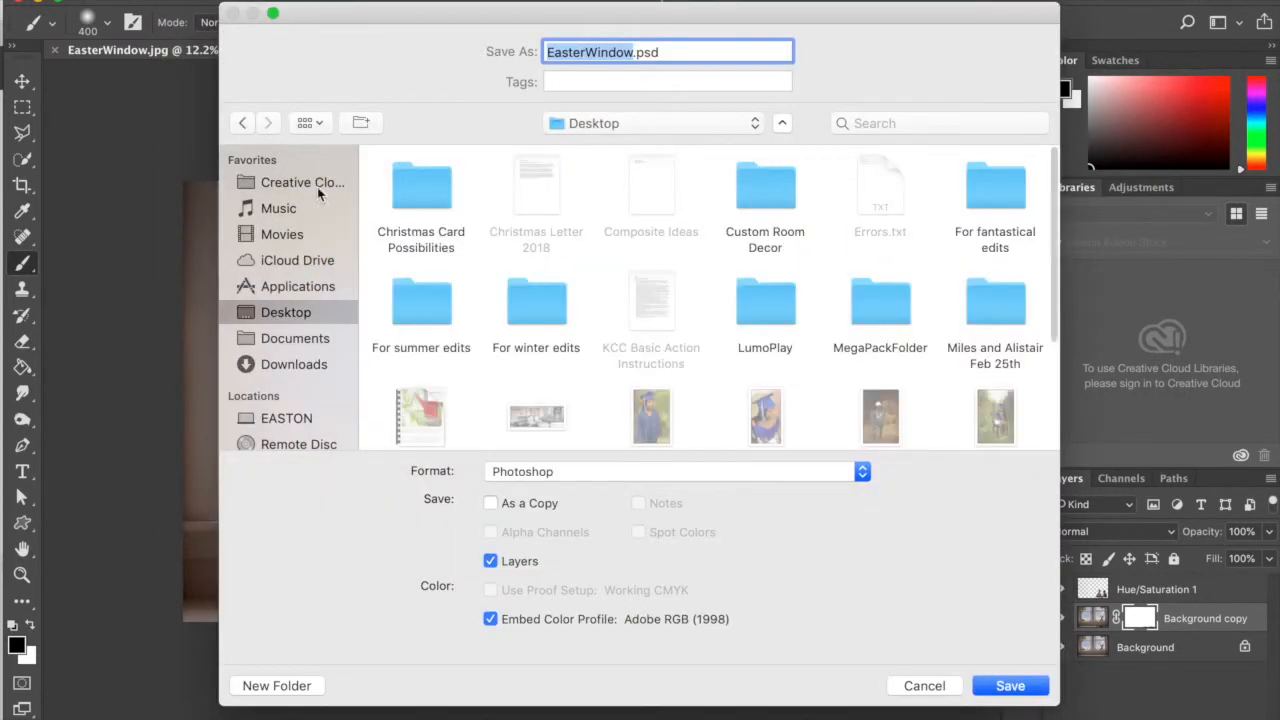
{"action": "left_click", "coordinate": [996, 684]}
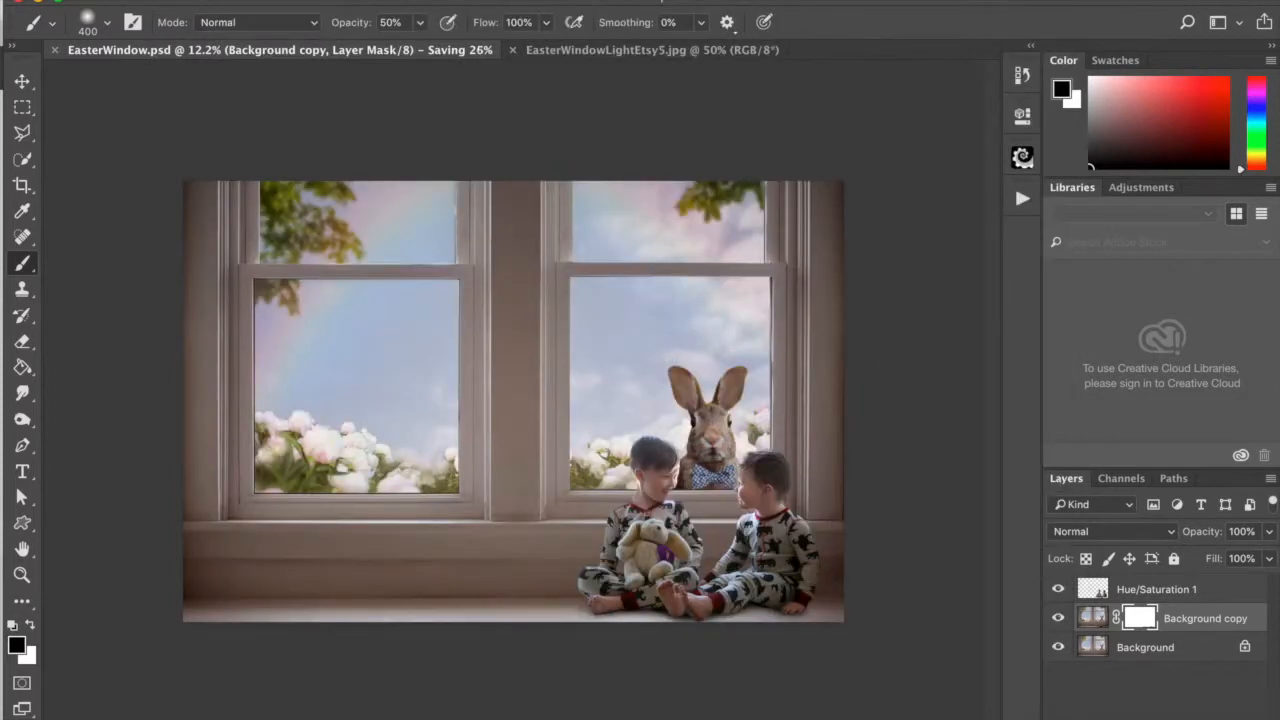
Step: Flatten the saved composite into a single Background layer
{"action": "left_click", "coordinate": [326, 1]}
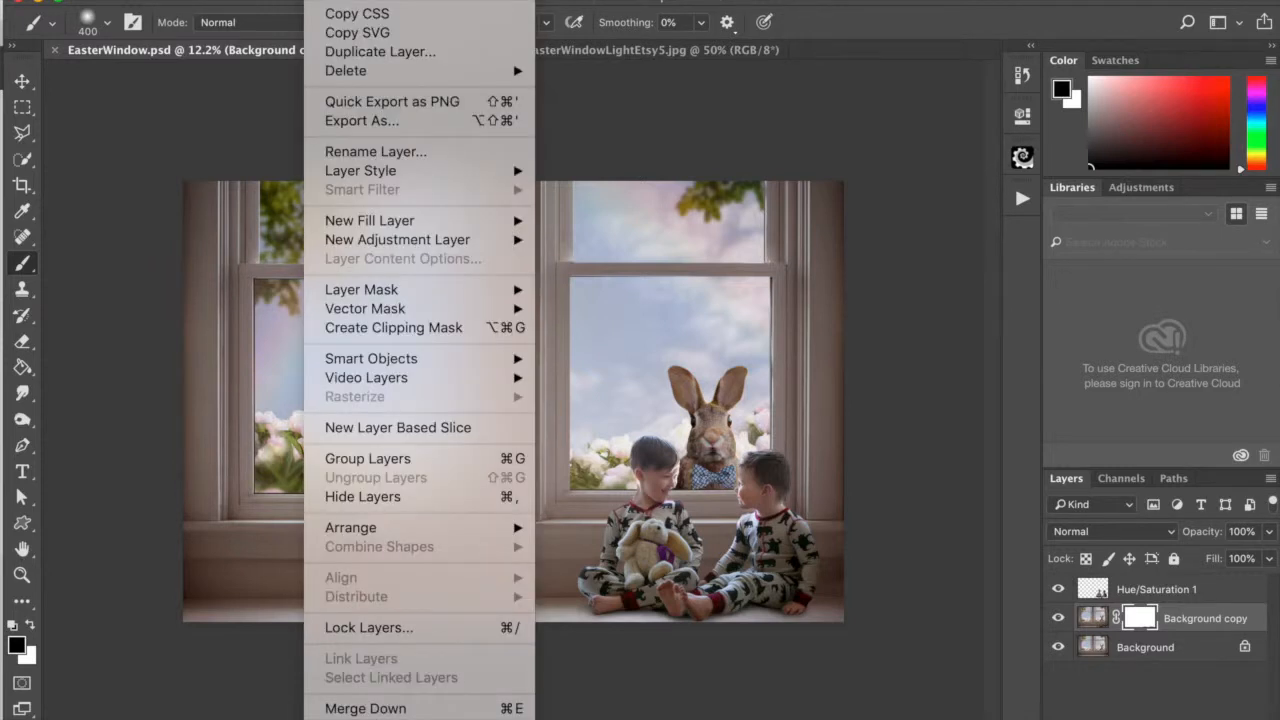
{"action": "left_click", "coordinate": [362, 719]}
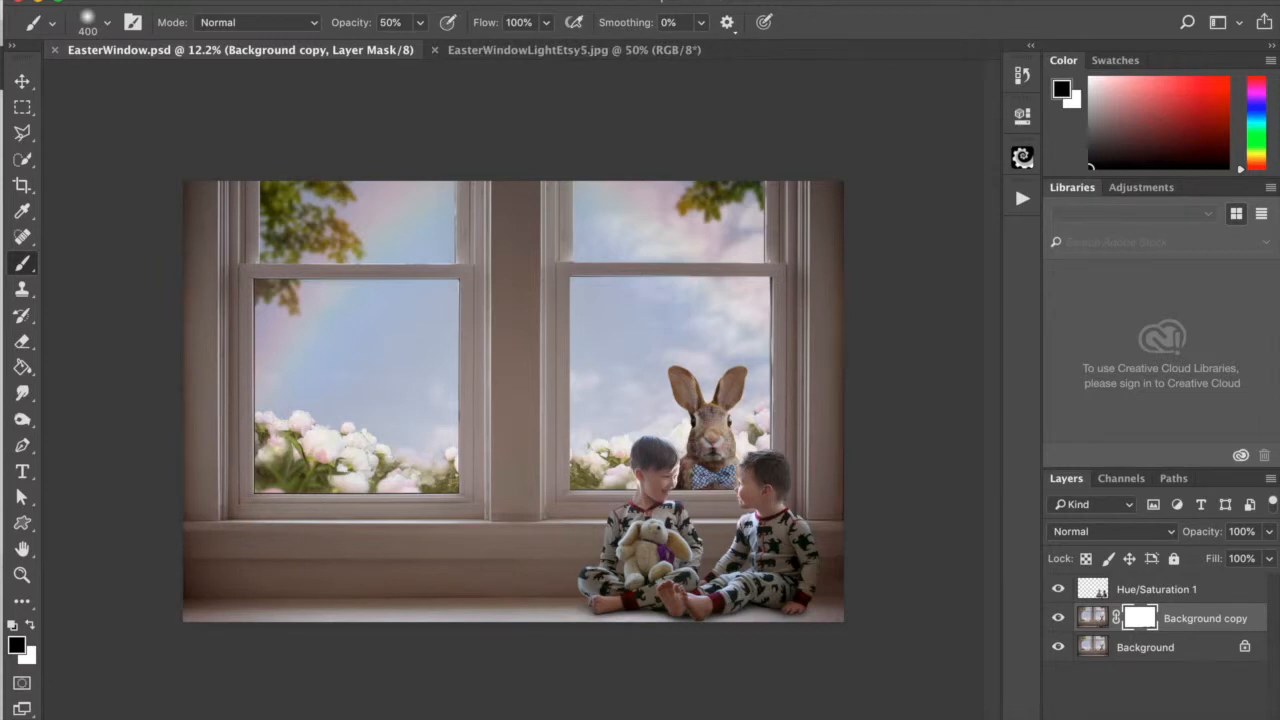
{"action": "left_click", "coordinate": [326, 1]}
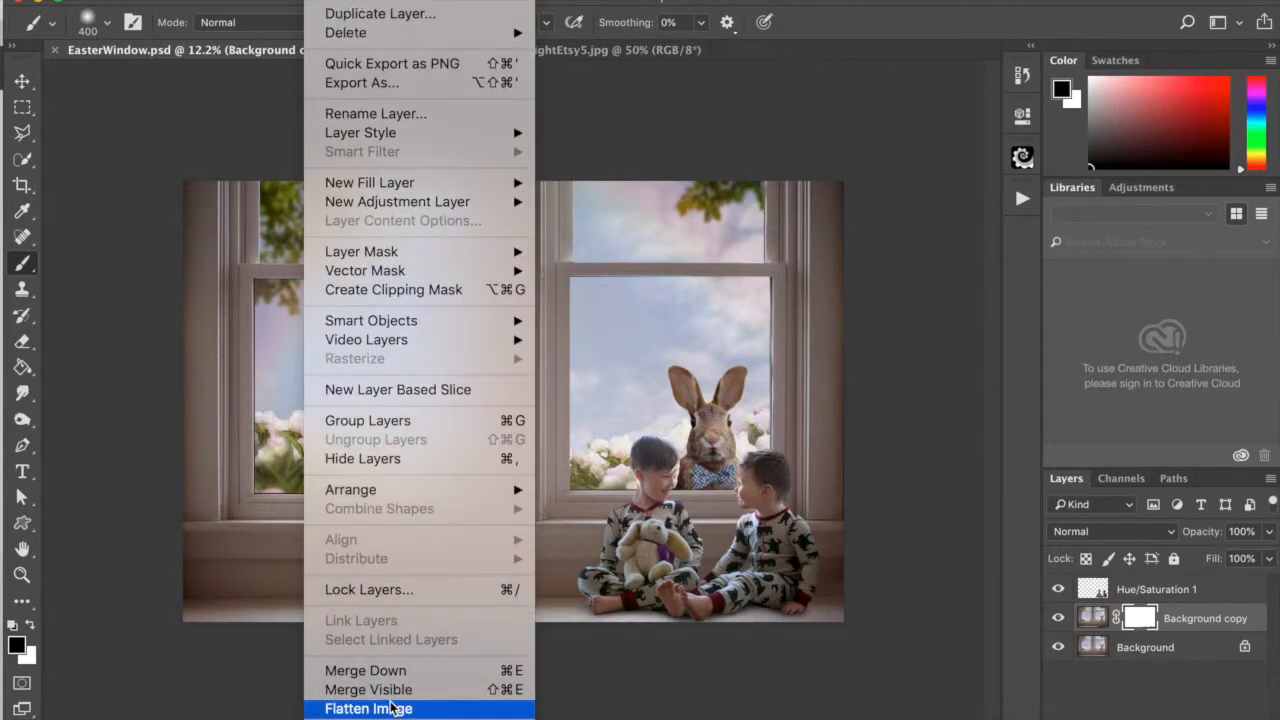
{"action": "left_click", "coordinate": [390, 708]}
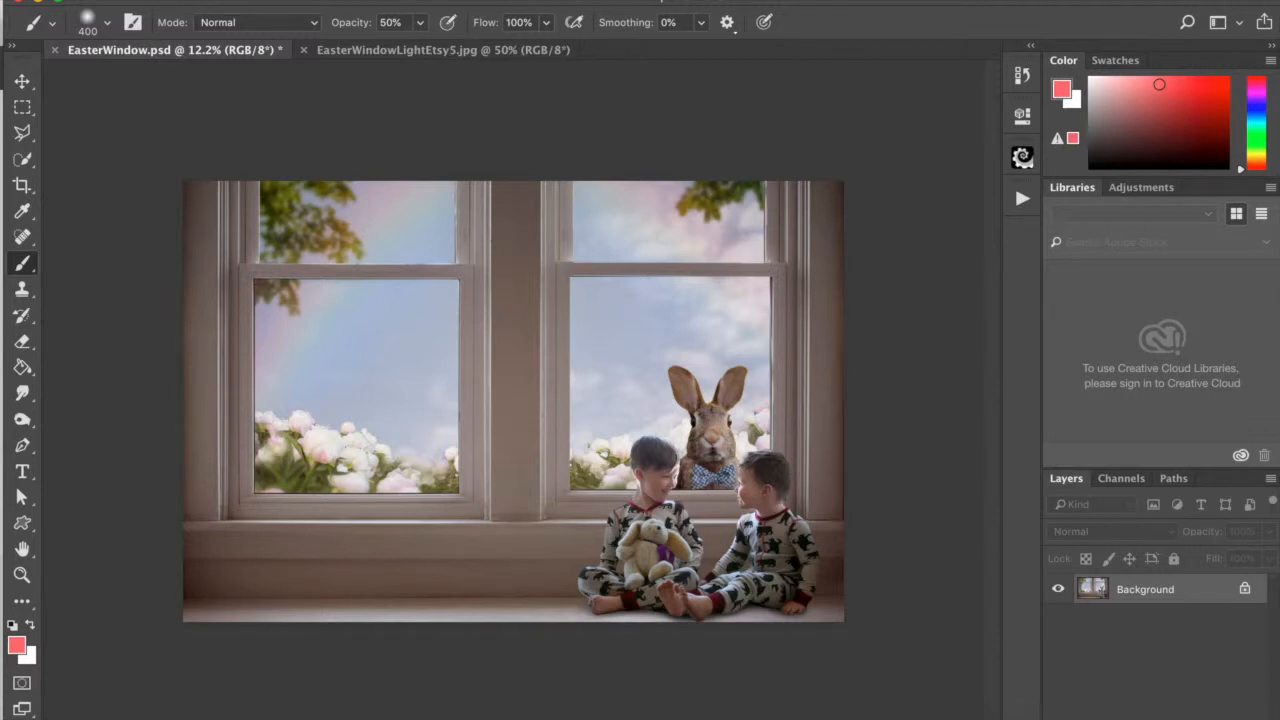
Step: Add a gradient fill layer above the Background in Normal mode at 100% opacity
{"action": "left_click", "coordinate": [322, 1]}
{"action": "mouse_move", "coordinate": [385, 225]}
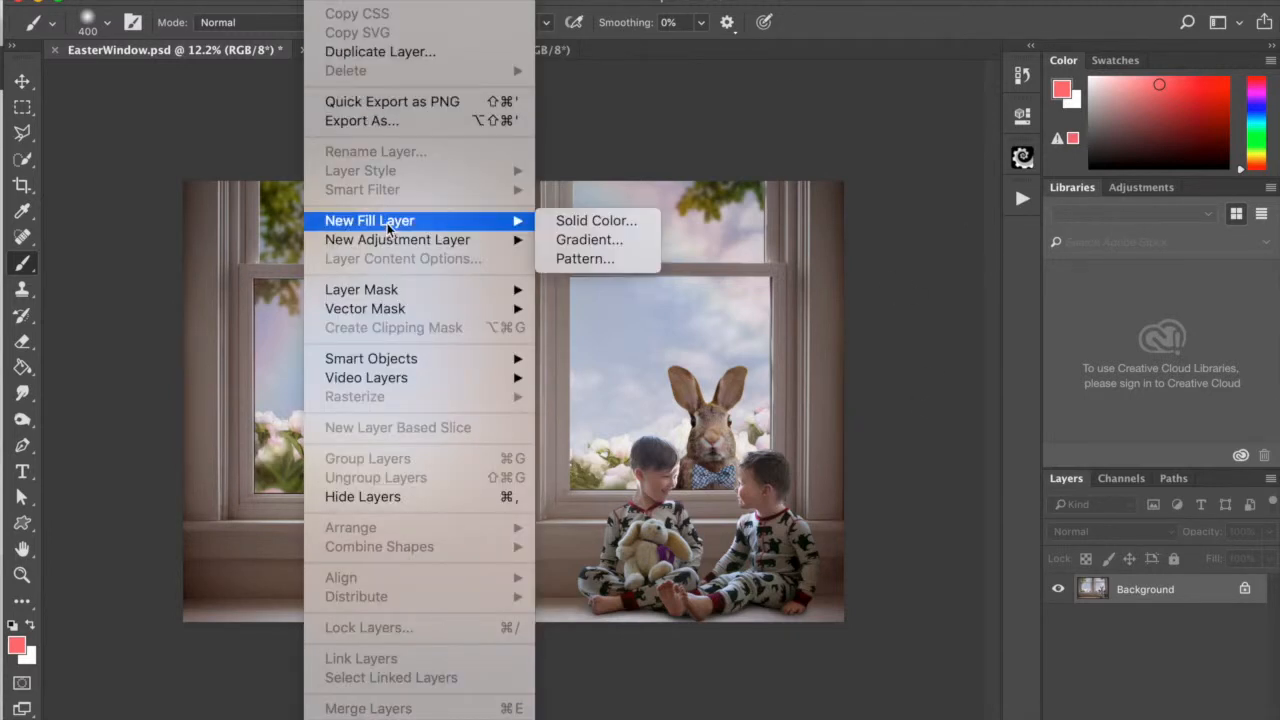
{"action": "left_click", "coordinate": [572, 241]}
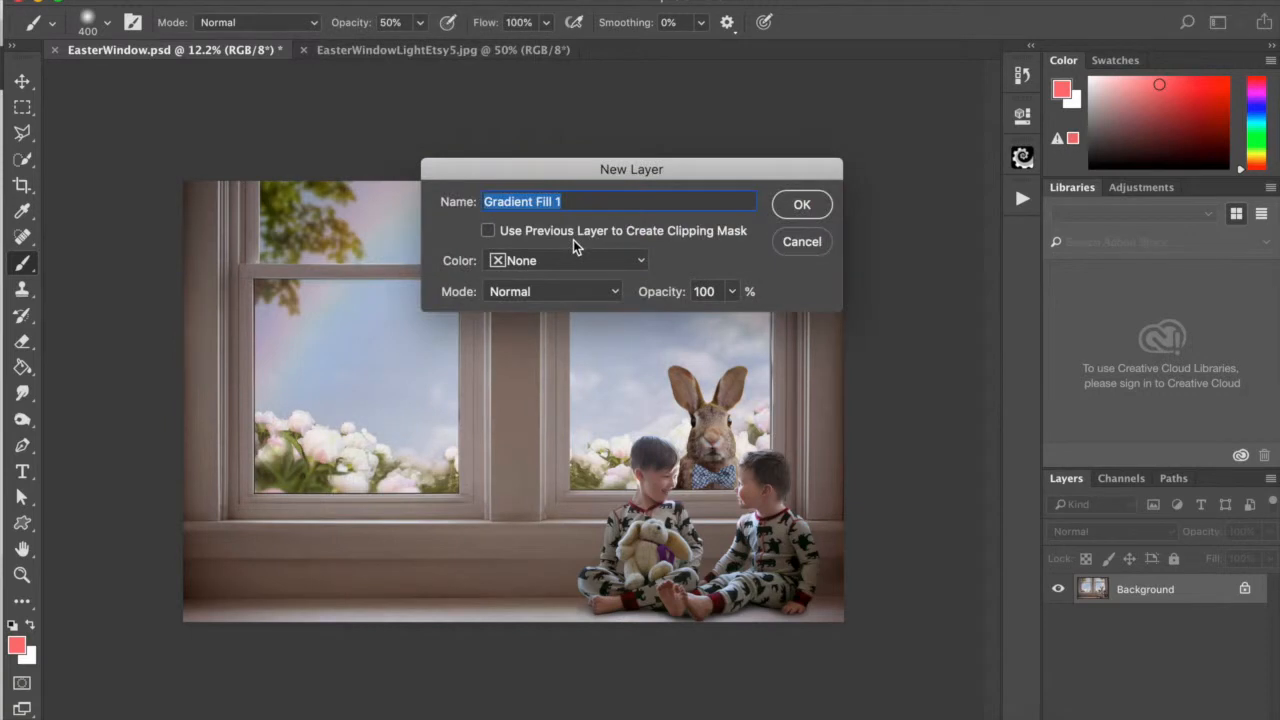
{"action": "left_click", "coordinate": [790, 204]}
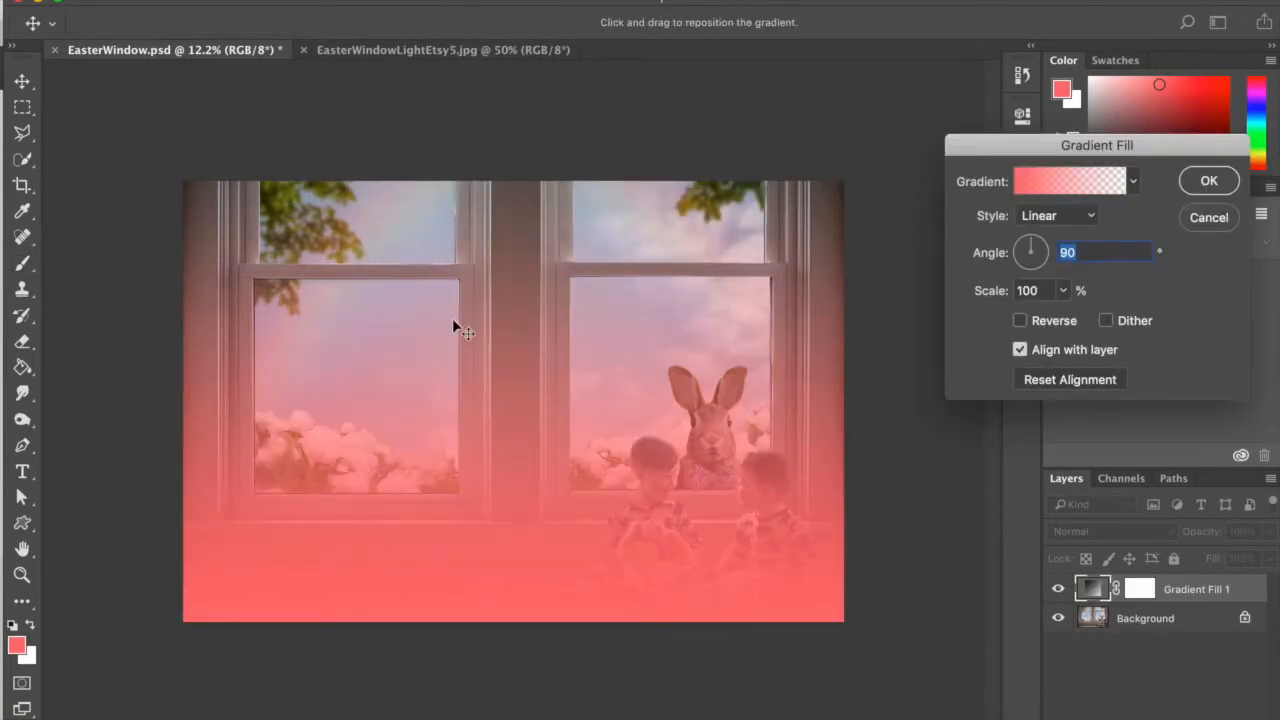
Step: Recolour the gradient's starting colour stop to the dark brown 764f3a
{"action": "left_click", "coordinate": [1040, 180]}
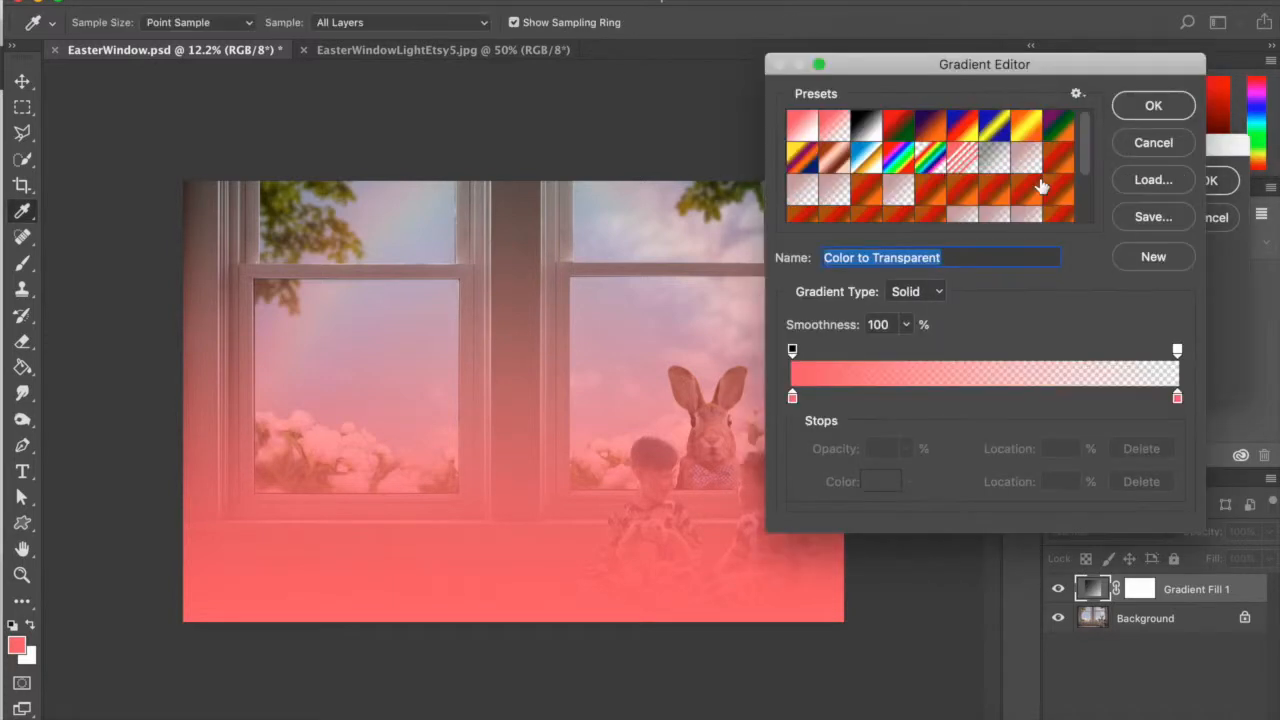
{"action": "left_click", "coordinate": [793, 398]}
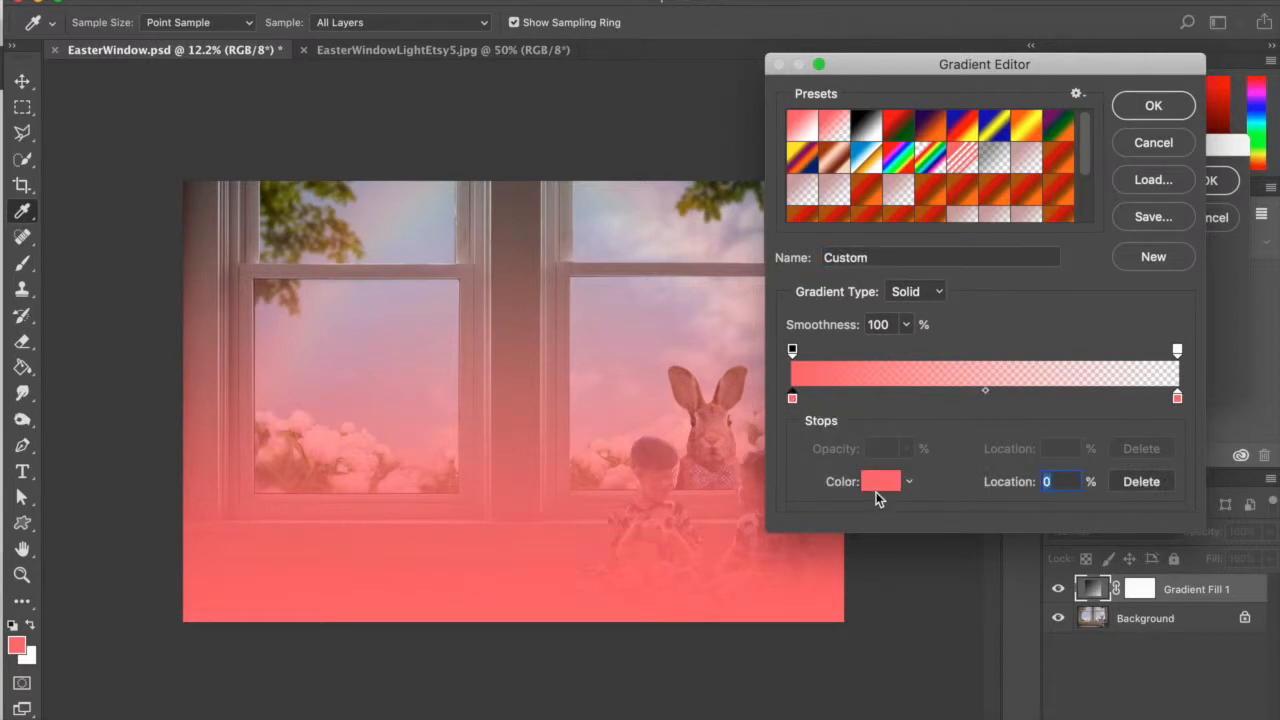
{"action": "left_click", "coordinate": [876, 485]}
{"action": "left_click", "coordinate": [801, 330]}
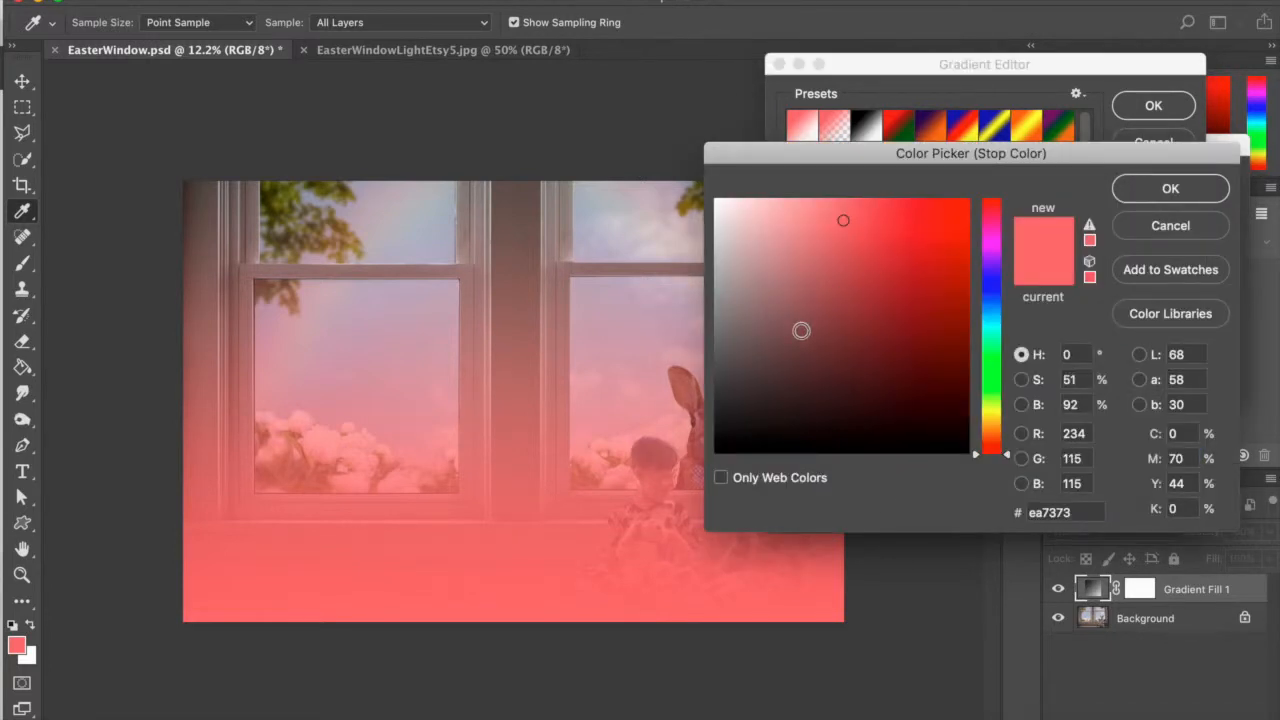
{"action": "left_click", "coordinate": [798, 312]}
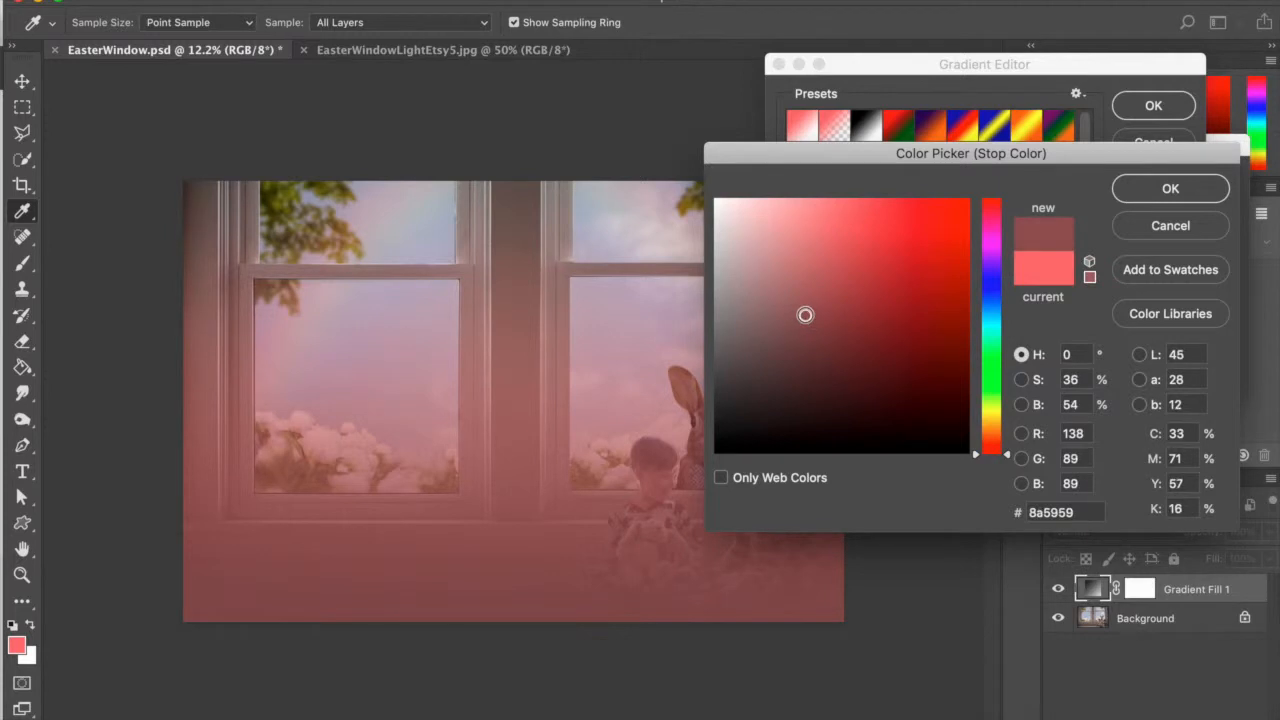
{"action": "mouse_move", "coordinate": [798, 312]}
{"action": "left_mouse_down"}
{"action": "mouse_move", "coordinate": [789, 306]}
{"action": "mouse_move", "coordinate": [807, 313]}
{"action": "left_mouse_up"}
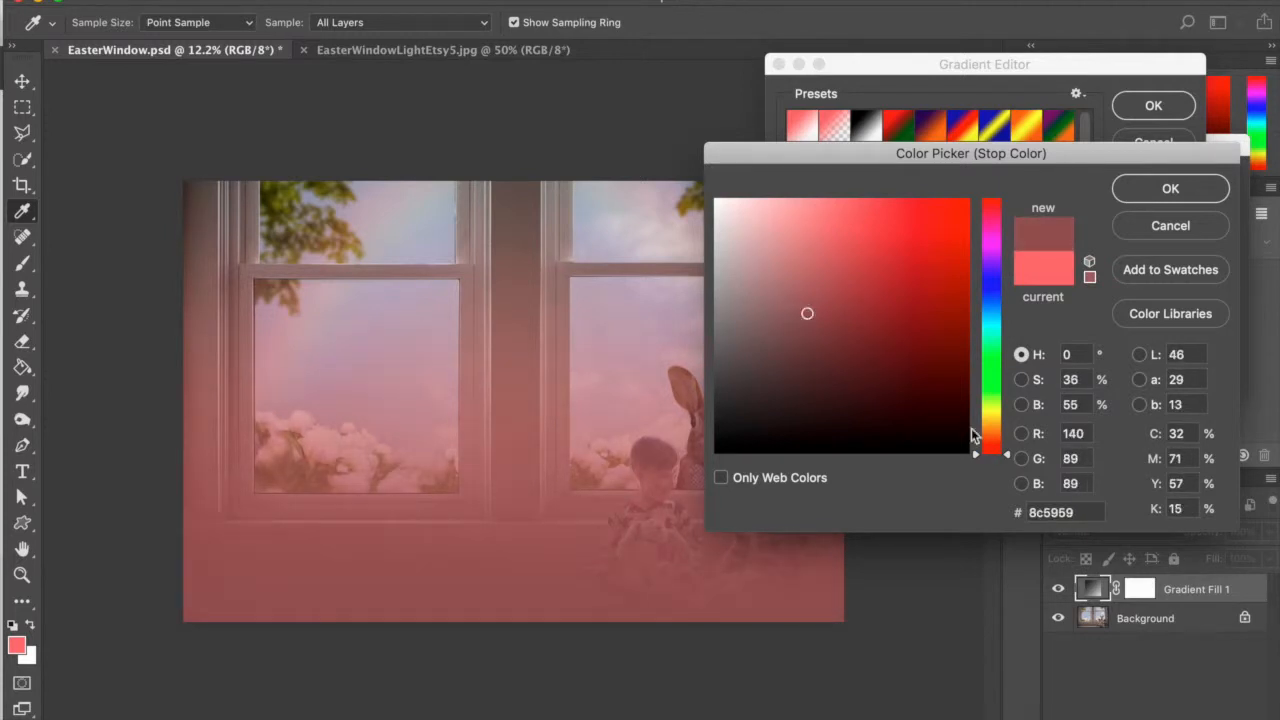
{"action": "left_click_drag", "start_coordinate": [993, 443], "coordinate": [994, 438]}
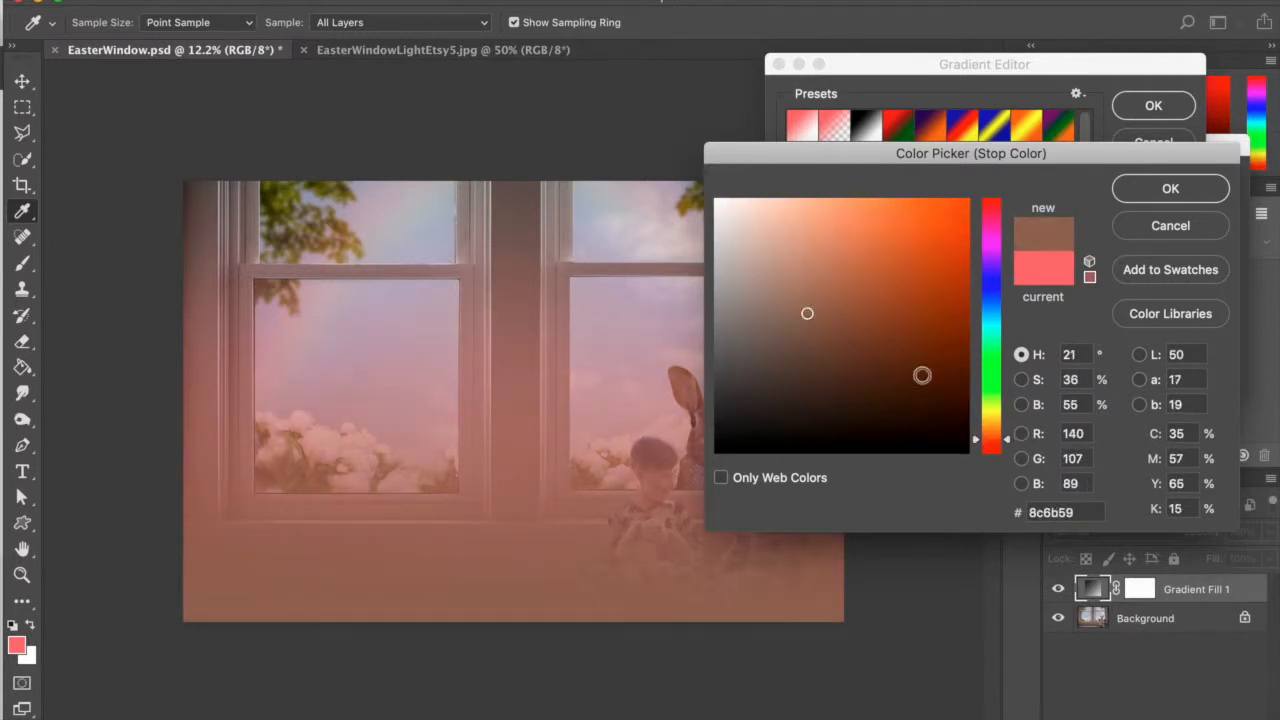
{"action": "mouse_move", "coordinate": [815, 336]}
{"action": "left_mouse_down"}
{"action": "mouse_move", "coordinate": [868, 320]}
{"action": "mouse_move", "coordinate": [854, 329]}
{"action": "mouse_move", "coordinate": [840, 317]}
{"action": "mouse_move", "coordinate": [865, 333]}
{"action": "mouse_move", "coordinate": [843, 335]}
{"action": "left_mouse_up"}
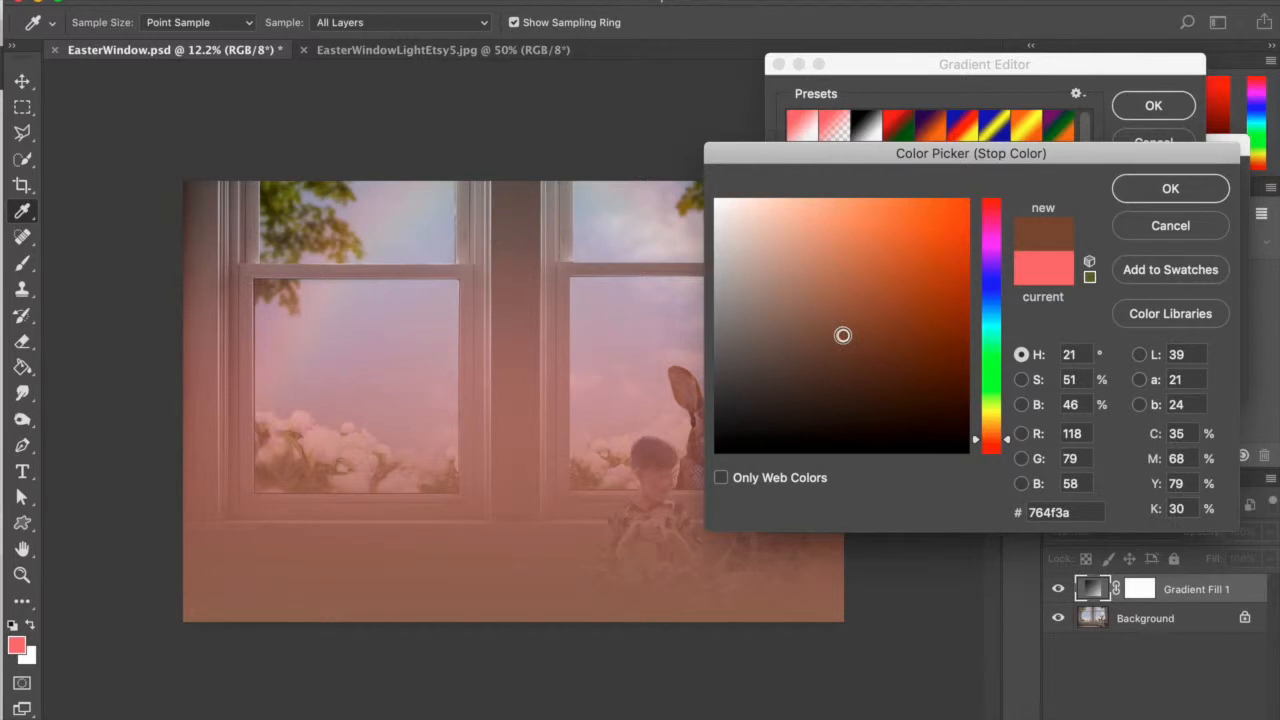
{"action": "left_click", "coordinate": [1166, 189]}
Step: Recolour the gradient's end colour stop to the orange-brown 9d6139 and accept the edited gradient
{"action": "left_click", "coordinate": [1177, 399]}
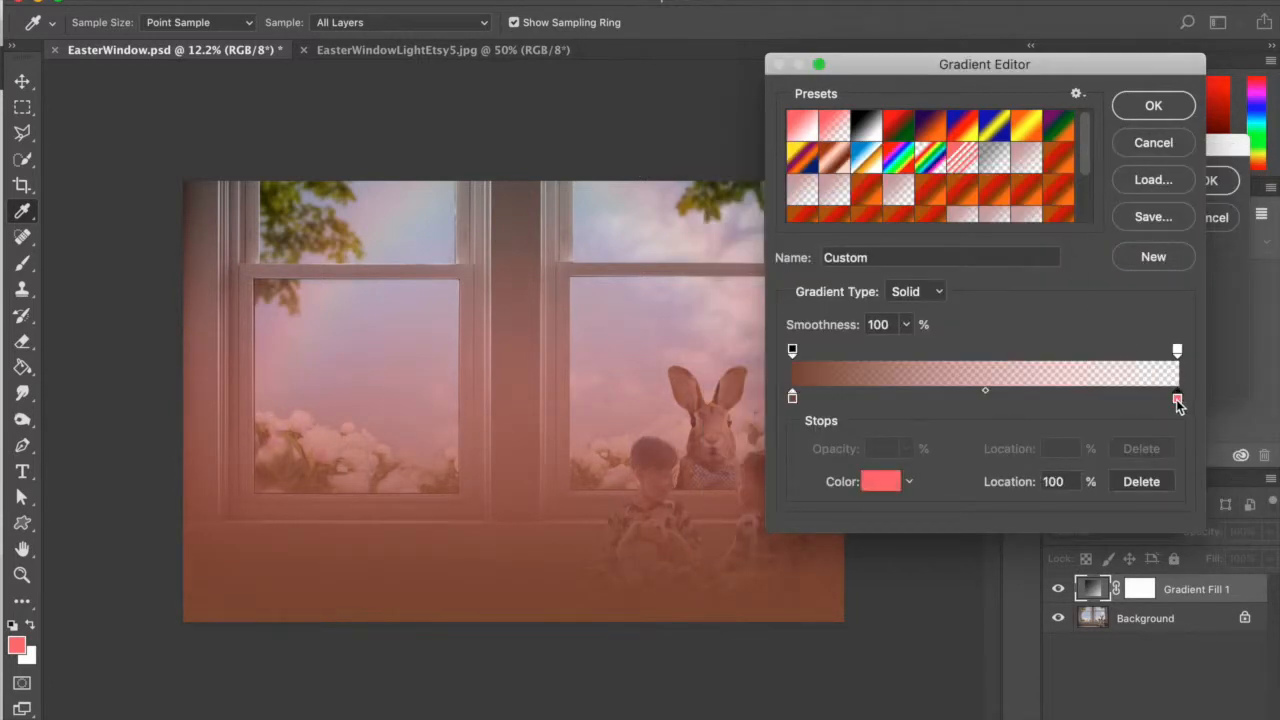
{"action": "left_click", "coordinate": [872, 488]}
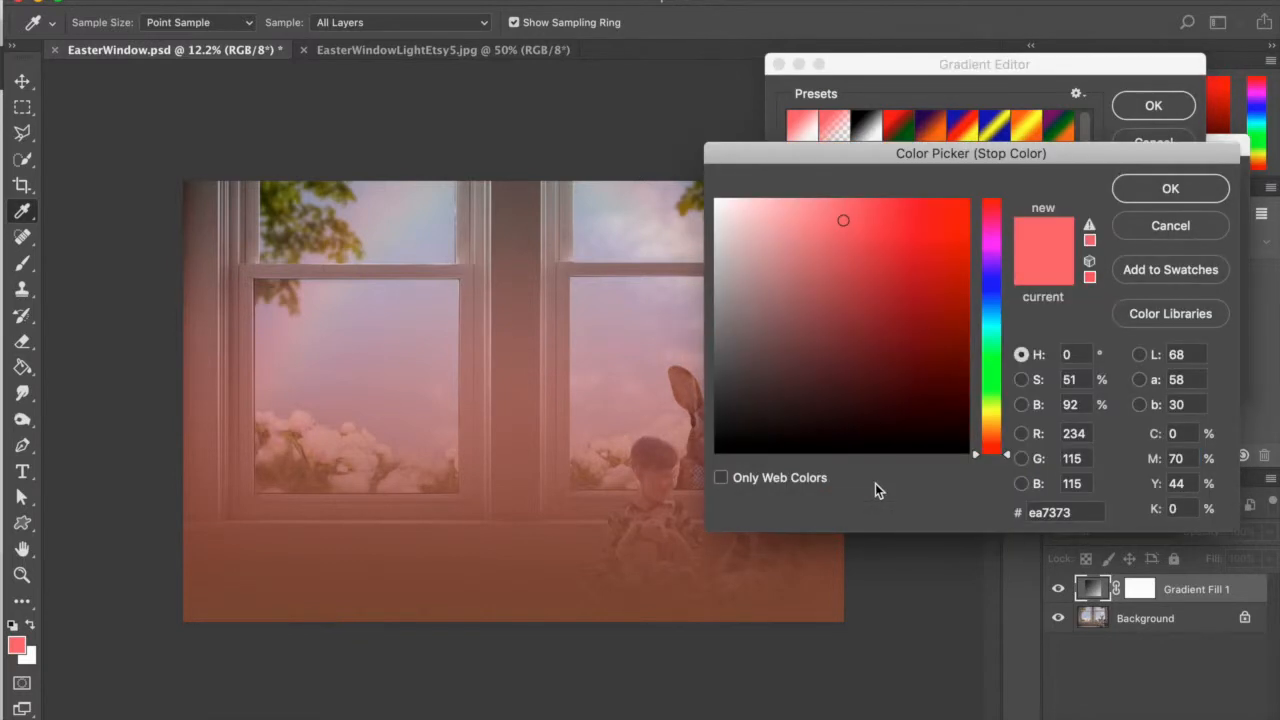
{"action": "left_click", "coordinate": [992, 434]}
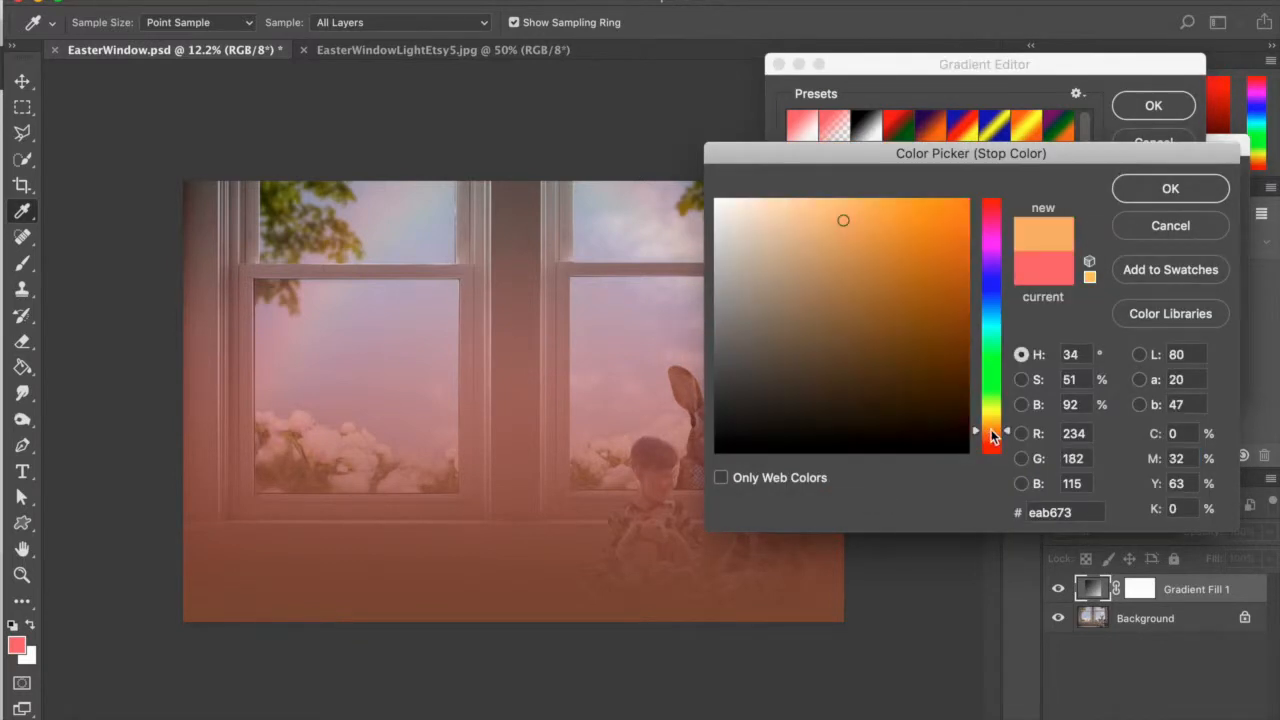
{"action": "left_click_drag", "start_coordinate": [992, 434], "coordinate": [991, 438]}
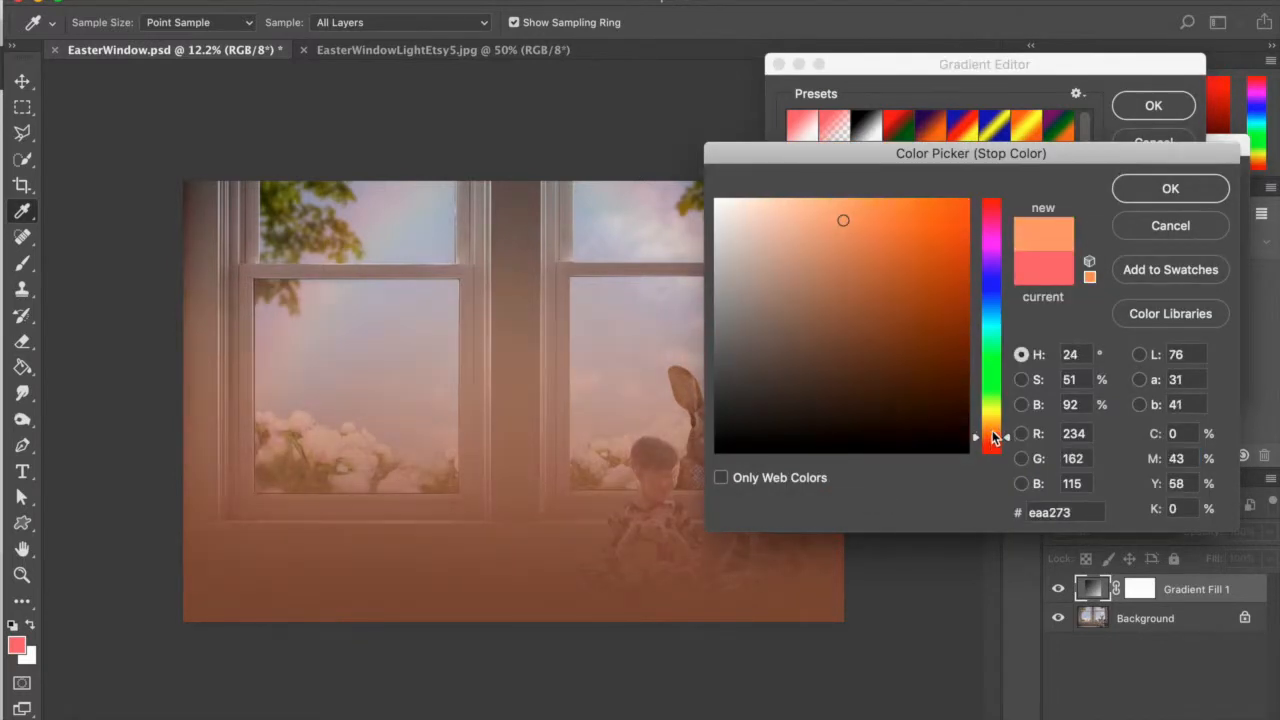
{"action": "mouse_move", "coordinate": [821, 313]}
{"action": "left_mouse_down"}
{"action": "mouse_move", "coordinate": [840, 323]}
{"action": "mouse_move", "coordinate": [879, 305]}
{"action": "mouse_move", "coordinate": [875, 295]}
{"action": "left_mouse_up"}
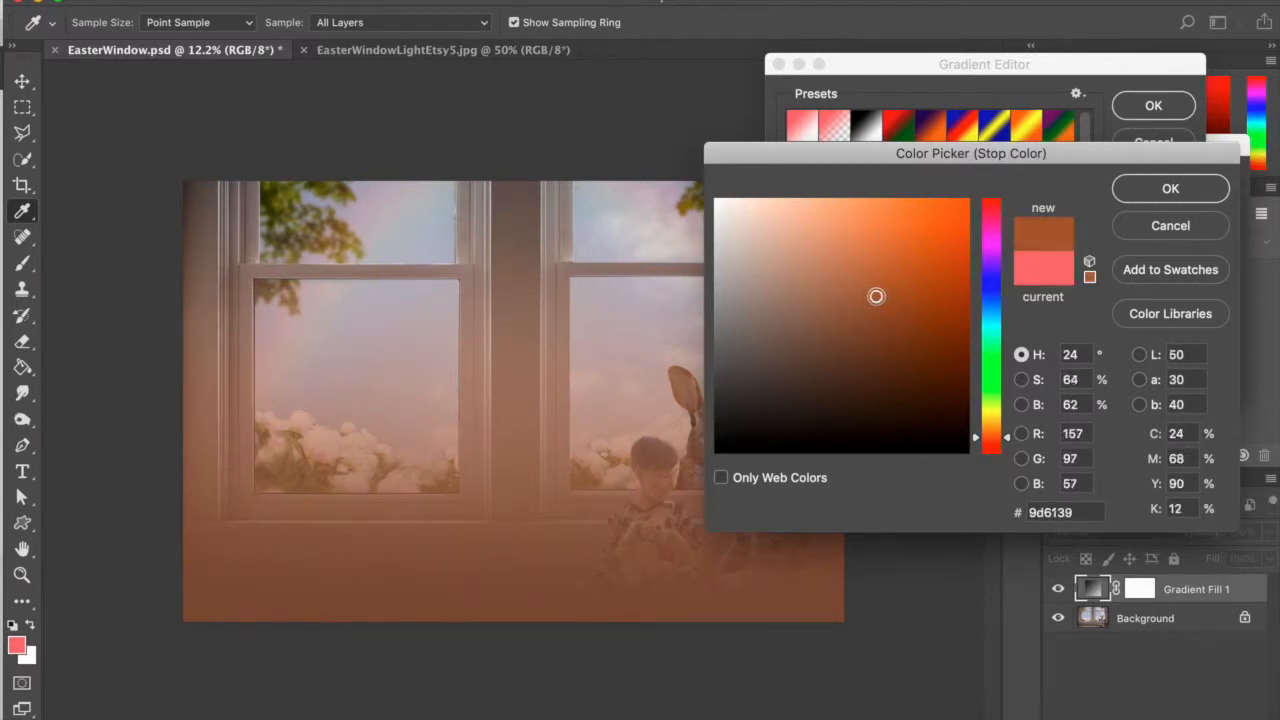
{"action": "left_click", "coordinate": [1155, 189]}
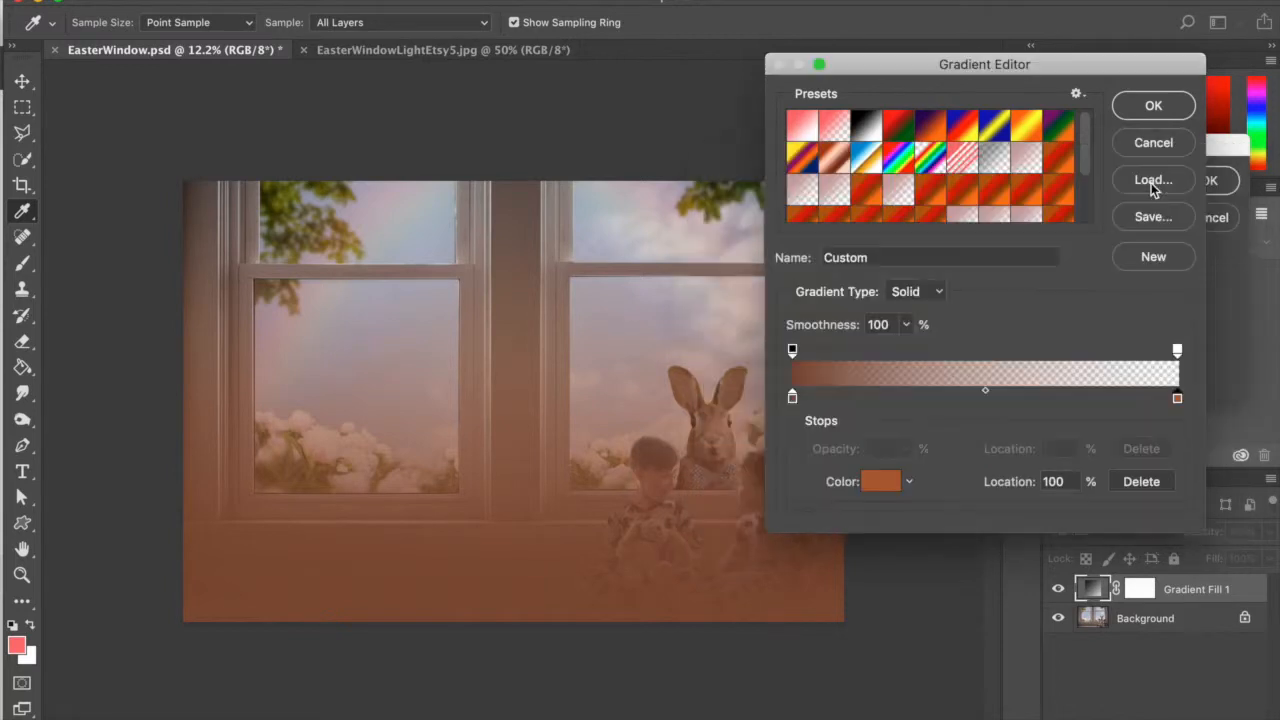
{"action": "left_click", "coordinate": [1152, 106]}
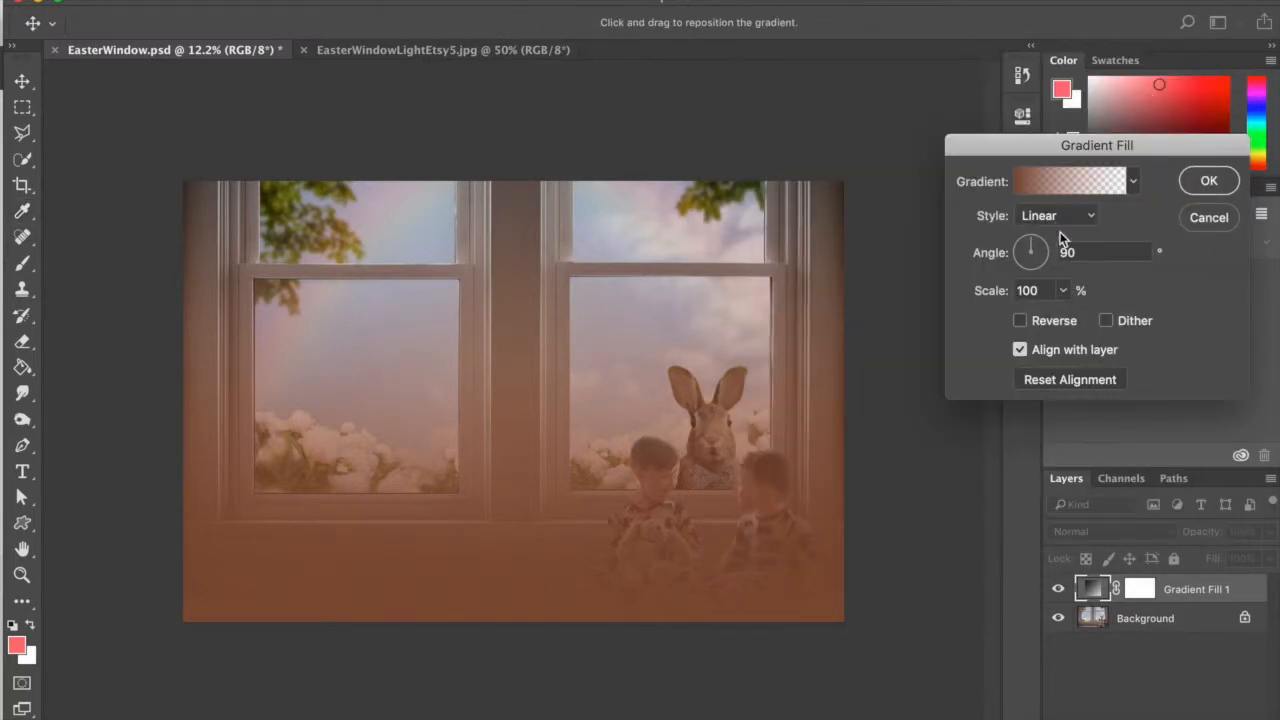
Step: Scale the linear gradient to 363% and lower the gradient fill layer's opacity to 37%
{"action": "left_click", "coordinate": [1062, 290]}
{"action": "mouse_move", "coordinate": [1094, 316]}
{"action": "left_mouse_down"}
{"action": "mouse_move", "coordinate": [1130, 320]}
{"action": "mouse_move", "coordinate": [1089, 319]}
{"action": "left_mouse_up"}
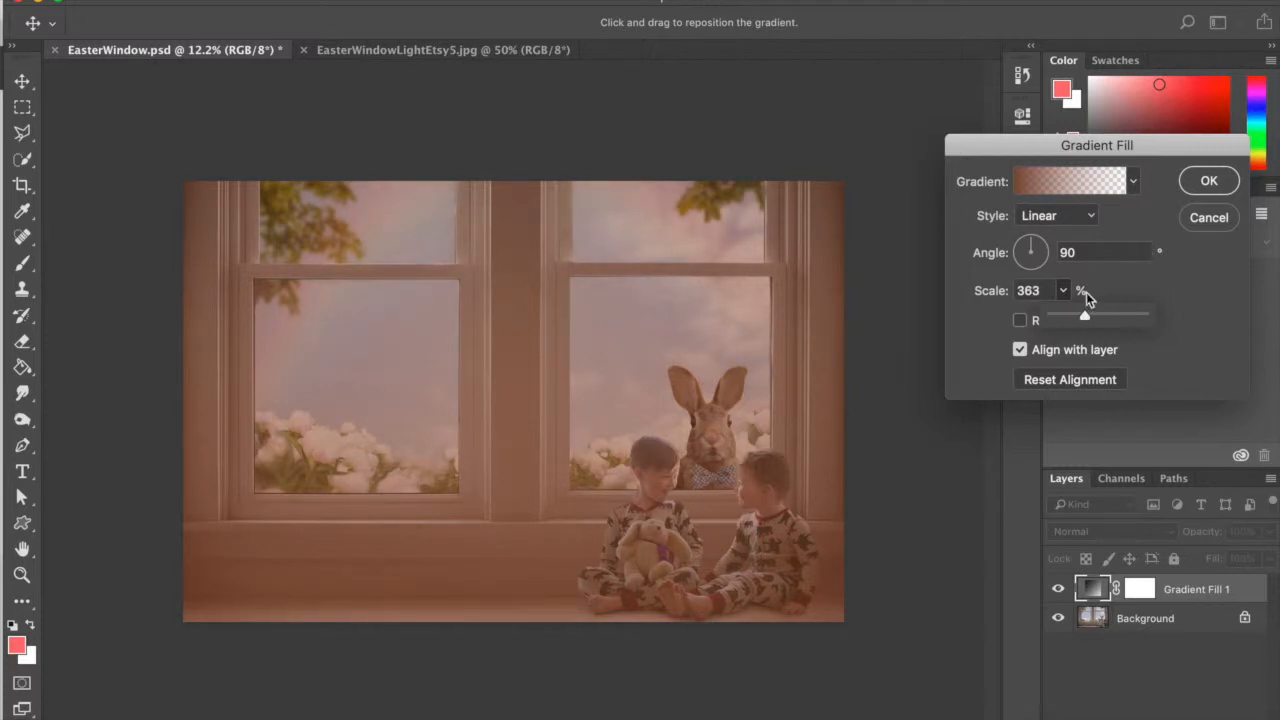
{"action": "left_click", "coordinate": [1208, 181]}
{"action": "key", "text": "b"}
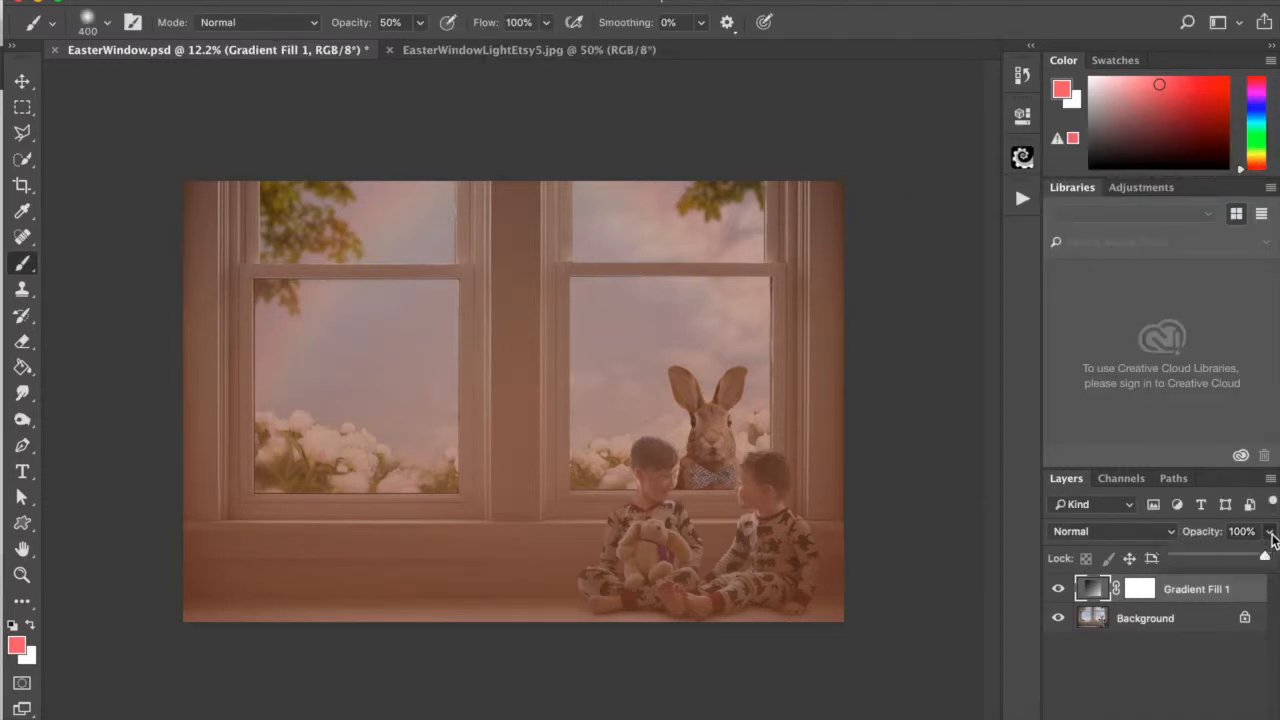
{"action": "left_click", "coordinate": [1205, 557]}
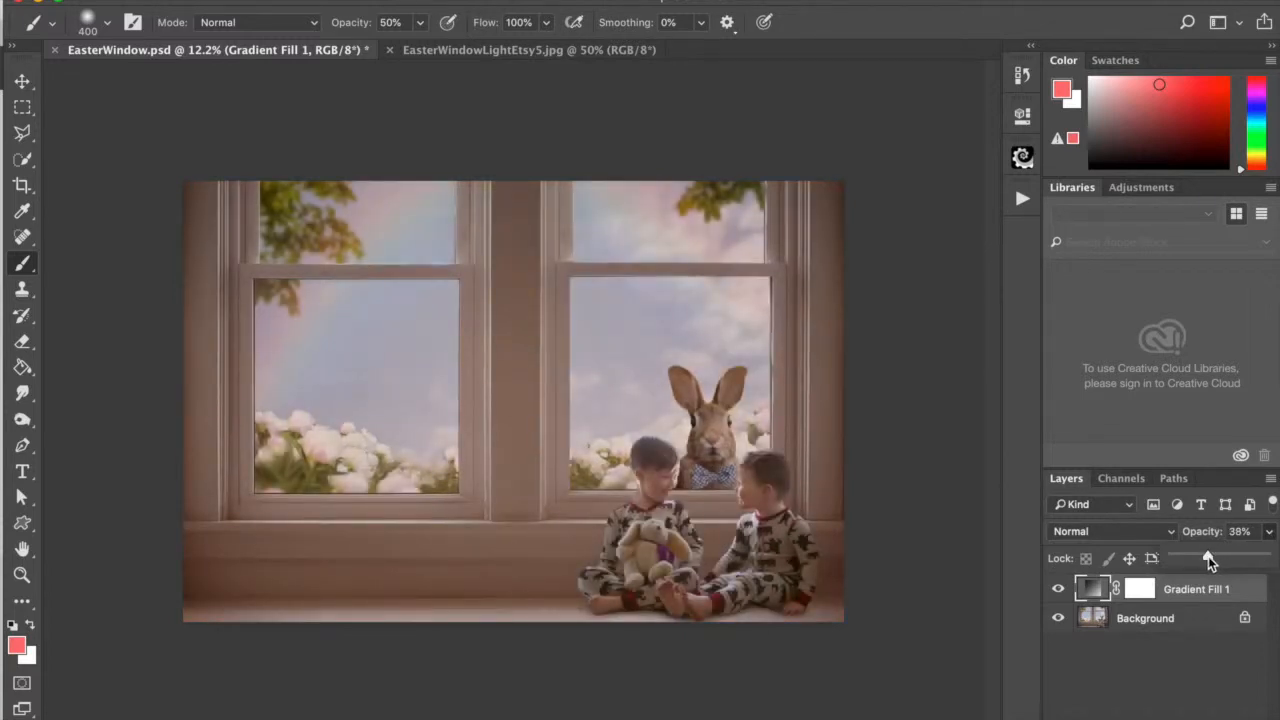
{"action": "left_click_drag", "start_coordinate": [1207, 556], "coordinate": [1208, 556]}
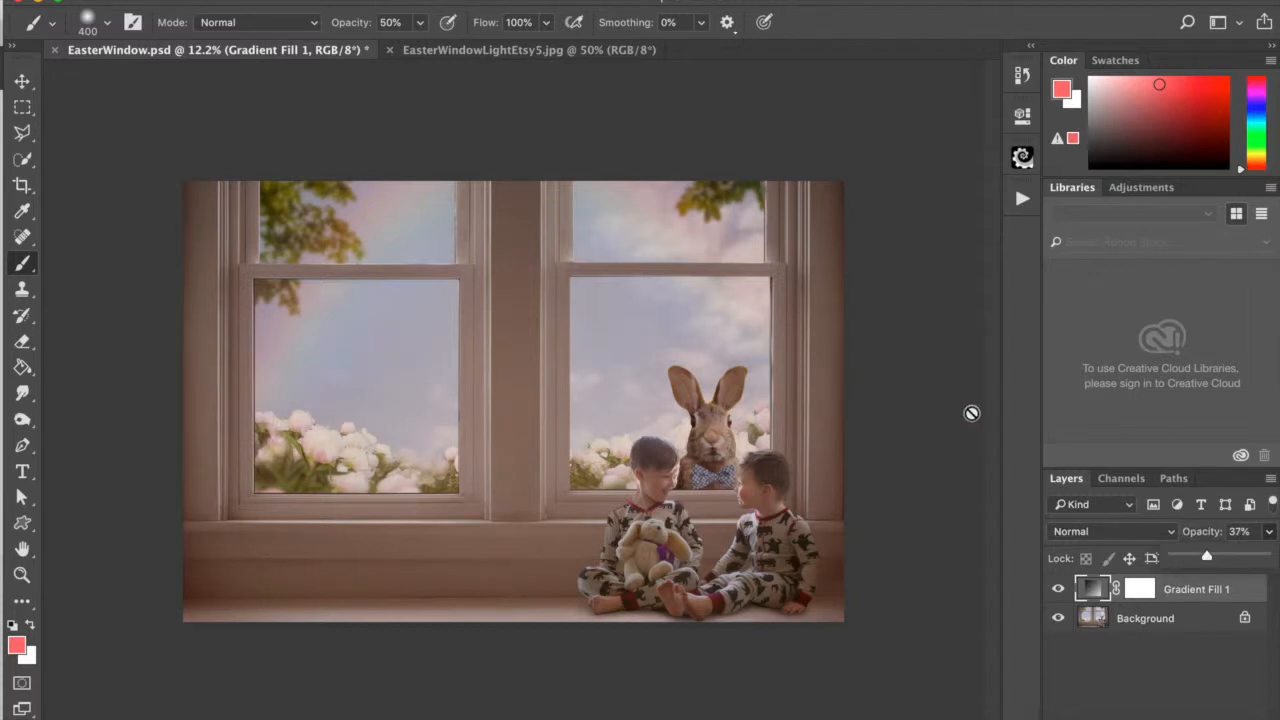
Step: Target the gradient fill layer's mask and enlarge the black 50% opacity brush to size 3000
{"action": "left_click", "coordinate": [1140, 589]}
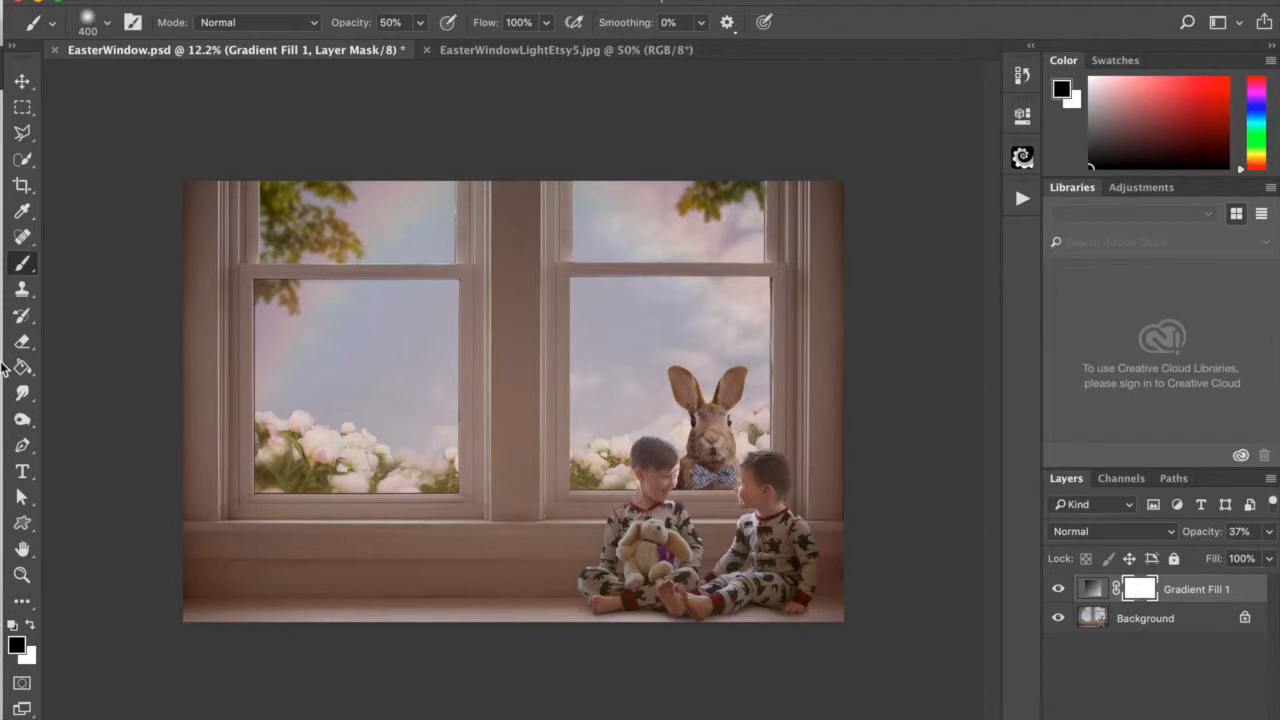
{"action": "left_click", "coordinate": [110, 20]}
{"action": "mouse_move", "coordinate": [122, 132]}
{"action": "left_mouse_down"}
{"action": "mouse_move", "coordinate": [324, 145]}
{"action": "mouse_move", "coordinate": [3, 127]}
{"action": "left_mouse_up"}
{"action": "left_click", "coordinate": [432, 122]}
{"action": "key", "text": "bracketright"}
{"action": "key", "text": "bracketright"}
{"action": "key", "text": "bracketright"}
{"action": "key", "text": "bracketright"}
{"action": "key", "text": "bracketright"}
{"action": "key", "text": "bracketright"}
{"action": "key", "text": "bracketright"}
{"action": "key", "text": "bracketright"}
{"action": "key", "text": "bracketright"}
{"action": "key", "text": "bracketright"}
{"action": "key", "text": "bracketright"}
{"action": "key", "text": "bracketright"}
{"action": "key", "text": "bracketright"}
{"action": "key", "text": "bracketright"}
{"action": "key", "text": "bracketright"}
{"action": "key", "text": "bracketright"}
{"action": "key", "text": "bracketright"}
{"action": "key", "text": "bracketright"}
{"action": "key", "text": "bracketright"}
{"action": "key", "text": "bracketright"}
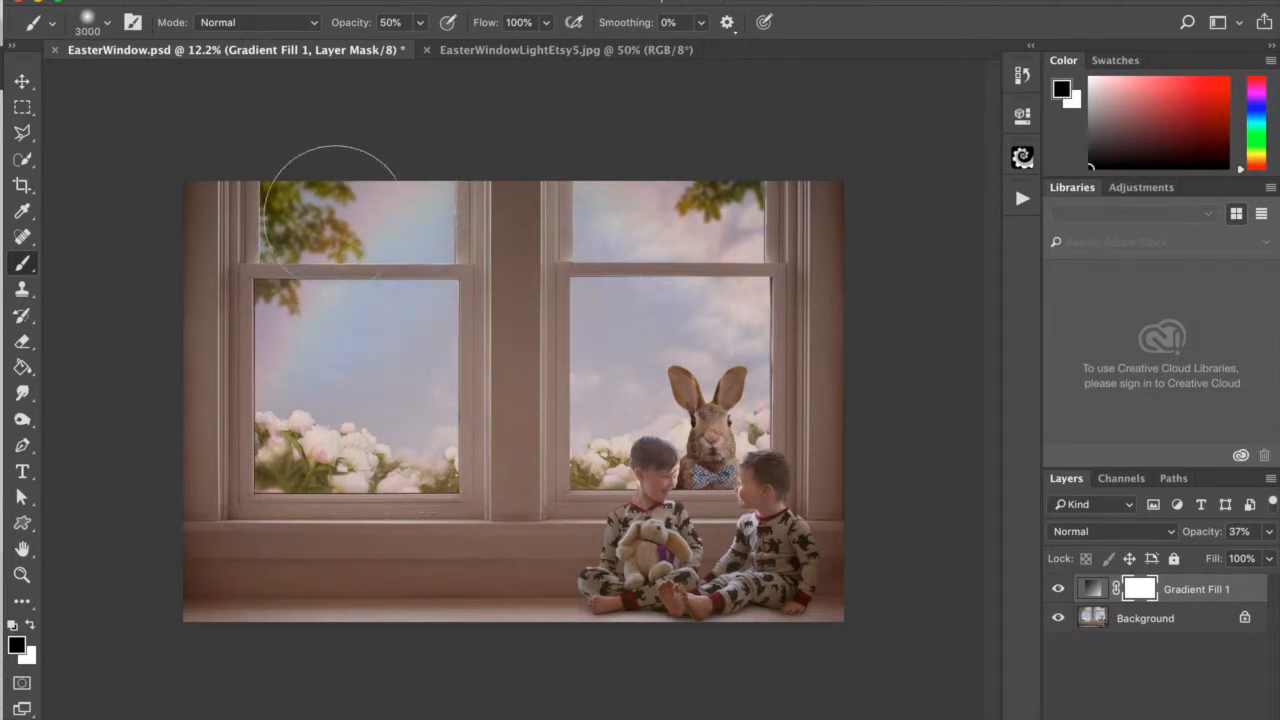
Step: Paint the brown tint off both window views on the gradient fill's mask and toggle the layer's visibility to compare
{"action": "left_click", "coordinate": [355, 461]}
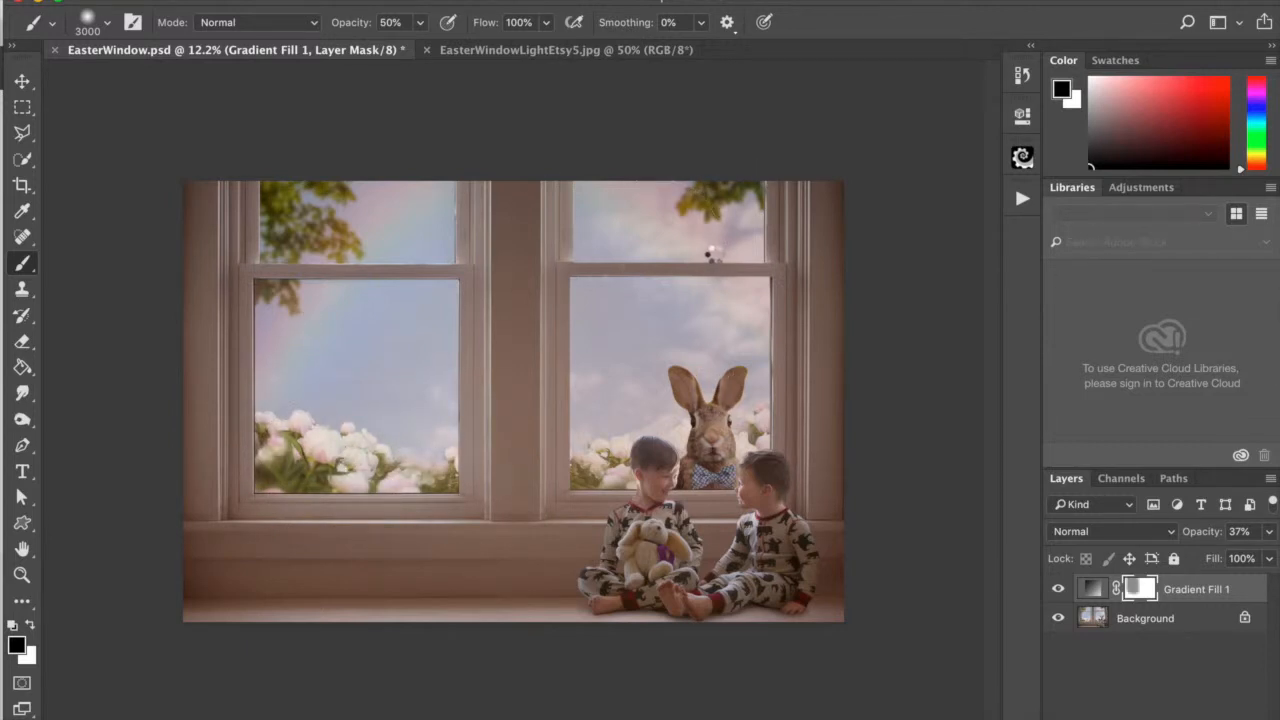
{"action": "left_click_drag", "start_coordinate": [643, 225], "coordinate": [650, 436]}
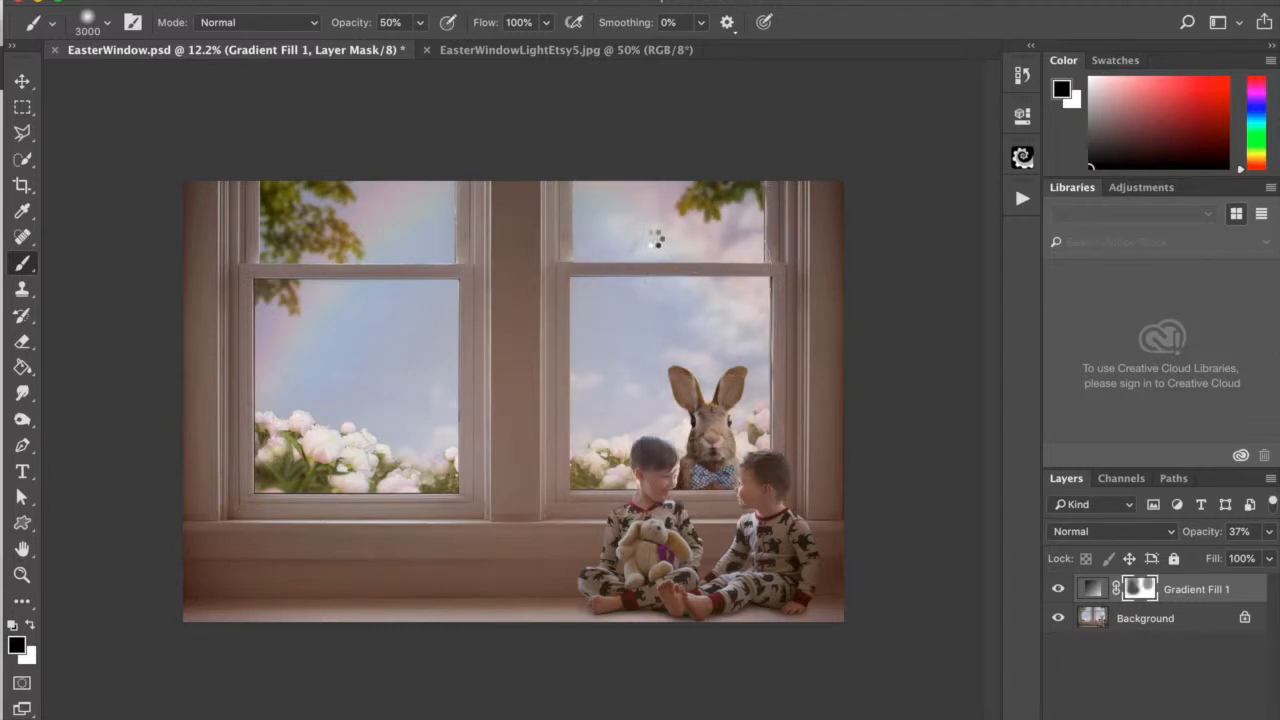
{"action": "left_click_drag", "start_coordinate": [329, 226], "coordinate": [351, 403]}
{"action": "left_click", "coordinate": [415, 503]}
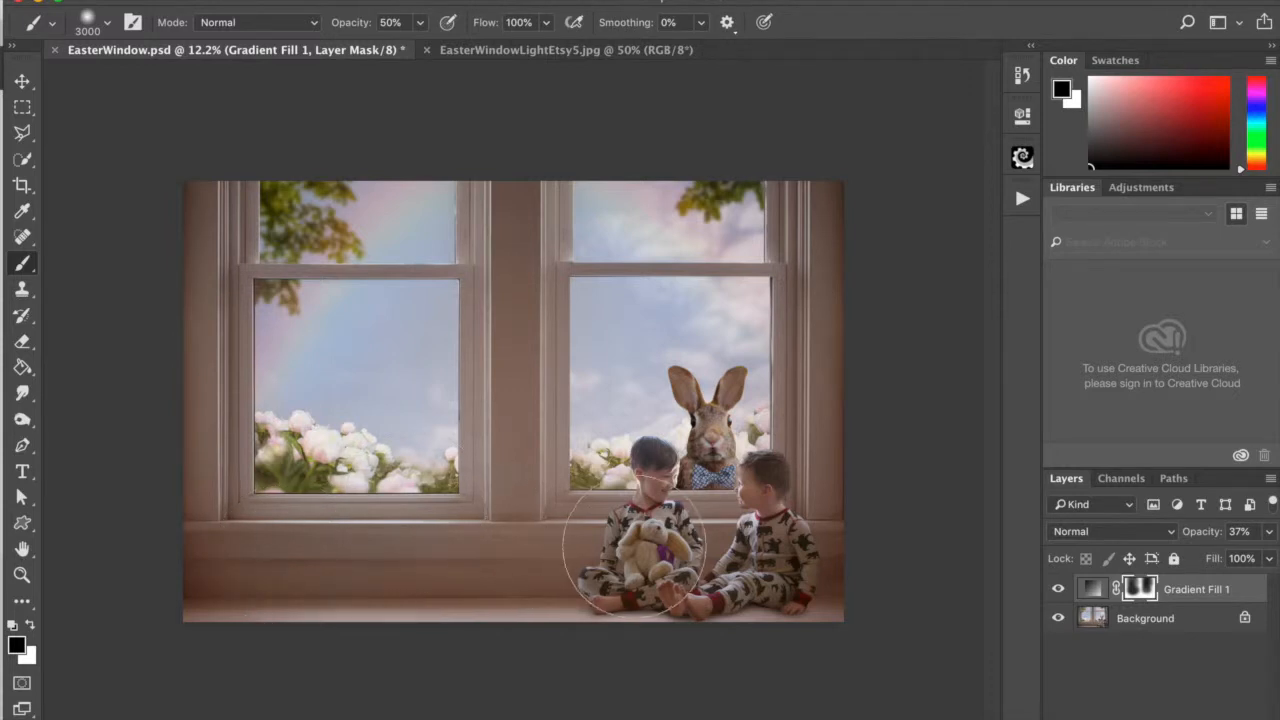
{"action": "left_click", "coordinate": [1058, 590]}
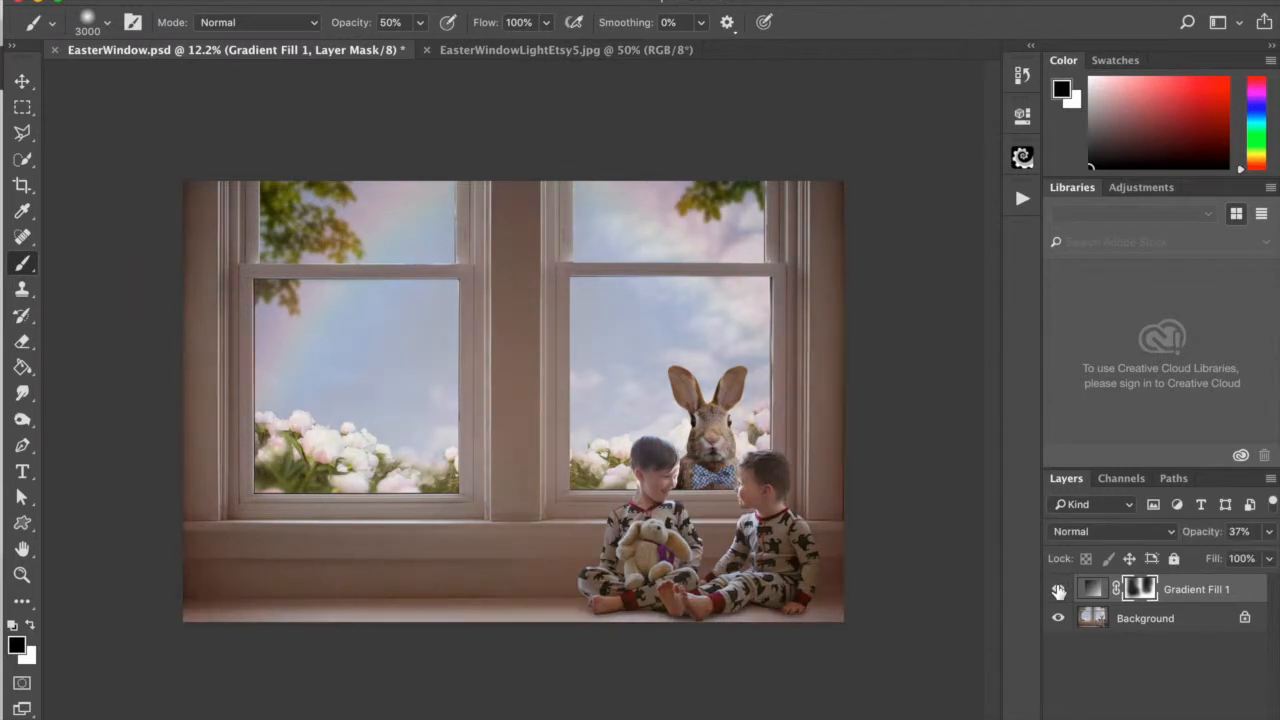
Step: Reduce the black mask brush to size 300 and paint the brown tint off the boys' faces on the gradient fill's mask
{"action": "left_click", "coordinate": [1058, 590]}
{"action": "key", "text": "["}
{"action": "key", "text": "["}
{"action": "key", "text": "["}
{"action": "key", "text": "["}
{"action": "key", "text": "["}
{"action": "key", "text": "["}
{"action": "key", "text": "["}
{"action": "key", "text": "["}
{"action": "key", "text": "["}
{"action": "key", "text": "["}
{"action": "key", "text": "["}
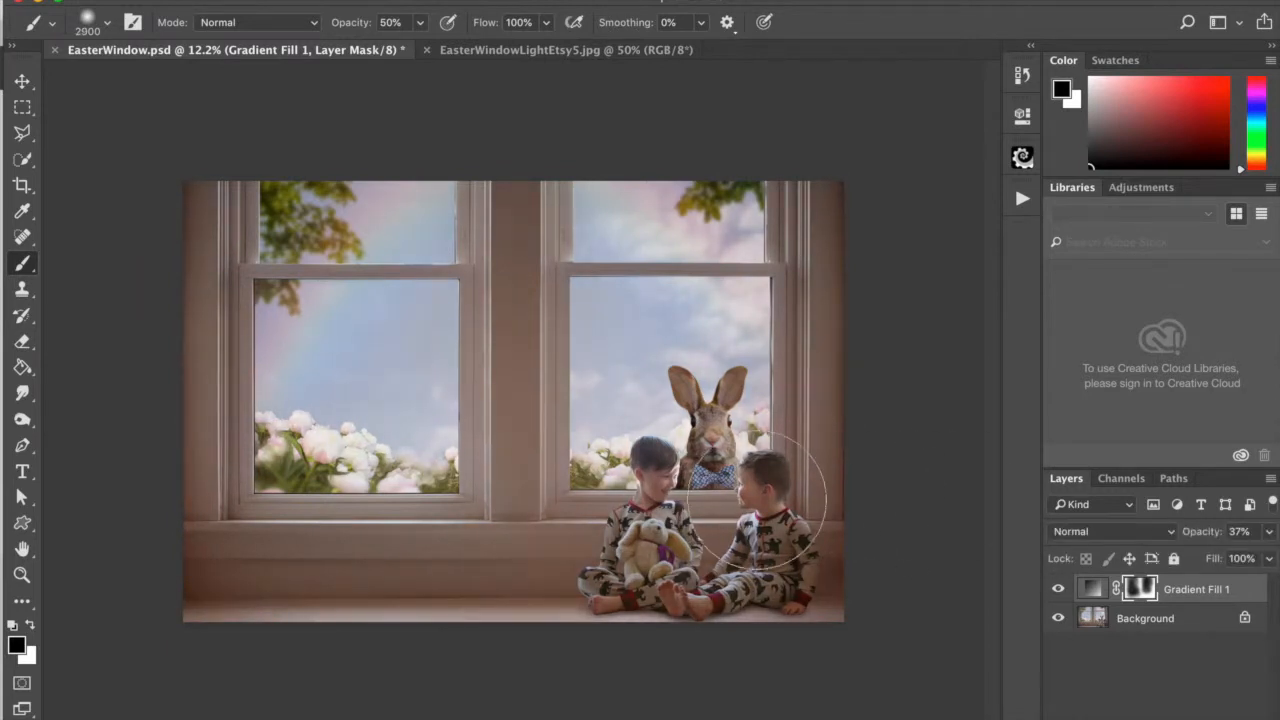
{"action": "key", "text": "["}
{"action": "key", "text": "["}
{"action": "key", "text": "["}
{"action": "key", "text": "["}
{"action": "key", "text": "["}
{"action": "key", "text": "["}
{"action": "key", "text": "["}
{"action": "key", "text": "["}
{"action": "key", "text": "["}
{"action": "key", "text": "["}
{"action": "key", "text": "["}
{"action": "key", "text": "["}
{"action": "key", "text": "["}
{"action": "key", "text": "["}
{"action": "key", "text": "["}
{"action": "key", "text": "["}
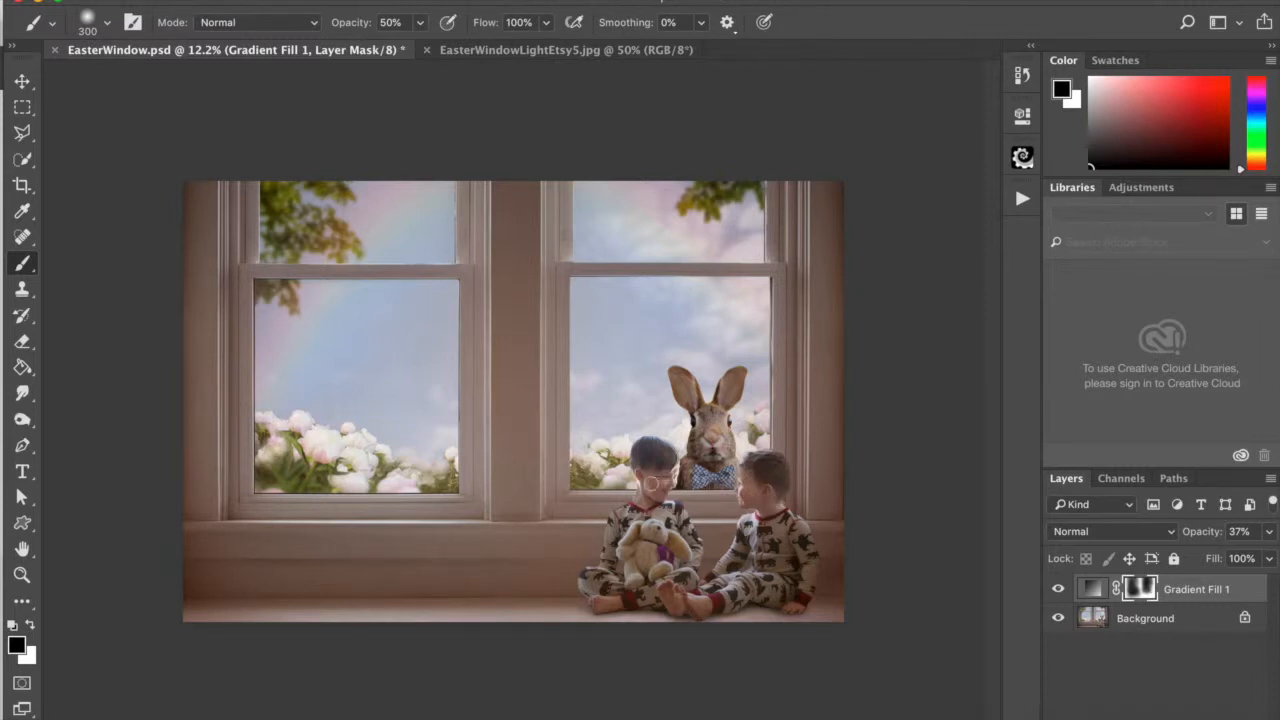
Step: Enlarge the mask brush to size 2600, paint the tint off the boys' bodies, and toggle the gradient layer to compare
{"action": "key", "text": "bracketright"}
{"action": "key", "text": "bracketright"}
{"action": "key", "text": "bracketright"}
{"action": "key", "text": "bracketright"}
{"action": "key", "text": "bracketright"}
{"action": "key", "text": "bracketright"}
{"action": "key", "text": "bracketright"}
{"action": "key", "text": "bracketright"}
{"action": "key", "text": "bracketright"}
{"action": "key", "text": "bracketright"}
{"action": "key", "text": "bracketright"}
{"action": "key", "text": "bracketright"}
{"action": "key", "text": "bracketright"}
{"action": "key", "text": "bracketright"}
{"action": "left_click", "coordinate": [1058, 590]}
{"action": "left_click", "coordinate": [1059, 593]}
{"action": "left_click", "coordinate": [1058, 590]}
{"action": "left_click", "coordinate": [1058, 590]}
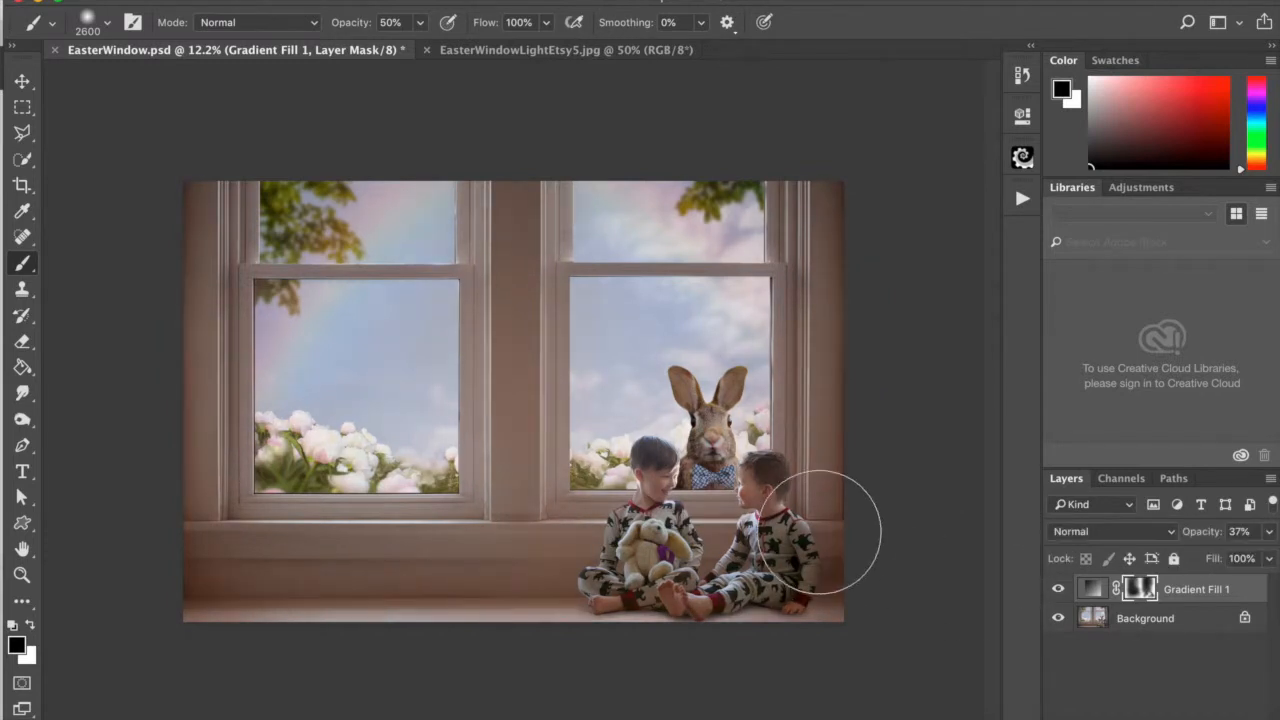
Step: Reduce the mask brush to size 600, refine the tint removal over the boys, and compare with the gradient layer hidden and shown
{"action": "key", "text": "bracketleft"}
{"action": "key", "text": "bracketleft"}
{"action": "key", "text": "bracketleft"}
{"action": "key", "text": "bracketleft"}
{"action": "key", "text": "bracketleft"}
{"action": "key", "text": "bracketleft"}
{"action": "key", "text": "bracketleft"}
{"action": "key", "text": "bracketleft"}
{"action": "key", "text": "bracketleft"}
{"action": "key", "text": "bracketleft"}
{"action": "key", "text": "bracketleft"}
{"action": "key", "text": "bracketleft"}
{"action": "key", "text": "bracketleft"}
{"action": "key", "text": "bracketleft"}
{"action": "key", "text": "bracketleft"}
{"action": "key", "text": "bracketleft"}
{"action": "key", "text": "bracketleft"}
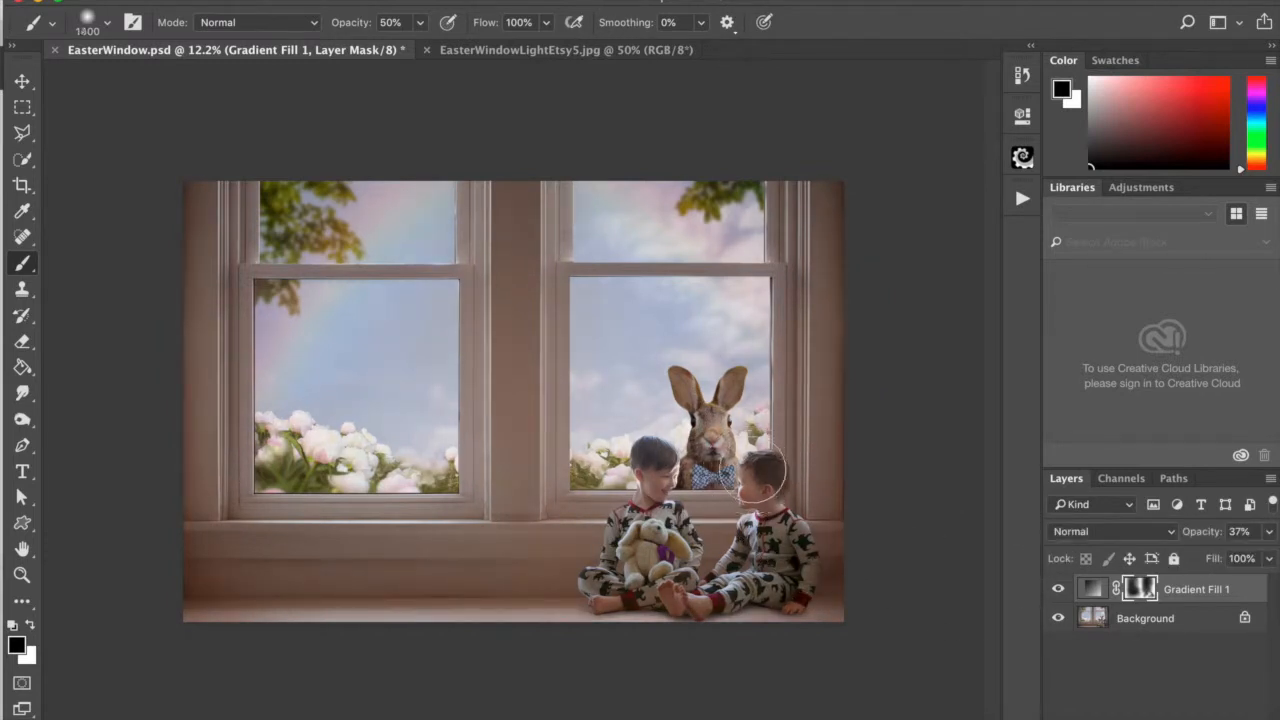
{"action": "key", "text": "bracketleft"}
{"action": "key", "text": "bracketleft"}
{"action": "key", "text": "bracketleft"}
{"action": "left_click", "coordinate": [1058, 589]}
{"action": "left_click", "coordinate": [1058, 589]}
{"action": "left_click", "coordinate": [1058, 590]}
{"action": "left_click", "coordinate": [1058, 590]}
{"action": "left_click", "coordinate": [1058, 590]}
{"action": "left_click", "coordinate": [1058, 590]}
{"action": "left_click", "coordinate": [1058, 590]}
{"action": "left_click", "coordinate": [1058, 590]}
Step: Lower the gradient fill layer's opacity to 25% and flatten the image
{"action": "left_click", "coordinate": [1270, 532]}
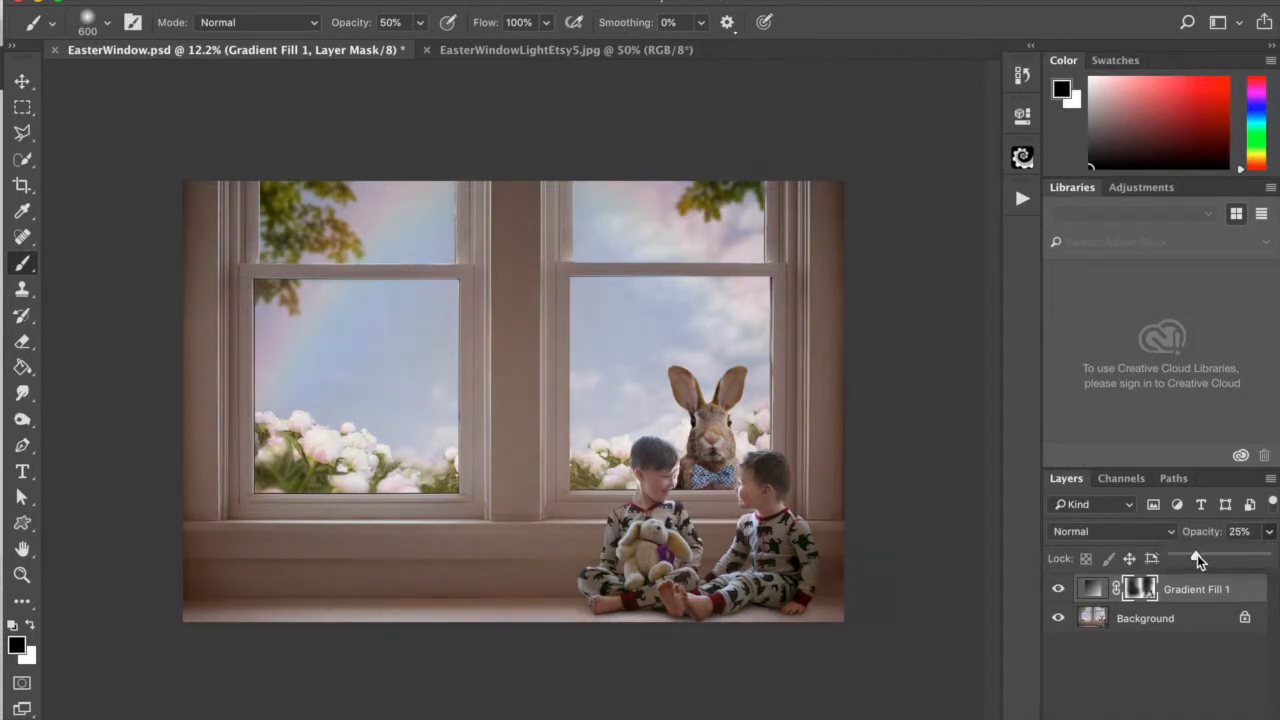
{"action": "left_click", "coordinate": [1058, 590]}
{"action": "left_click", "coordinate": [1058, 590]}
{"action": "left_click", "coordinate": [1059, 591]}
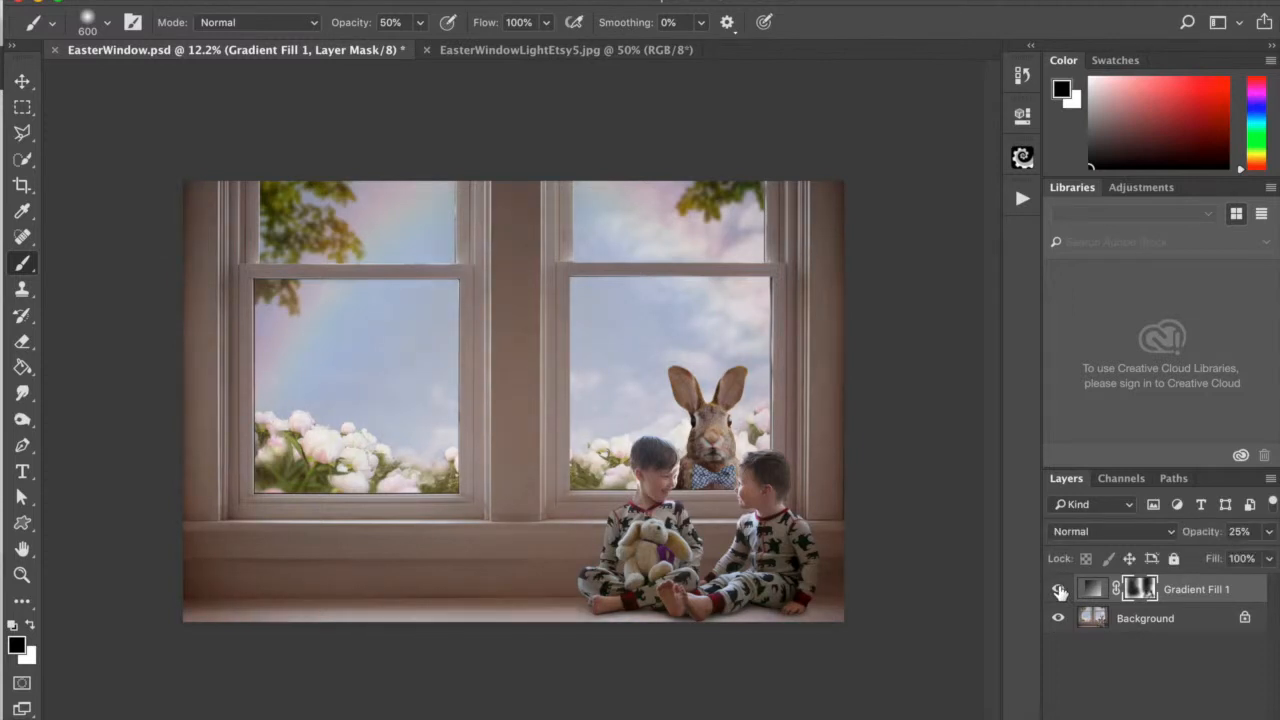
{"action": "left_click", "coordinate": [326, 0]}
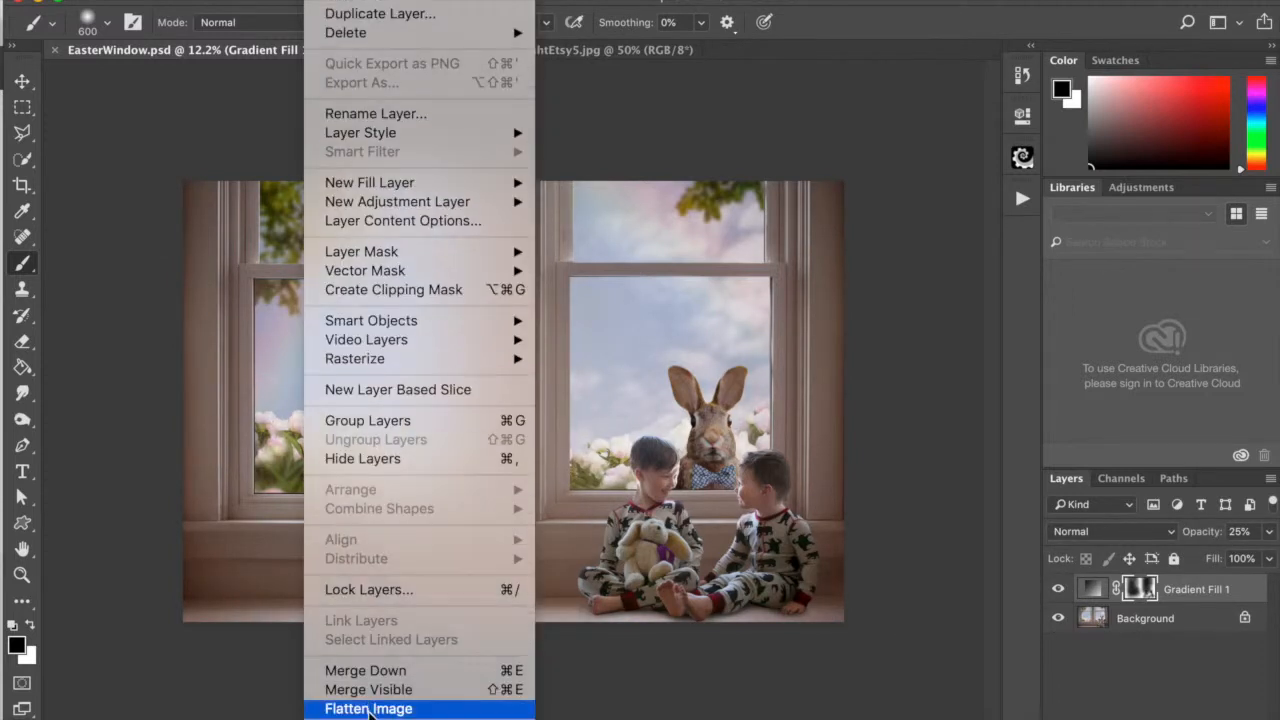
{"action": "left_click", "coordinate": [368, 708]}
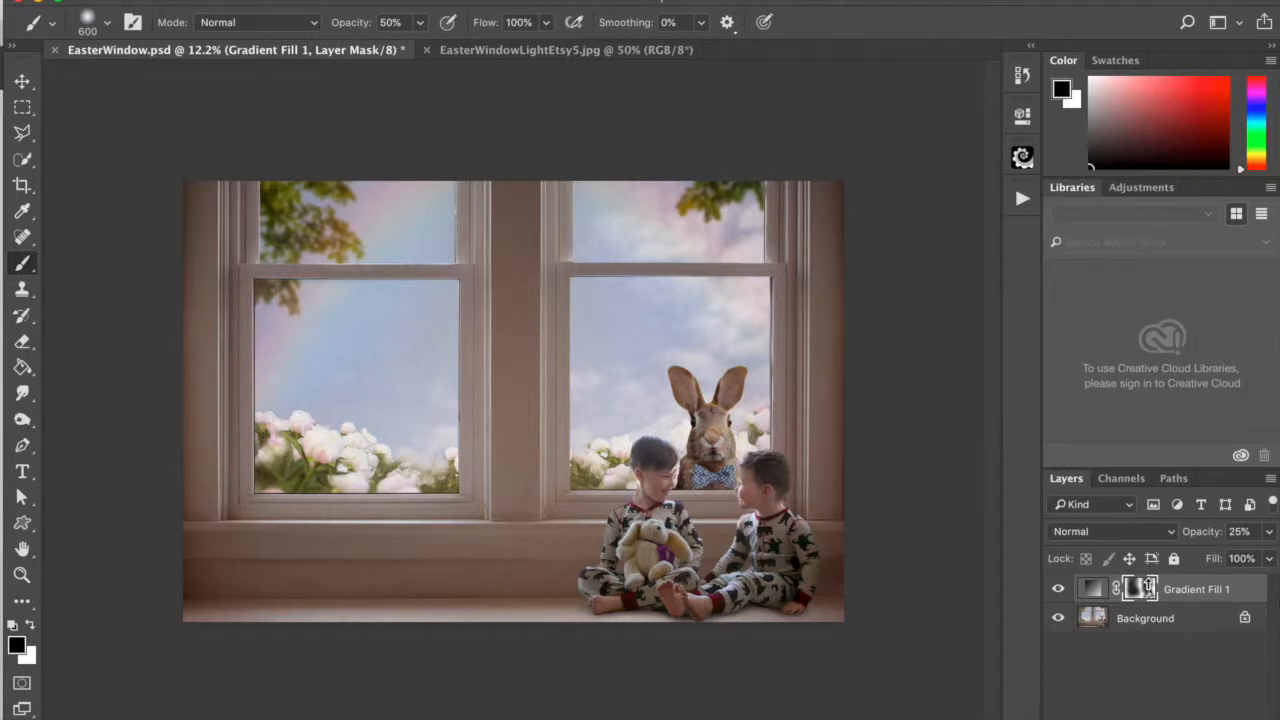
Step: Add a Color Balance adjustment layer and shift its midtones very slightly toward yellow and red
{"action": "left_click", "coordinate": [1148, 712]}
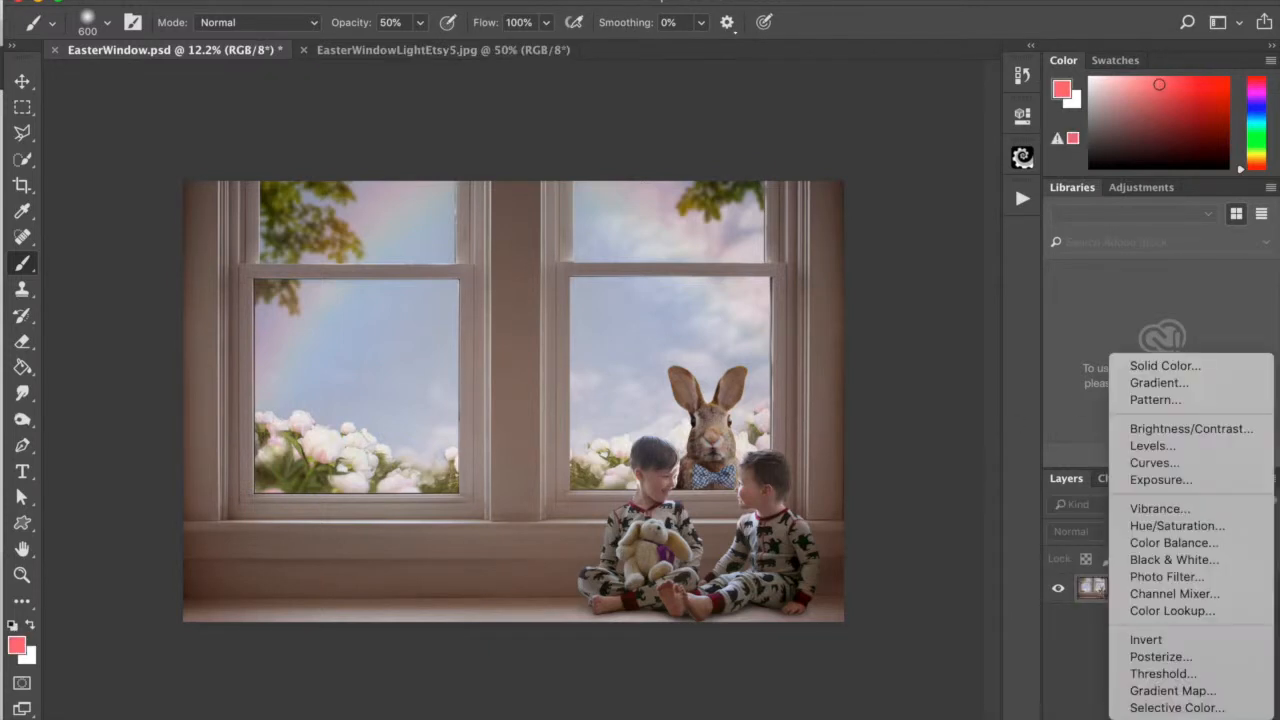
{"action": "left_click", "coordinate": [1176, 543]}
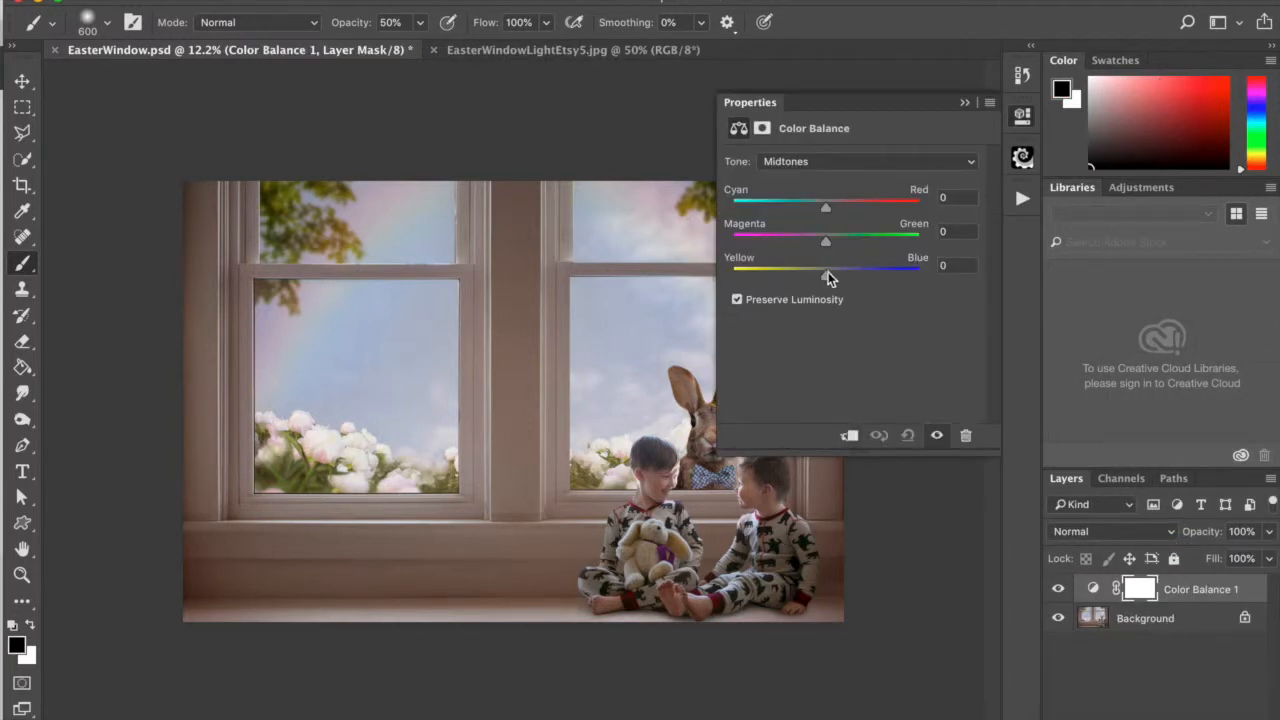
{"action": "left_click_drag", "start_coordinate": [826, 273], "coordinate": [824, 273]}
{"action": "left_click", "coordinate": [829, 207]}
{"action": "left_click_drag", "start_coordinate": [829, 207], "coordinate": [834, 211]}
{"action": "left_click_drag", "start_coordinate": [831, 207], "coordinate": [827, 205]}
{"action": "left_click", "coordinate": [967, 104]}
Step: Flatten the Color Balance adjustment into the Background layer
{"action": "left_click", "coordinate": [370, 1]}
{"action": "mouse_move", "coordinate": [322, 1]}
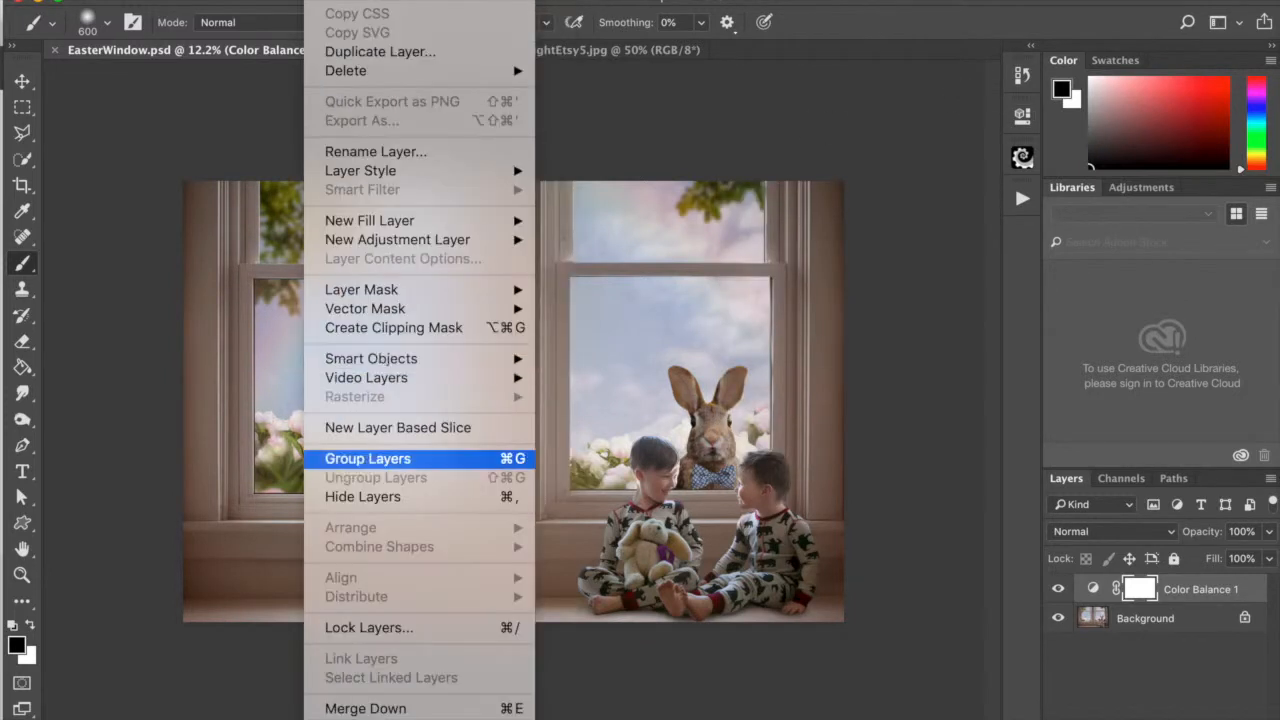
{"action": "left_click", "coordinate": [408, 710]}
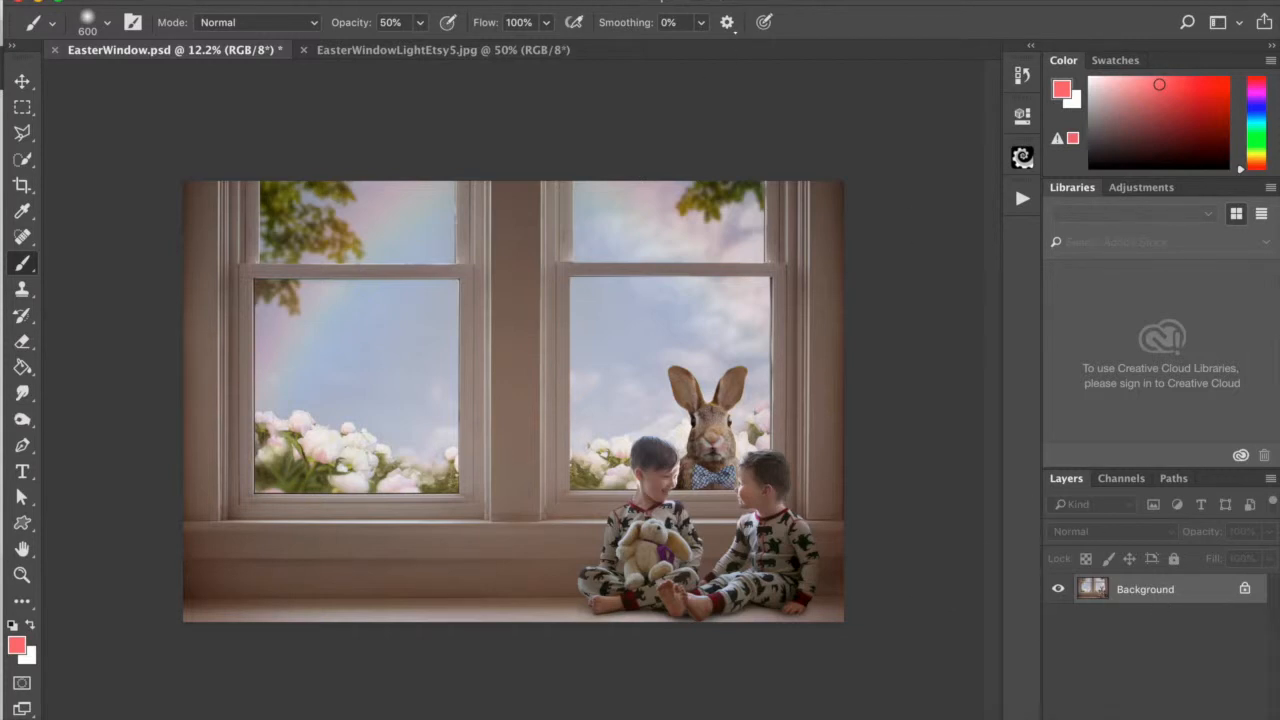
Step: Try a Camera Raw post-crop vignette with an amount of -15 directly on the Background layer and undo it
{"action": "left_click", "coordinate": [490, 1]}
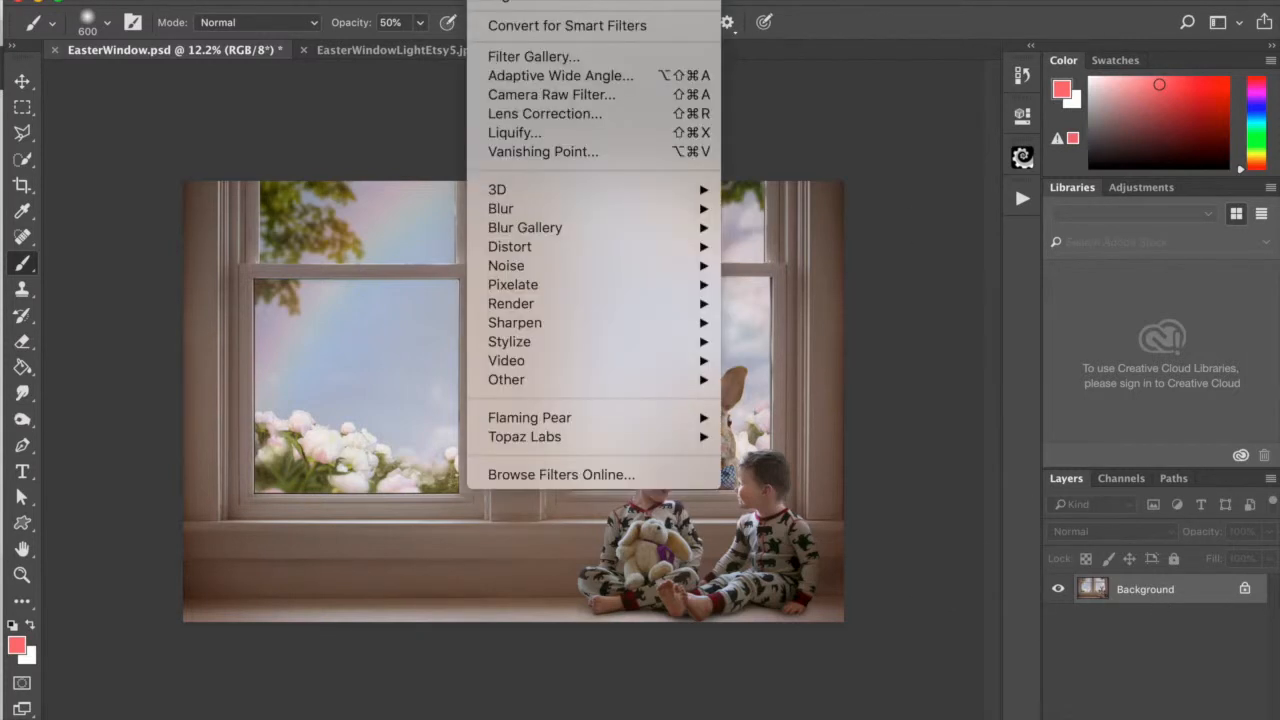
{"action": "left_click", "coordinate": [531, 94]}
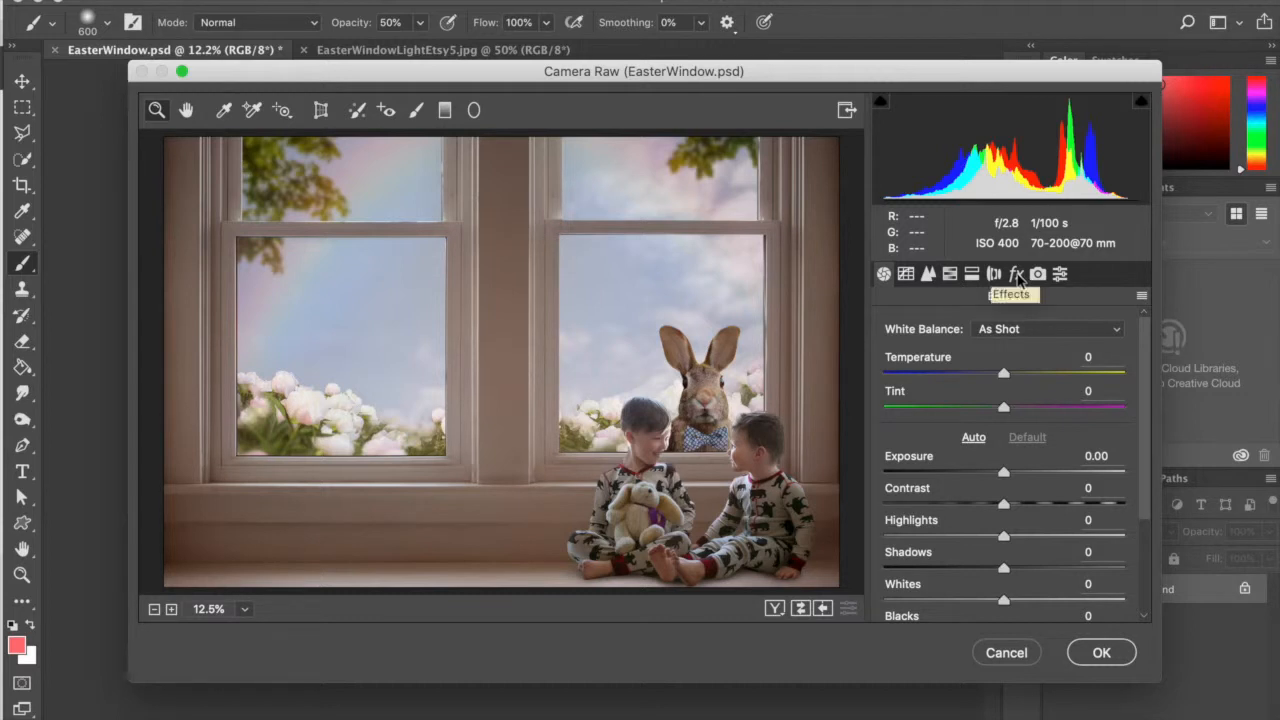
{"action": "left_click", "coordinate": [1017, 277]}
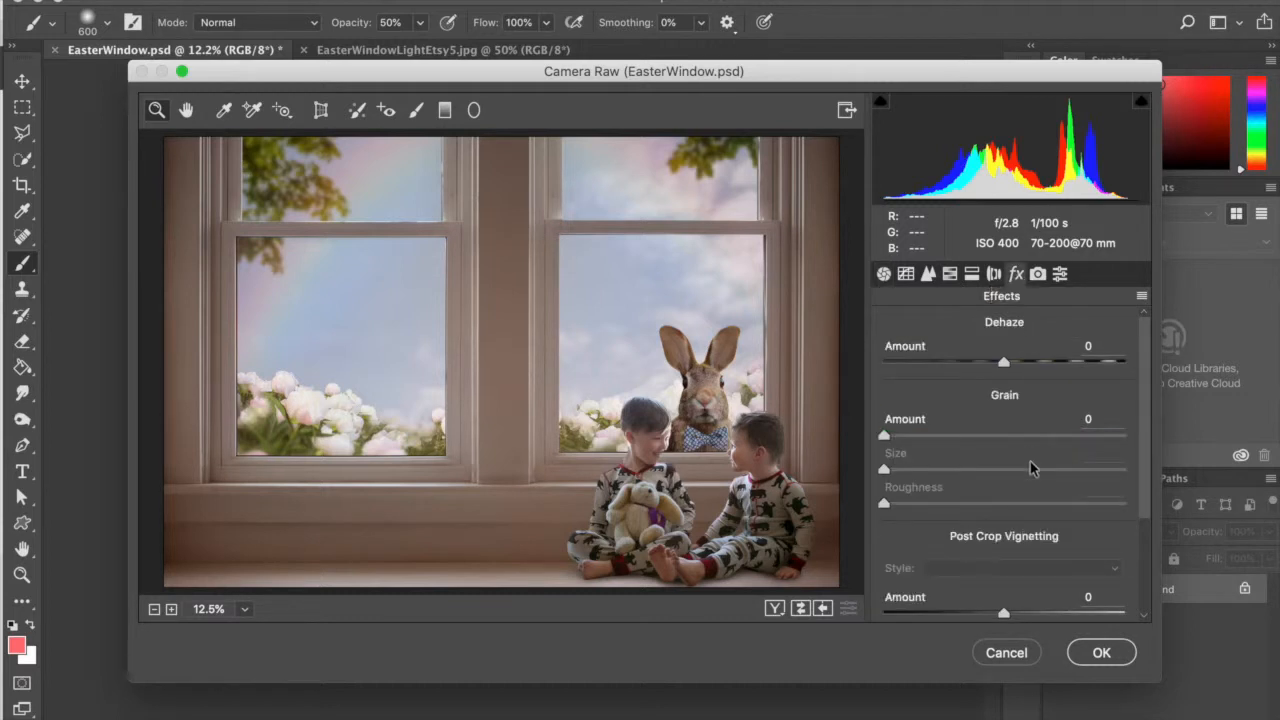
{"action": "scroll", "coordinate": [1032, 468], "scroll_direction": "down", "scroll_amount": 1}
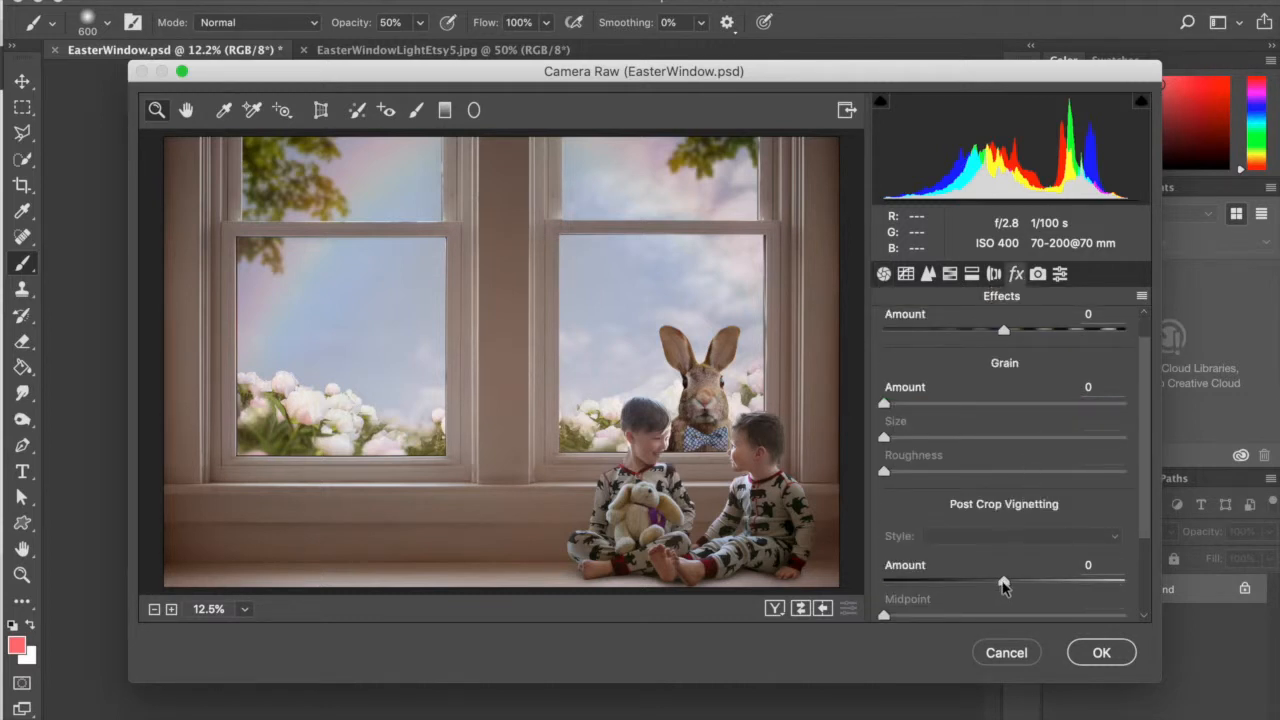
{"action": "left_click_drag", "start_coordinate": [1004, 587], "coordinate": [999, 581]}
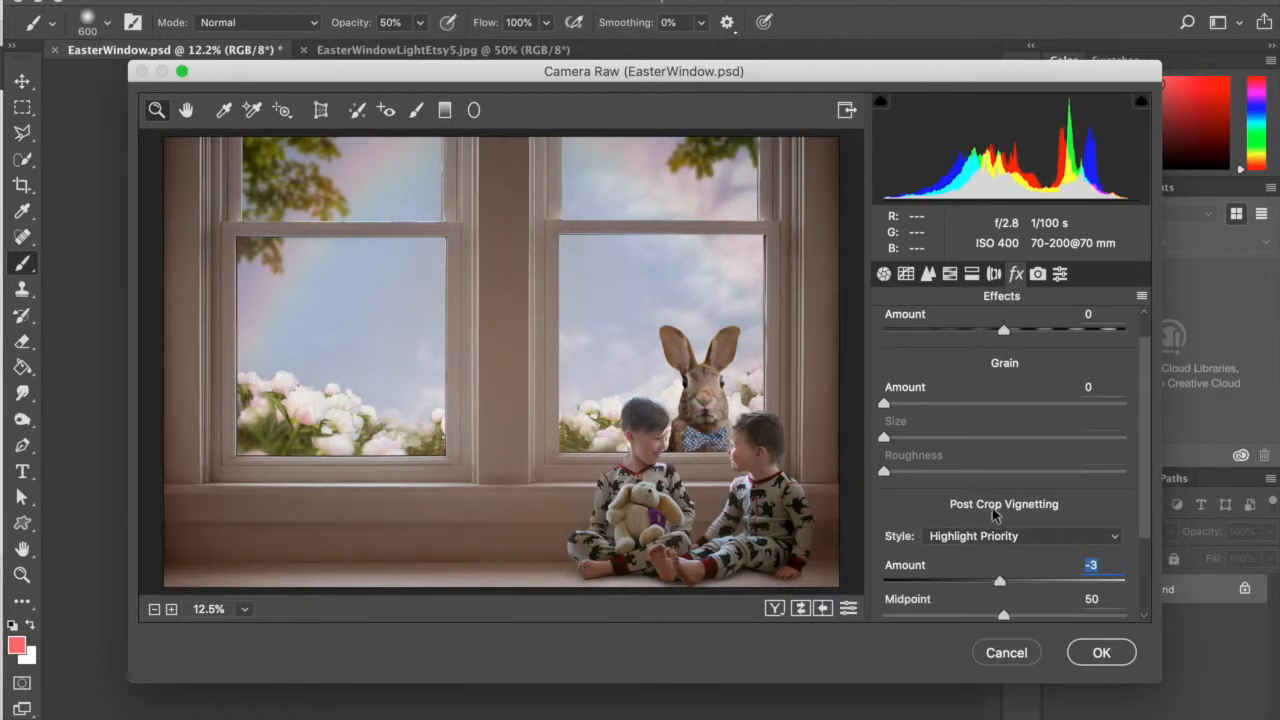
{"action": "left_click_drag", "start_coordinate": [1000, 582], "coordinate": [981, 584]}
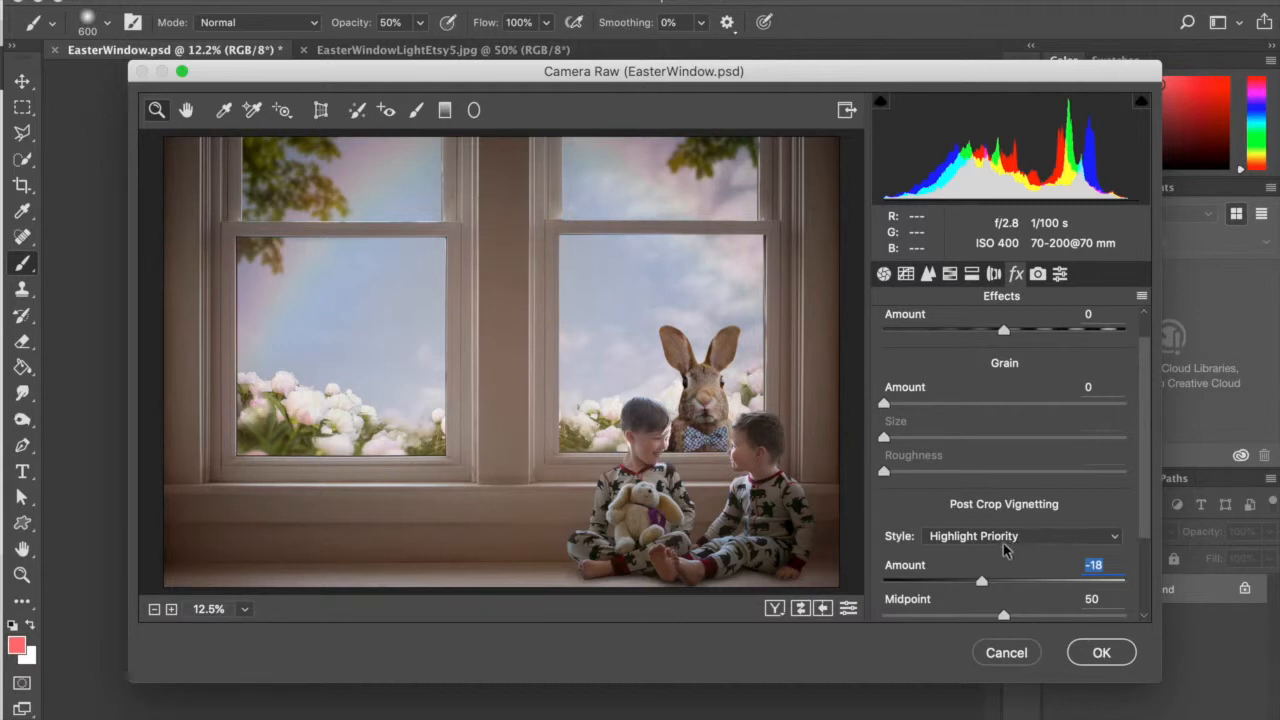
{"action": "mouse_move", "coordinate": [982, 582]}
{"action": "left_mouse_down"}
{"action": "mouse_move", "coordinate": [1007, 585]}
{"action": "mouse_move", "coordinate": [988, 586]}
{"action": "left_mouse_up"}
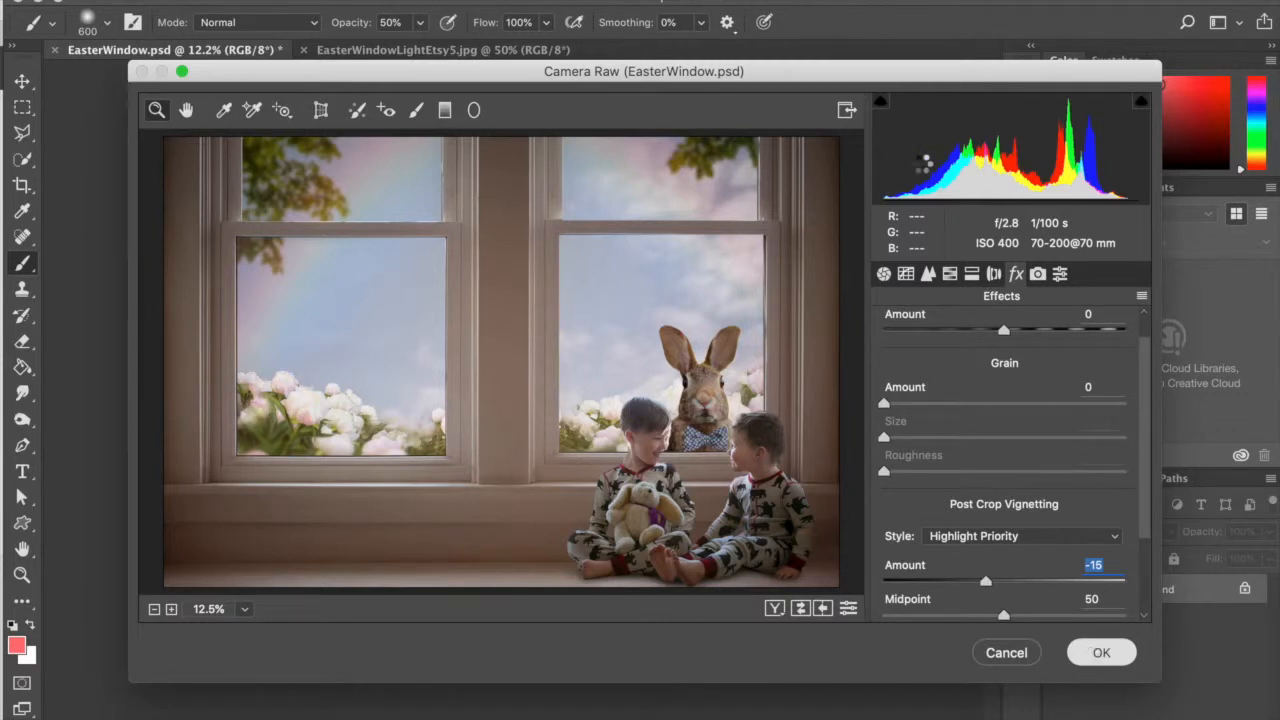
{"action": "key", "text": "Return"}
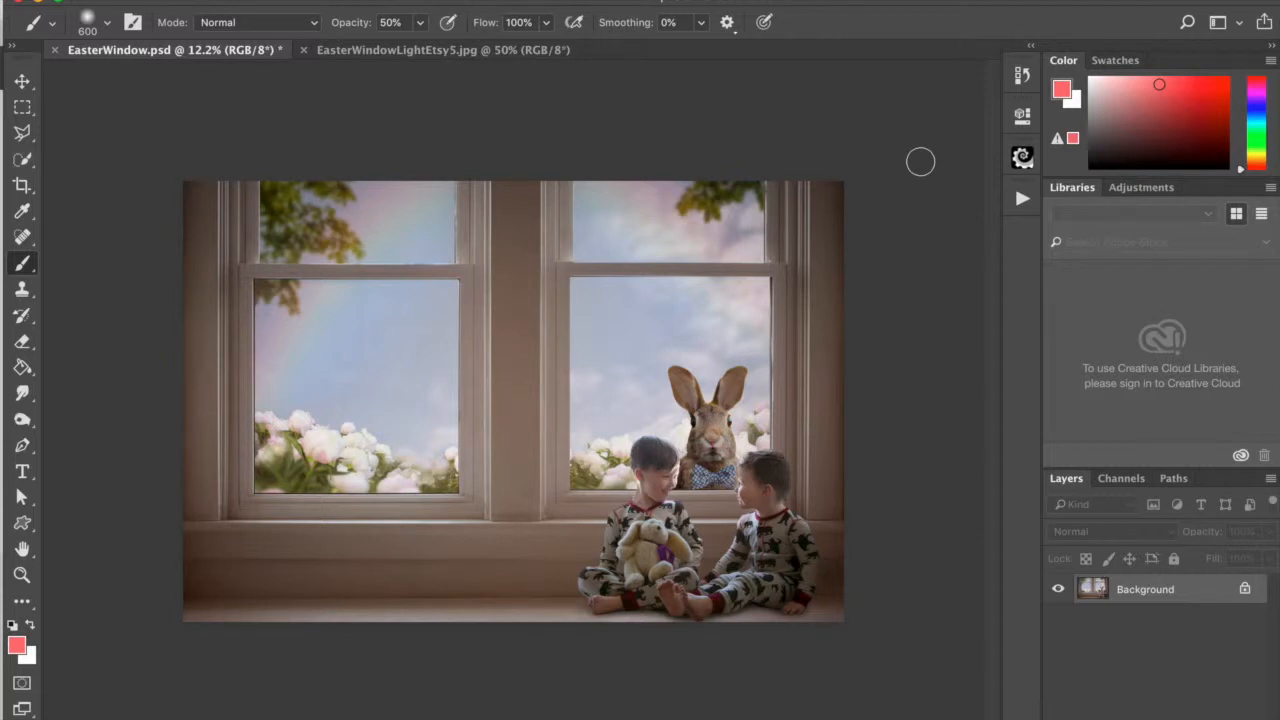
{"action": "key", "text": "super+z"}
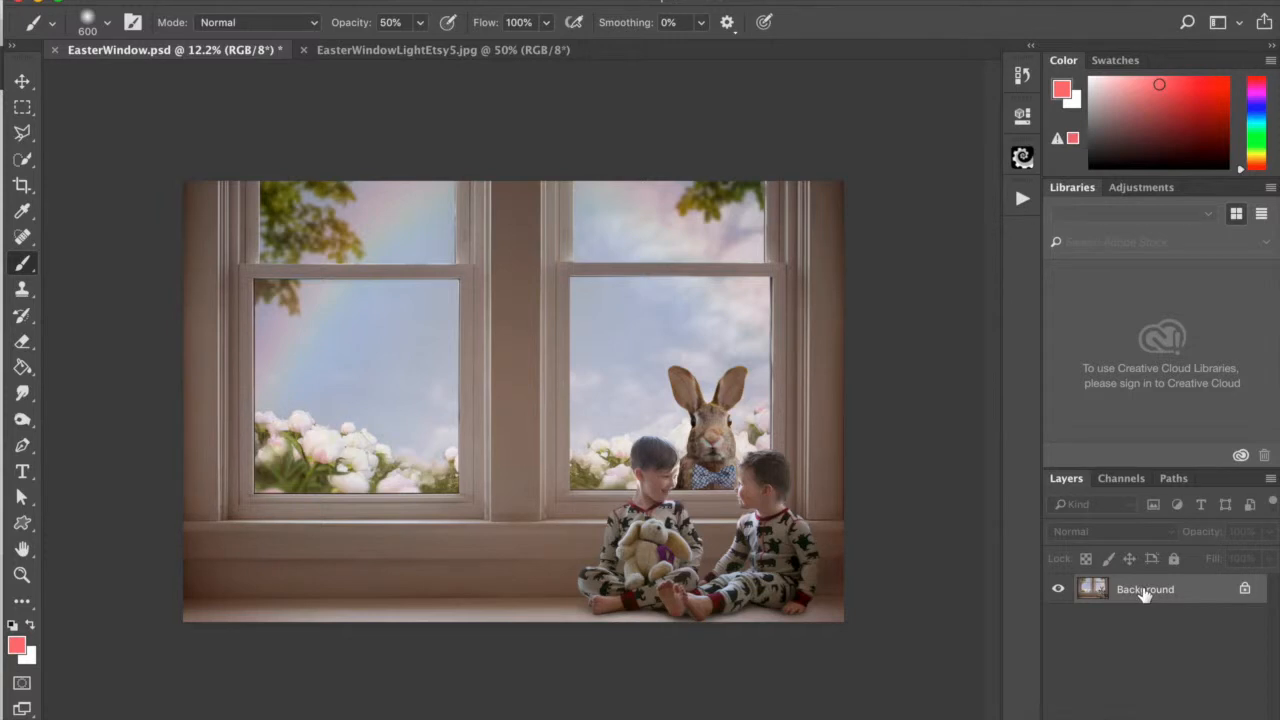
Step: Duplicate the Background layer and apply a subtle dark post-crop vignette to the copy with the Camera Raw filter
{"action": "key", "text": "super+j"}
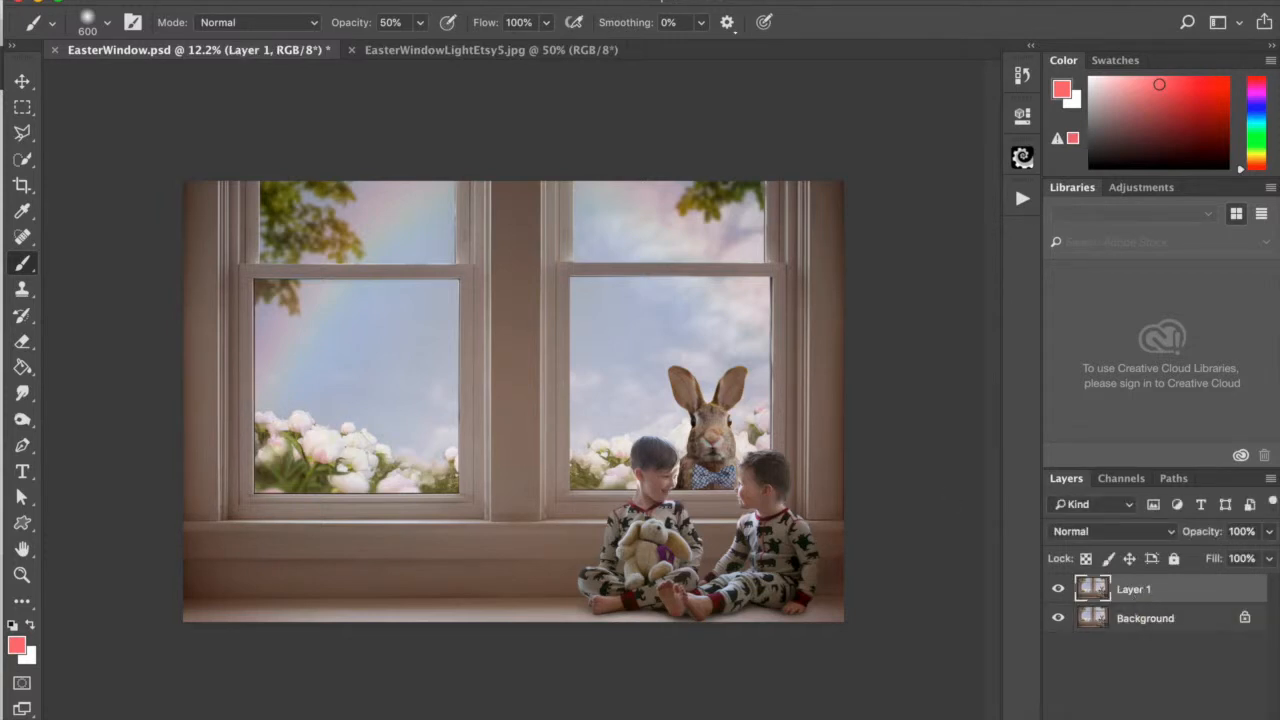
{"action": "left_click", "coordinate": [490, 0]}
{"action": "left_click", "coordinate": [534, 96]}
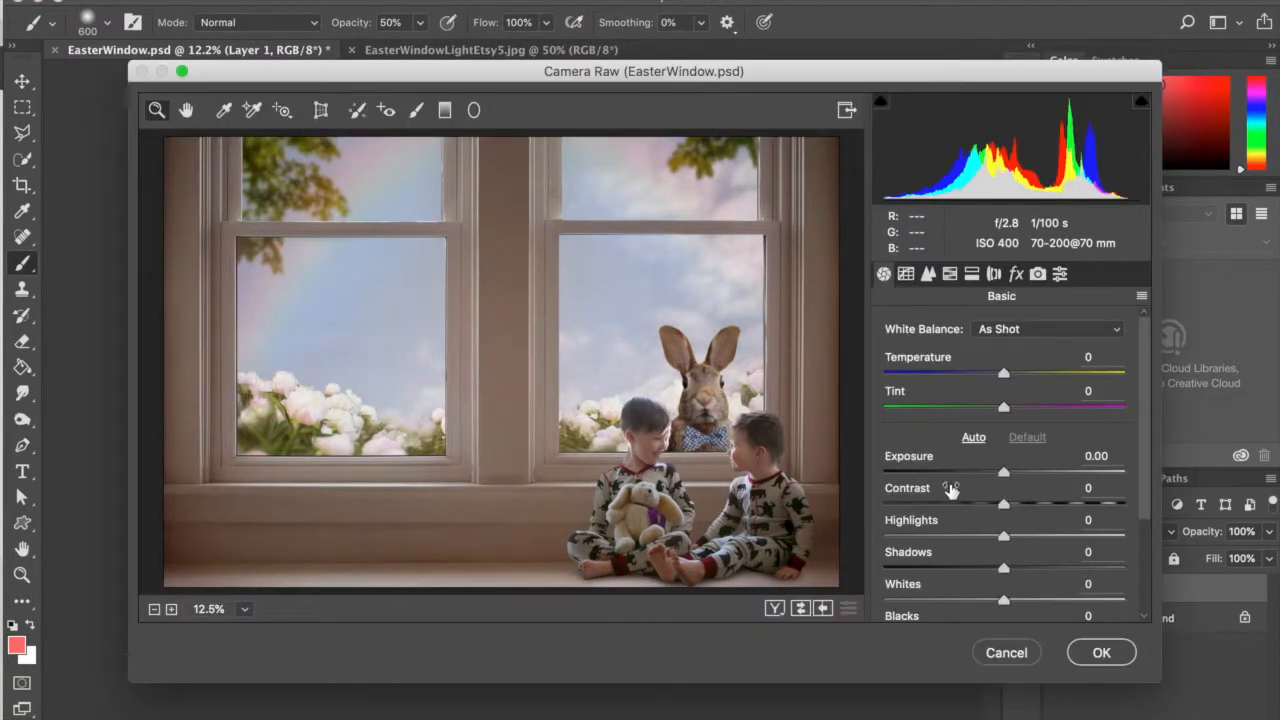
{"action": "left_click", "coordinate": [1016, 275]}
{"action": "scroll", "coordinate": [963, 569], "scroll_direction": "down", "scroll_amount": 2}
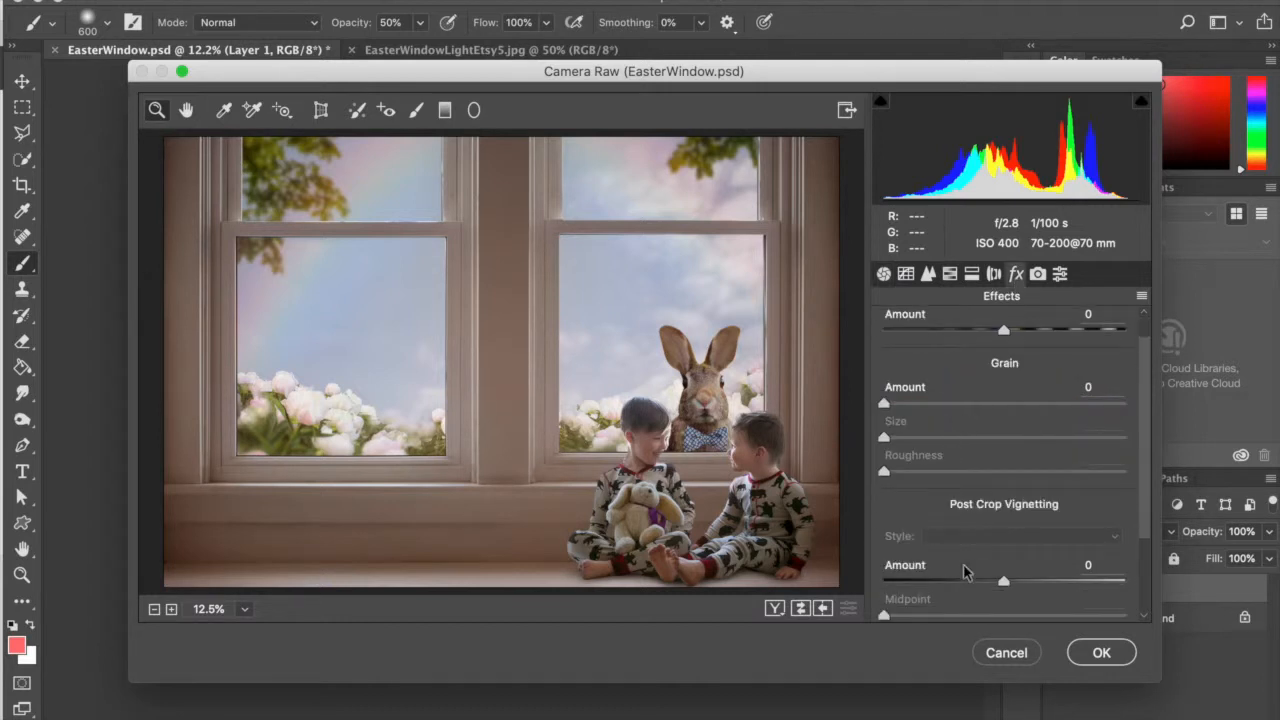
{"action": "left_click", "coordinate": [968, 580]}
{"action": "left_click_drag", "start_coordinate": [969, 578], "coordinate": [987, 580]}
{"action": "left_click", "coordinate": [1100, 655]}
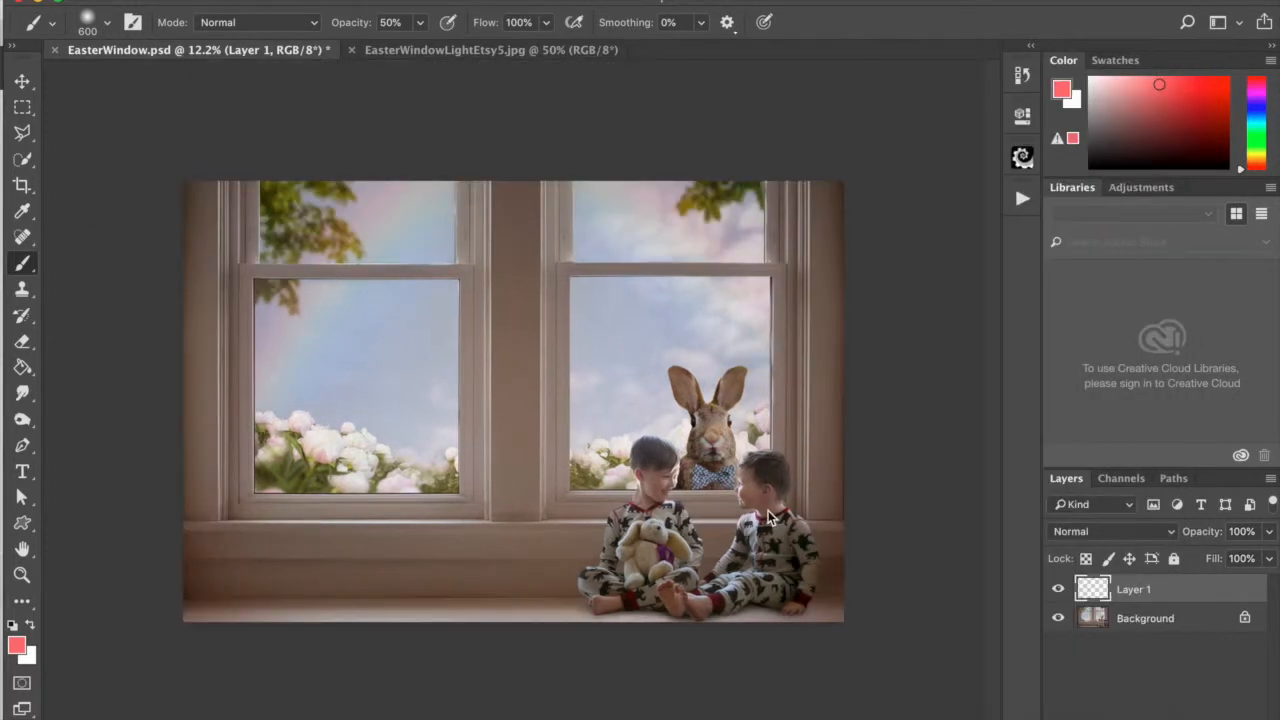
Step: Mask the vignette layer, paint the darkening off the boys with a black brush at size 1000, and flatten the image
{"action": "left_click", "coordinate": [1155, 718]}
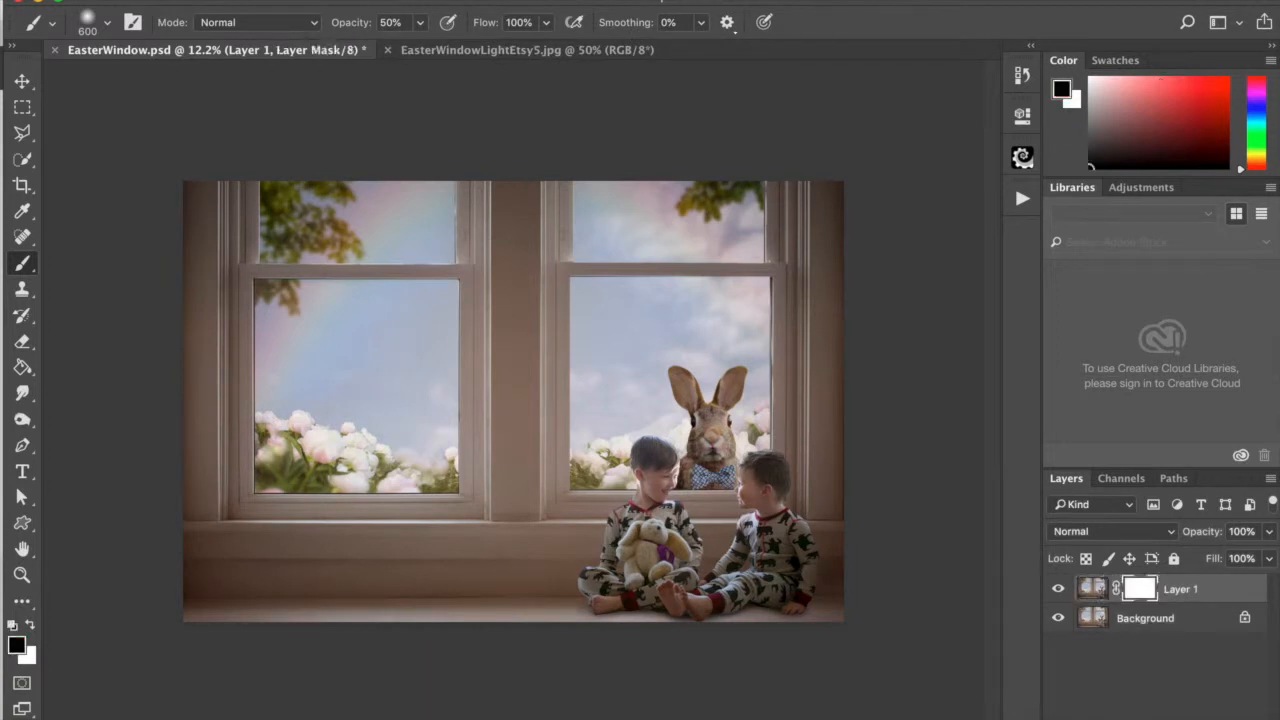
{"action": "key", "text": "bracketright"}
{"action": "key", "text": "bracketright"}
{"action": "key", "text": "bracketright"}
{"action": "key", "text": "bracketright"}
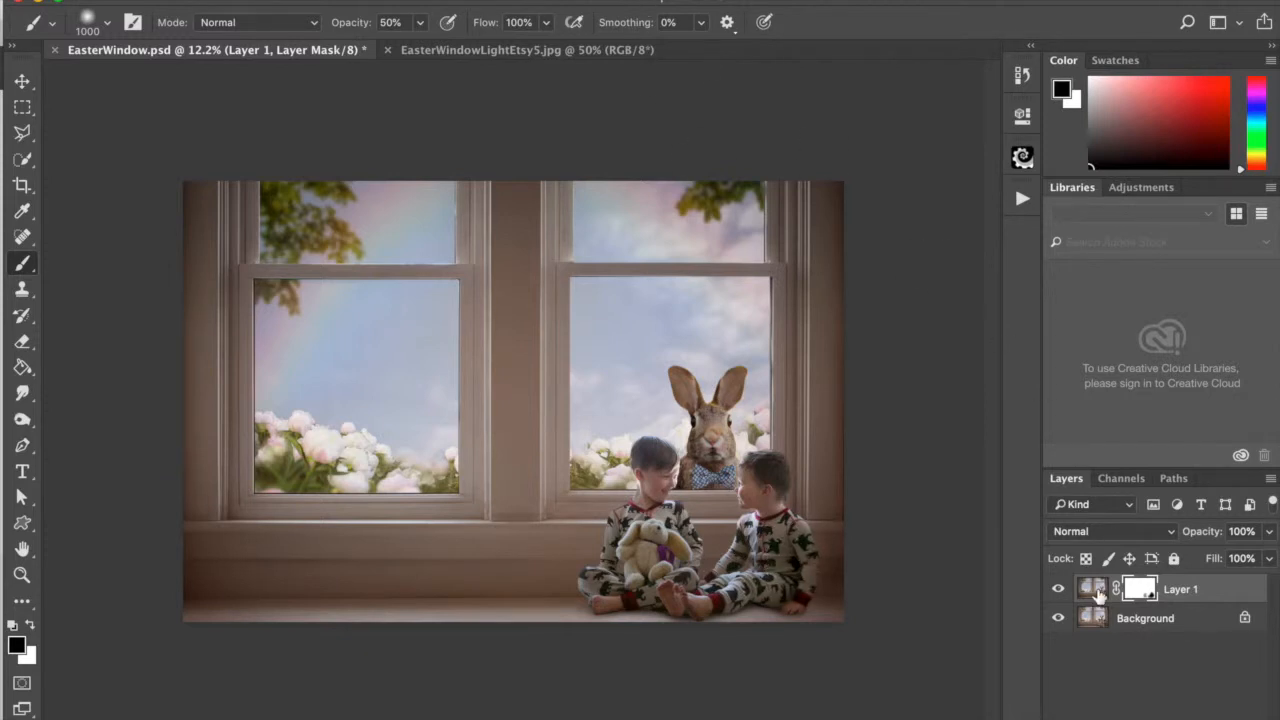
{"action": "left_click", "coordinate": [1058, 590]}
{"action": "left_click", "coordinate": [1058, 590]}
{"action": "left_click", "coordinate": [1058, 590]}
{"action": "left_click", "coordinate": [1058, 590]}
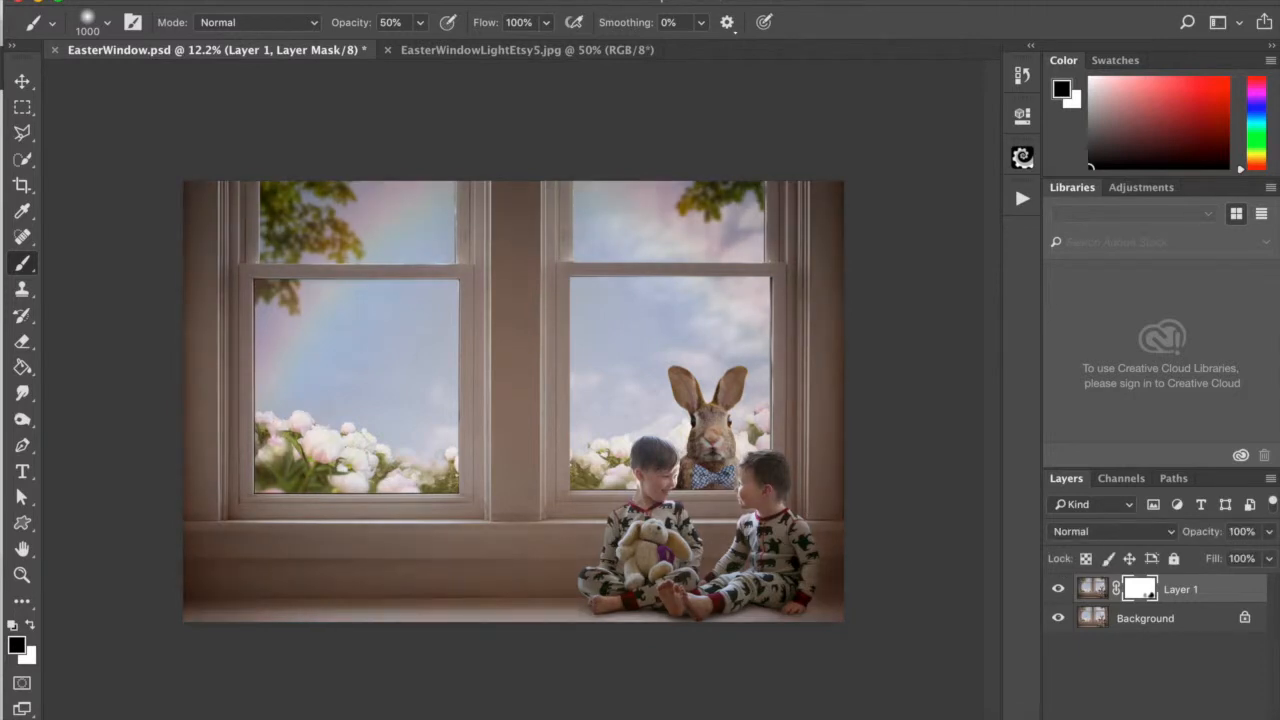
{"action": "left_click", "coordinate": [320, 1]}
{"action": "left_click", "coordinate": [361, 709]}
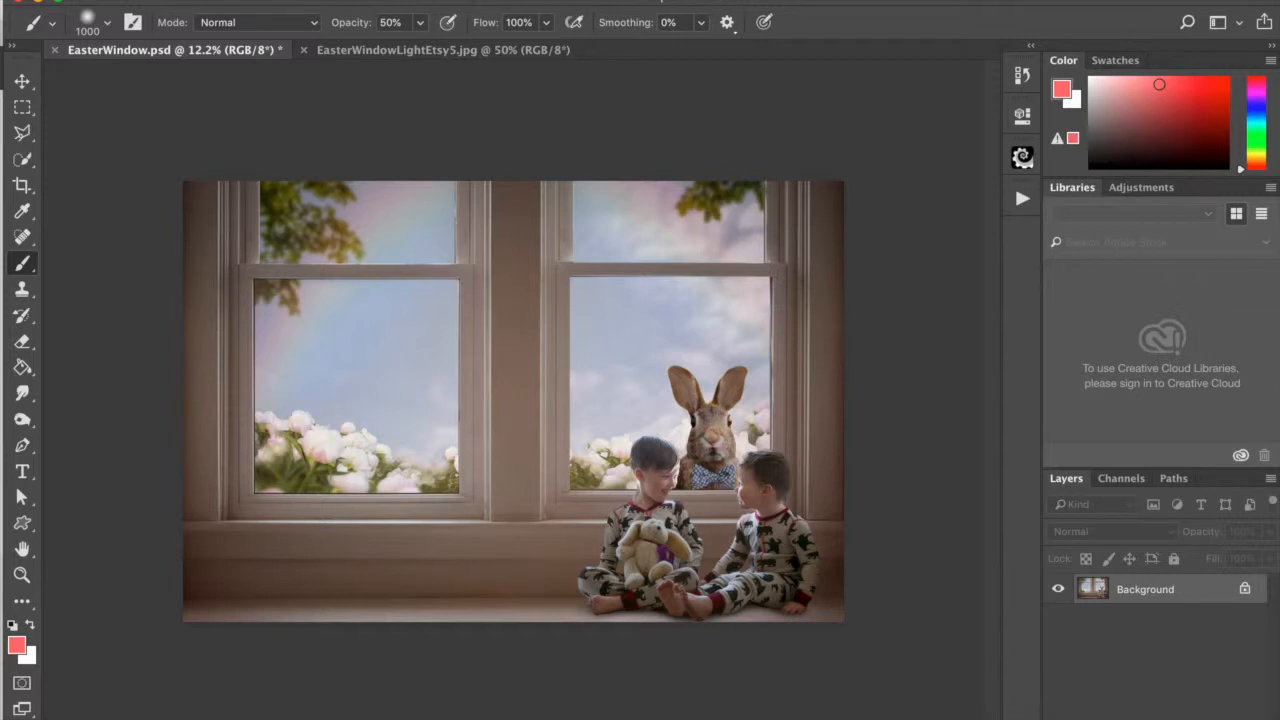
Step: Start placing a linked file and browse iCloud Drive to the "1. Light Leaks 3" folder inside Composites
{"action": "left_click", "coordinate": [170, 1]}
{"action": "left_click", "coordinate": [212, 177]}
{"action": "left_click", "coordinate": [175, 1]}
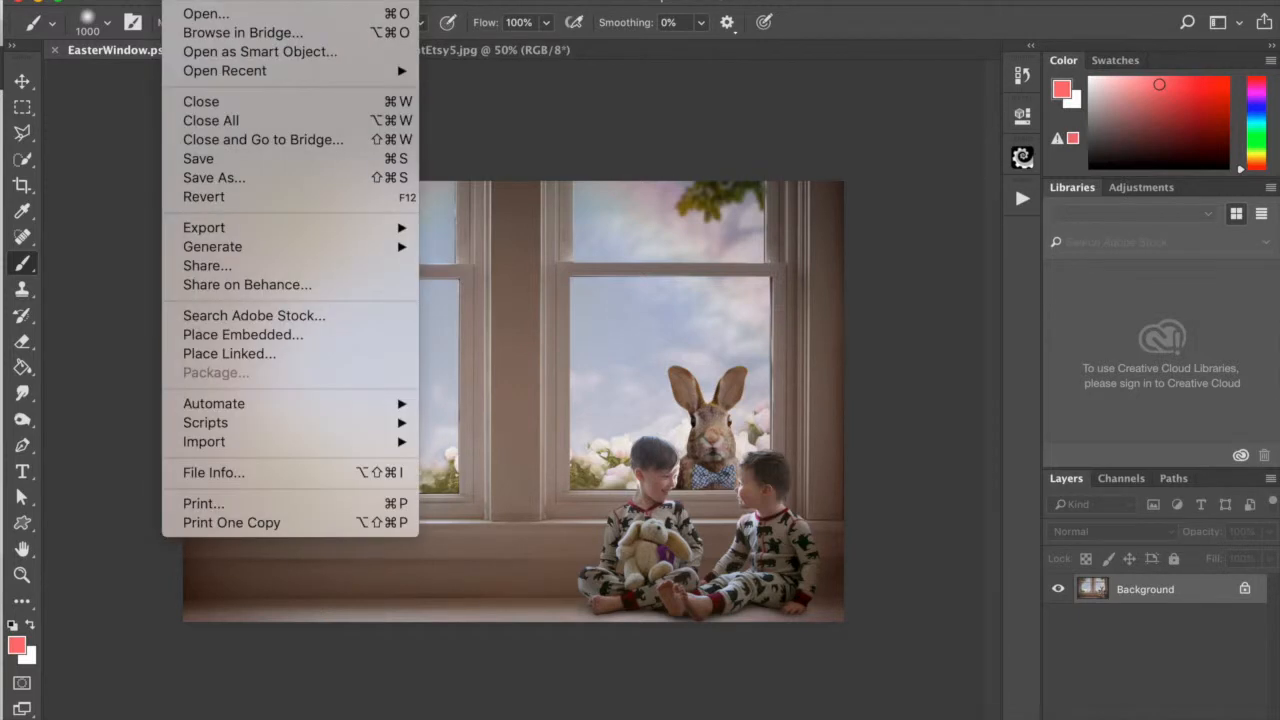
{"action": "left_click", "coordinate": [252, 354]}
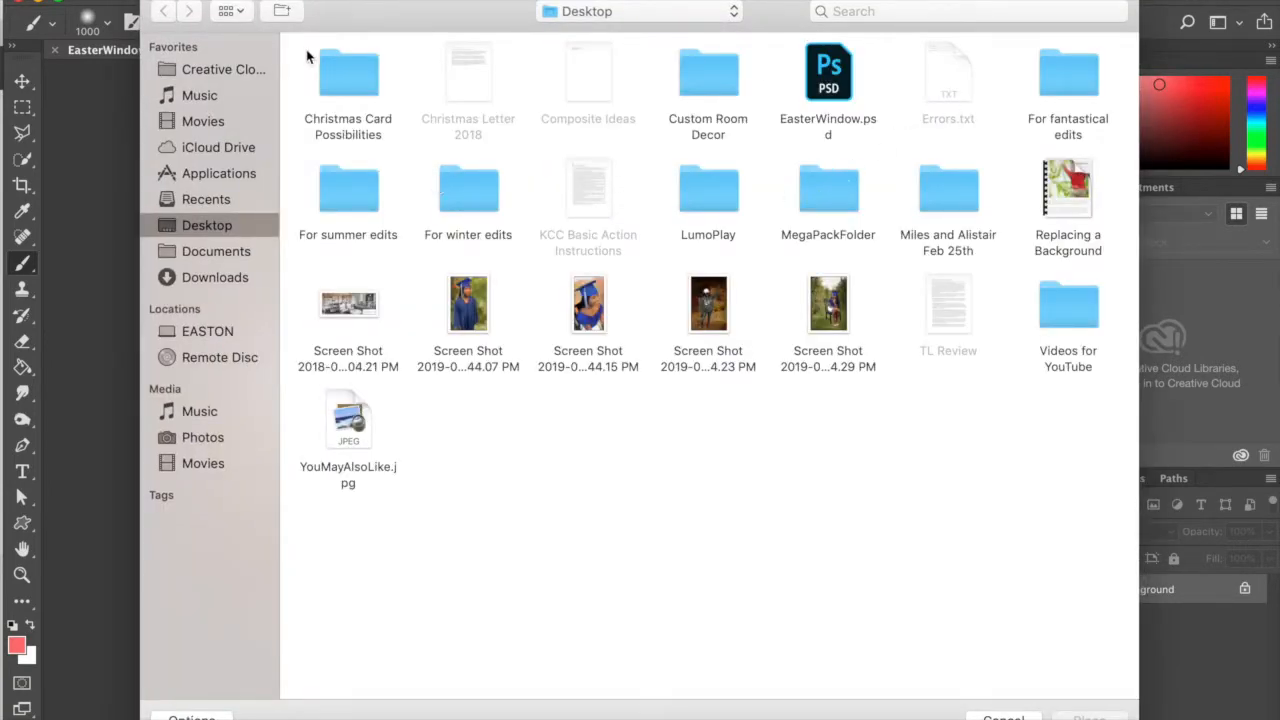
{"action": "left_click", "coordinate": [236, 151]}
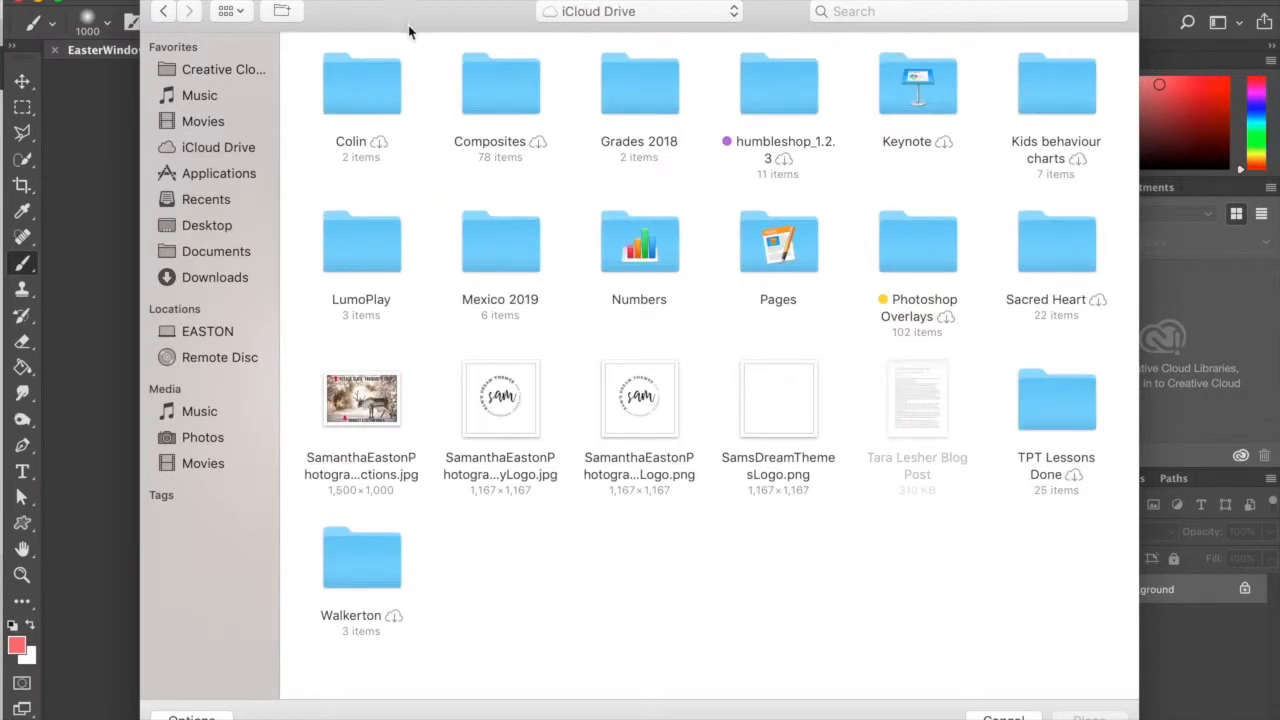
{"action": "left_click", "coordinate": [521, 79]}
{"action": "double_click", "coordinate": [521, 79]}
{"action": "double_click", "coordinate": [354, 72]}
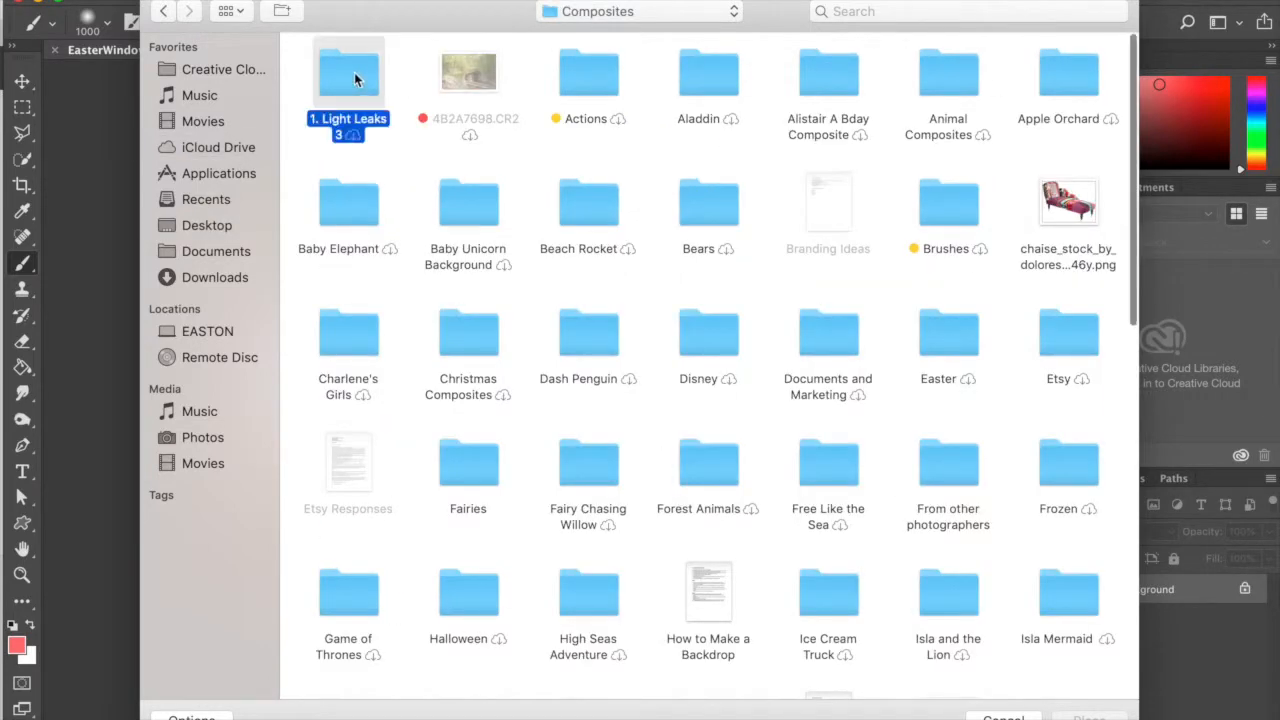
Step: Look through the light leak overlays and place "Dance in this light soft.png" in the composite
{"action": "scroll", "coordinate": [805, 285], "scroll_direction": "down", "scroll_amount": 15}
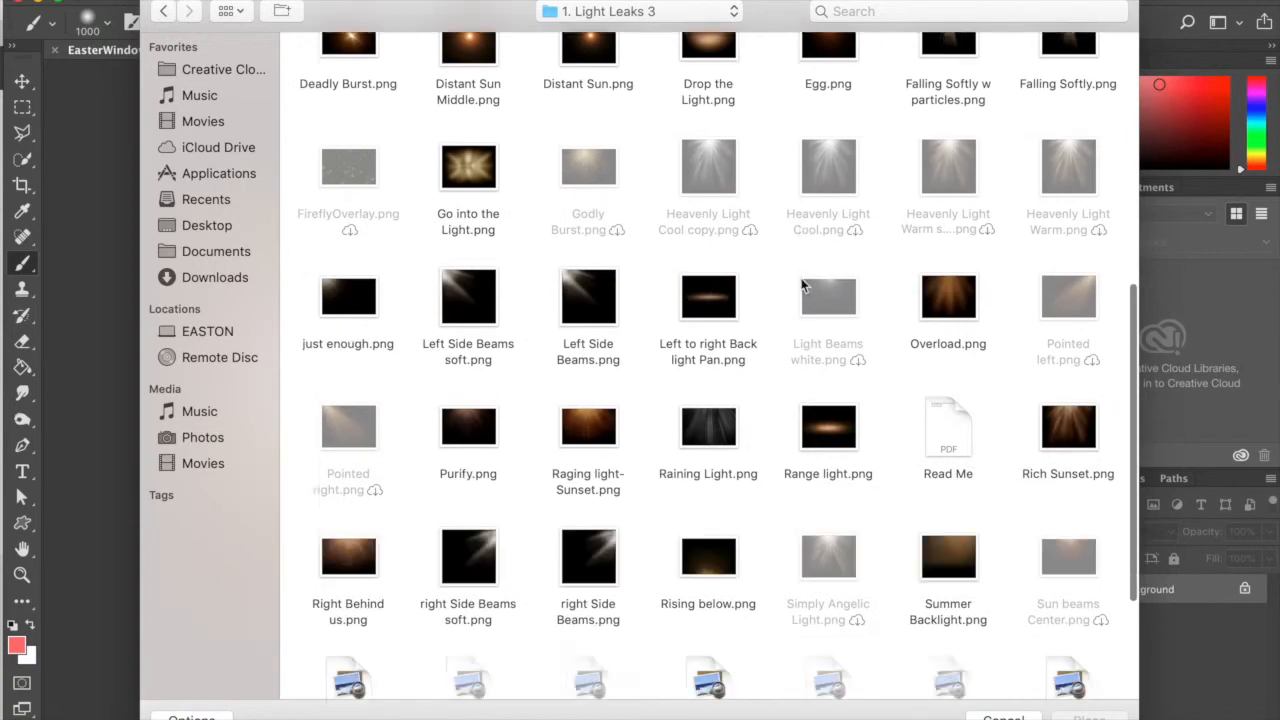
{"action": "scroll", "coordinate": [805, 285], "scroll_direction": "up", "scroll_amount": 10}
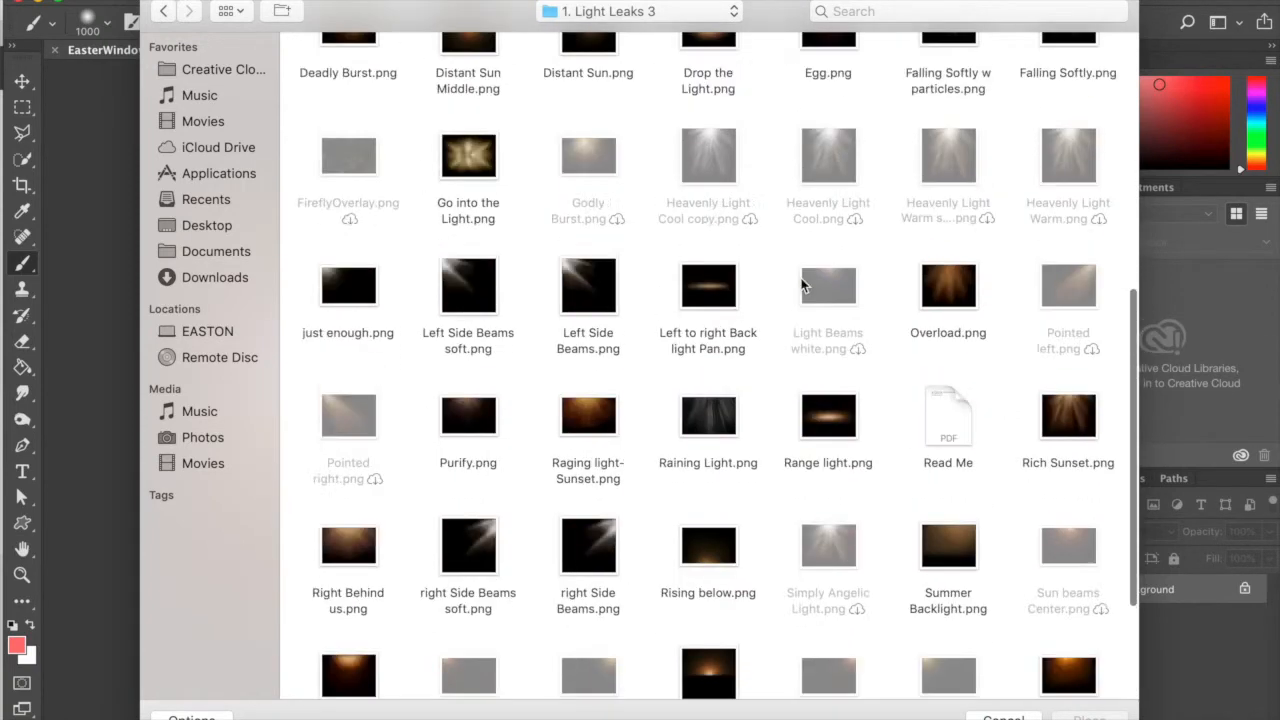
{"action": "scroll", "coordinate": [805, 285], "scroll_direction": "up", "scroll_amount": 5}
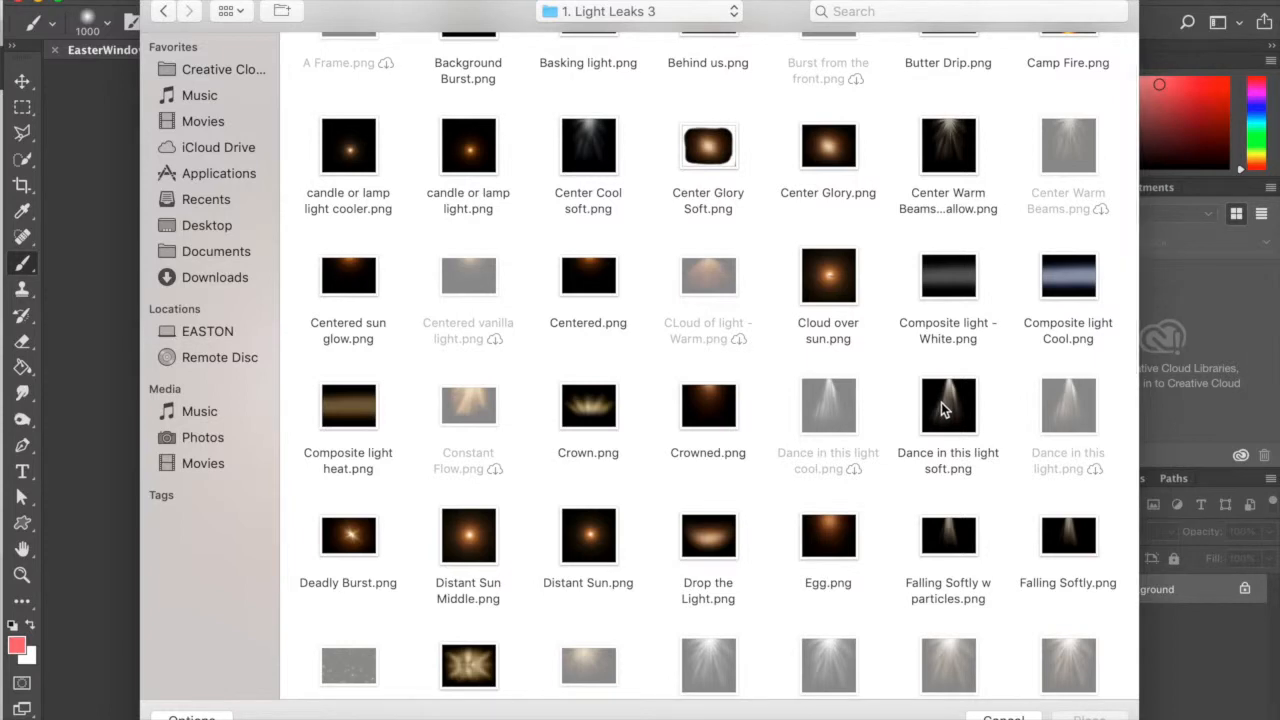
{"action": "left_click", "coordinate": [941, 402]}
{"action": "scroll", "coordinate": [1018, 583], "scroll_direction": "down", "scroll_amount": 2}
{"action": "scroll", "coordinate": [1018, 583], "scroll_direction": "down", "scroll_amount": 2}
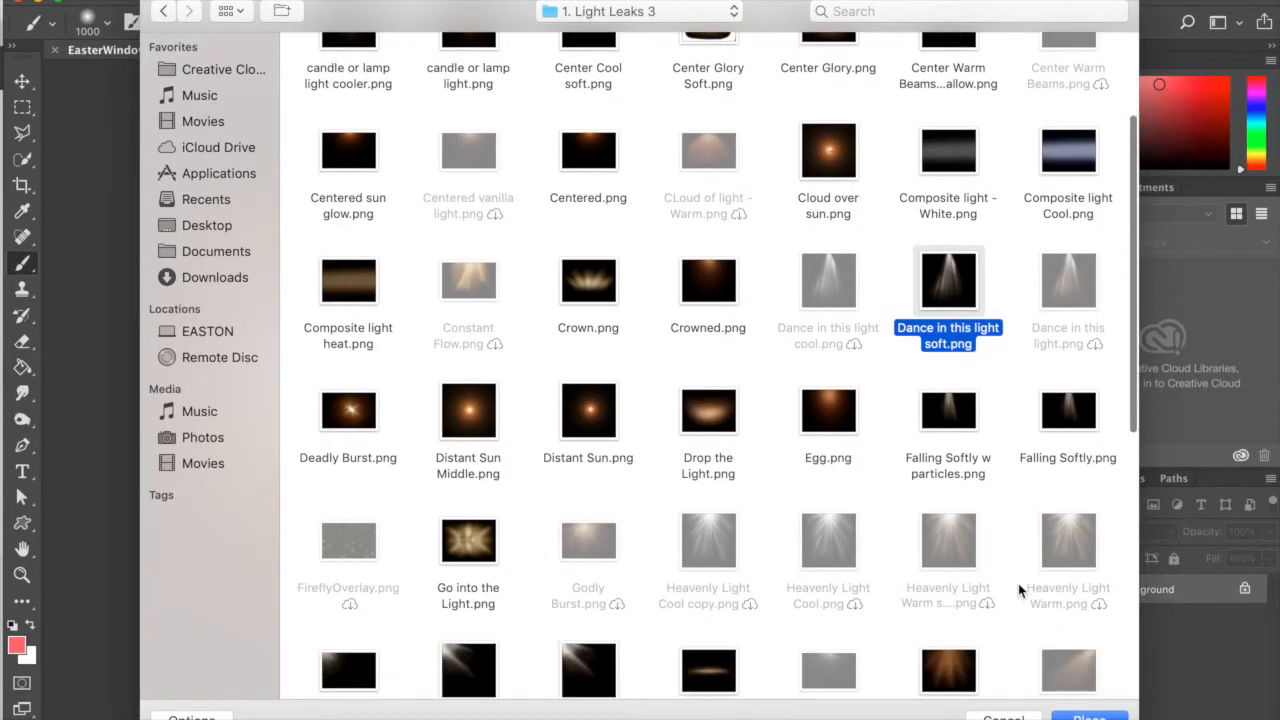
{"action": "scroll", "coordinate": [952, 303], "scroll_direction": "up", "scroll_amount": 5}
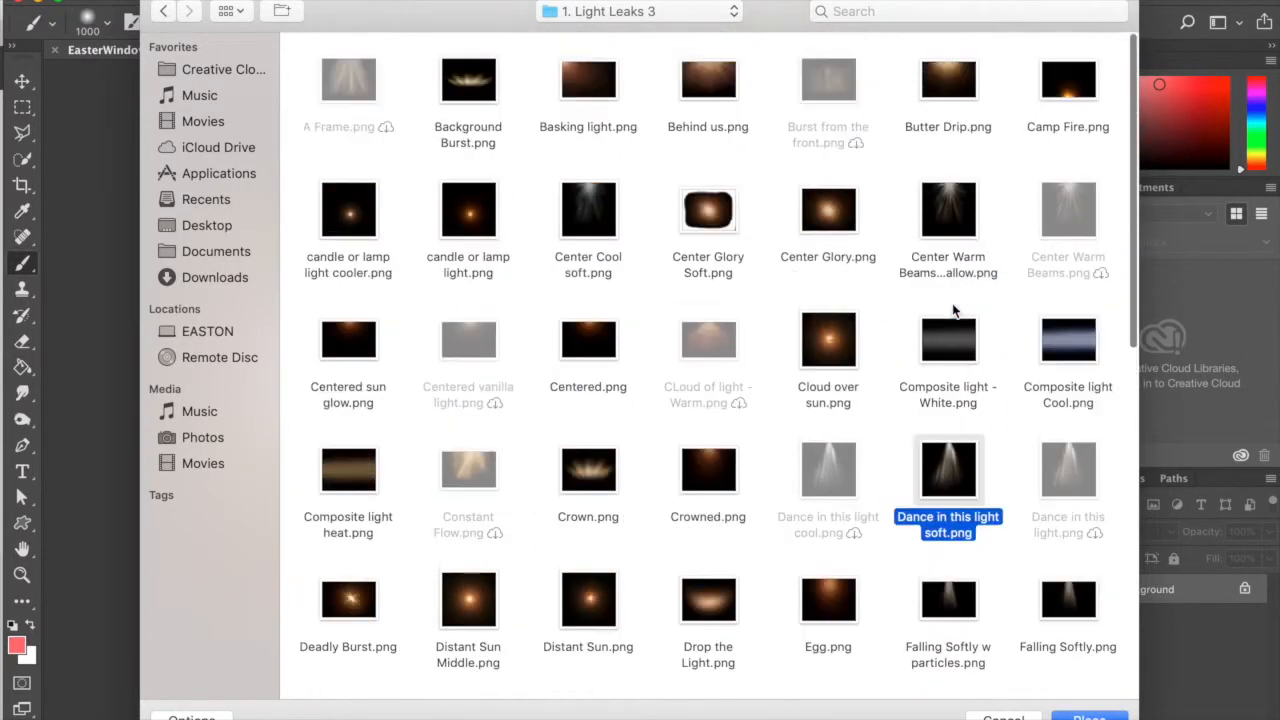
{"action": "scroll", "coordinate": [822, 396], "scroll_direction": "down", "scroll_amount": 10}
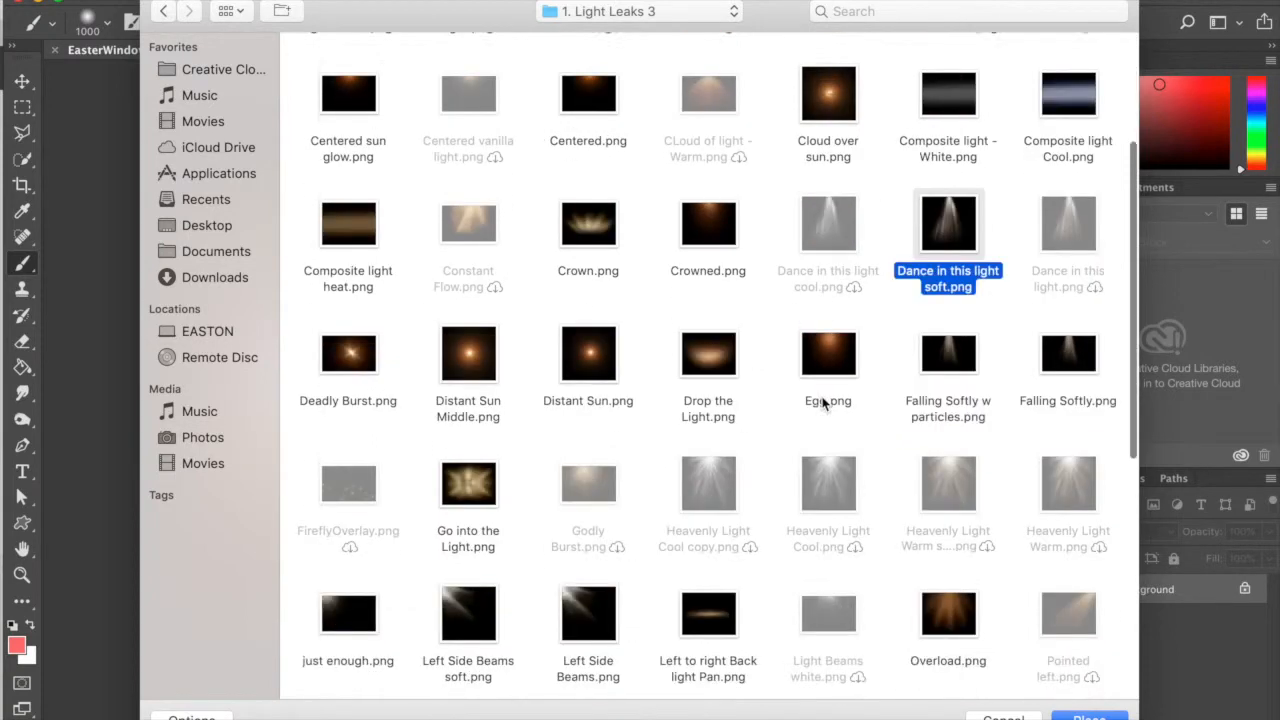
{"action": "left_click", "coordinate": [1090, 716]}
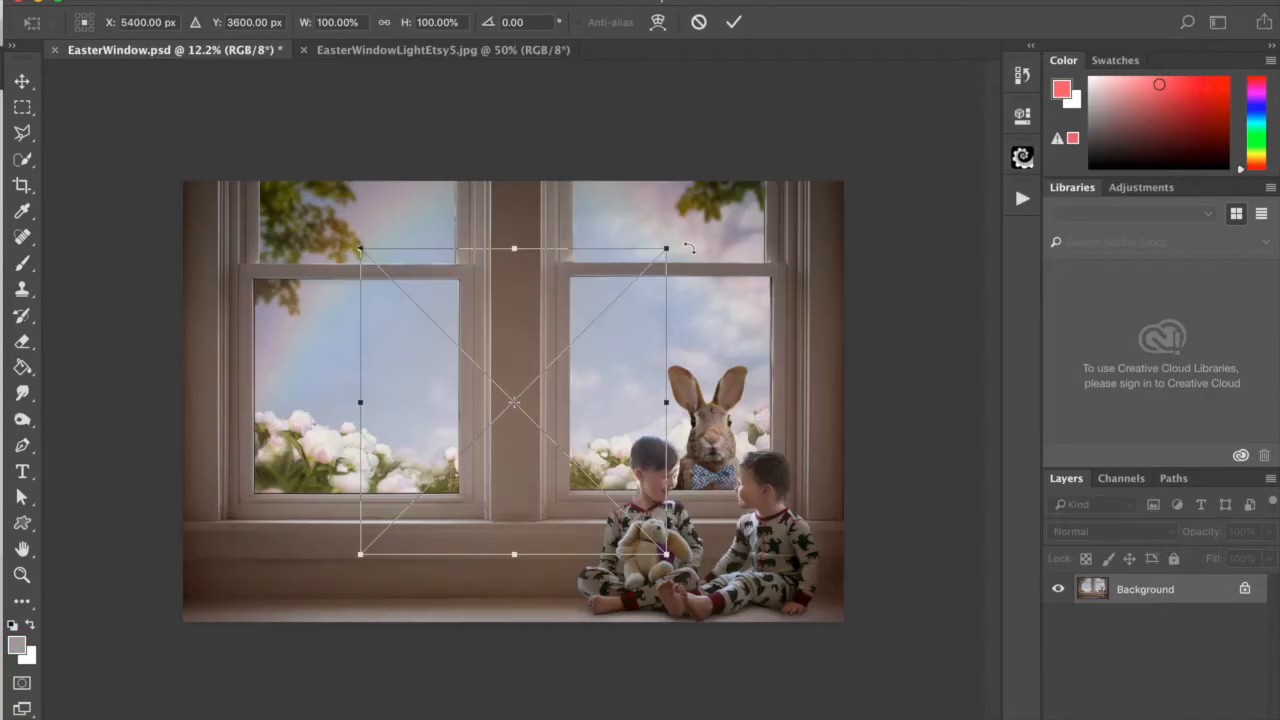
Step: Move and stretch the light overlay to cover the left window, at about 129% width and 154% height
{"action": "left_click_drag", "start_coordinate": [571, 300], "coordinate": [443, 251]}
{"action": "left_click_drag", "start_coordinate": [489, 470], "coordinate": [549, 633]}
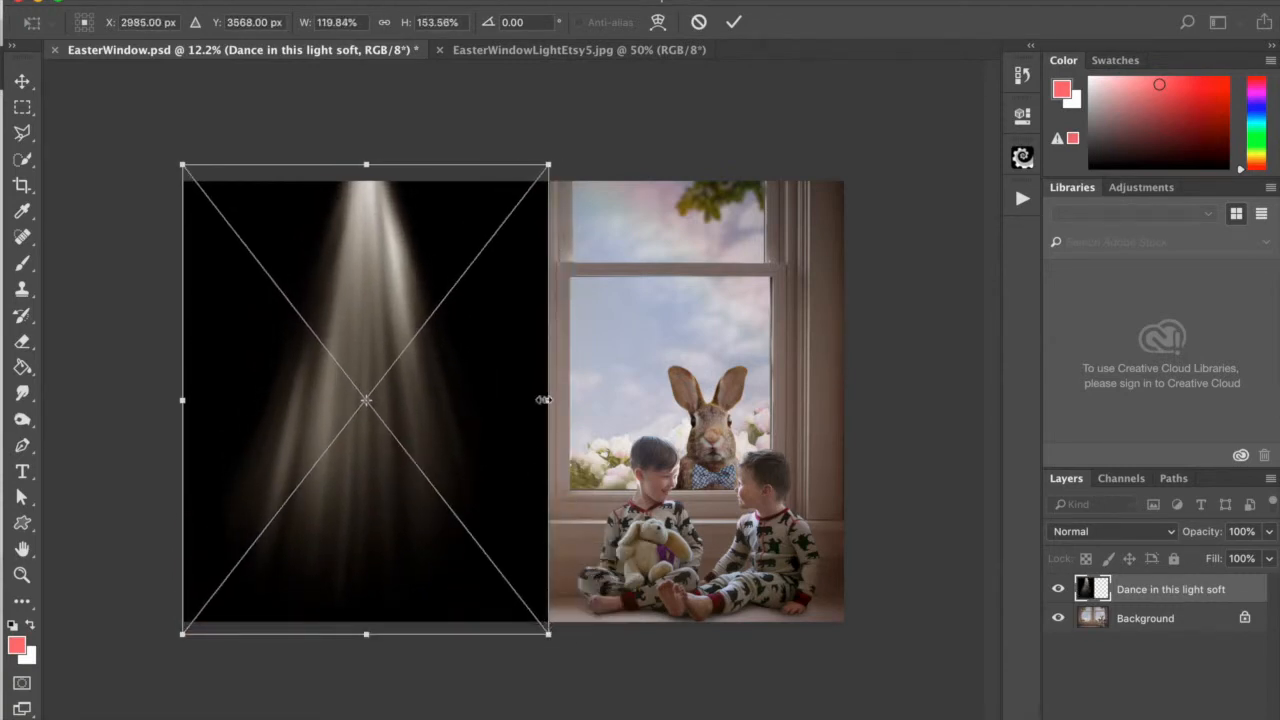
{"action": "left_click_drag", "start_coordinate": [549, 399], "coordinate": [499, 391]}
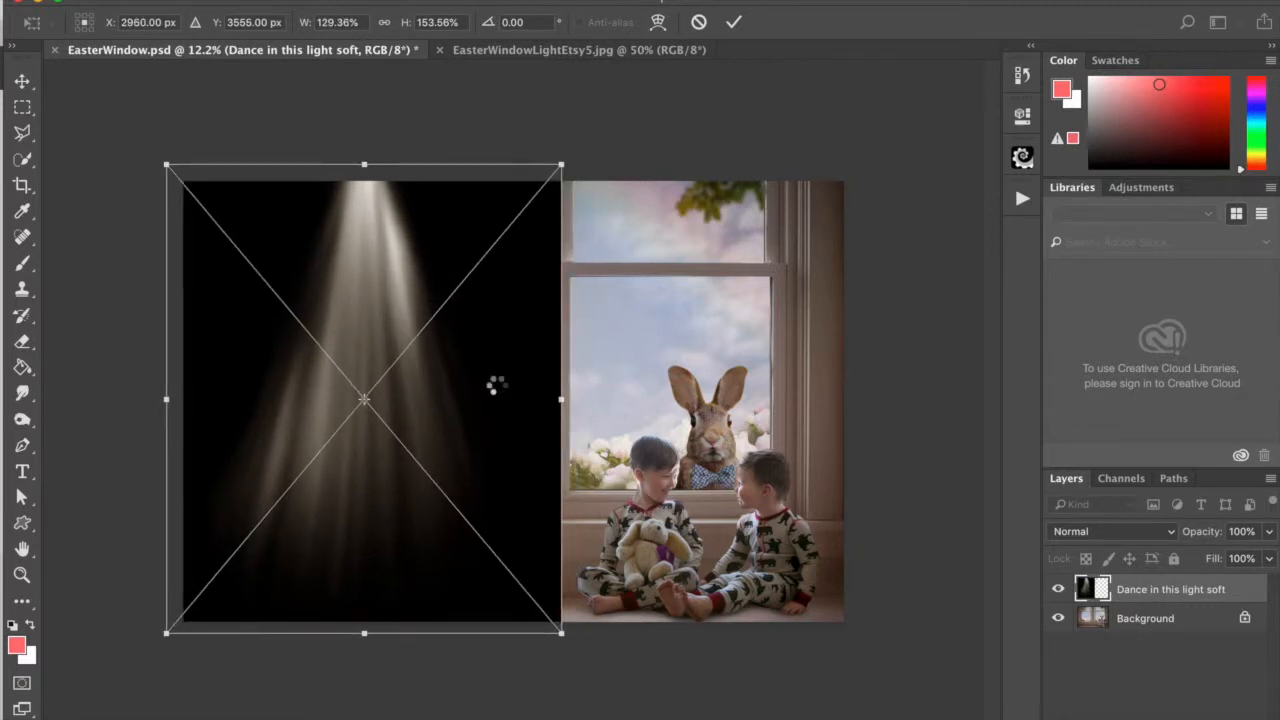
{"action": "key", "text": "b"}
Step: Set the light overlay layer's blend mode to Screen
{"action": "left_click", "coordinate": [1110, 531]}
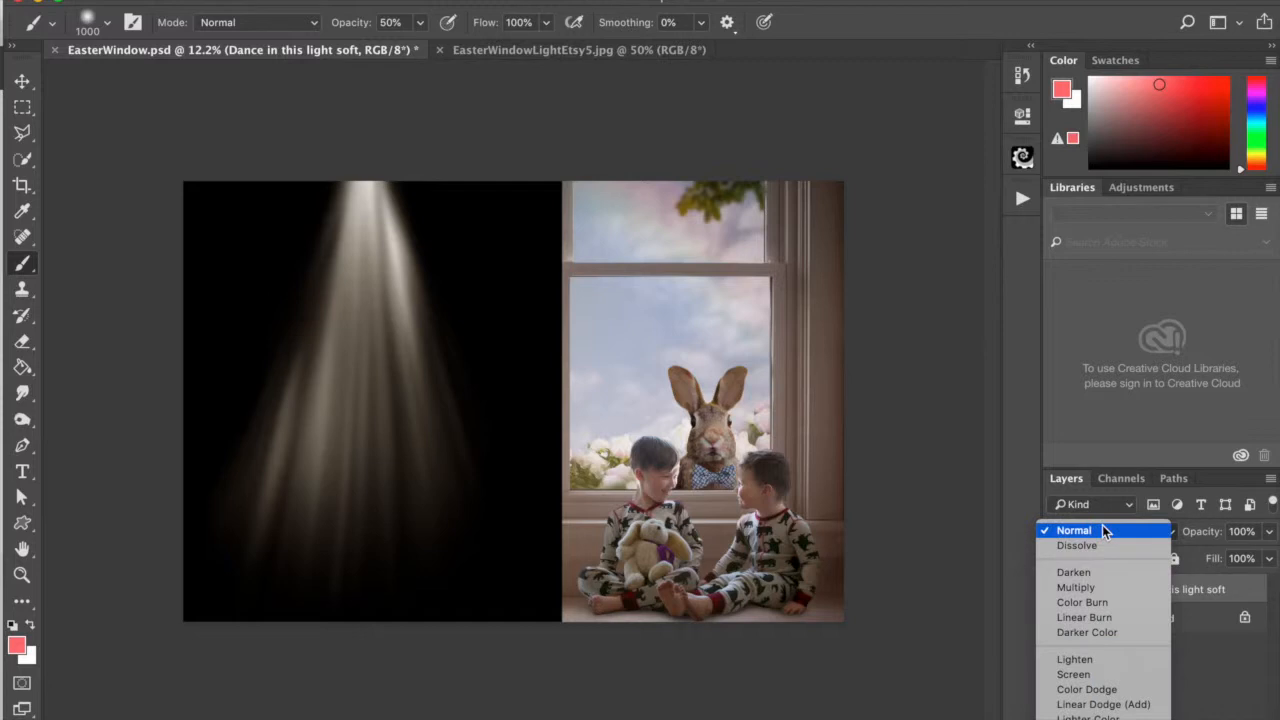
{"action": "left_click", "coordinate": [1179, 521]}
{"action": "left_click", "coordinate": [1172, 531]}
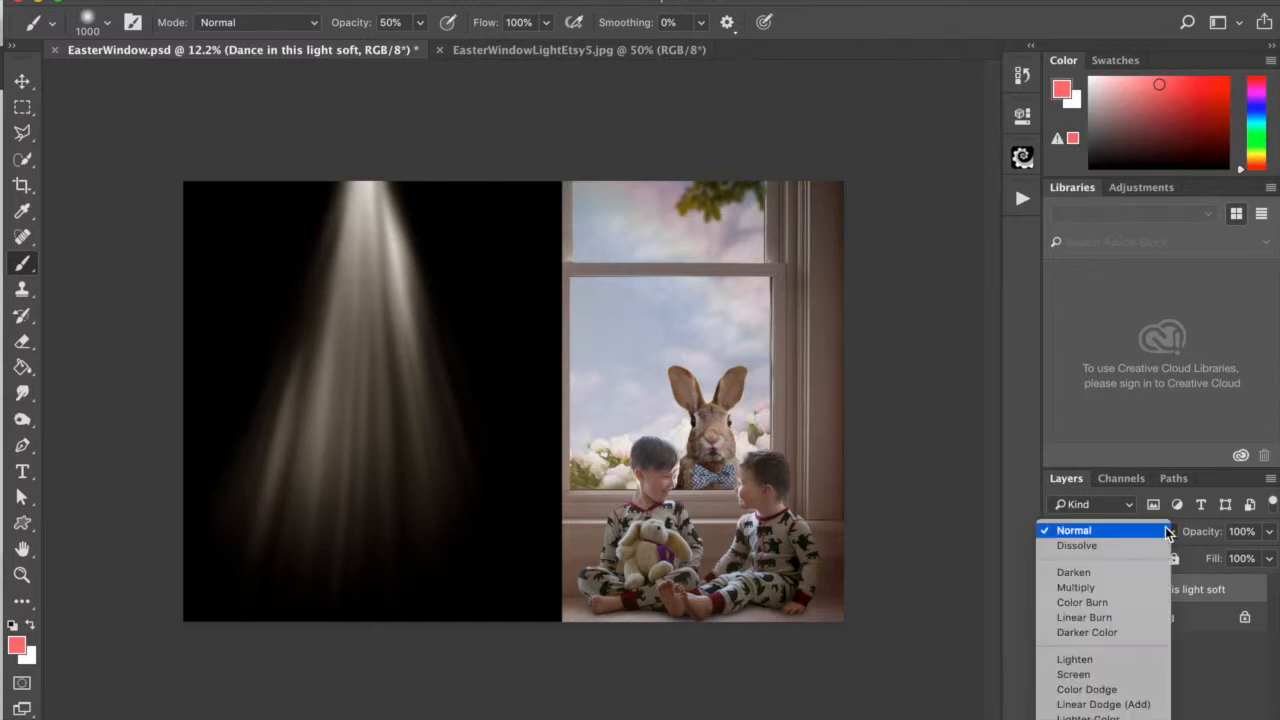
{"action": "left_click", "coordinate": [1073, 675]}
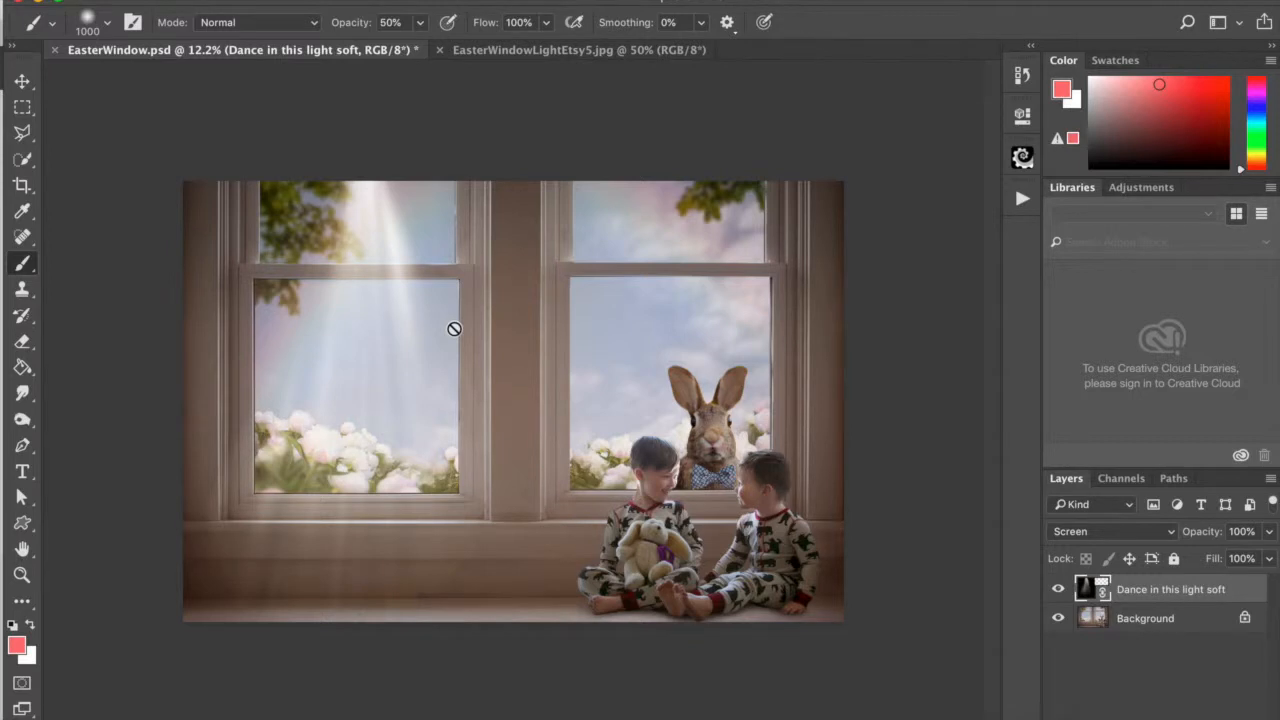
Step: Lower the light layer's opacity to 52% and mask its rays off the wall below the left window with black
{"action": "left_click", "coordinate": [1269, 532]}
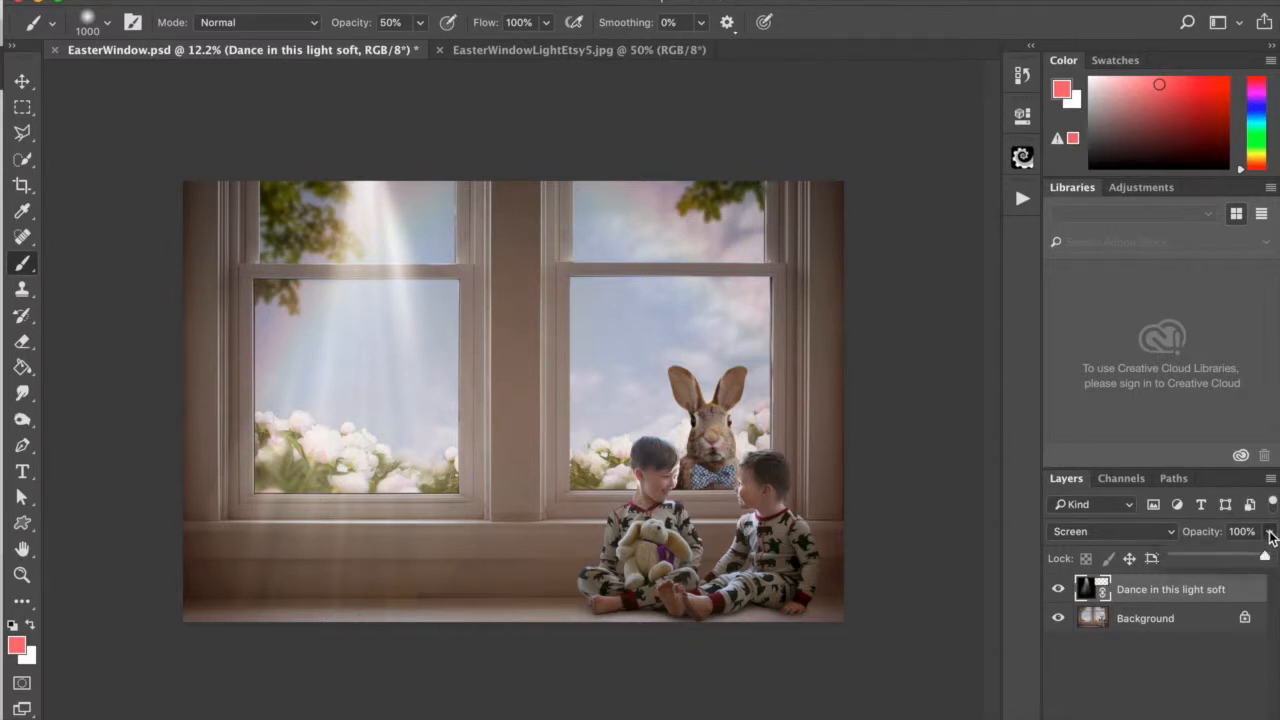
{"action": "left_click", "coordinate": [1224, 557]}
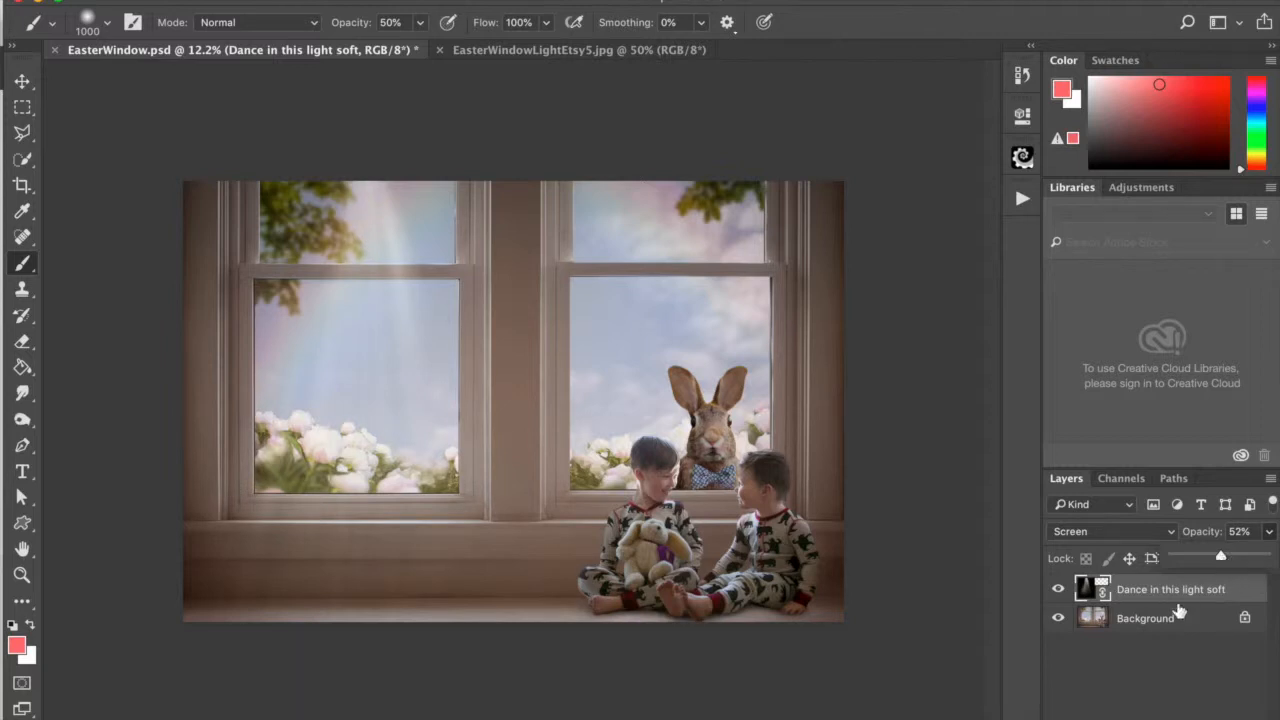
{"action": "left_click", "coordinate": [1136, 718]}
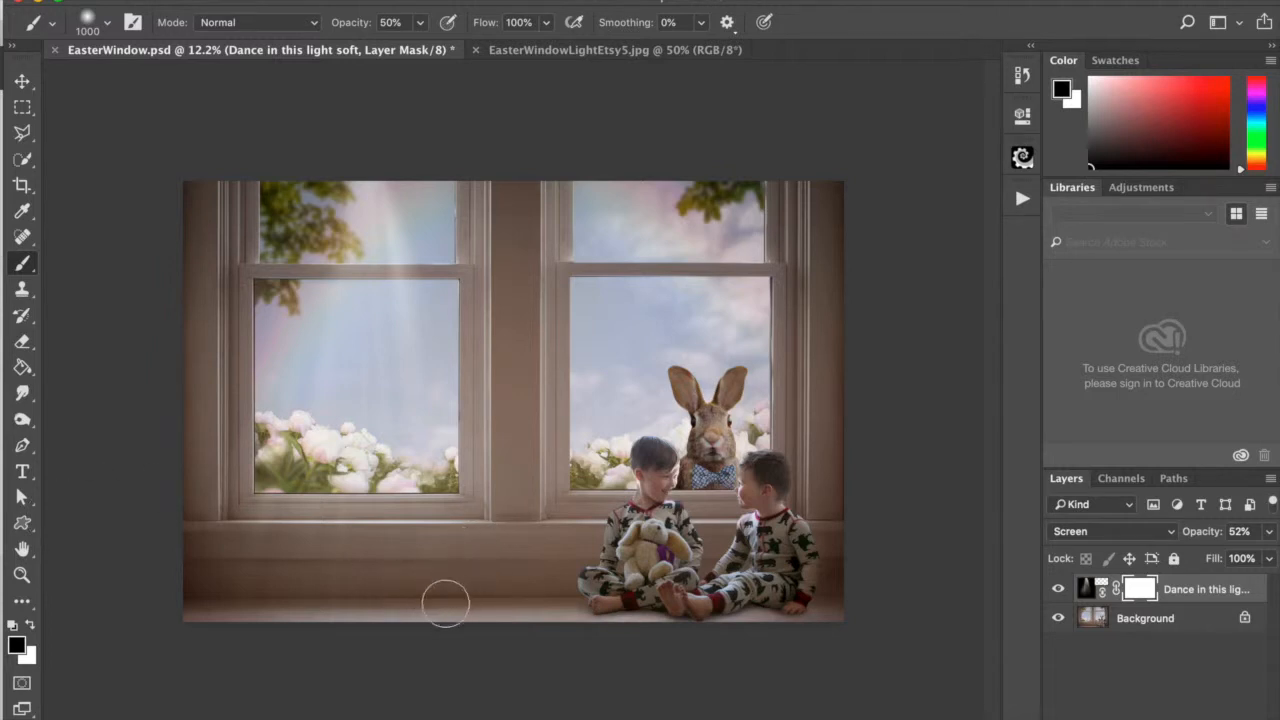
{"action": "mouse_move", "coordinate": [201, 552]}
{"action": "left_mouse_down"}
{"action": "mouse_move", "coordinate": [280, 640]}
{"action": "mouse_move", "coordinate": [494, 534]}
{"action": "mouse_move", "coordinate": [509, 540]}
{"action": "left_mouse_up"}
Step: Place a second linked copy of "Dance in this light soft.png" in the composite
{"action": "left_click", "coordinate": [178, 1]}
{"action": "left_click", "coordinate": [205, 353]}
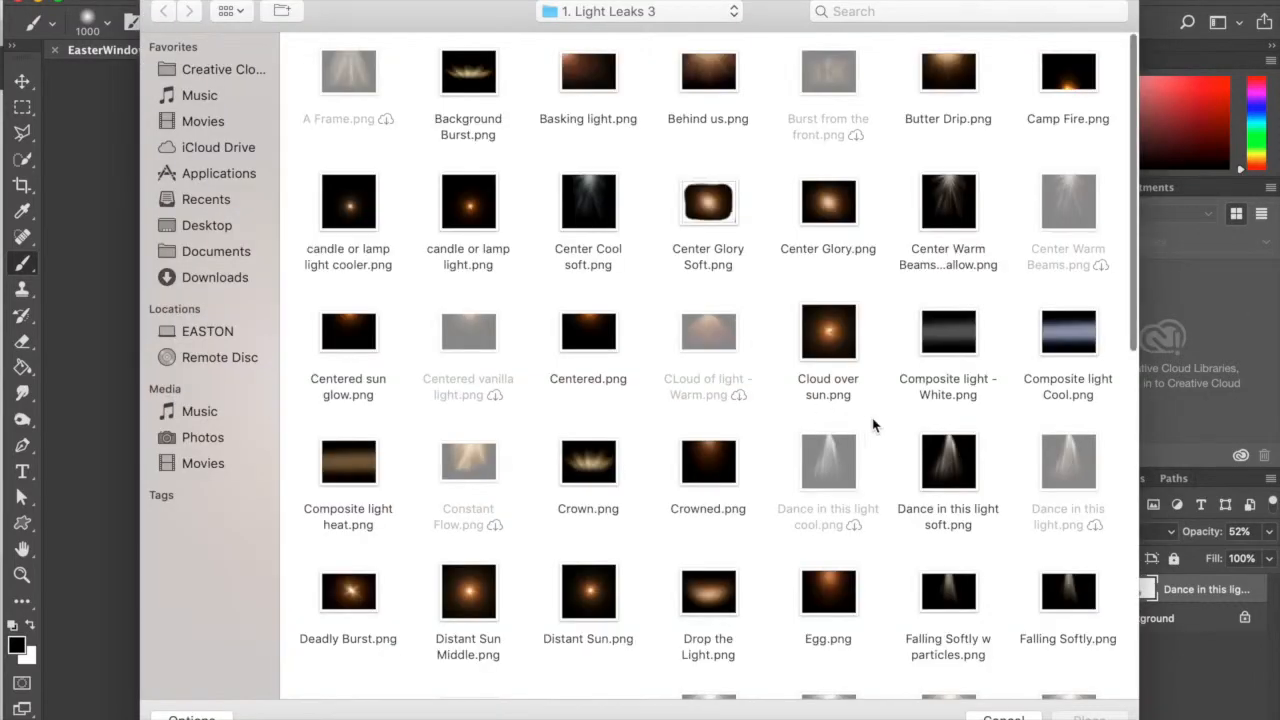
{"action": "left_click", "coordinate": [944, 456]}
{"action": "double_click", "coordinate": [943, 456]}
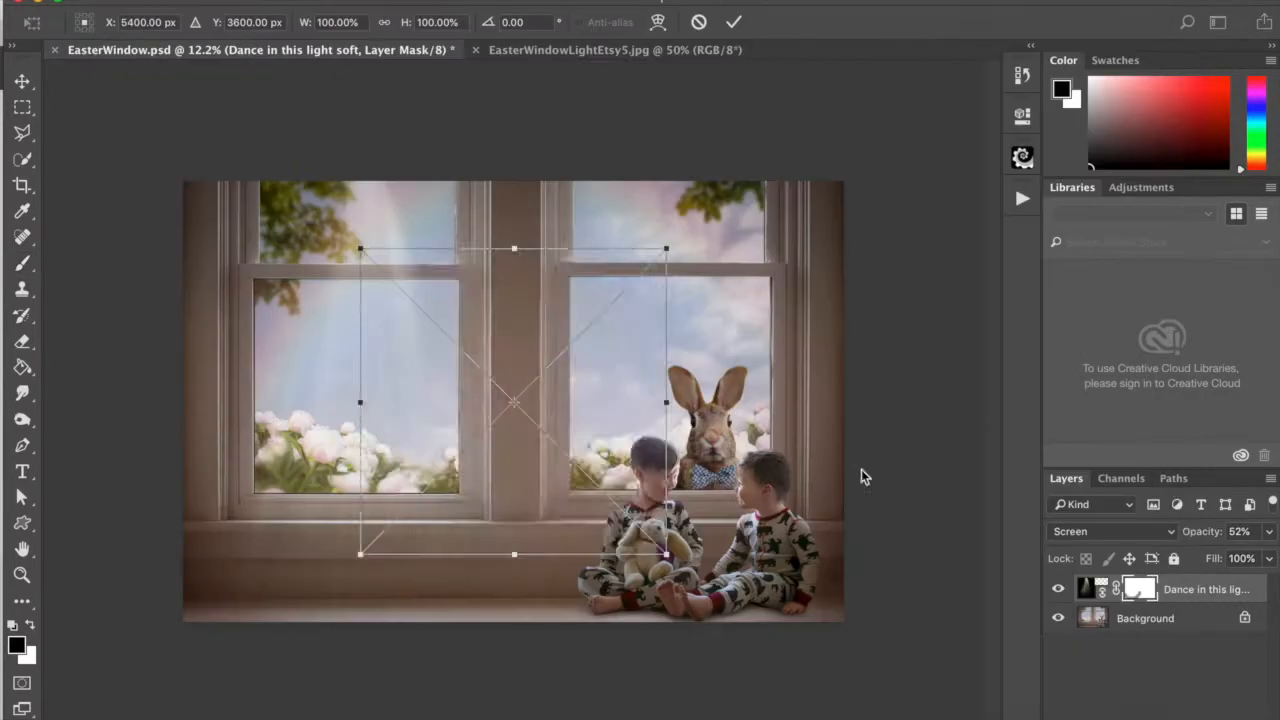
Step: Move and stretch the second light overlay to cover the right window, at about 125% width and 158% height
{"action": "left_click_drag", "start_coordinate": [612, 415], "coordinate": [746, 321]}
{"action": "left_click_drag", "start_coordinate": [799, 452], "coordinate": [820, 553]}
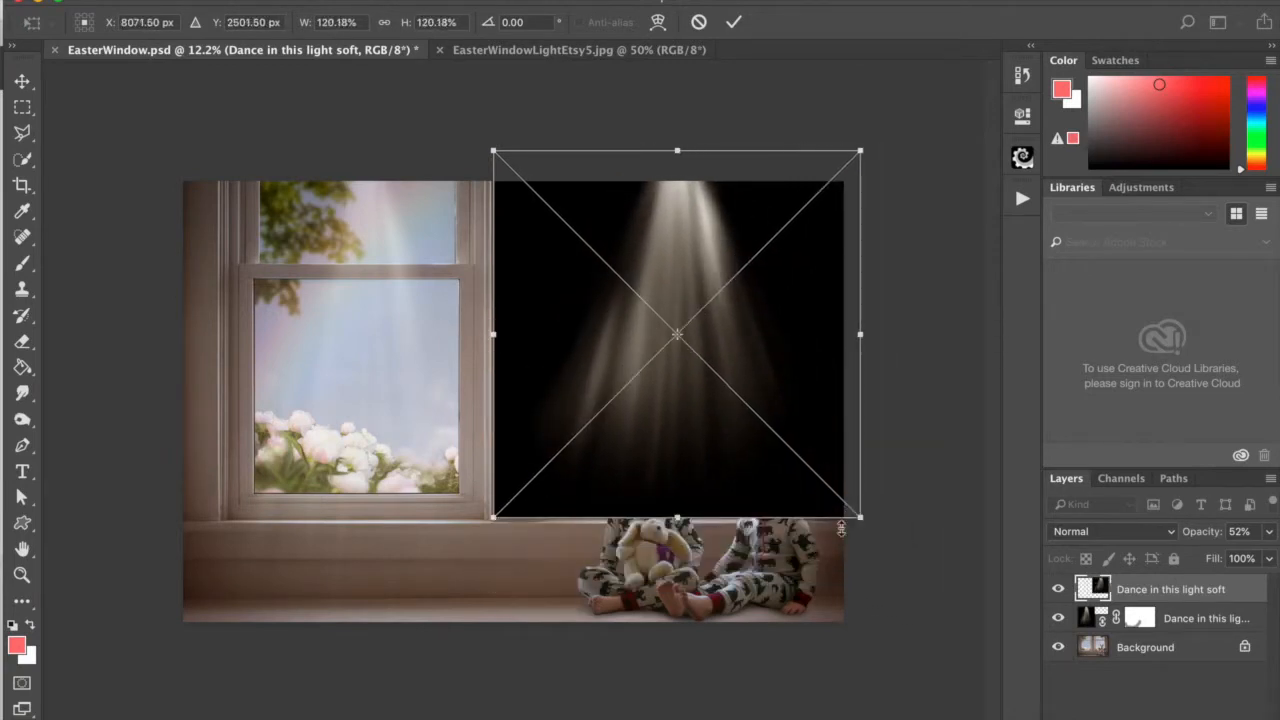
{"action": "left_click_drag", "start_coordinate": [677, 518], "coordinate": [680, 631]}
{"action": "left_click_drag", "start_coordinate": [494, 392], "coordinate": [481, 393]}
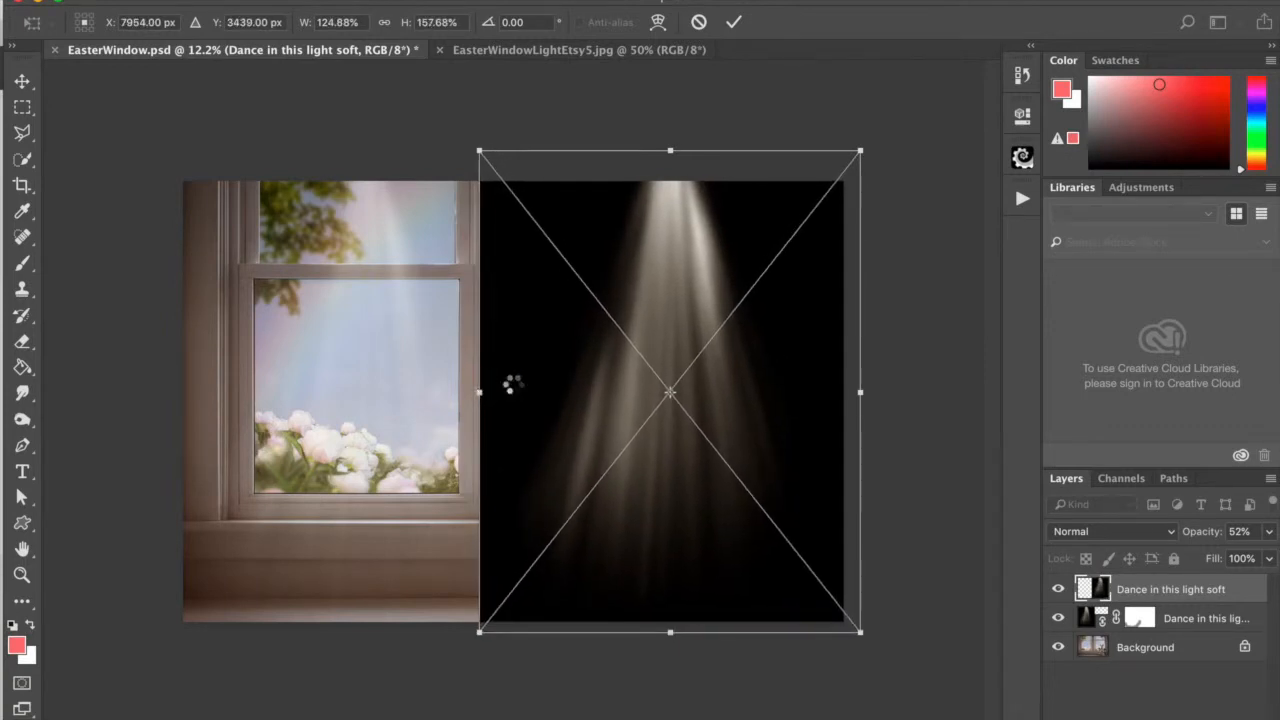
{"action": "key", "text": "Return"}
Step: Set the second light overlay to Screen blend mode with an opacity of 61%
{"action": "left_click", "coordinate": [1070, 533]}
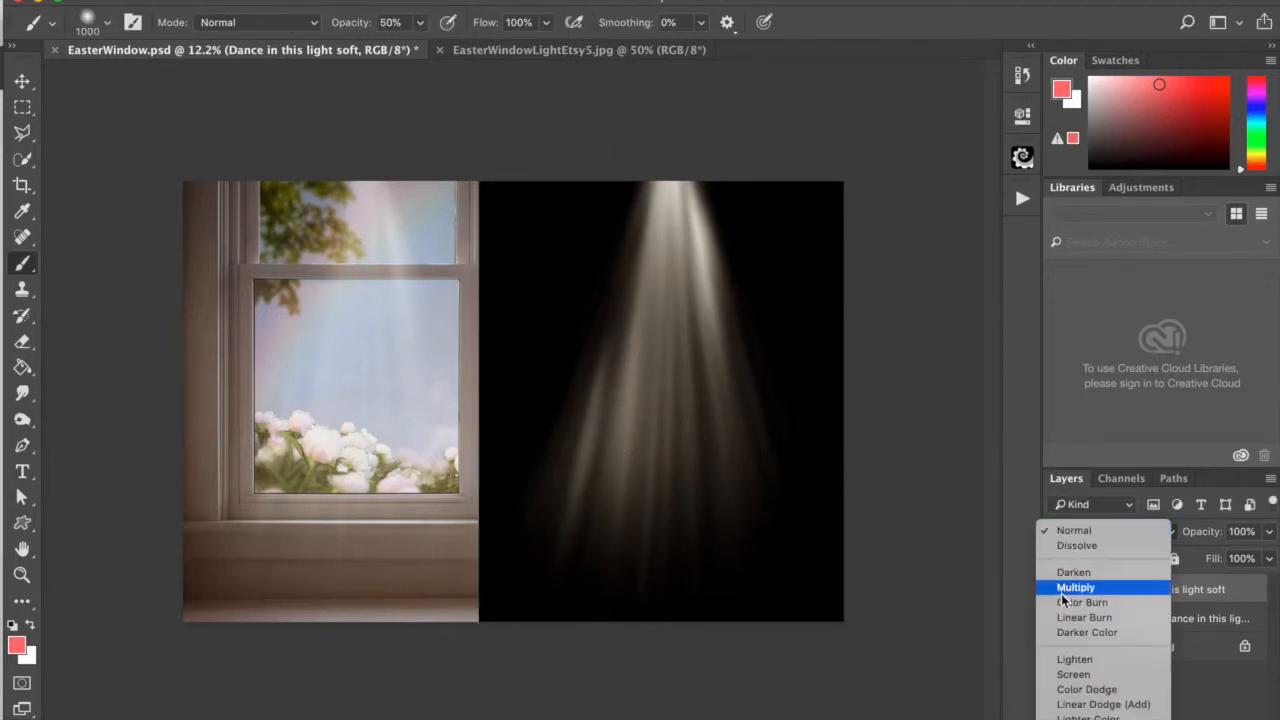
{"action": "left_click", "coordinate": [1073, 675]}
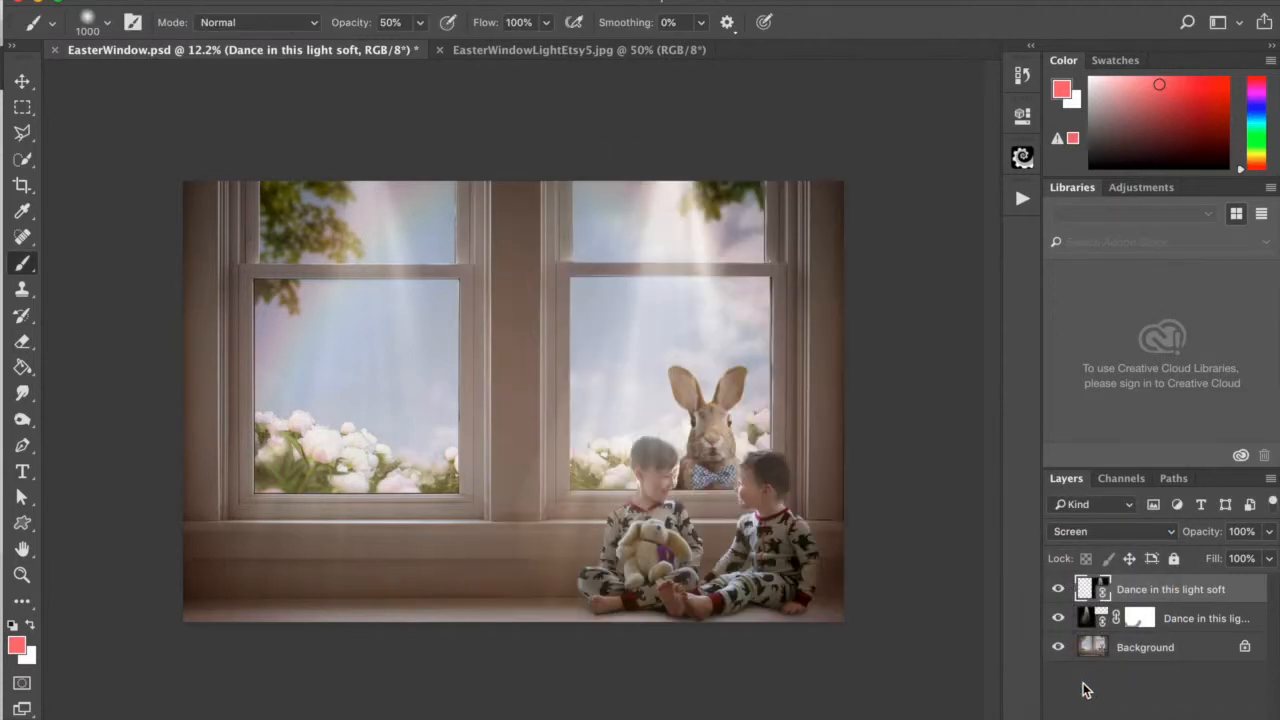
{"action": "left_click", "coordinate": [1270, 532]}
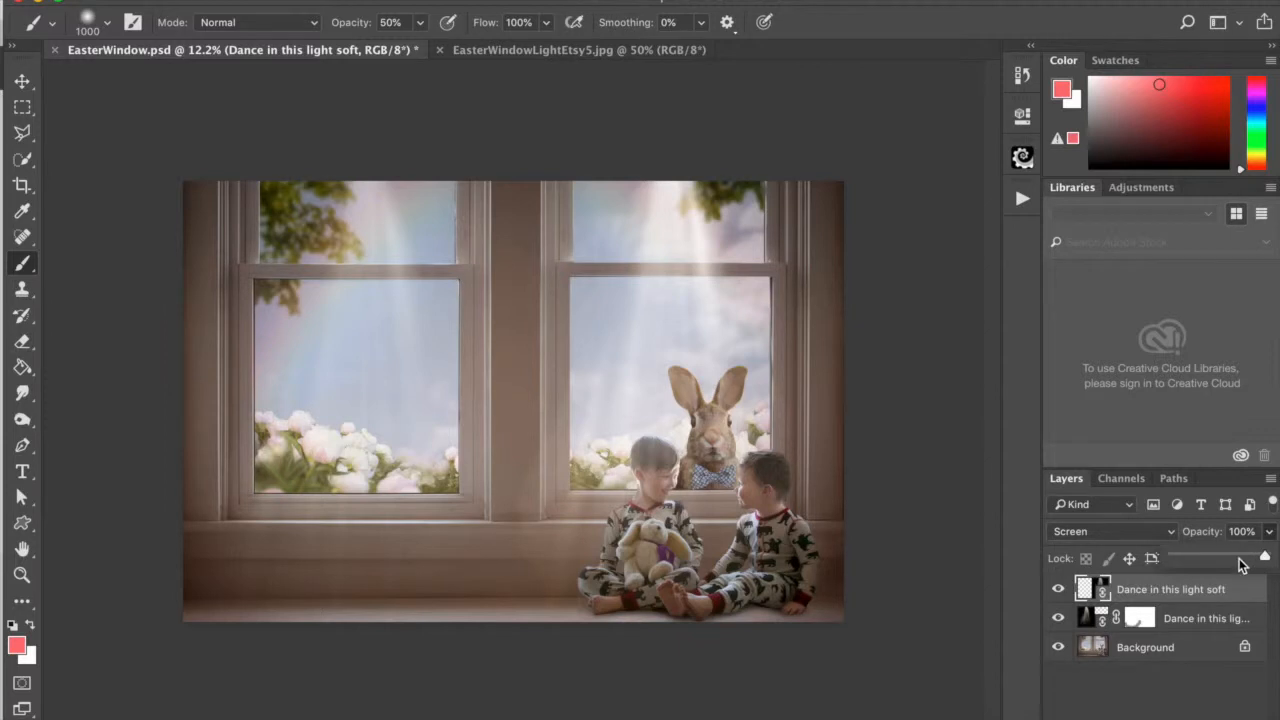
{"action": "left_click", "coordinate": [1235, 558]}
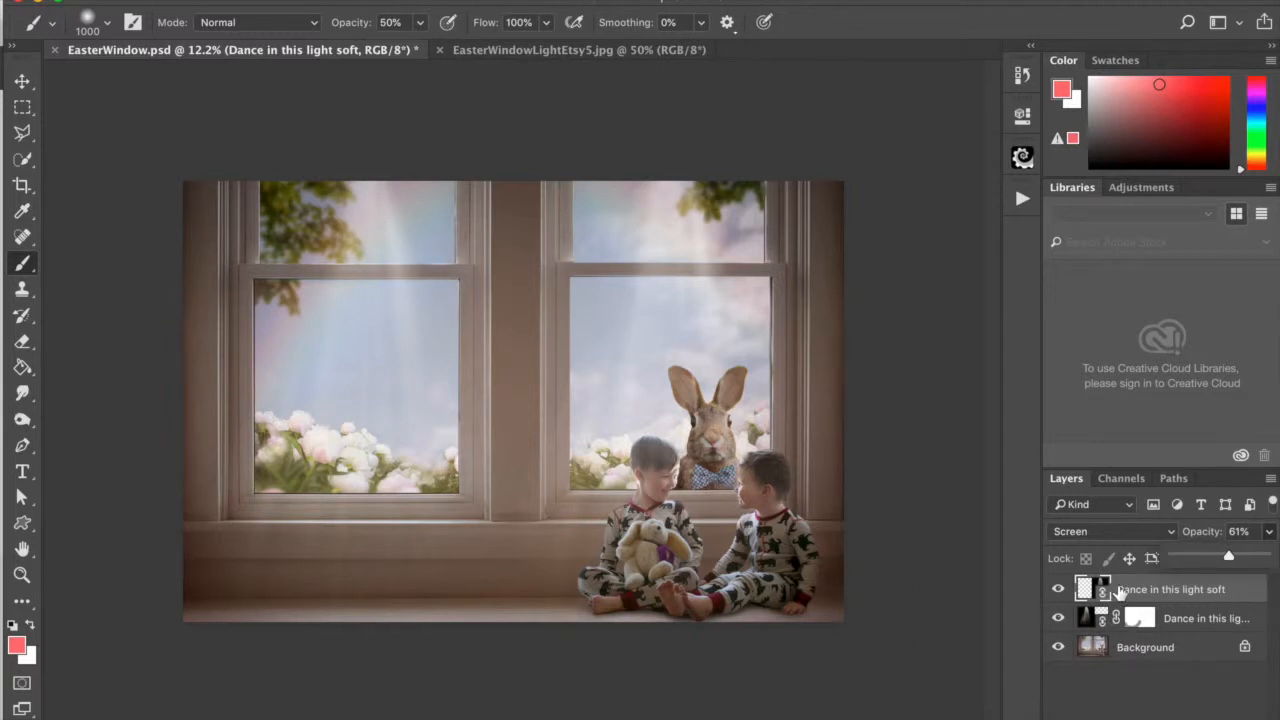
Step: Add a mask to the second light layer and paint the rays off the boys and the rabbit's bow tie with a black brush at size 700
{"action": "left_click", "coordinate": [1140, 706]}
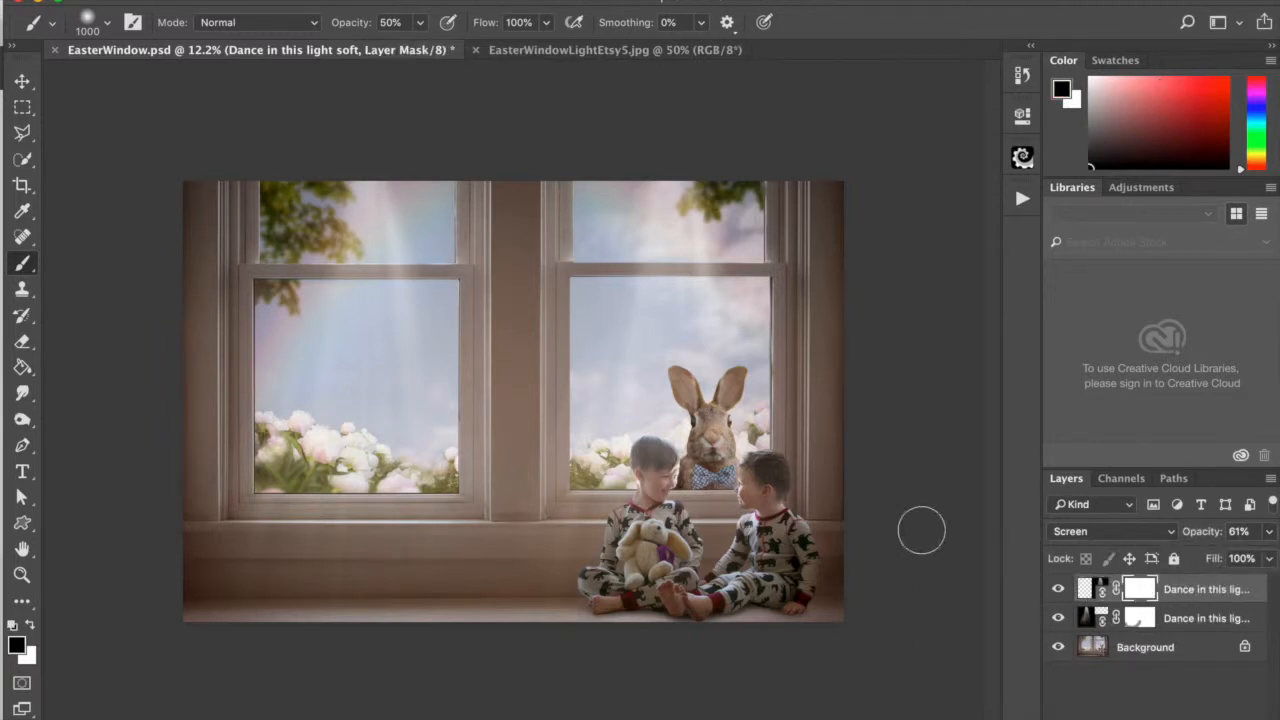
{"action": "key", "text": "bracketleft"}
{"action": "key", "text": "bracketleft"}
{"action": "key", "text": "bracketleft"}
{"action": "left_click_drag", "start_coordinate": [659, 465], "coordinate": [649, 454]}
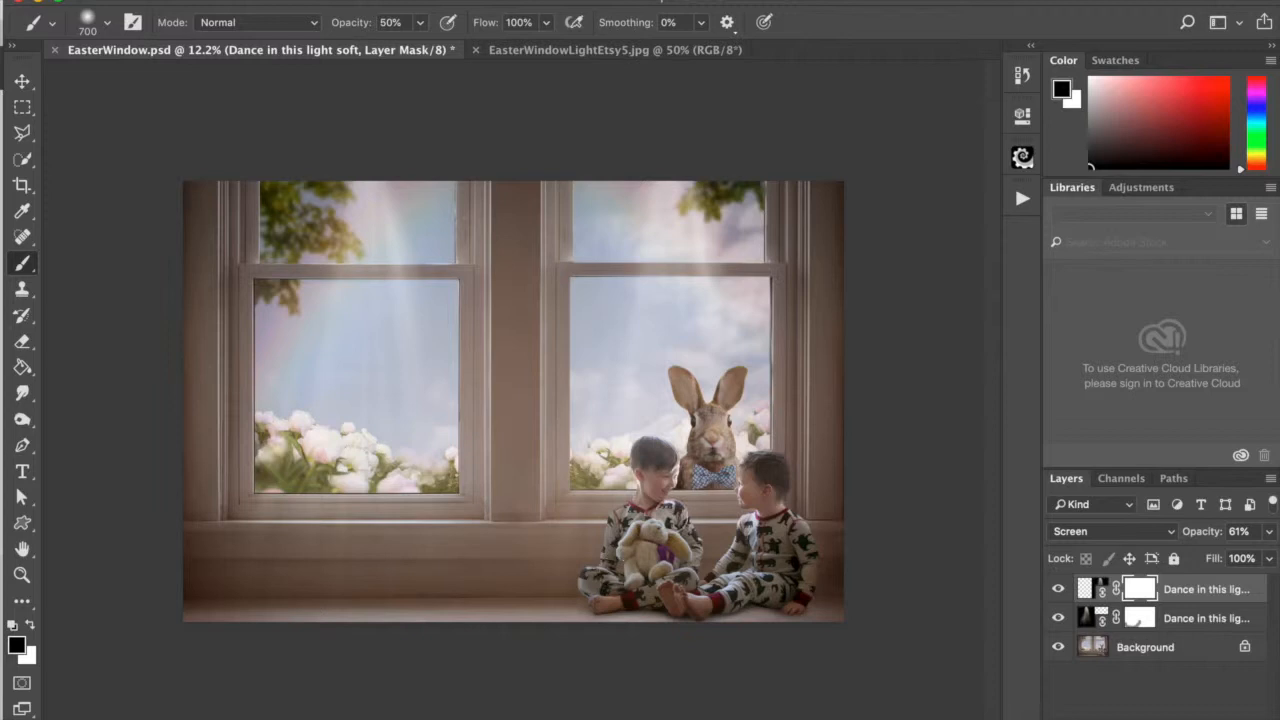
{"action": "left_click_drag", "start_coordinate": [651, 455], "coordinate": [664, 469]}
{"action": "mouse_move", "coordinate": [750, 466]}
{"action": "left_mouse_down"}
{"action": "mouse_move", "coordinate": [765, 497]}
{"action": "mouse_move", "coordinate": [764, 556]}
{"action": "mouse_move", "coordinate": [713, 508]}
{"action": "left_mouse_up"}
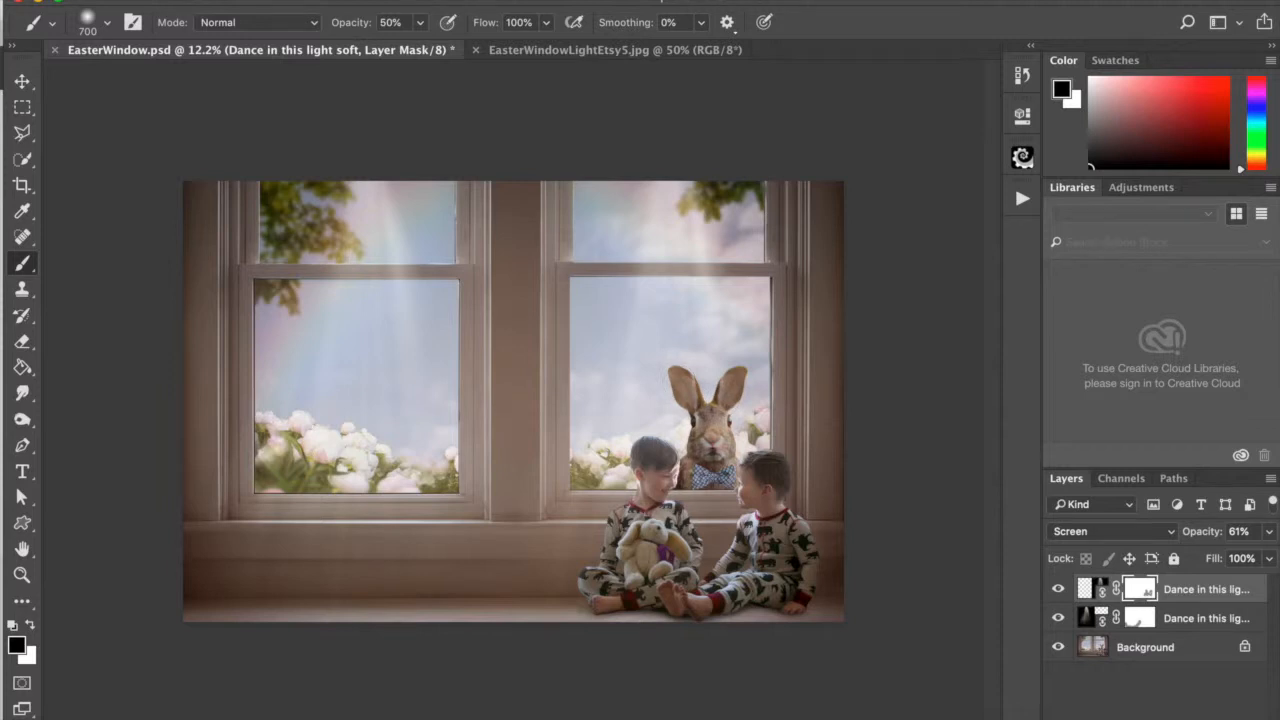
{"action": "left_click_drag", "start_coordinate": [711, 478], "coordinate": [720, 488]}
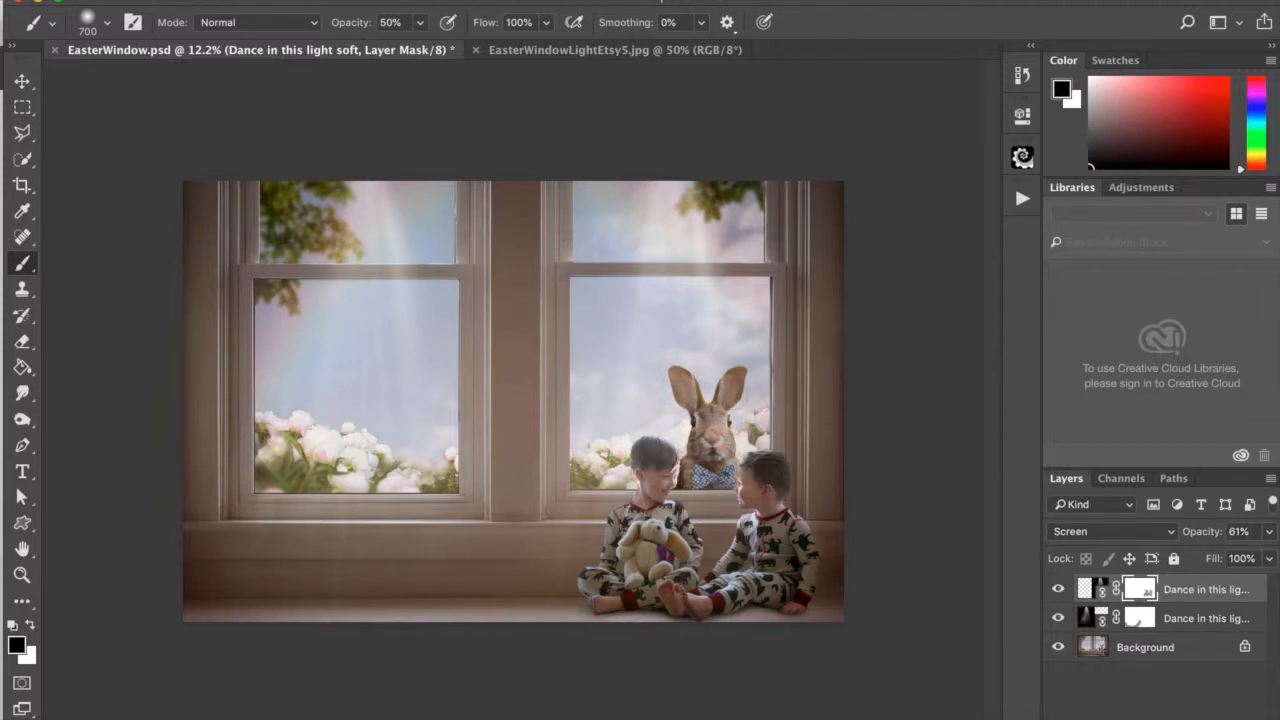
{"action": "mouse_move", "coordinate": [695, 508]}
{"action": "left_mouse_down"}
{"action": "mouse_move", "coordinate": [652, 506]}
{"action": "mouse_move", "coordinate": [598, 592]}
{"action": "mouse_move", "coordinate": [645, 587]}
{"action": "left_mouse_up"}
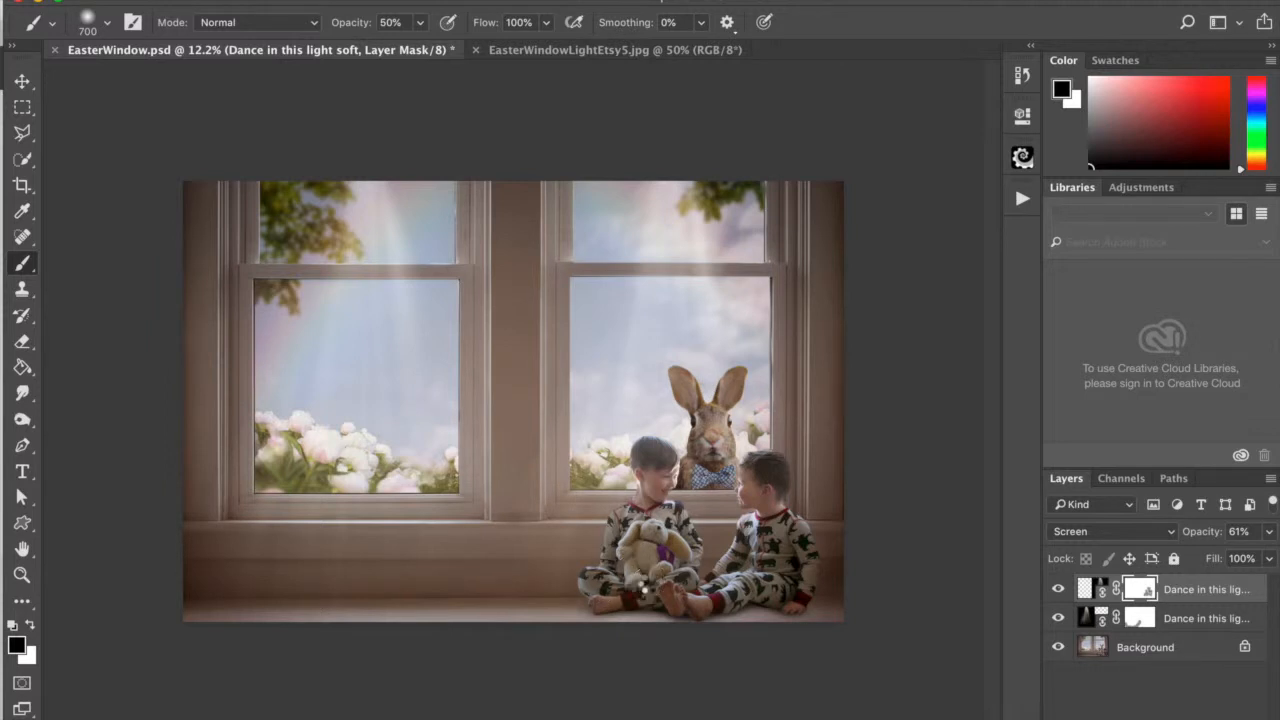
{"action": "mouse_move", "coordinate": [651, 473]}
{"action": "left_mouse_down"}
{"action": "mouse_move", "coordinate": [651, 457]}
{"action": "mouse_move", "coordinate": [667, 486]}
{"action": "mouse_move", "coordinate": [650, 460]}
{"action": "mouse_move", "coordinate": [641, 533]}
{"action": "left_mouse_up"}
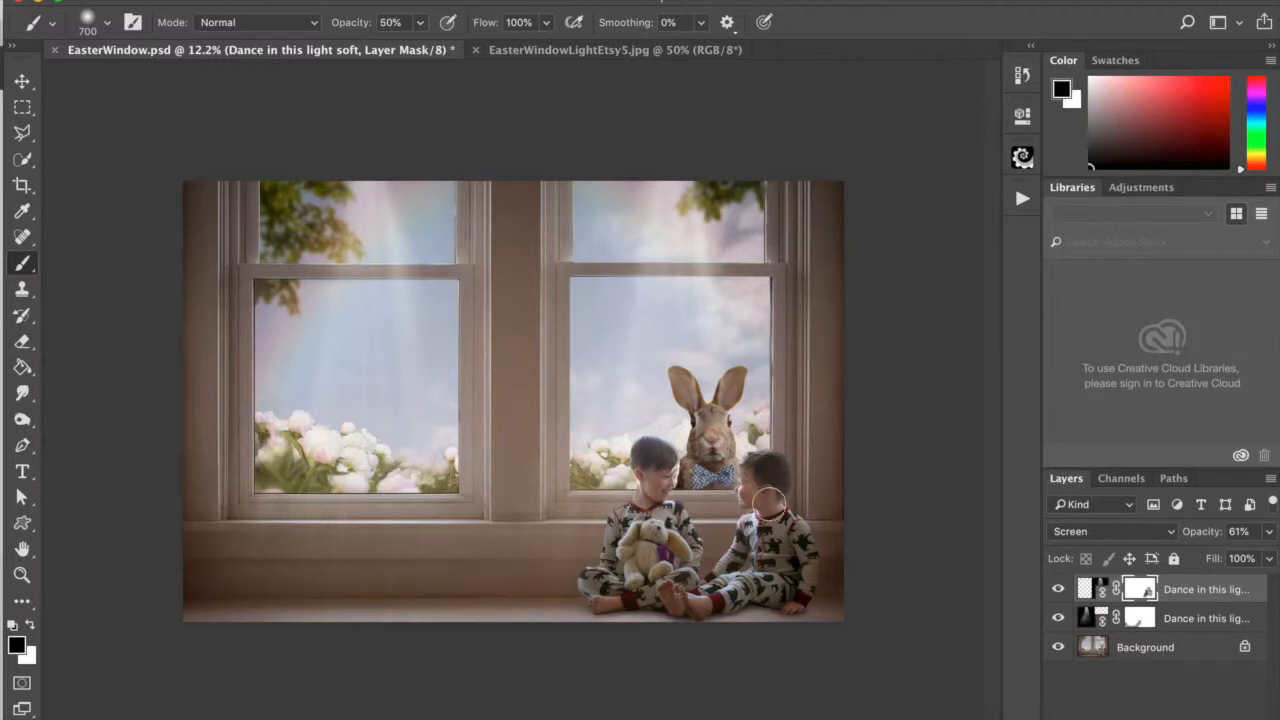
{"action": "left_click_drag", "start_coordinate": [760, 469], "coordinate": [773, 506]}
Step: Reduce the right-window light layer's opacity to 40% and select the left-window light layer
{"action": "left_click", "coordinate": [1266, 533]}
{"action": "left_click_drag", "start_coordinate": [1213, 554], "coordinate": [1209, 556]}
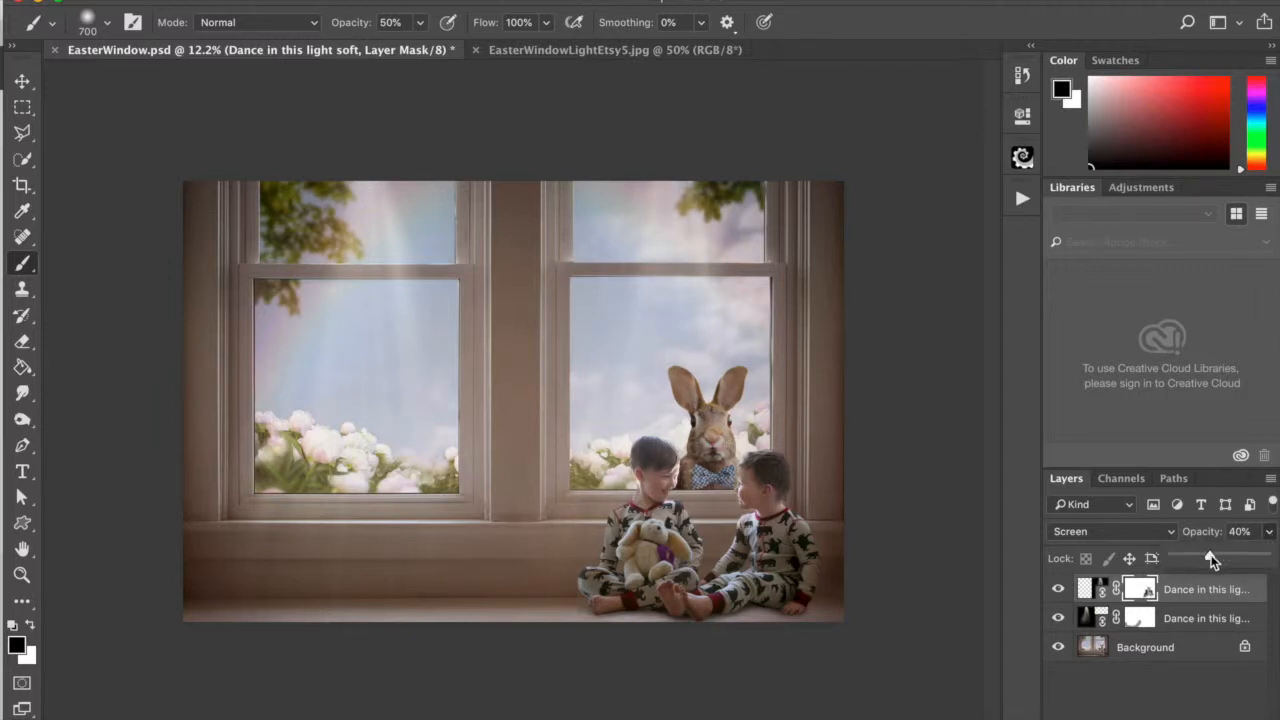
{"action": "left_click", "coordinate": [1192, 612]}
{"action": "left_click", "coordinate": [1191, 610]}
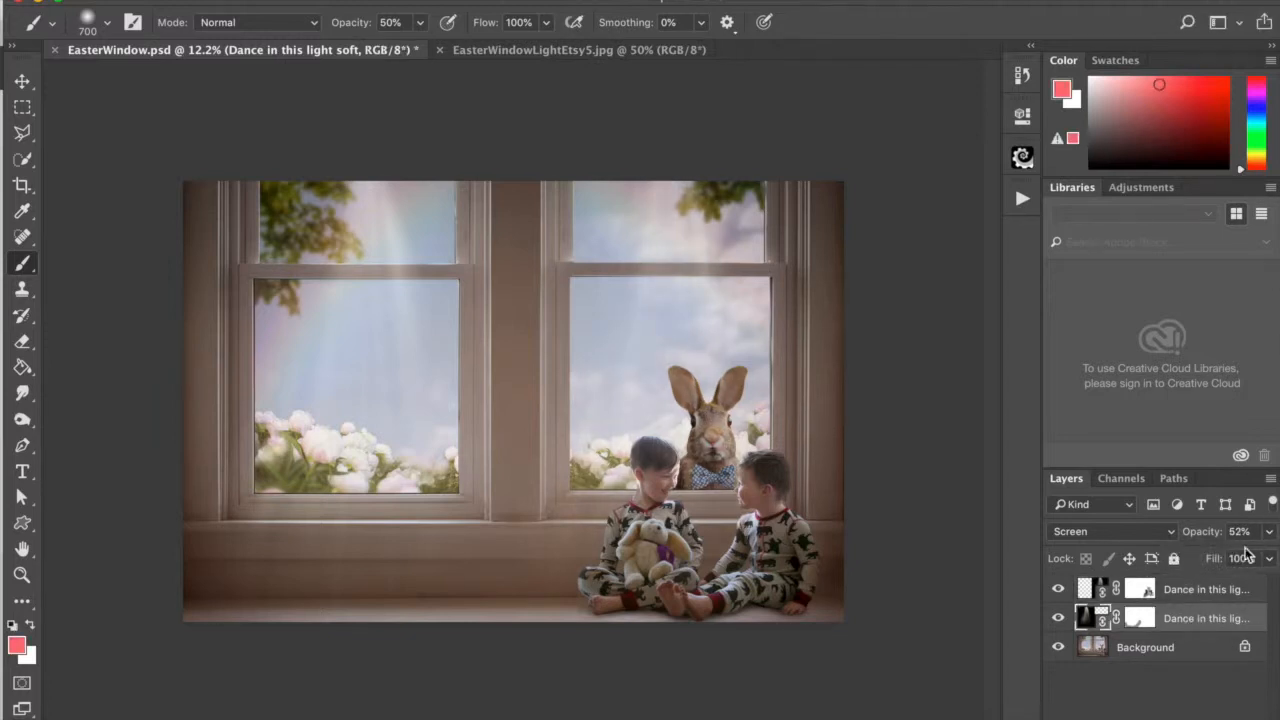
Step: Set the left-window light layer's opacity to 40% and flatten the image
{"action": "left_click", "coordinate": [1224, 591]}
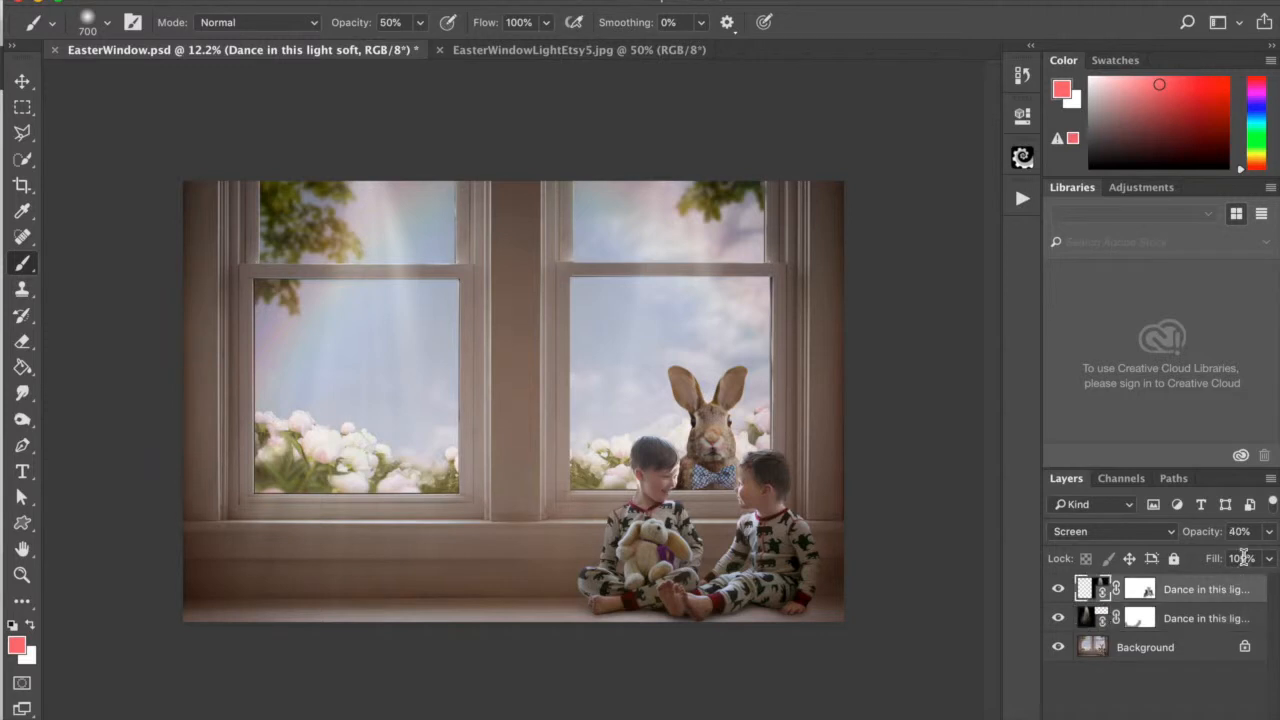
{"action": "left_click", "coordinate": [1223, 618]}
{"action": "left_click", "coordinate": [1266, 532]}
{"action": "left_click_drag", "start_coordinate": [1210, 553], "coordinate": [1207, 553]}
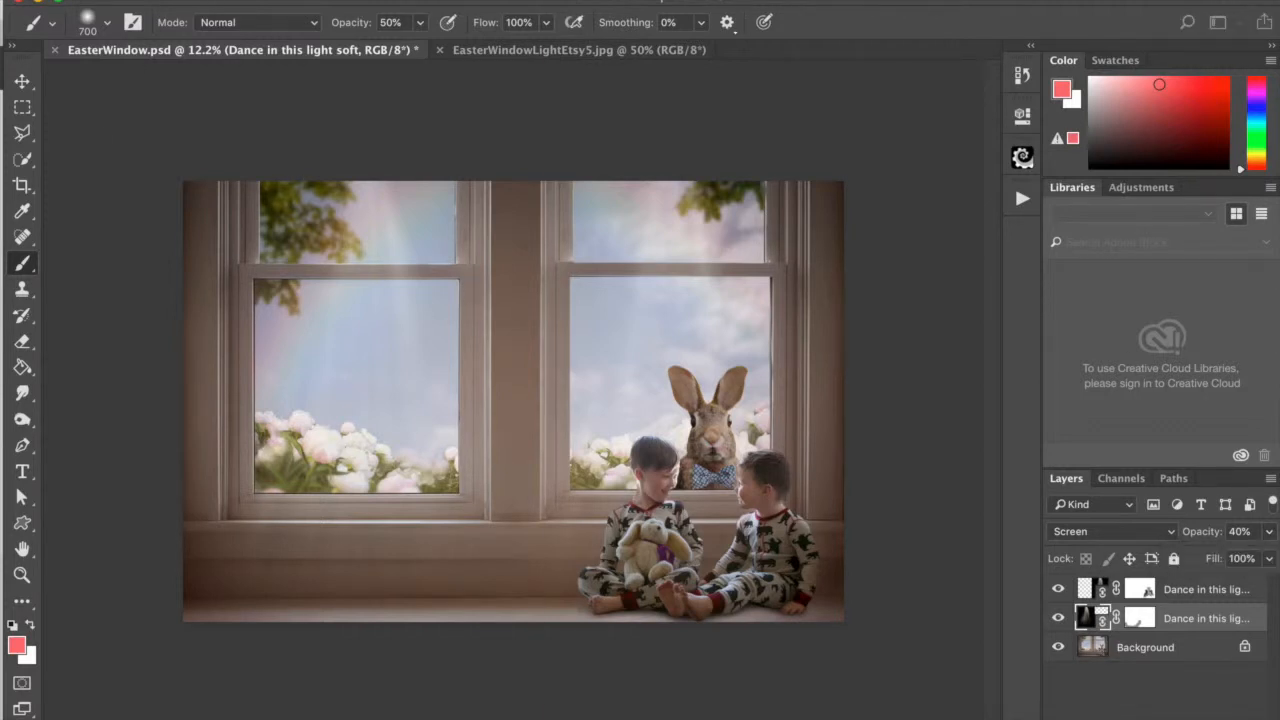
{"action": "left_click", "coordinate": [324, 1]}
{"action": "left_click", "coordinate": [352, 713]}
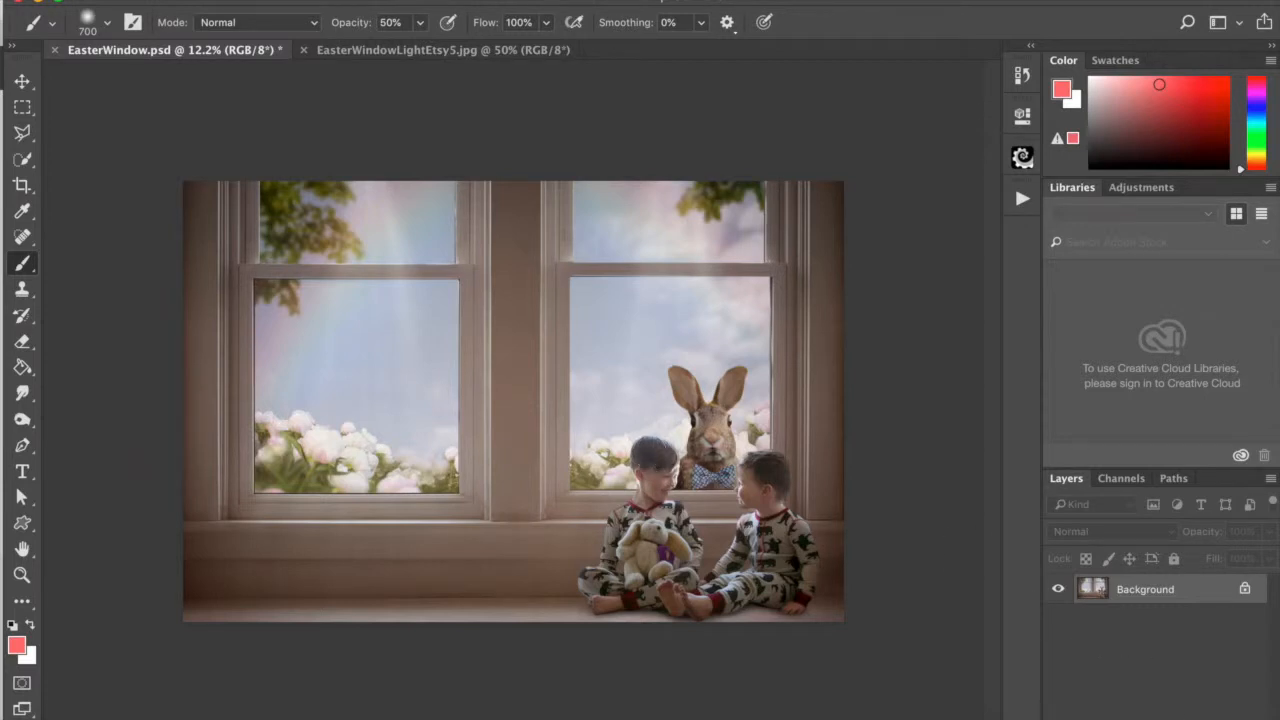
Step: Add a Curves adjustment layer that slightly darkens the midtones and invert its mask to black
{"action": "left_click", "coordinate": [1162, 717]}
{"action": "left_click", "coordinate": [1162, 462]}
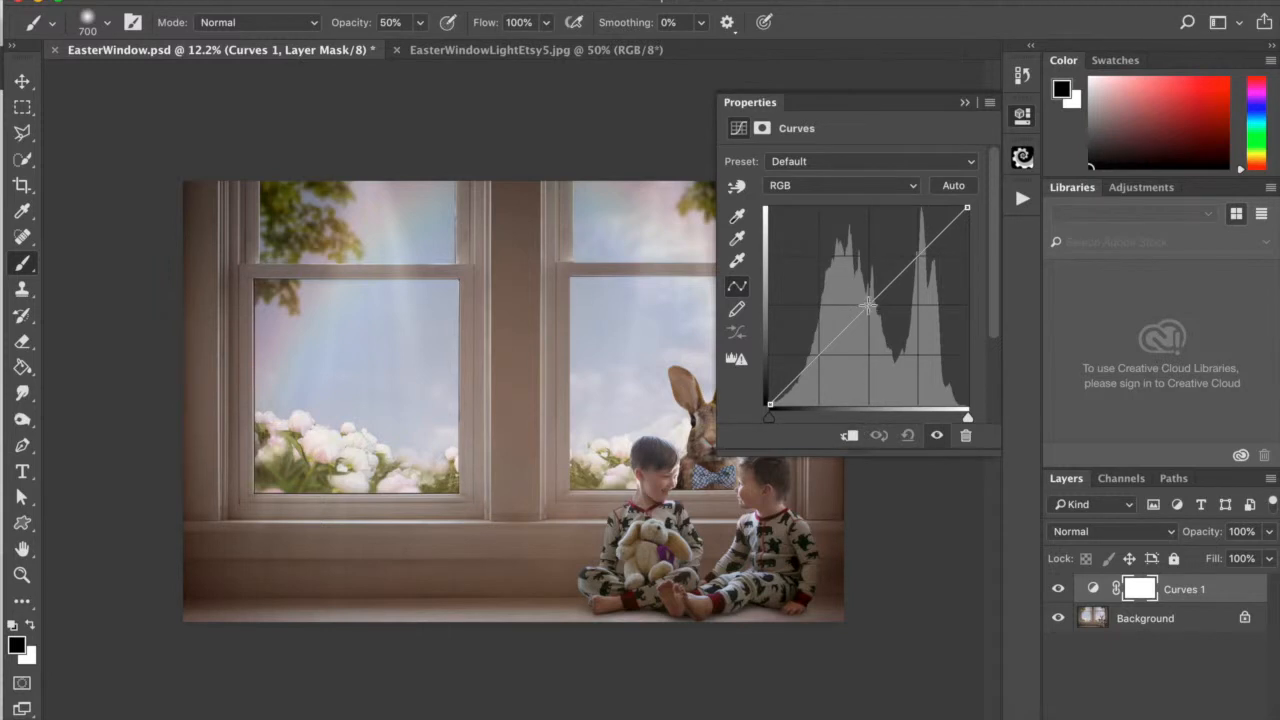
{"action": "left_click_drag", "start_coordinate": [868, 305], "coordinate": [876, 309]}
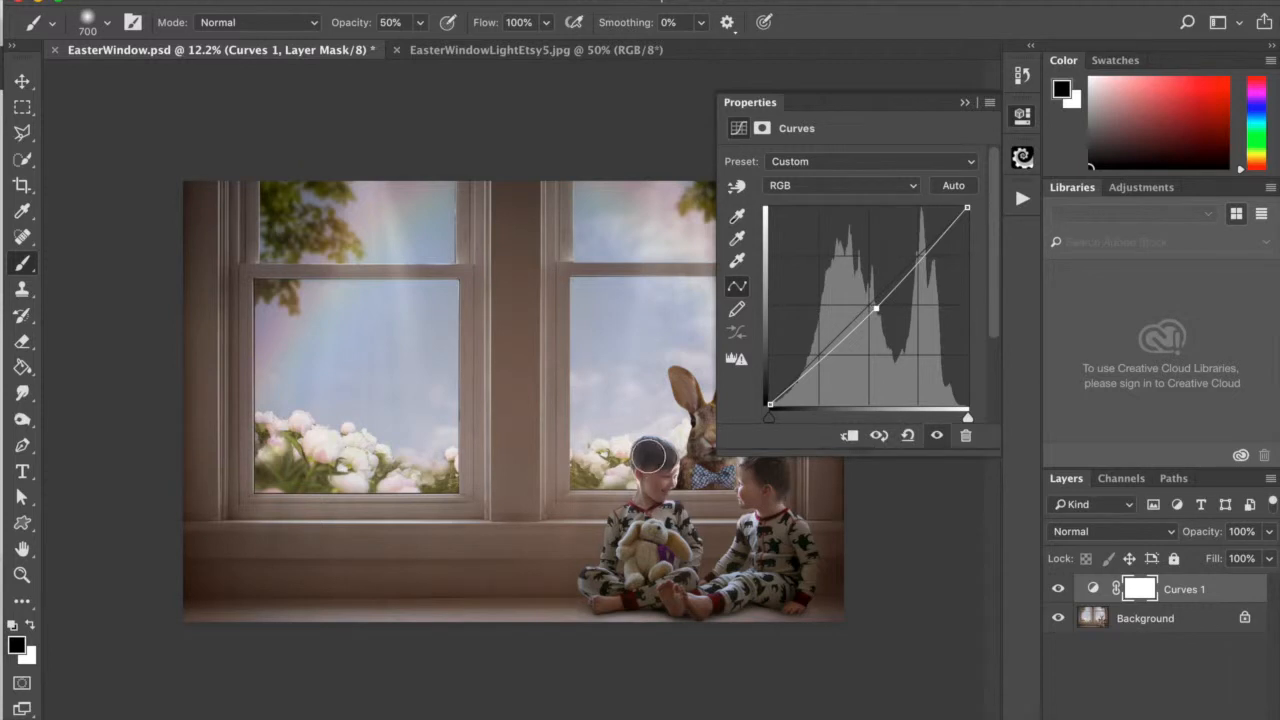
{"action": "left_click", "coordinate": [967, 103]}
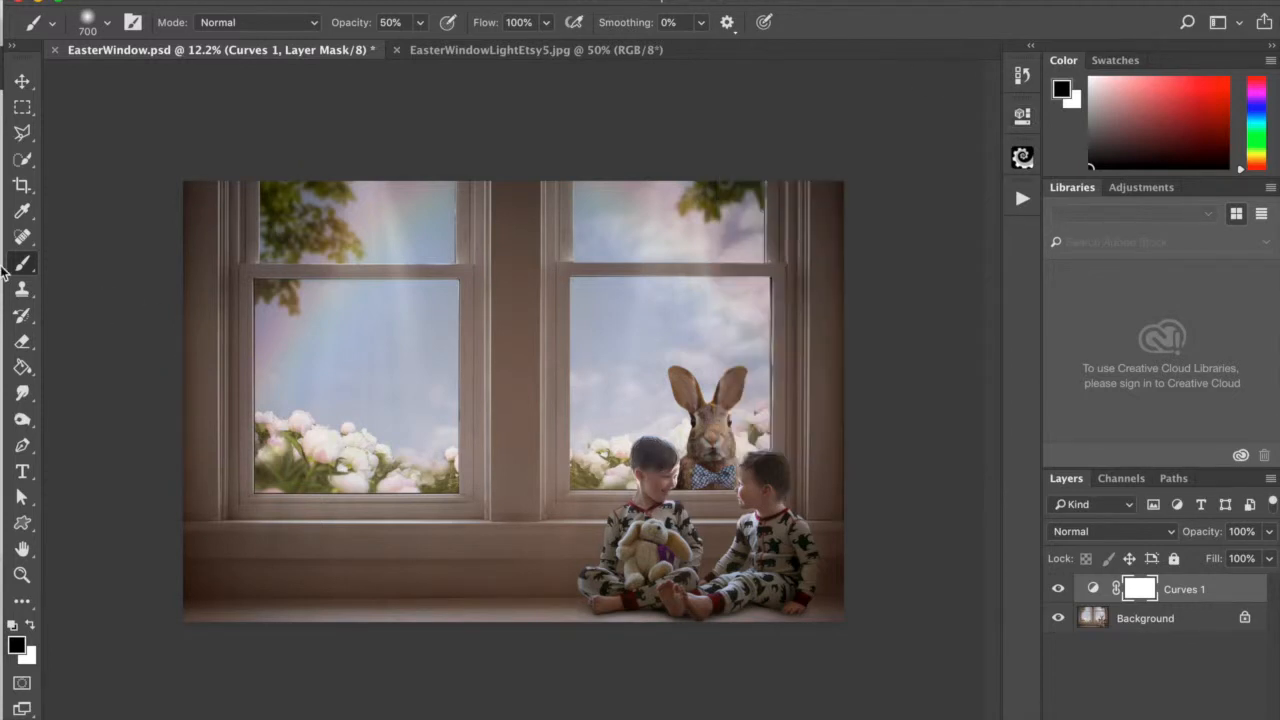
{"action": "double_click", "coordinate": [1142, 590]}
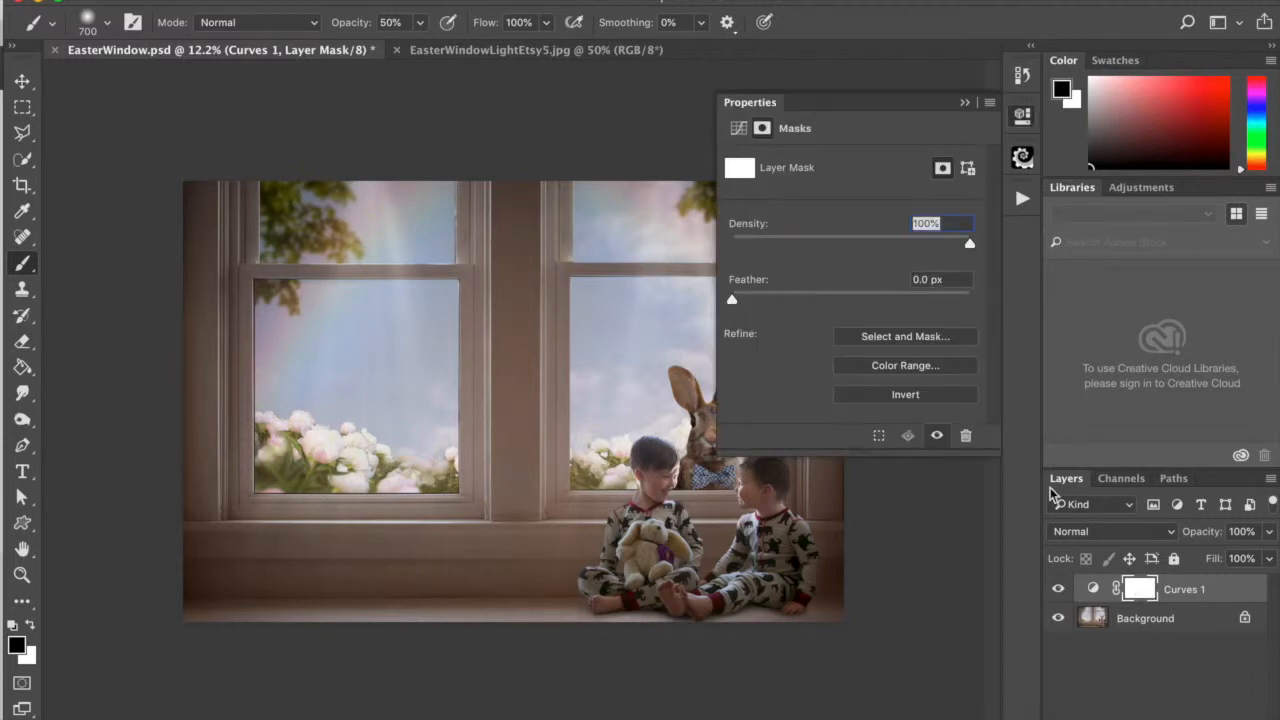
{"action": "left_click", "coordinate": [886, 394]}
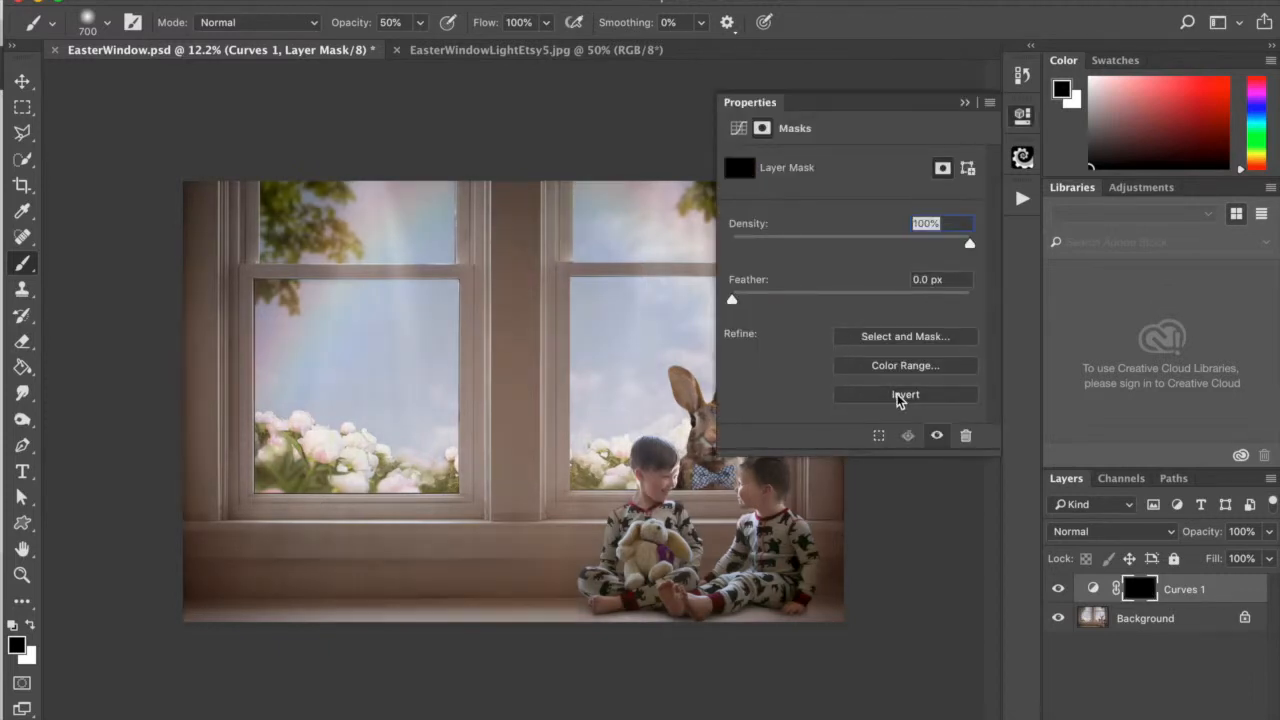
{"action": "left_click", "coordinate": [965, 102]}
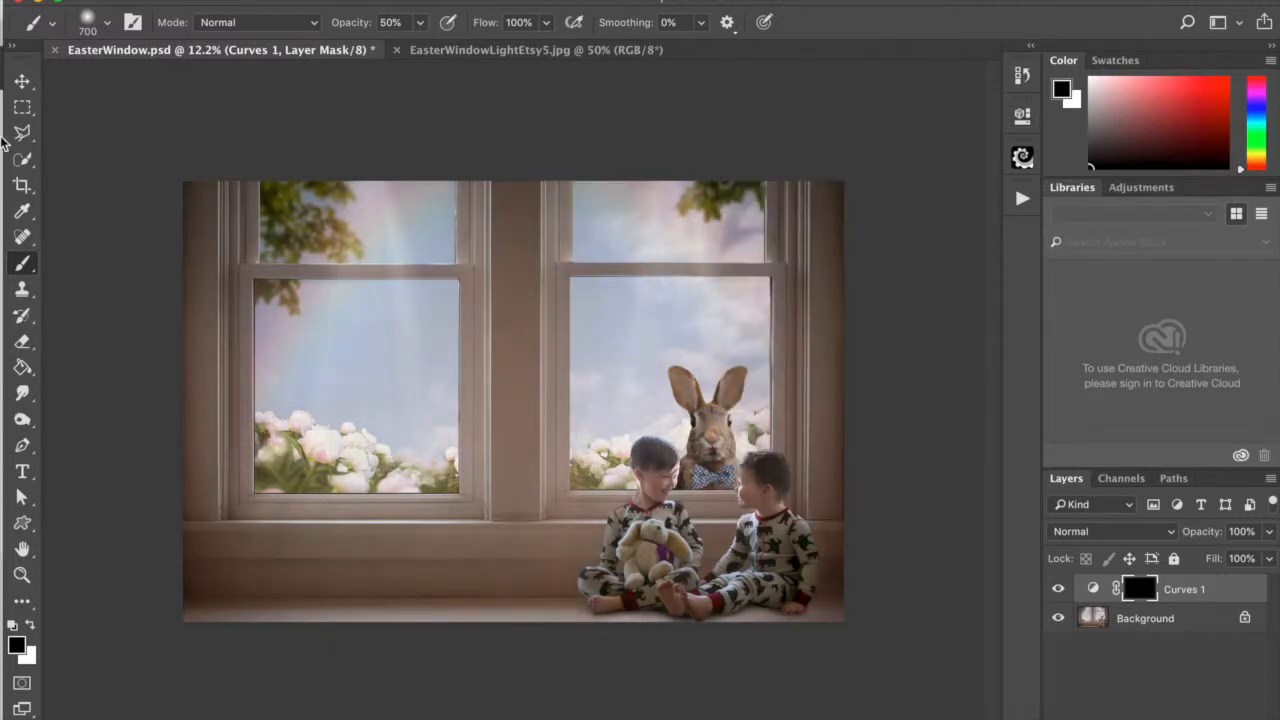
Step: Paint the darkening in over the boys on the Curves mask with a white 50% opacity brush, varying its size down to 200
{"action": "left_click", "coordinate": [32, 623]}
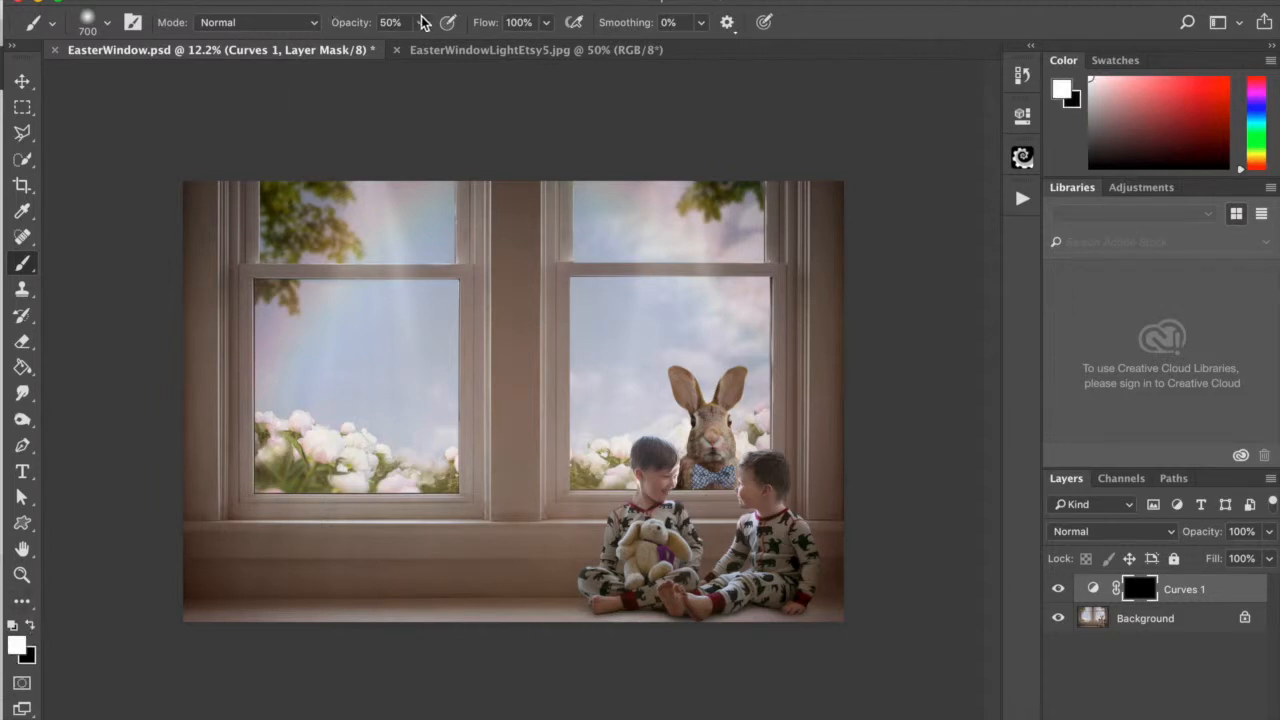
{"action": "key", "text": "bracketleft"}
{"action": "key", "text": "bracketright"}
{"action": "key", "text": "bracketleft"}
{"action": "key", "text": "bracketleft"}
{"action": "key", "text": "bracketleft"}
{"action": "key", "text": "bracketleft"}
{"action": "key", "text": "bracketright"}
{"action": "key", "text": "bracketright"}
{"action": "key", "text": "bracketright"}
{"action": "key", "text": "bracketright"}
{"action": "key", "text": "bracketright"}
{"action": "key", "text": "bracketleft"}
{"action": "key", "text": "bracketleft"}
{"action": "key", "text": "bracketleft"}
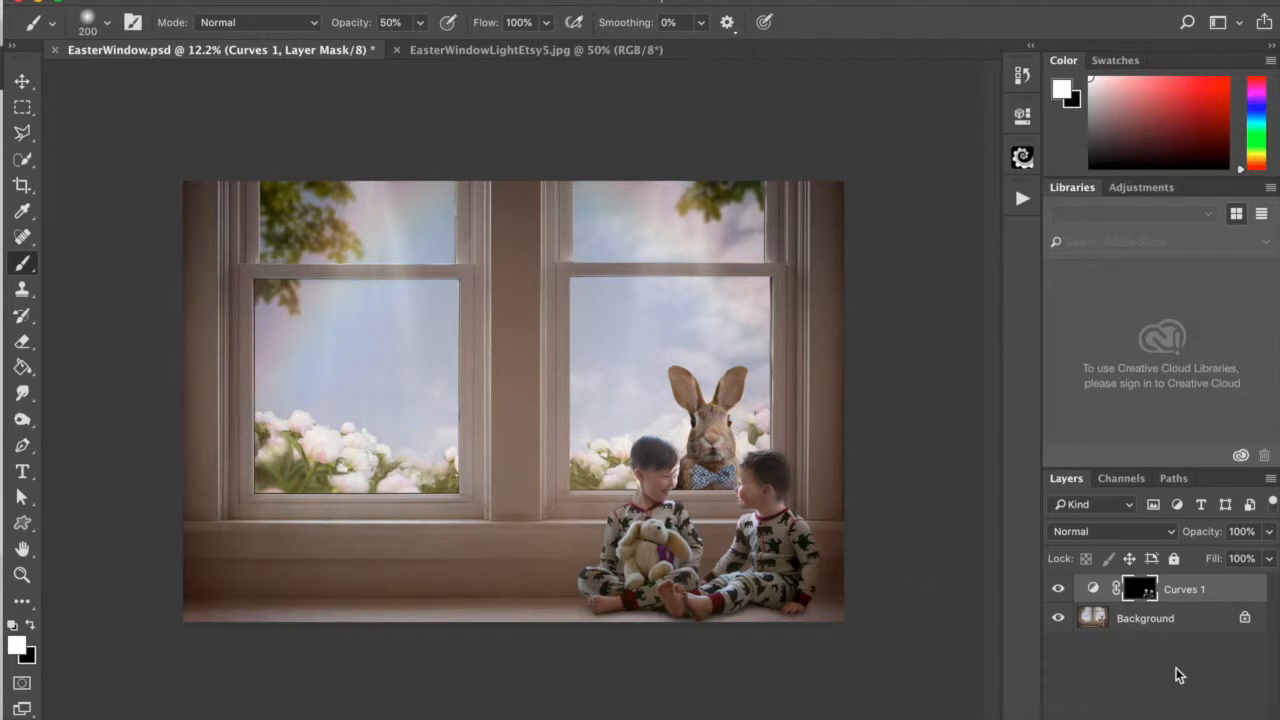
Step: Add a second Curves adjustment layer directly above the background that slightly brightens the midtones, and invert its mask to black
{"action": "left_click", "coordinate": [1168, 624]}
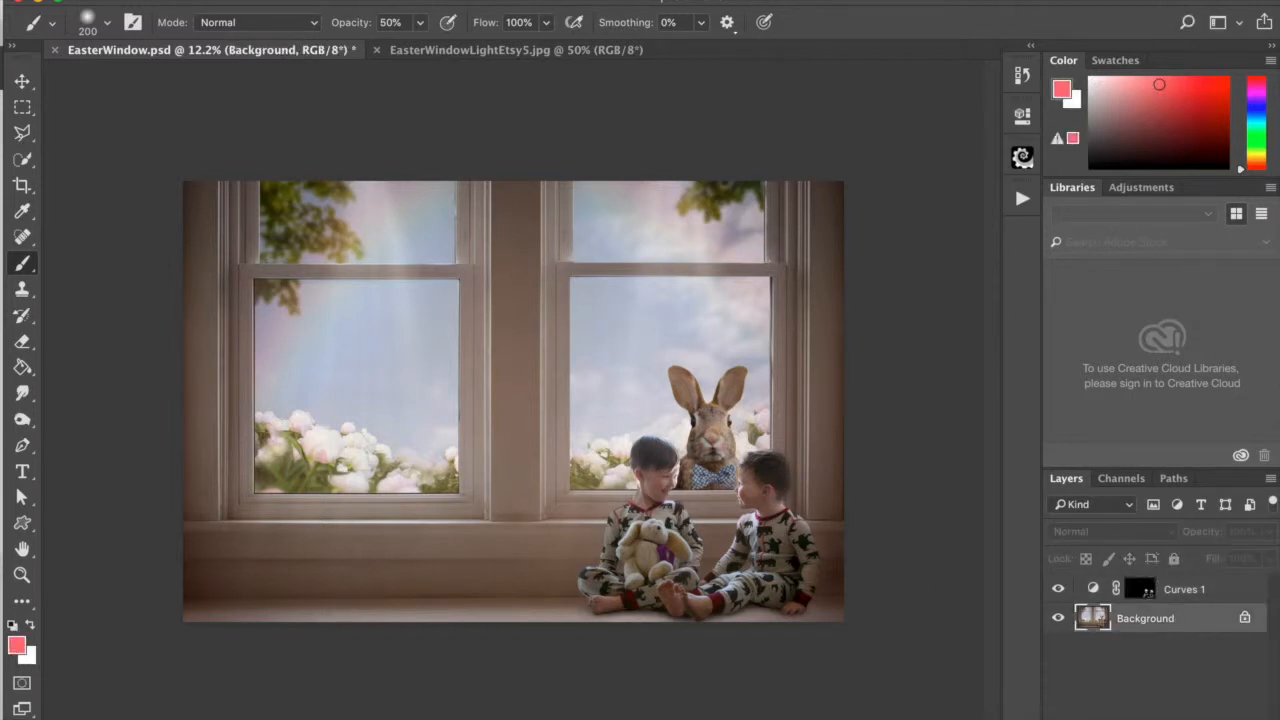
{"action": "left_click", "coordinate": [1170, 712]}
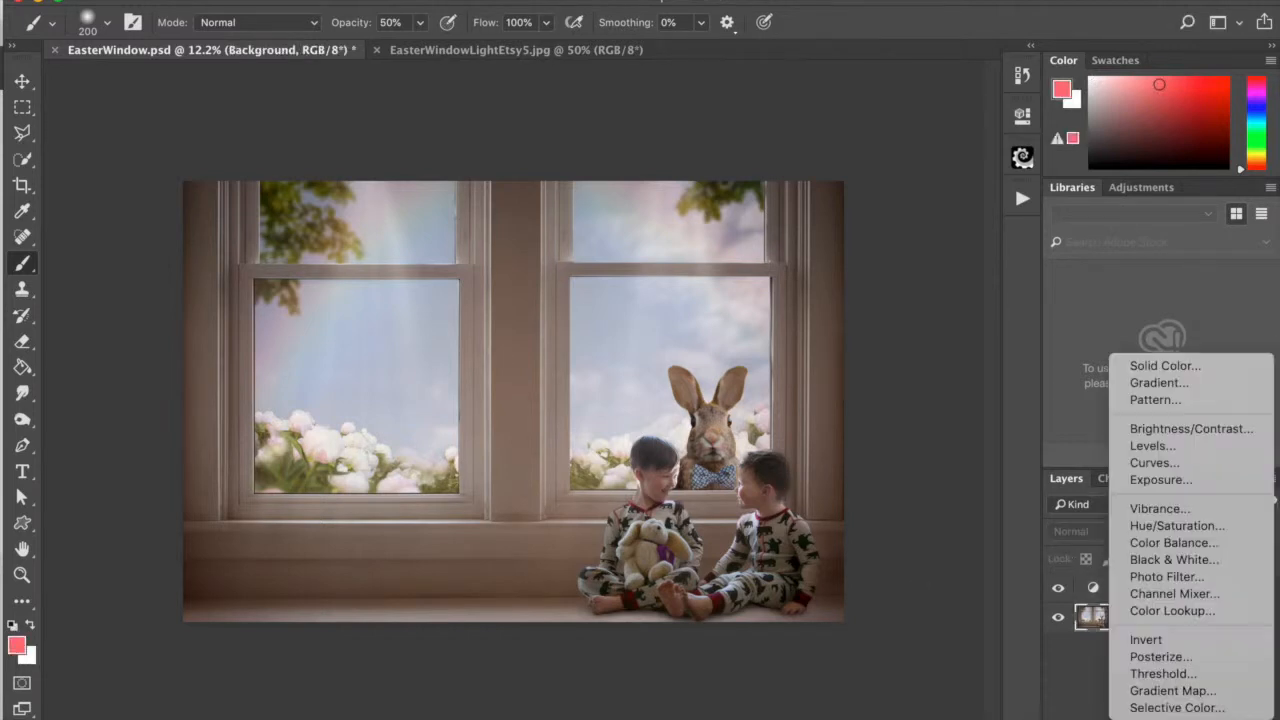
{"action": "left_click", "coordinate": [1156, 462]}
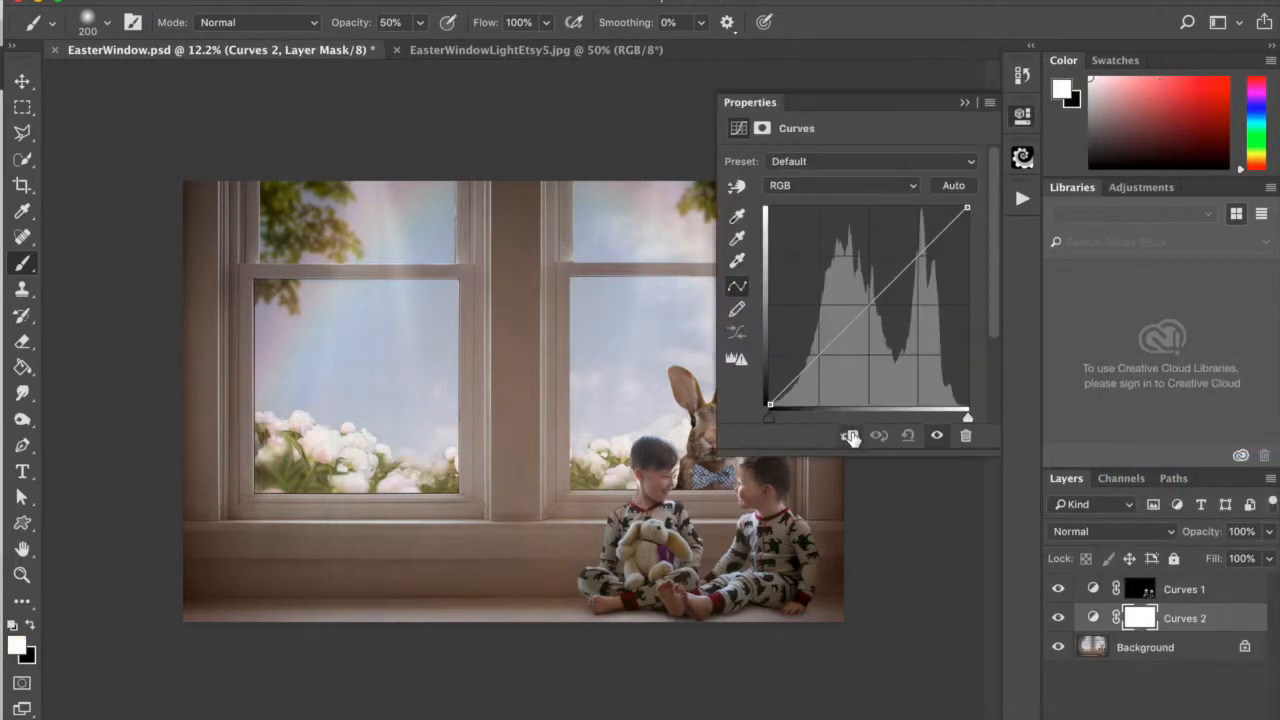
{"action": "left_click_drag", "start_coordinate": [870, 305], "coordinate": [865, 300]}
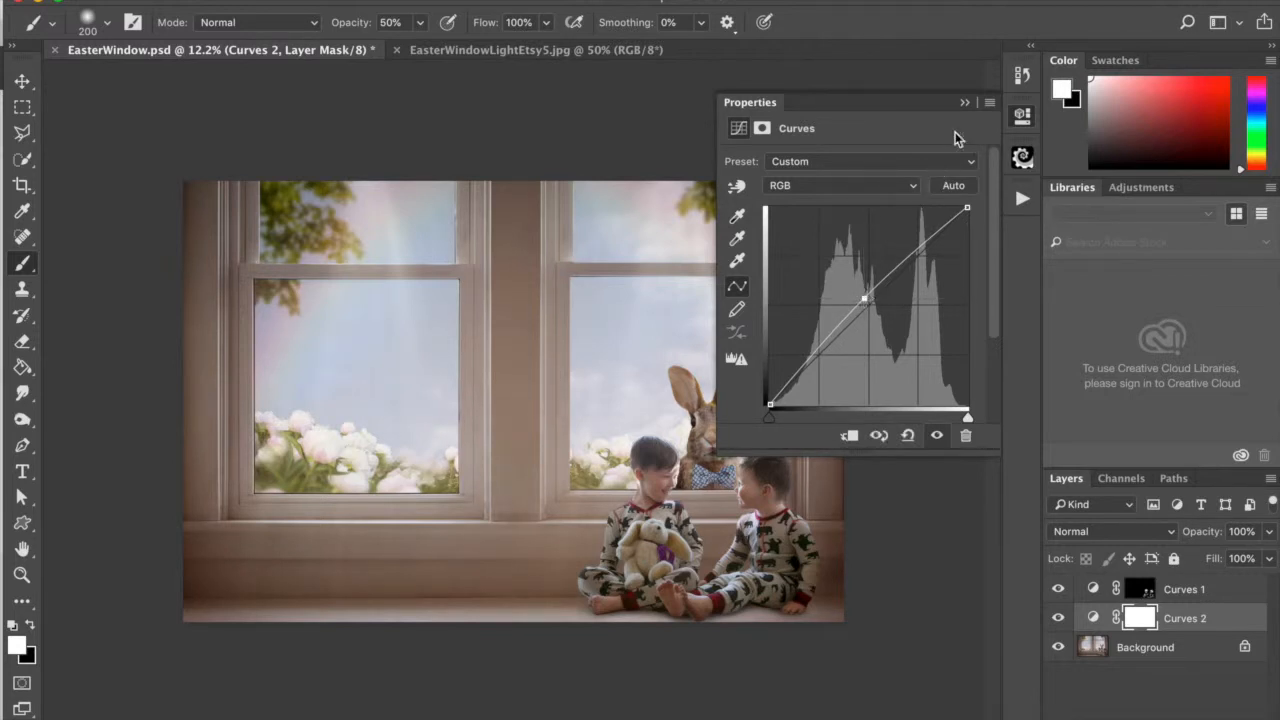
{"action": "left_click", "coordinate": [965, 102]}
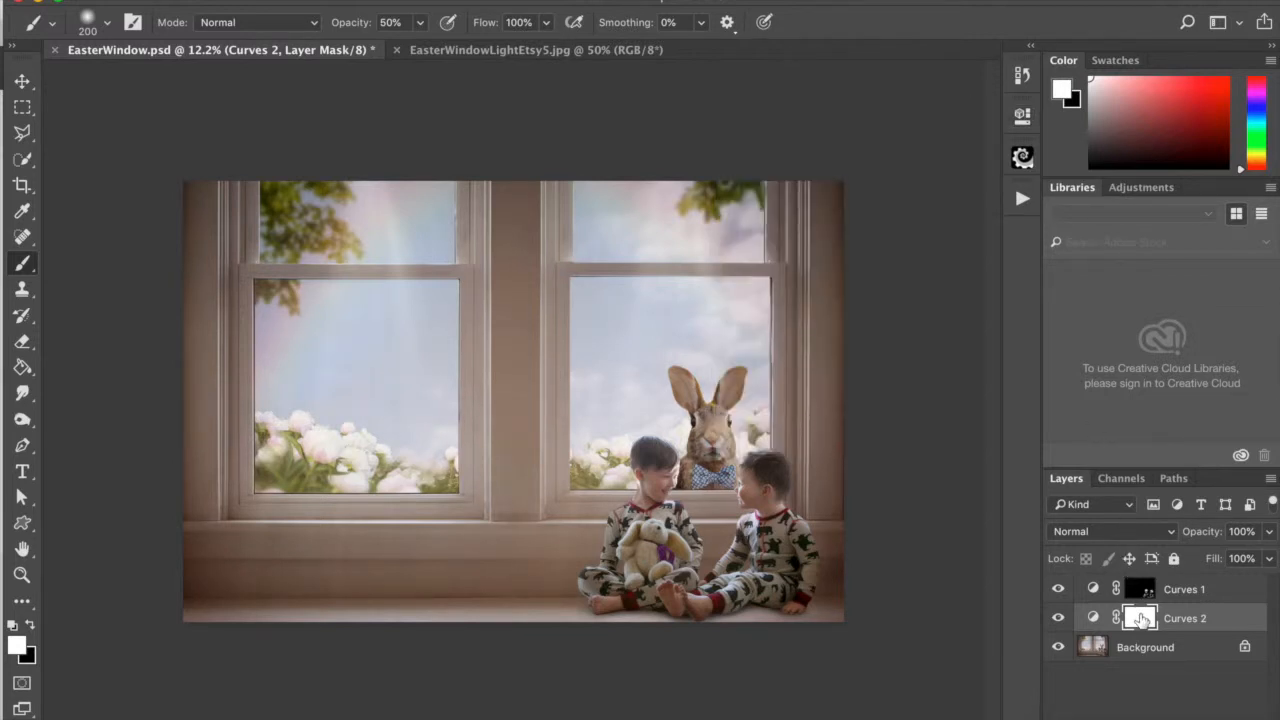
{"action": "double_click", "coordinate": [1140, 619]}
{"action": "left_click", "coordinate": [908, 396]}
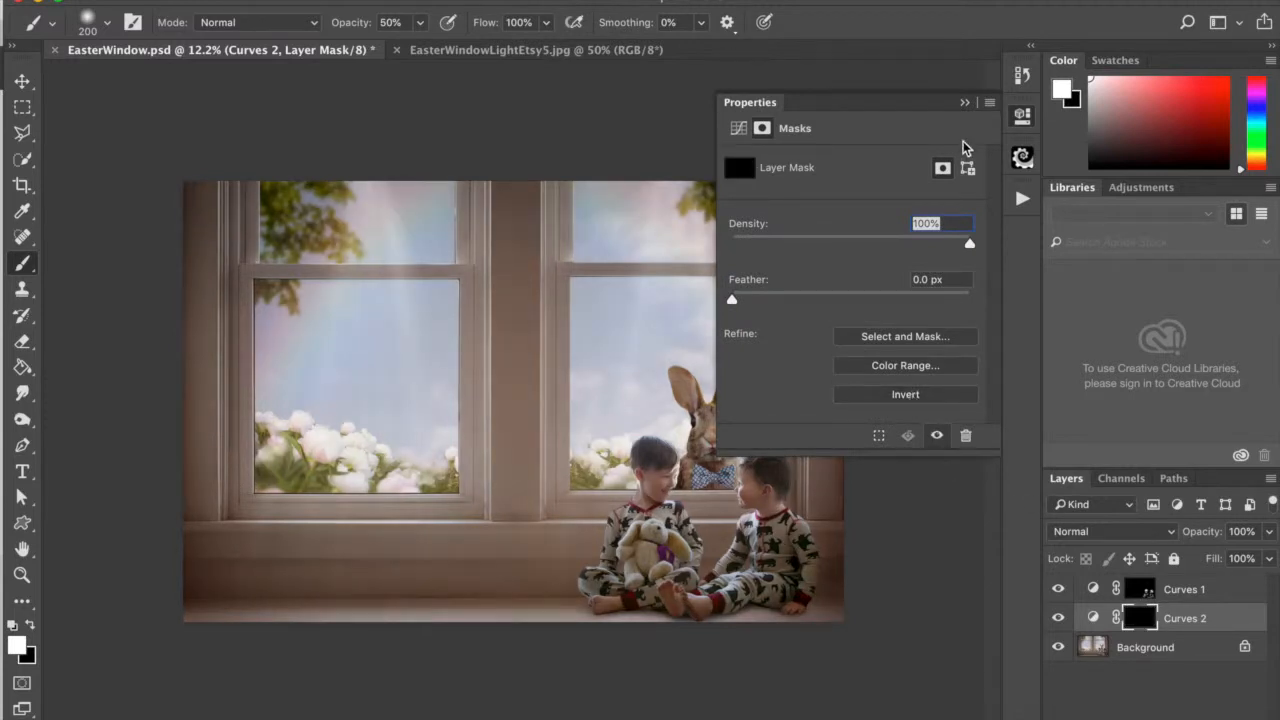
{"action": "left_click", "coordinate": [965, 102]}
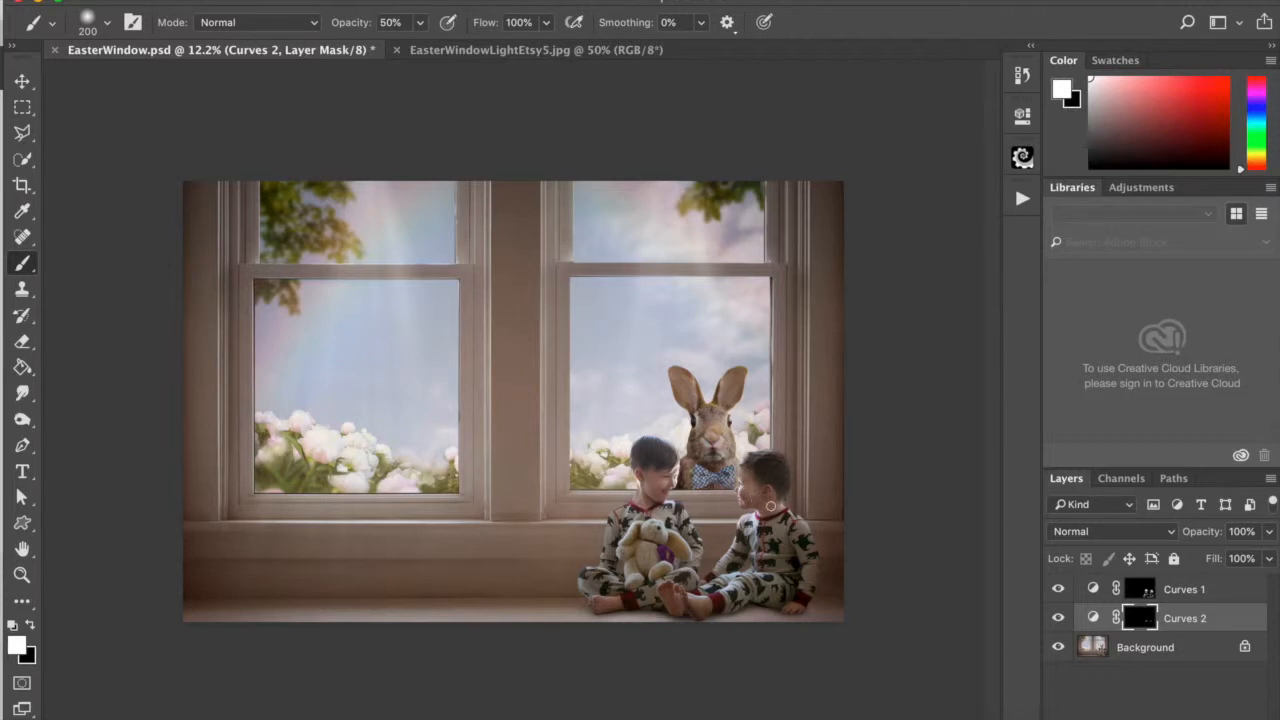
Step: Paint the brightening in over the boys with a white brush at size 300 and flatten the image
{"action": "key", "text": "bracketright"}
{"action": "key", "text": "bracketright"}
{"action": "mouse_move", "coordinate": [613, 531]}
{"action": "left_mouse_down"}
{"action": "mouse_move", "coordinate": [645, 513]}
{"action": "mouse_move", "coordinate": [687, 531]}
{"action": "left_mouse_up"}
{"action": "left_click", "coordinate": [320, 1]}
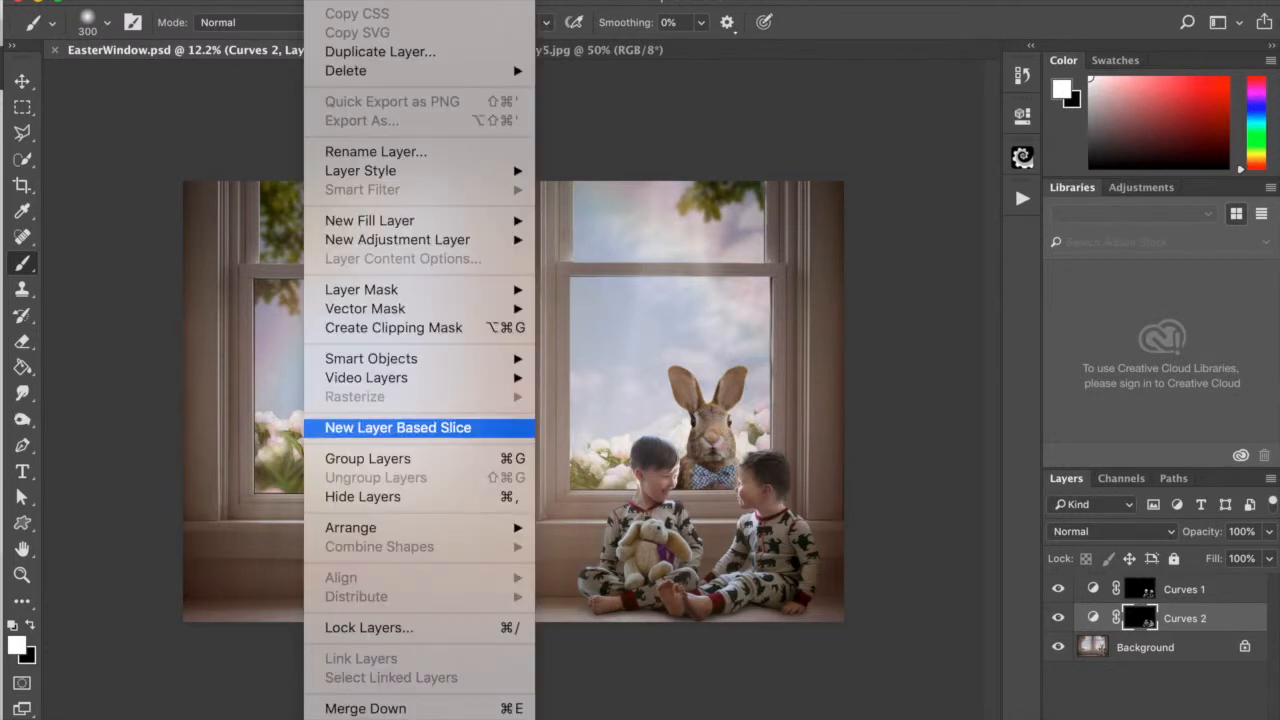
{"action": "left_click", "coordinate": [364, 710]}
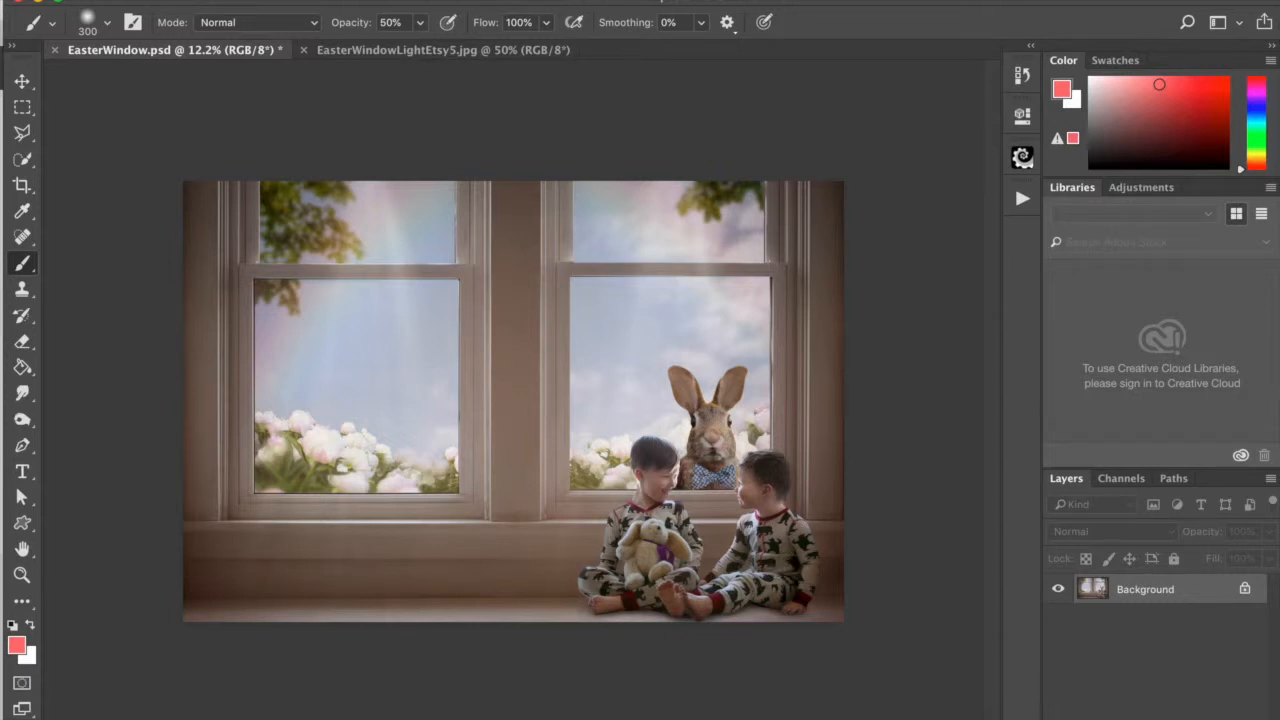
Step: Add a Color Balance adjustment layer with midtones shifted slightly toward yellow and invert its mask to black
{"action": "left_click", "coordinate": [1161, 718]}
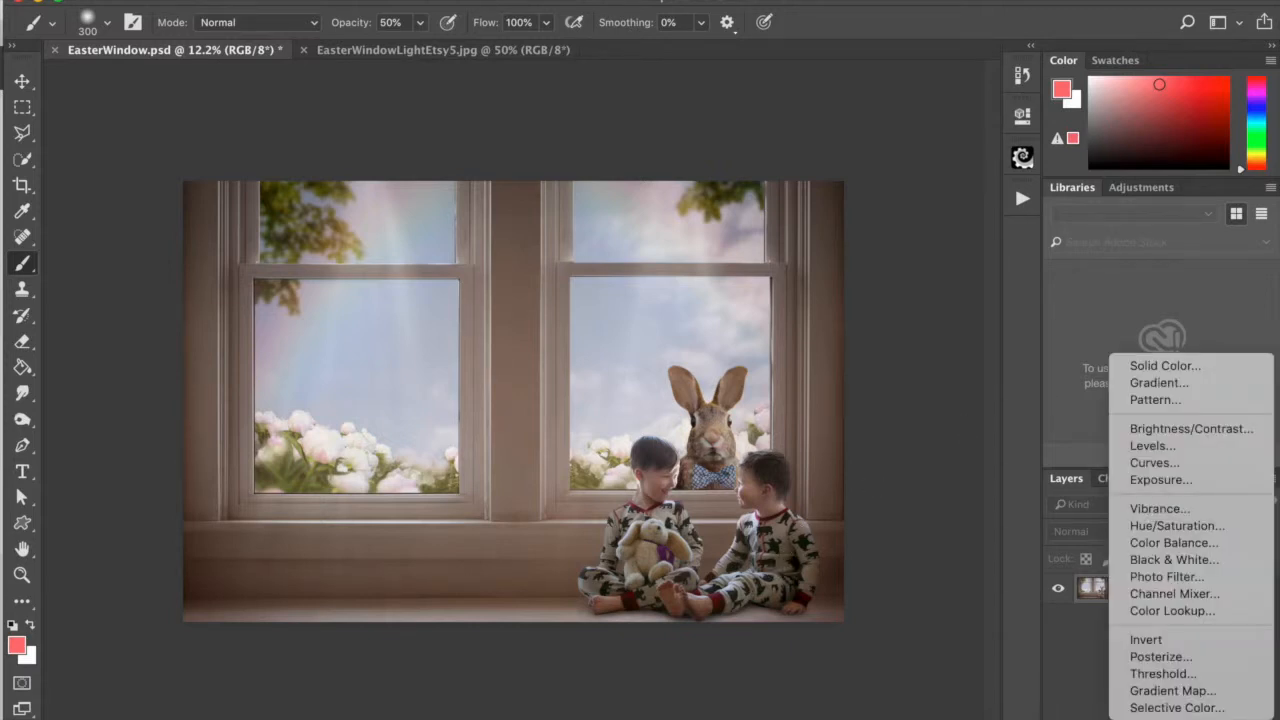
{"action": "left_click", "coordinate": [1174, 542]}
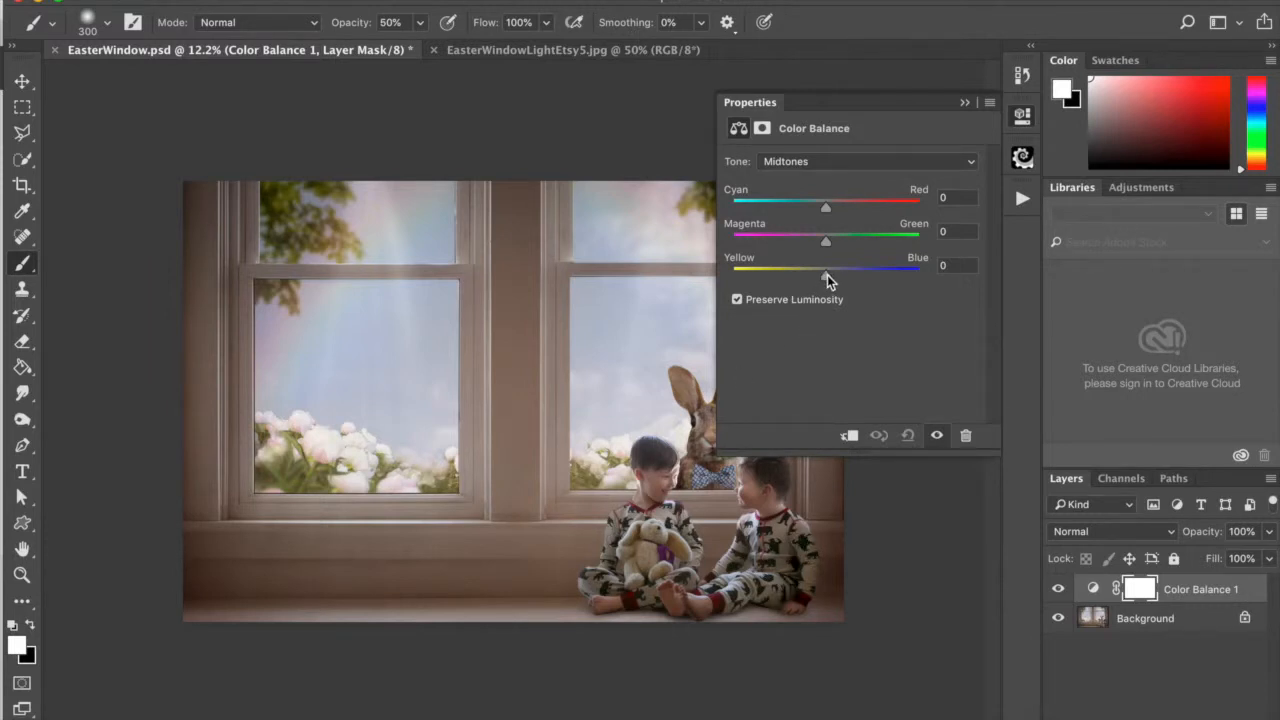
{"action": "left_click_drag", "start_coordinate": [828, 275], "coordinate": [825, 275]}
{"action": "left_click", "coordinate": [964, 102]}
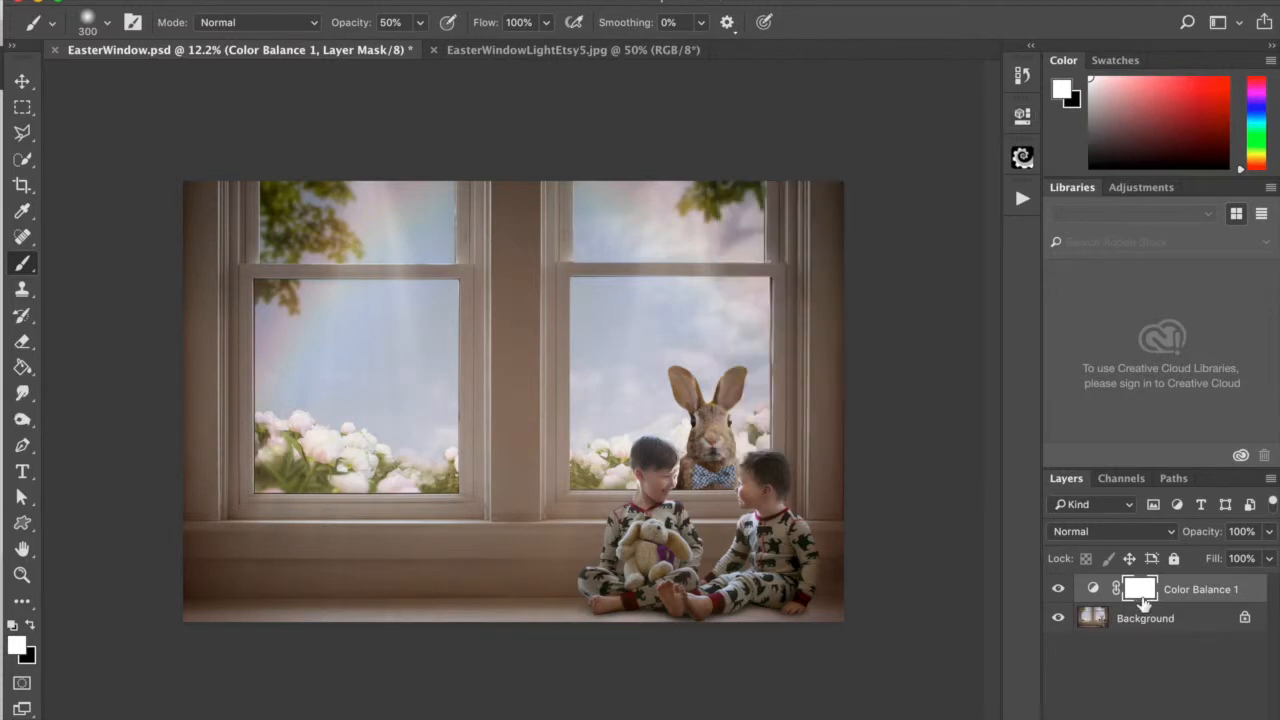
{"action": "double_click", "coordinate": [1140, 589]}
{"action": "left_click", "coordinate": [947, 393]}
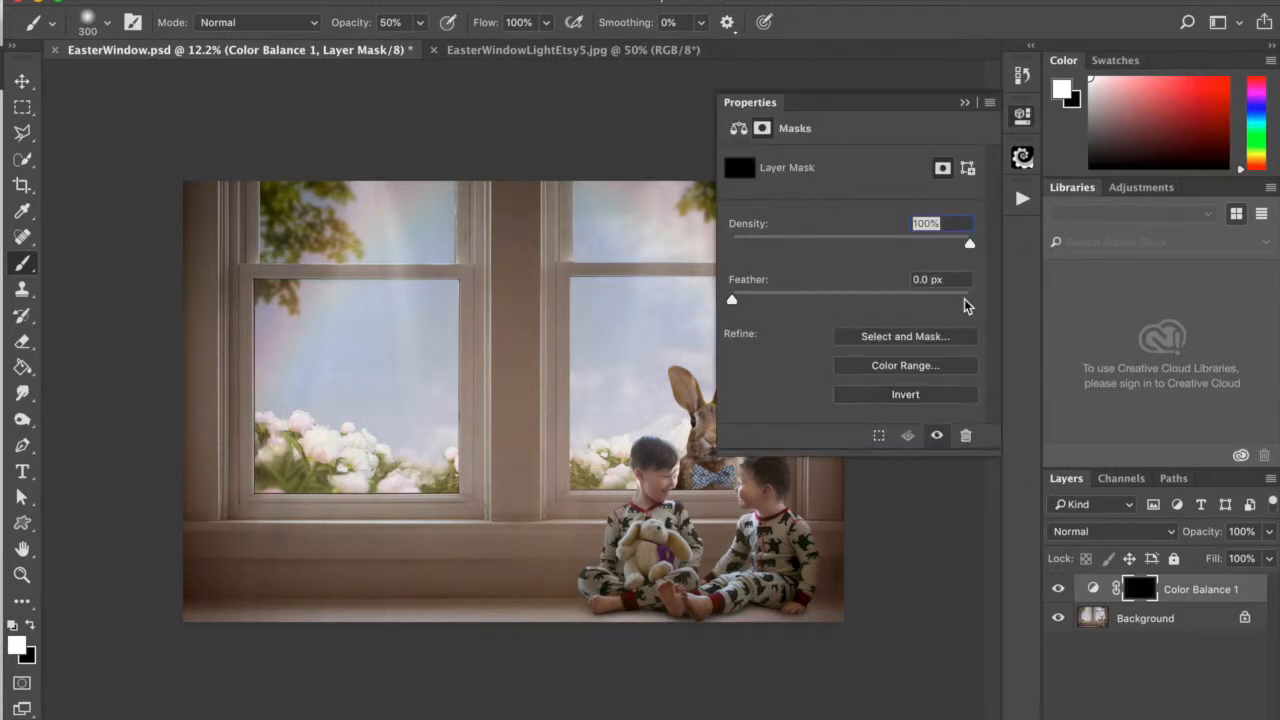
{"action": "left_click", "coordinate": [964, 102]}
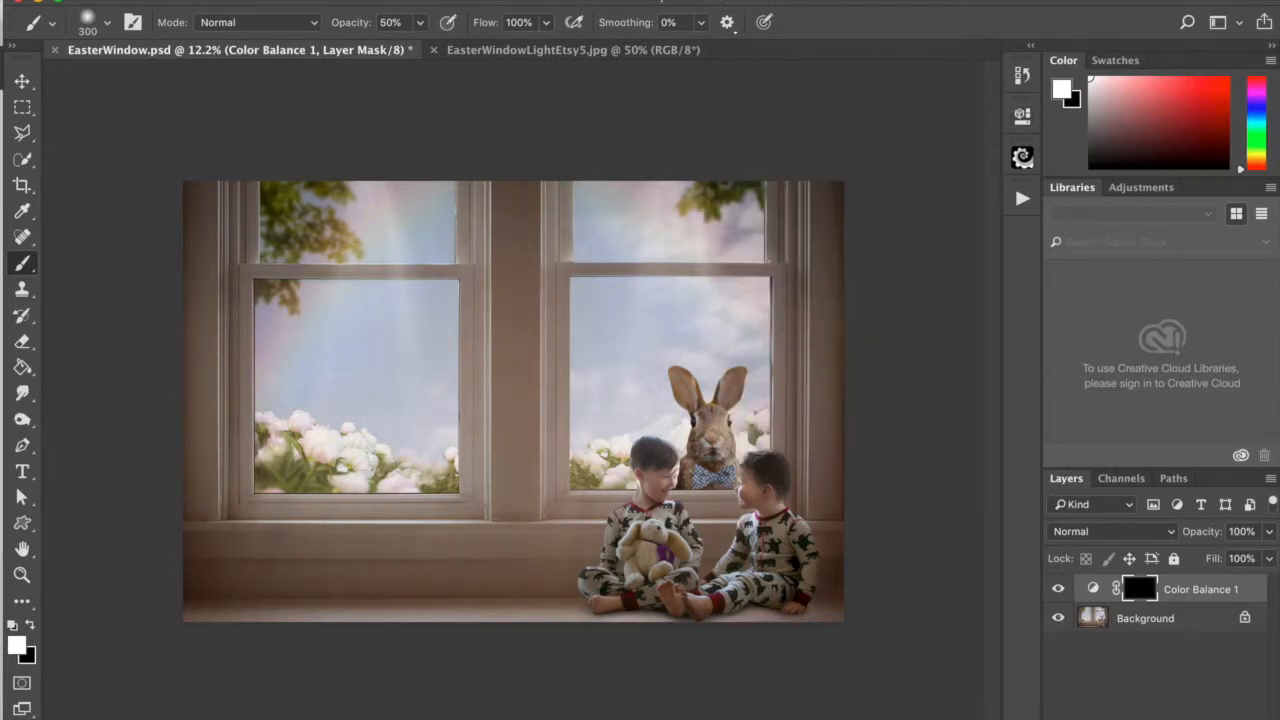
Step: Paint the colour shift in over the boys with a white brush, ending at size 400, and flatten the image
{"action": "key", "text": "bracketright"}
{"action": "key", "text": "bracketright"}
{"action": "key", "text": "bracketright"}
{"action": "key", "text": "bracketright"}
{"action": "left_click_drag", "start_coordinate": [790, 562], "coordinate": [786, 565]}
{"action": "key", "text": "bracketleft"}
{"action": "key", "text": "bracketleft"}
{"action": "key", "text": "bracketleft"}
{"action": "left_click", "coordinate": [374, 1]}
{"action": "mouse_move", "coordinate": [328, 1]}
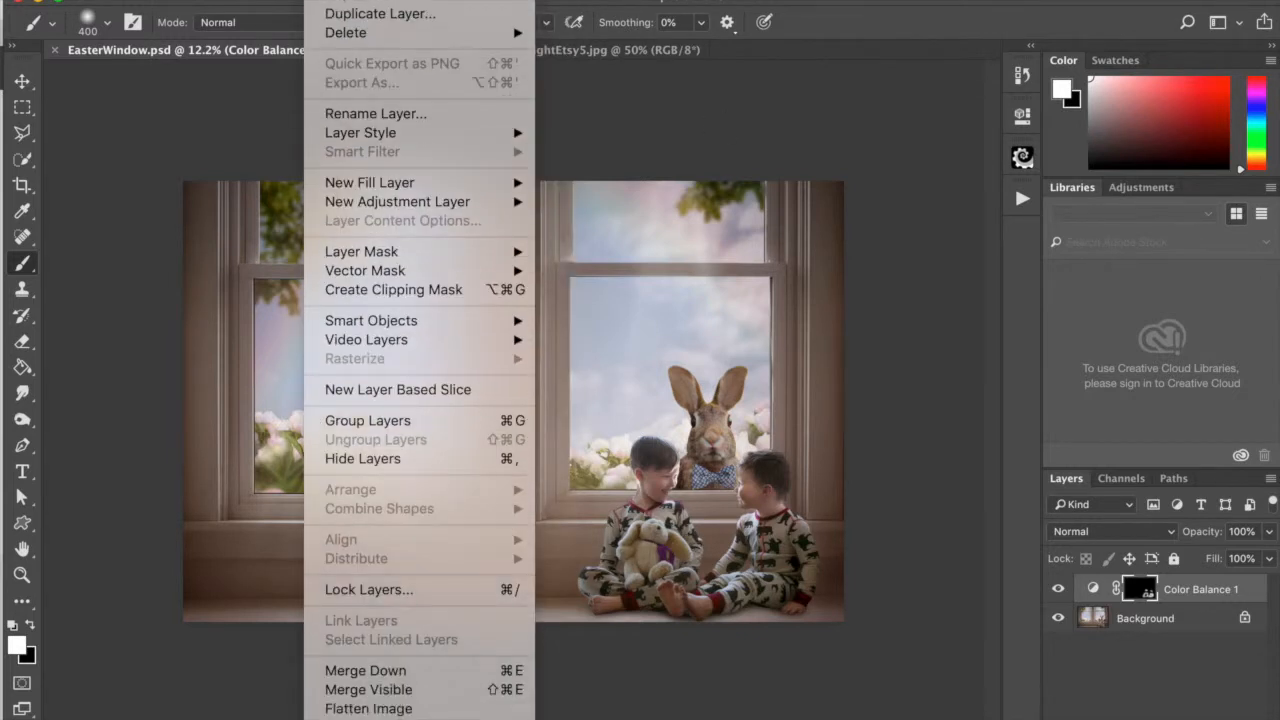
{"action": "left_click", "coordinate": [369, 713]}
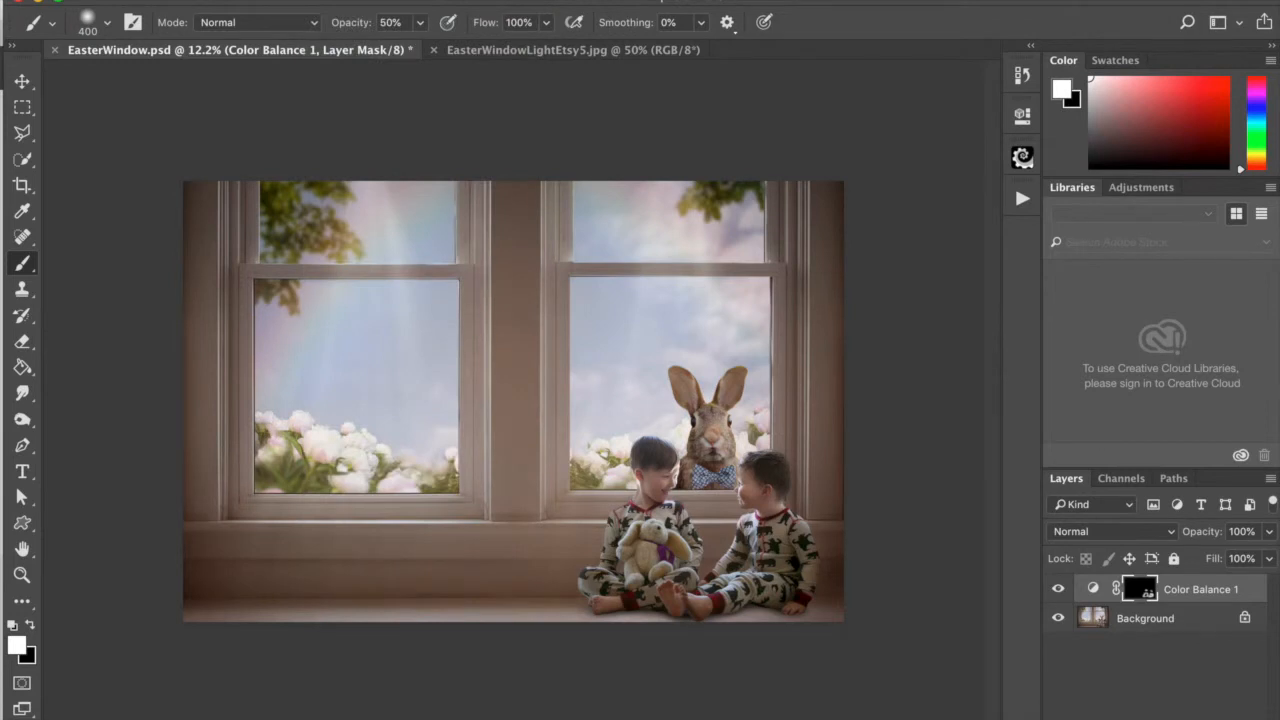
Step: Run the Easter action from the KCC Spring Collection set on the flattened image
{"action": "left_click", "coordinate": [1020, 198]}
{"action": "scroll", "coordinate": [829, 405], "scroll_direction": "down", "scroll_amount": 3}
{"action": "scroll", "coordinate": [829, 405], "scroll_direction": "up", "scroll_amount": 3}
{"action": "scroll", "coordinate": [829, 405], "scroll_direction": "down", "scroll_amount": 4}
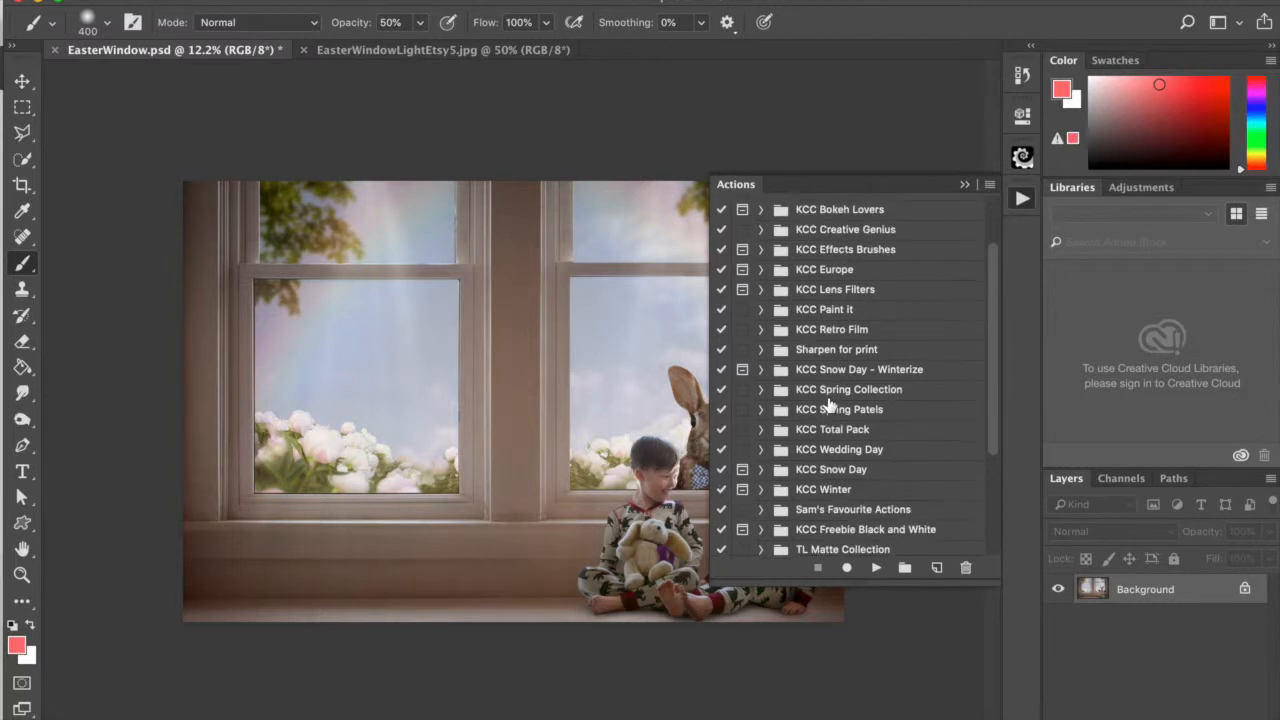
{"action": "left_click", "coordinate": [760, 390]}
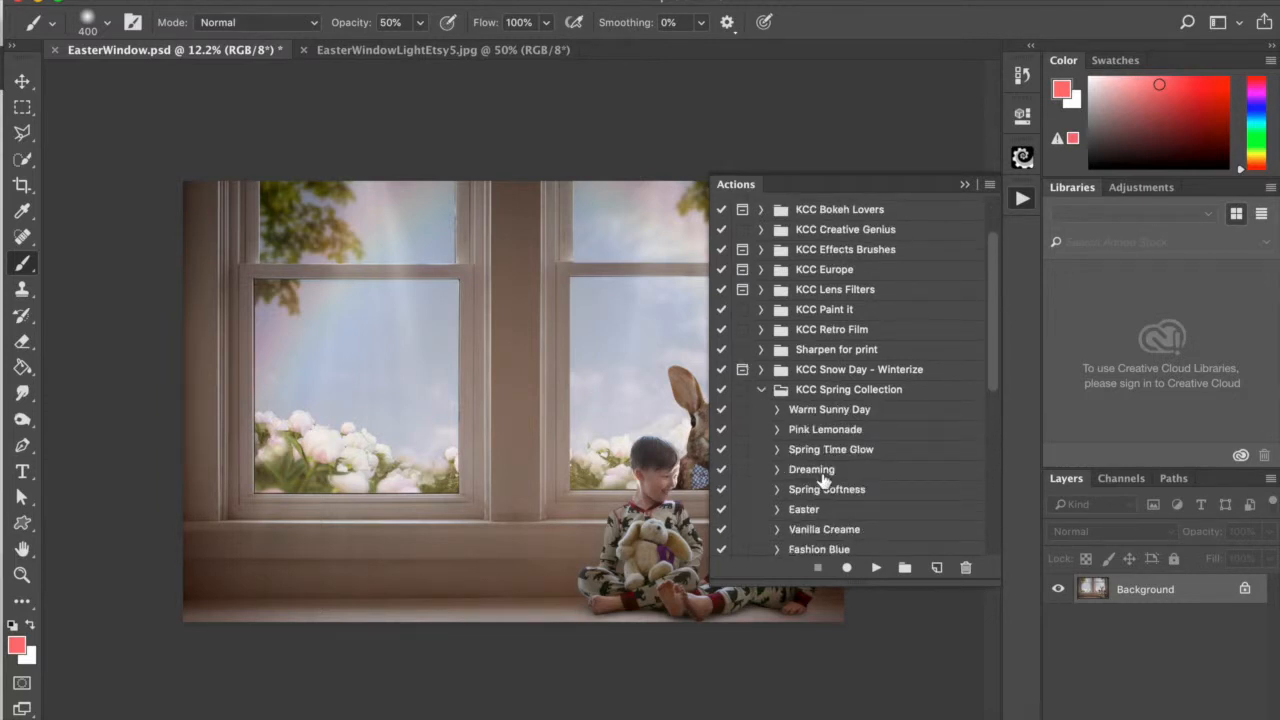
{"action": "left_click", "coordinate": [835, 511]}
{"action": "left_click", "coordinate": [876, 567]}
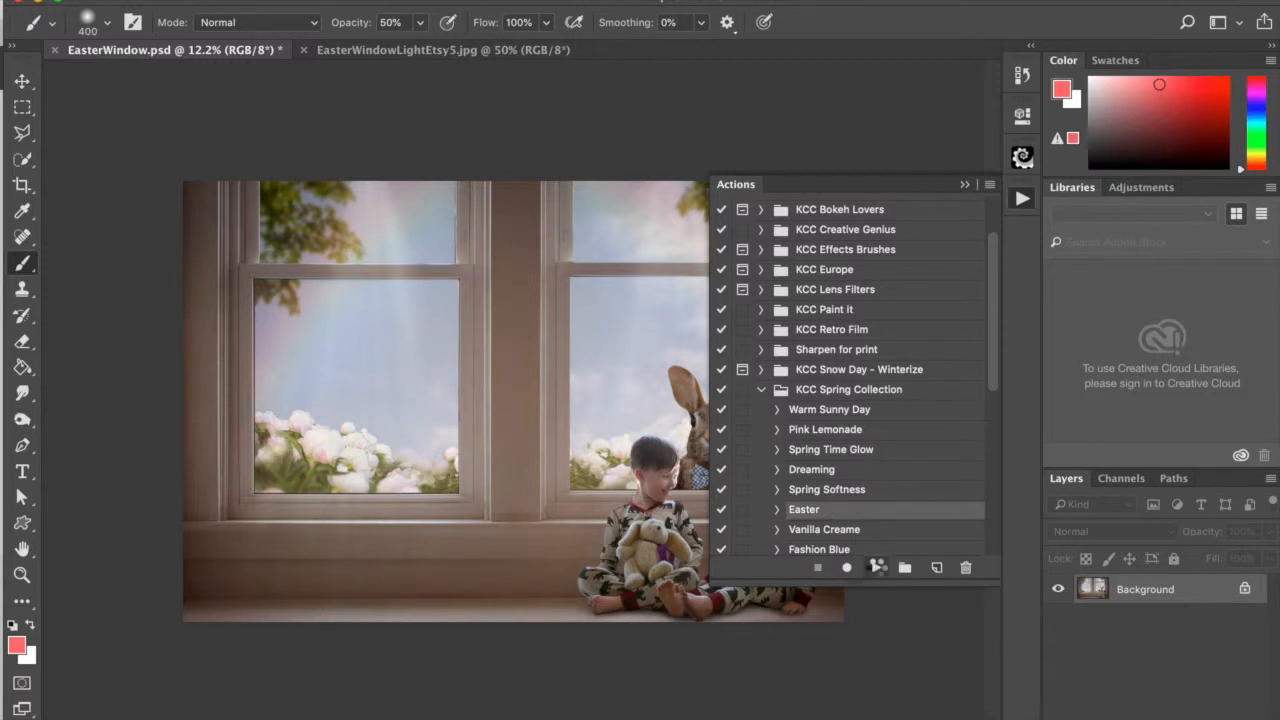
{"action": "left_click", "coordinate": [965, 184]}
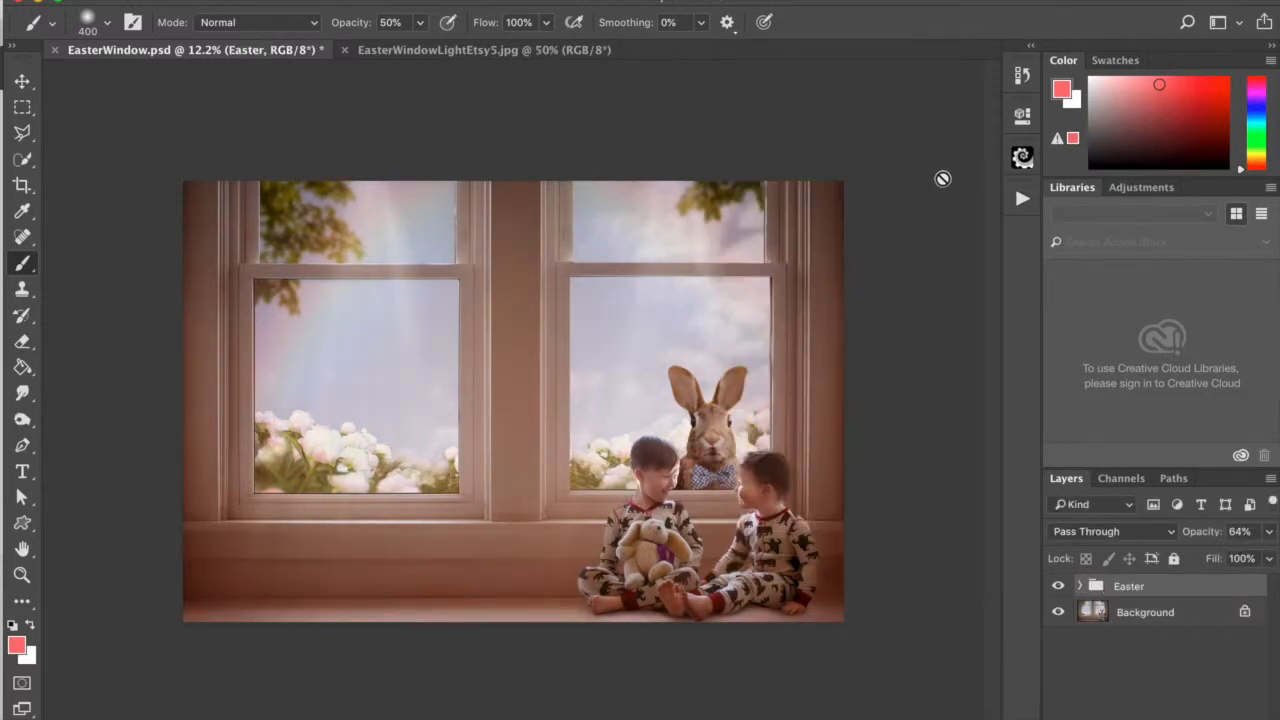
Step: Lower the Easter group's opacity to 21%, comparing the image with and without it, and add a layer mask to the group
{"action": "left_click", "coordinate": [1268, 531]}
{"action": "left_click_drag", "start_coordinate": [1235, 554], "coordinate": [1192, 558]}
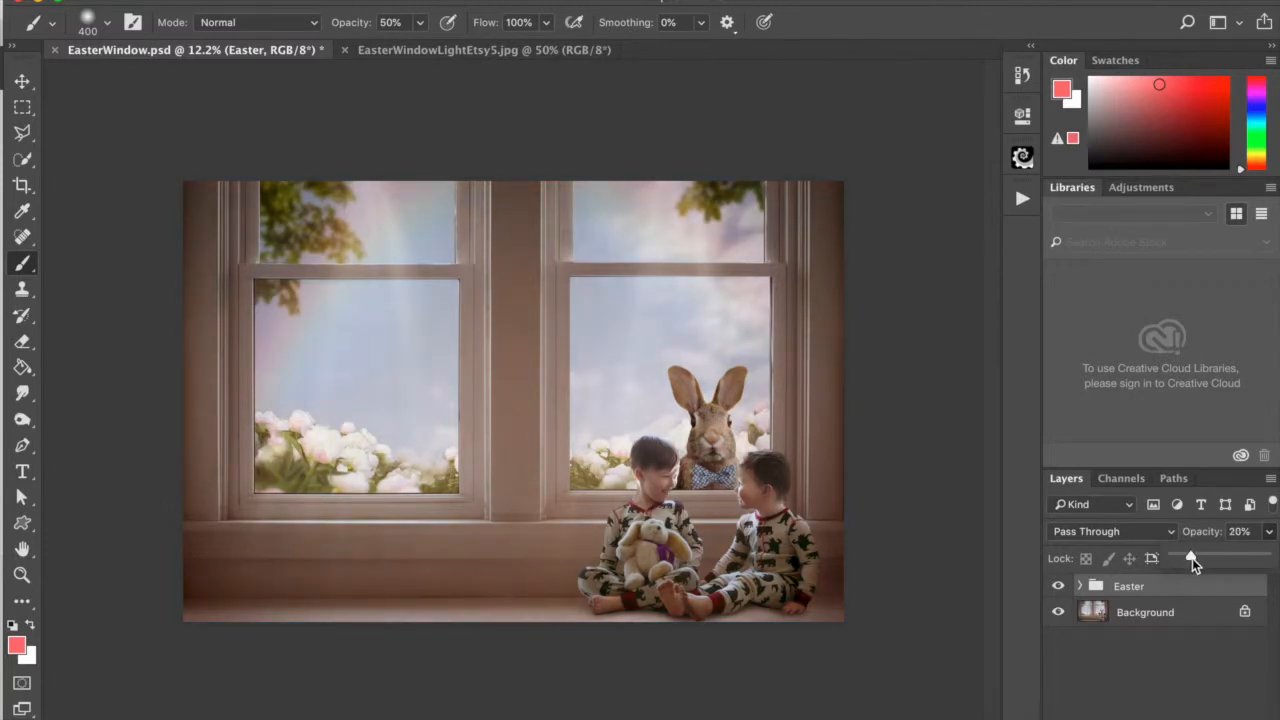
{"action": "left_click", "coordinate": [1058, 588]}
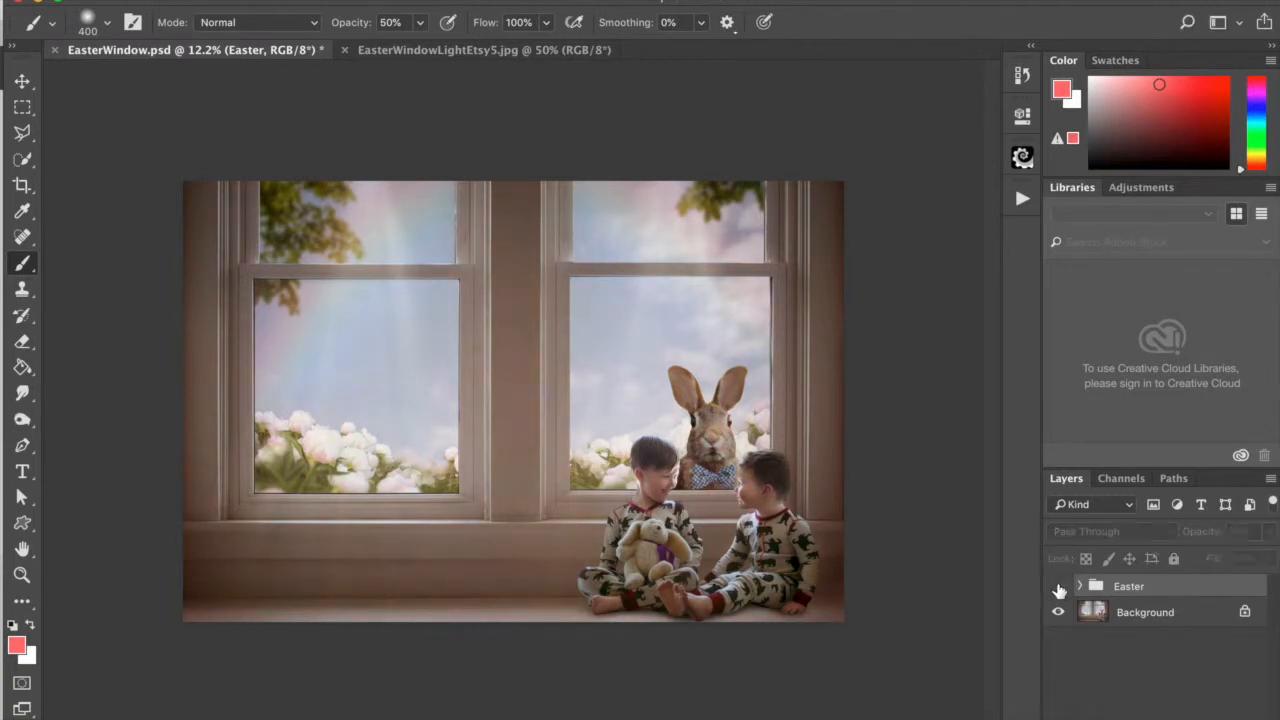
{"action": "left_click", "coordinate": [1058, 588]}
{"action": "left_click", "coordinate": [1058, 588]}
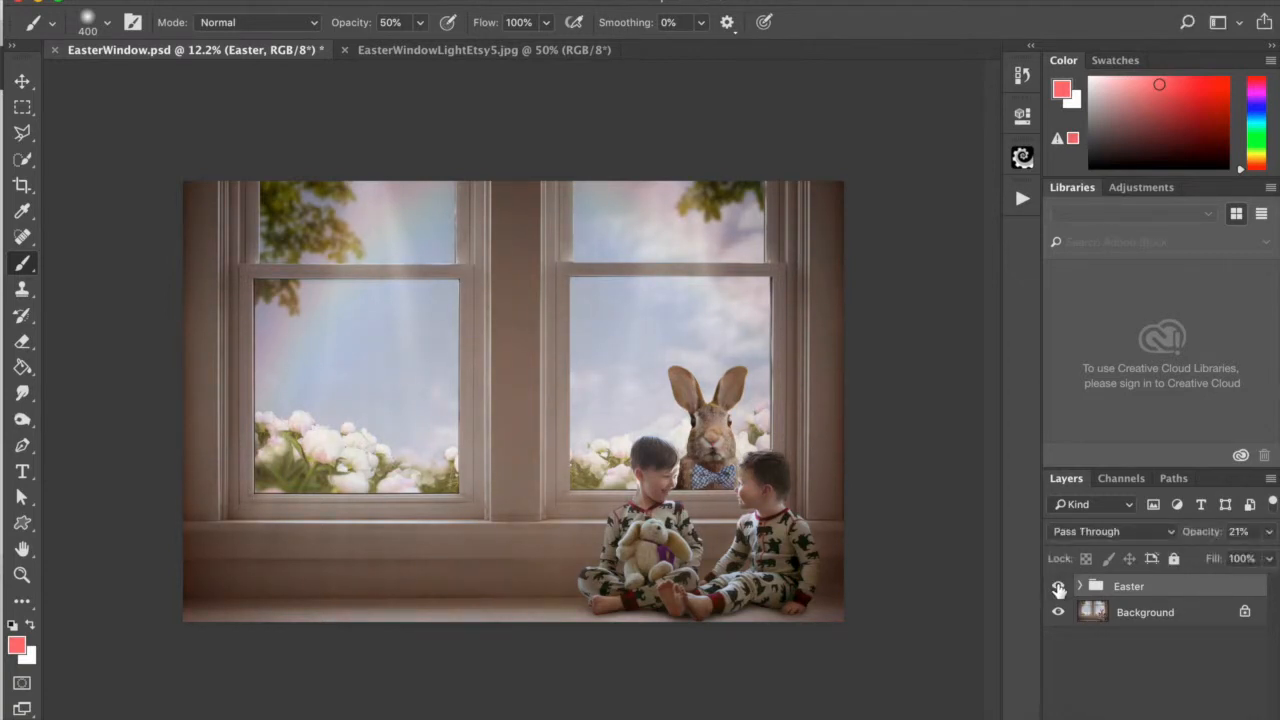
{"action": "left_click", "coordinate": [1155, 719]}
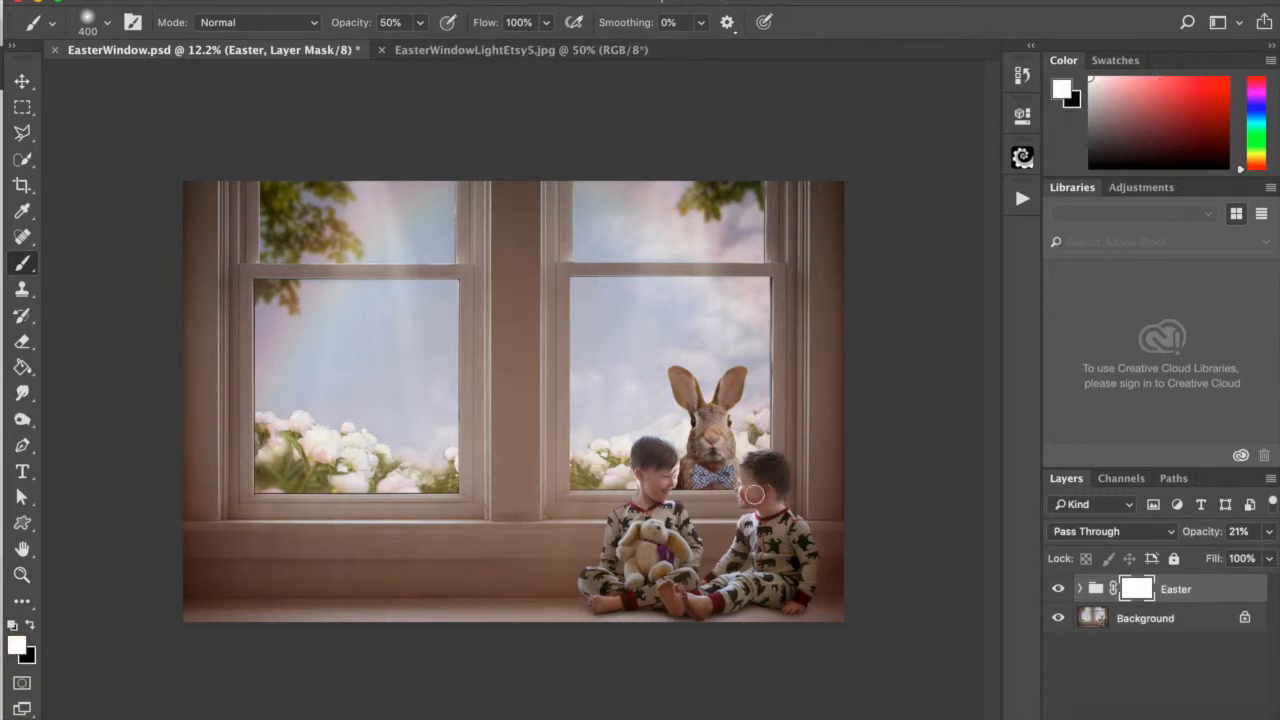
Step: Flatten the image with the Easter adjustment and expand the GTG - Painterly Portrait Collection action set
{"action": "left_click", "coordinate": [27, 622]}
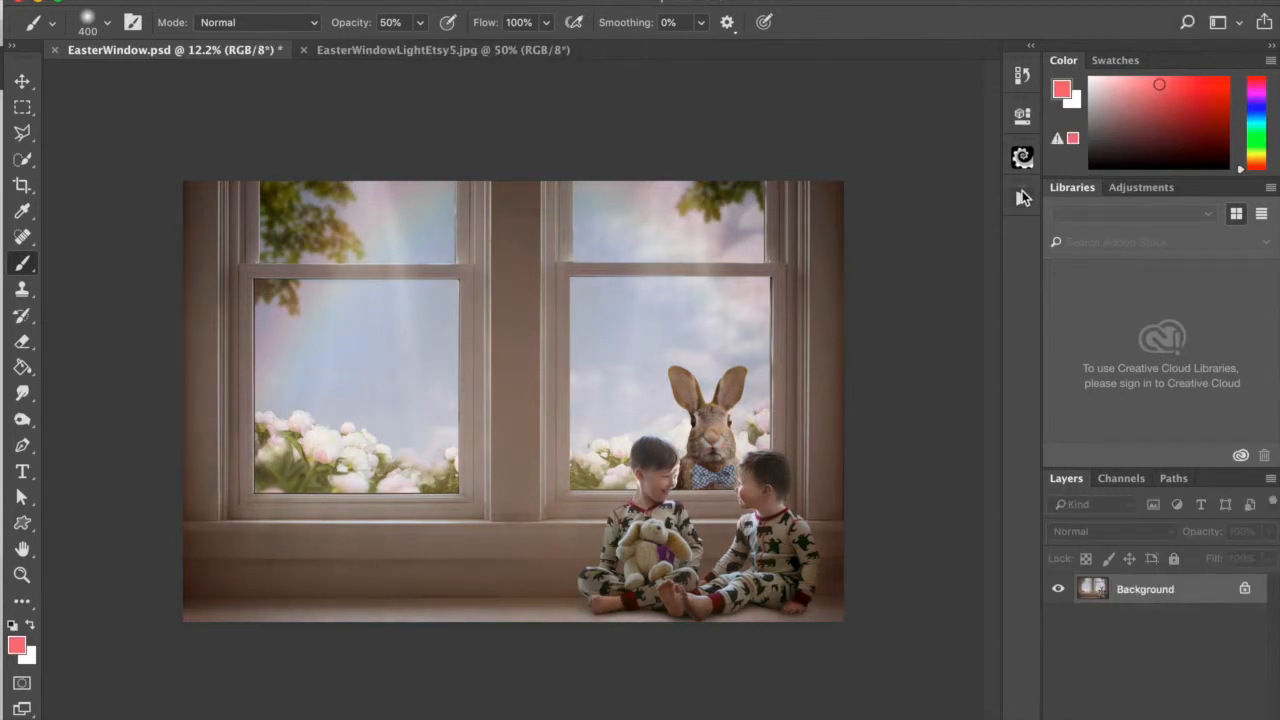
{"action": "left_click", "coordinate": [1022, 197]}
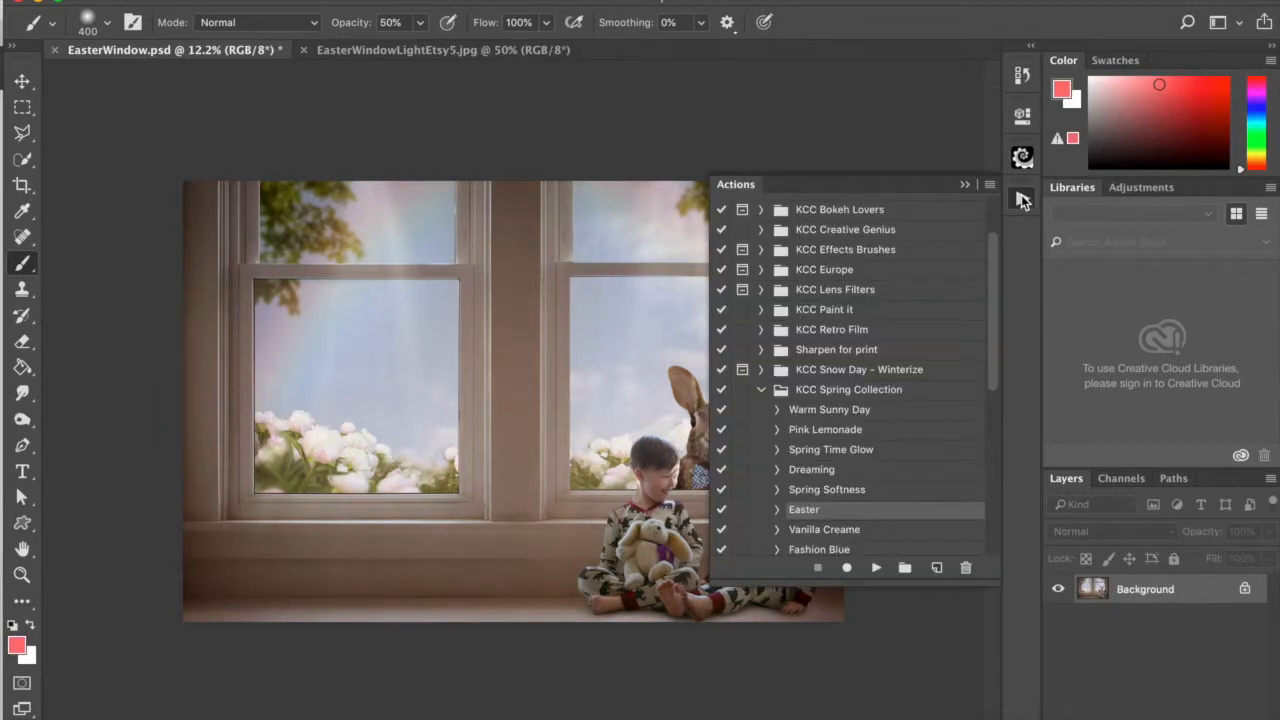
{"action": "scroll", "coordinate": [852, 390], "scroll_direction": "down", "scroll_amount": 5}
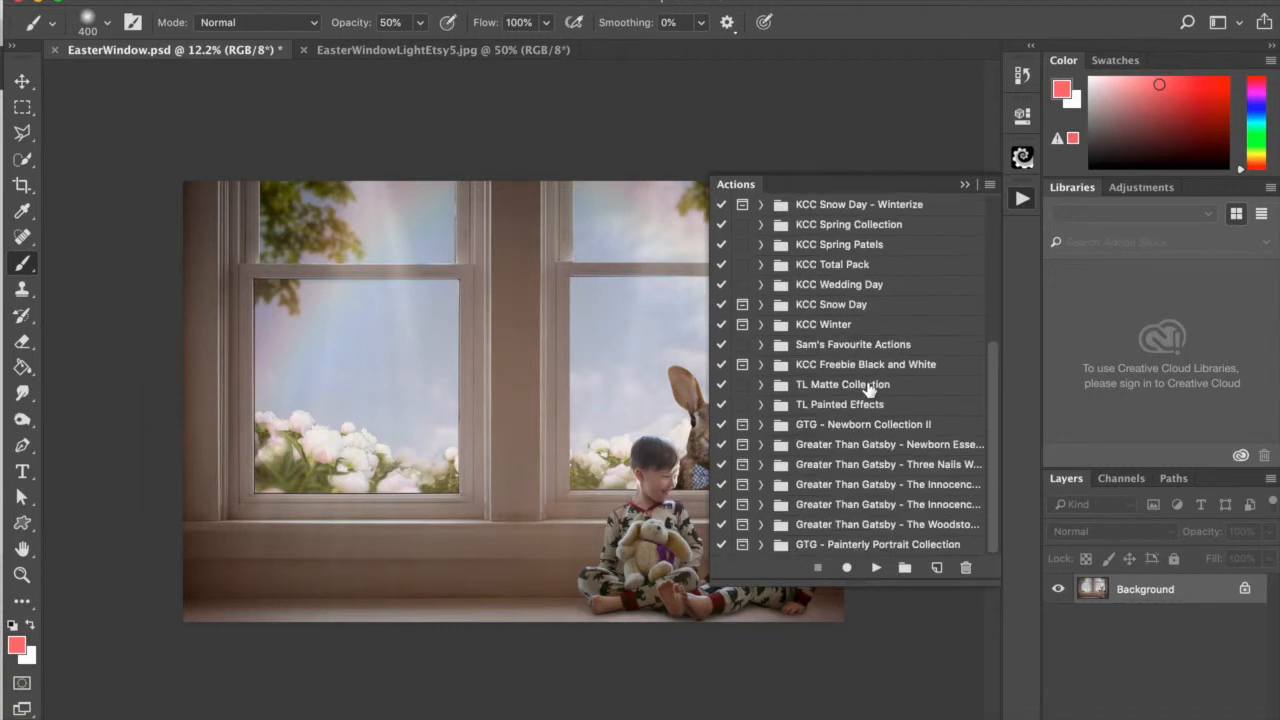
{"action": "left_click", "coordinate": [817, 546]}
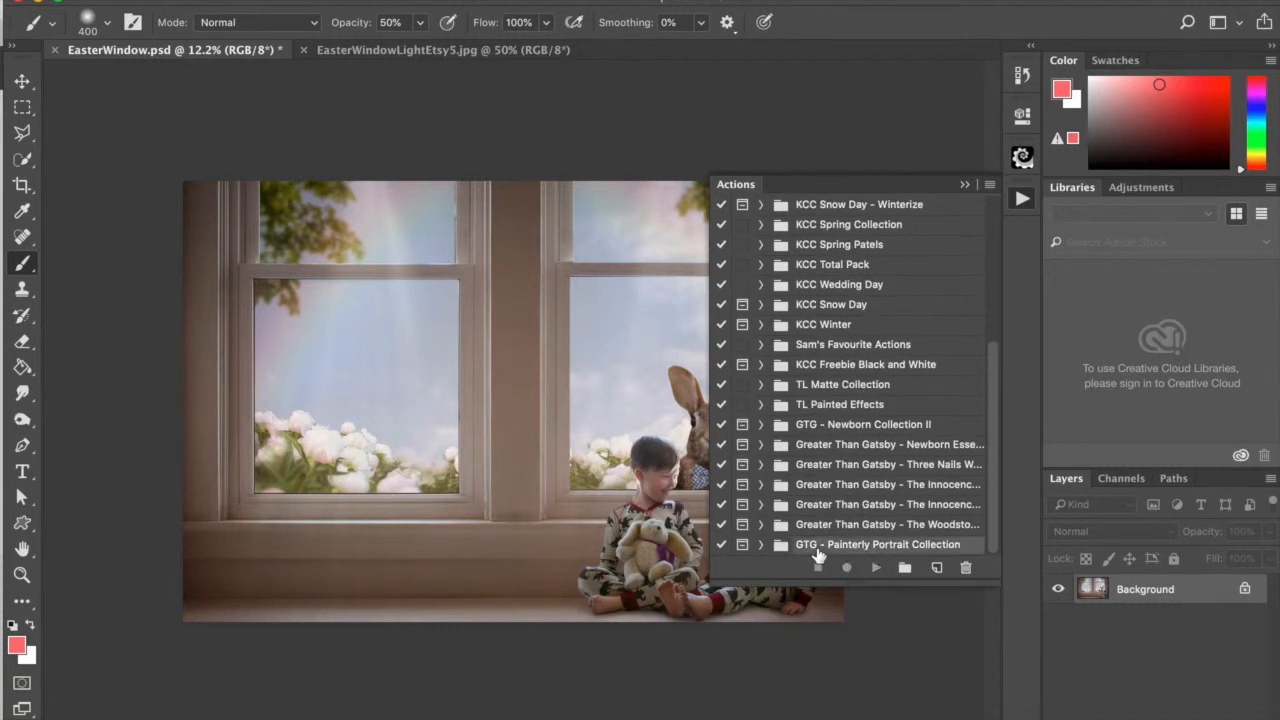
{"action": "left_click", "coordinate": [760, 544]}
{"action": "scroll", "coordinate": [850, 465], "scroll_direction": "down", "scroll_amount": 4}
{"action": "scroll", "coordinate": [850, 465], "scroll_direction": "down", "scroll_amount": 7}
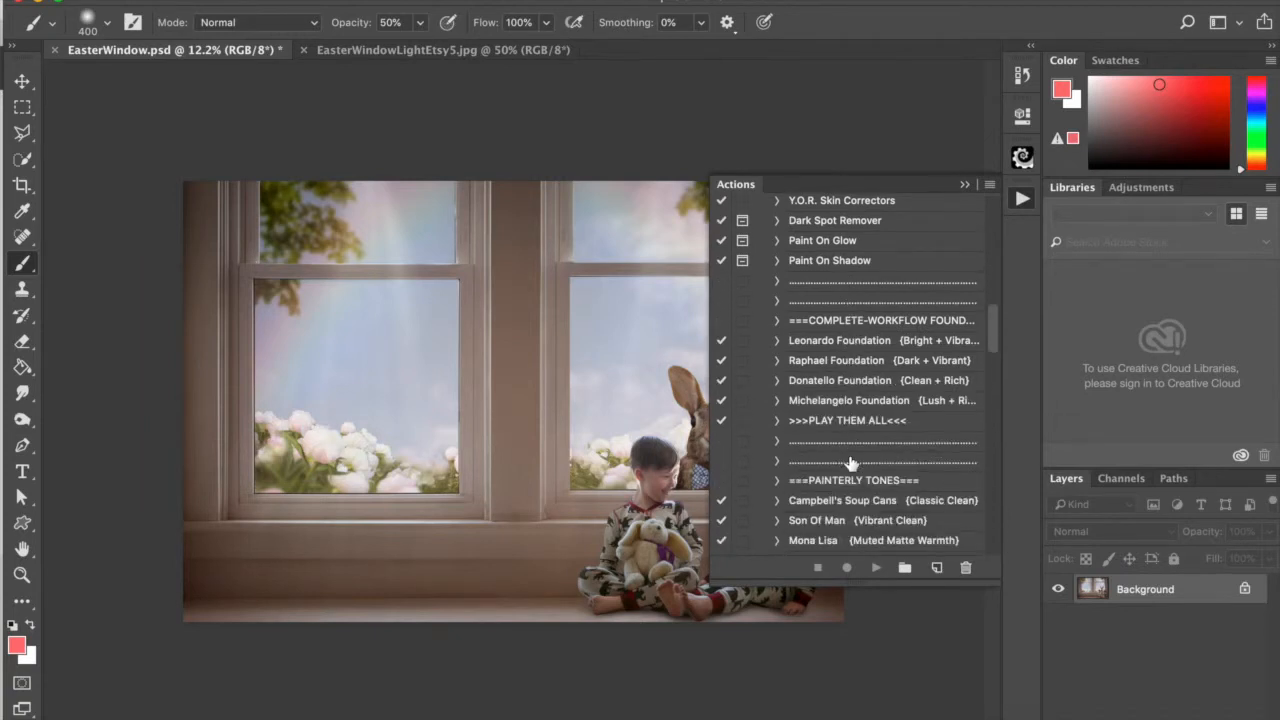
Step: Run the Michelangelo Foundation action on the flattened image
{"action": "double_click", "coordinate": [851, 463]}
{"action": "left_click", "coordinate": [893, 368]}
{"action": "left_click", "coordinate": [882, 406]}
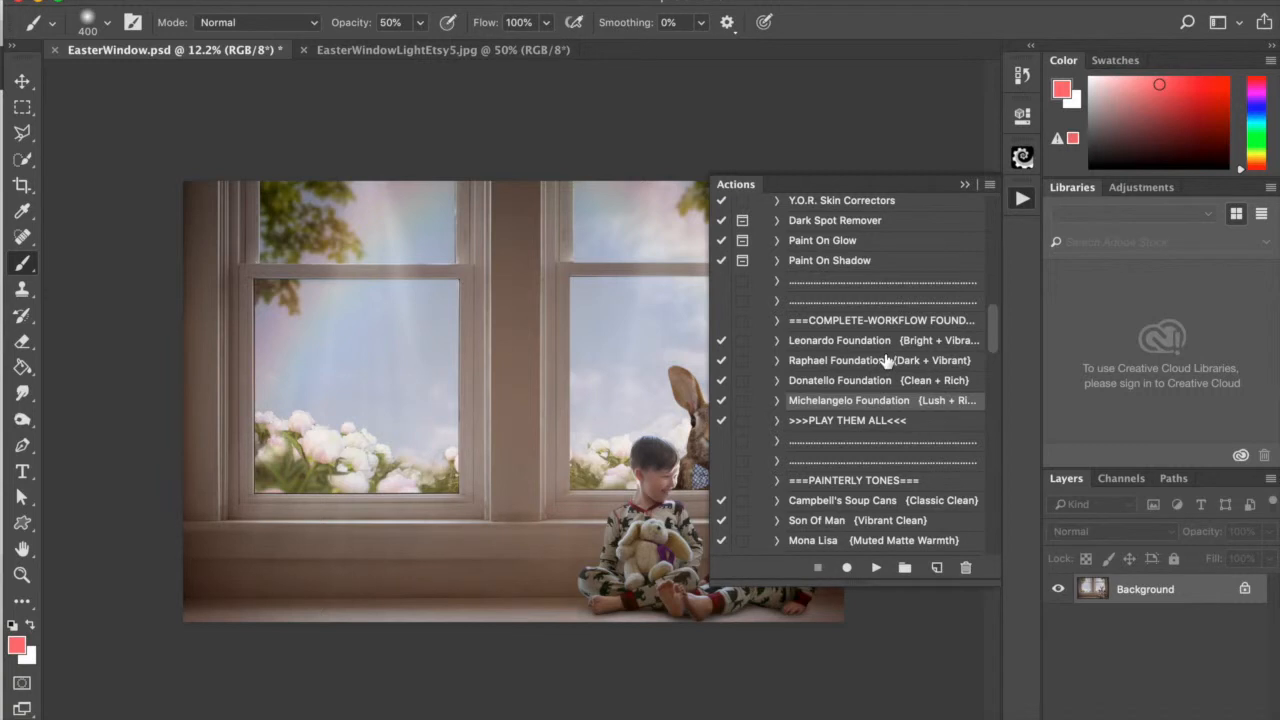
{"action": "left_click", "coordinate": [887, 342]}
{"action": "left_click", "coordinate": [886, 404]}
{"action": "left_click", "coordinate": [875, 567]}
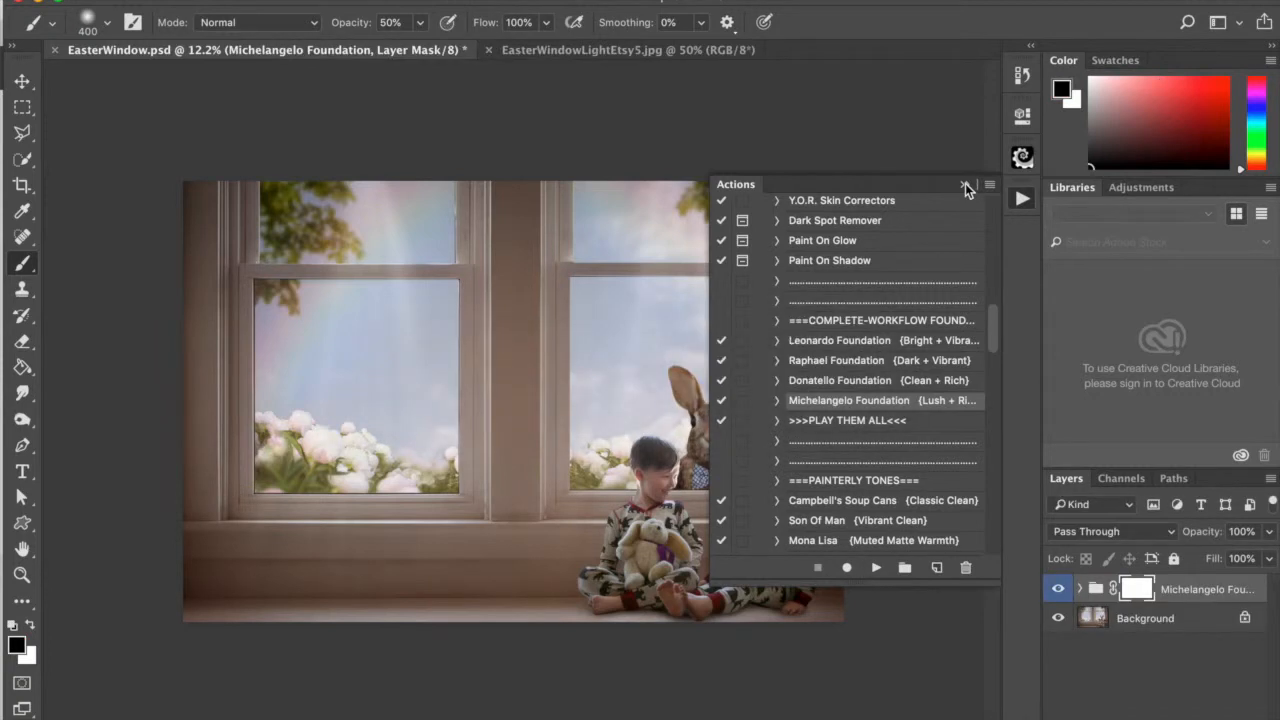
{"action": "left_click", "coordinate": [965, 185]}
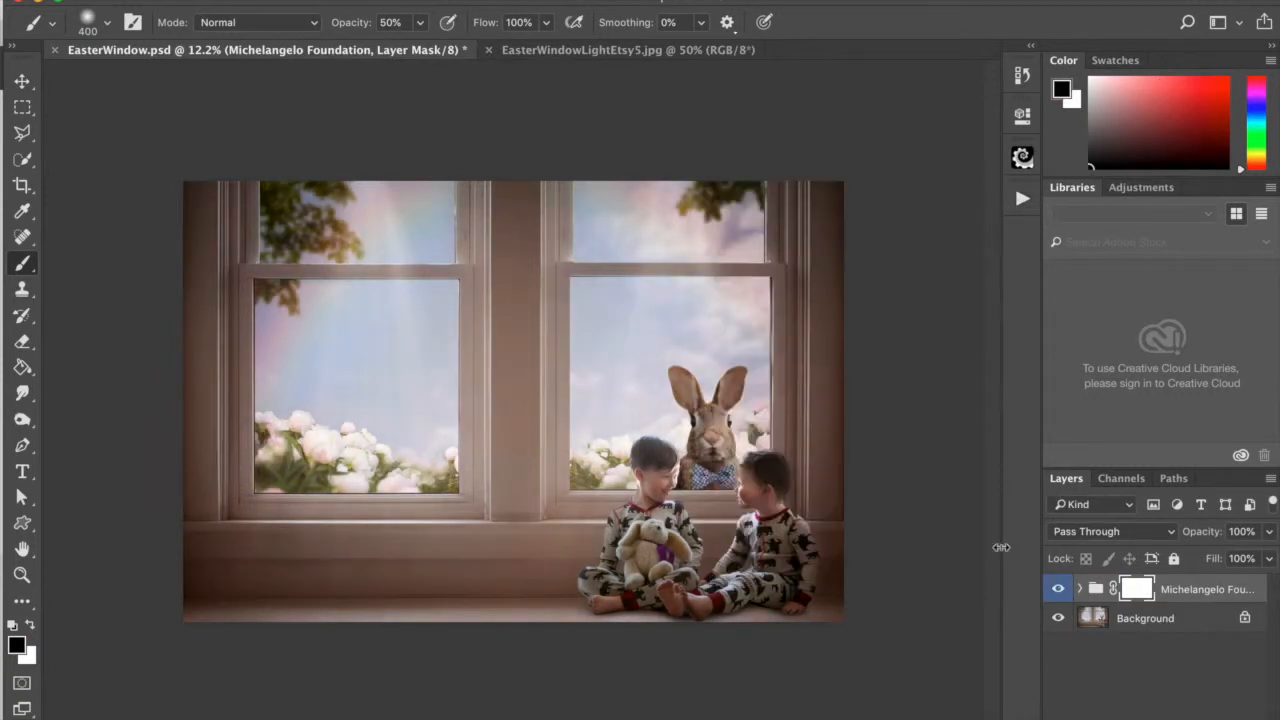
Step: Lower the Michelangelo Foundation group's opacity to 42%, compare the image with and without it, and flatten
{"action": "left_click", "coordinate": [1058, 589]}
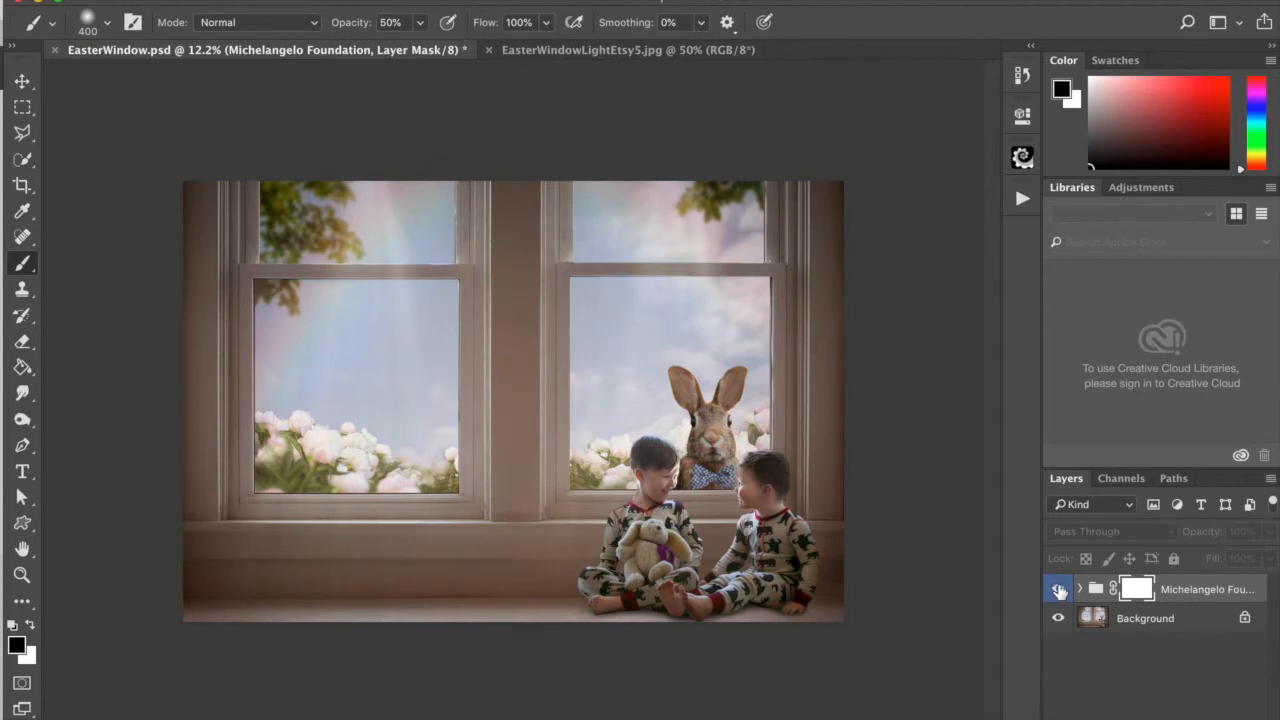
{"action": "left_click", "coordinate": [1059, 590]}
{"action": "left_click", "coordinate": [1268, 531]}
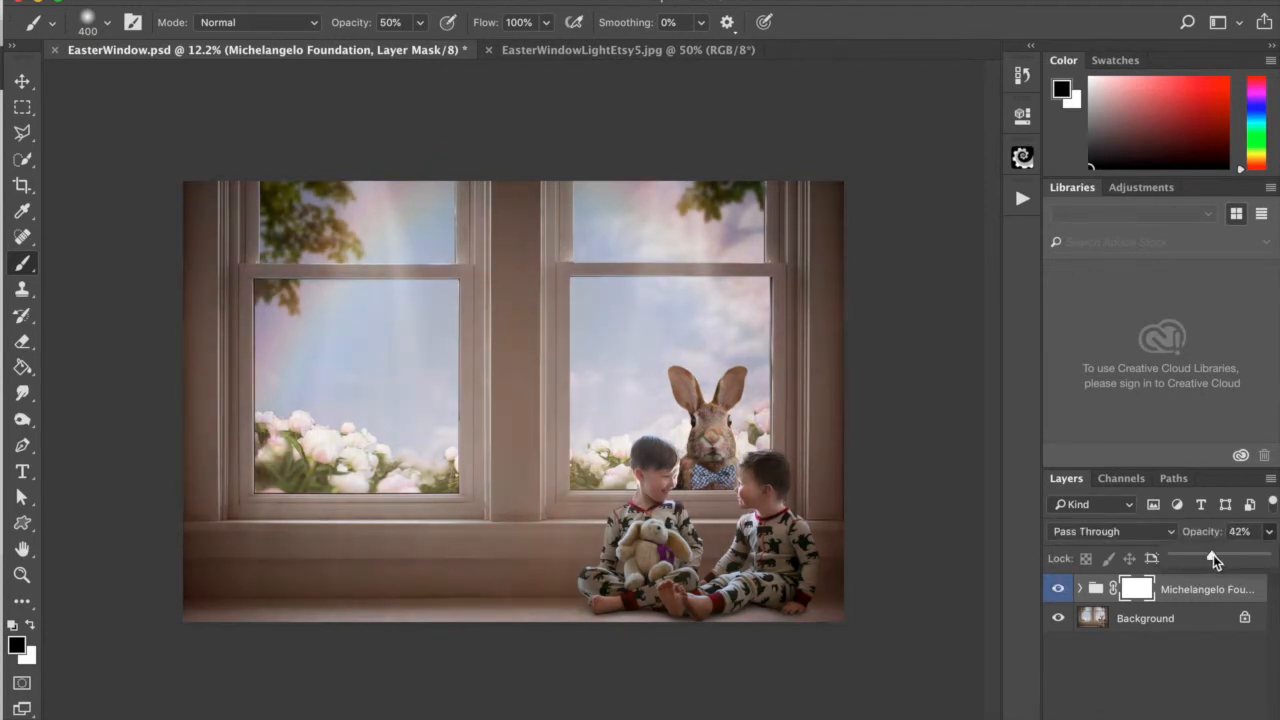
{"action": "left_click", "coordinate": [1059, 590]}
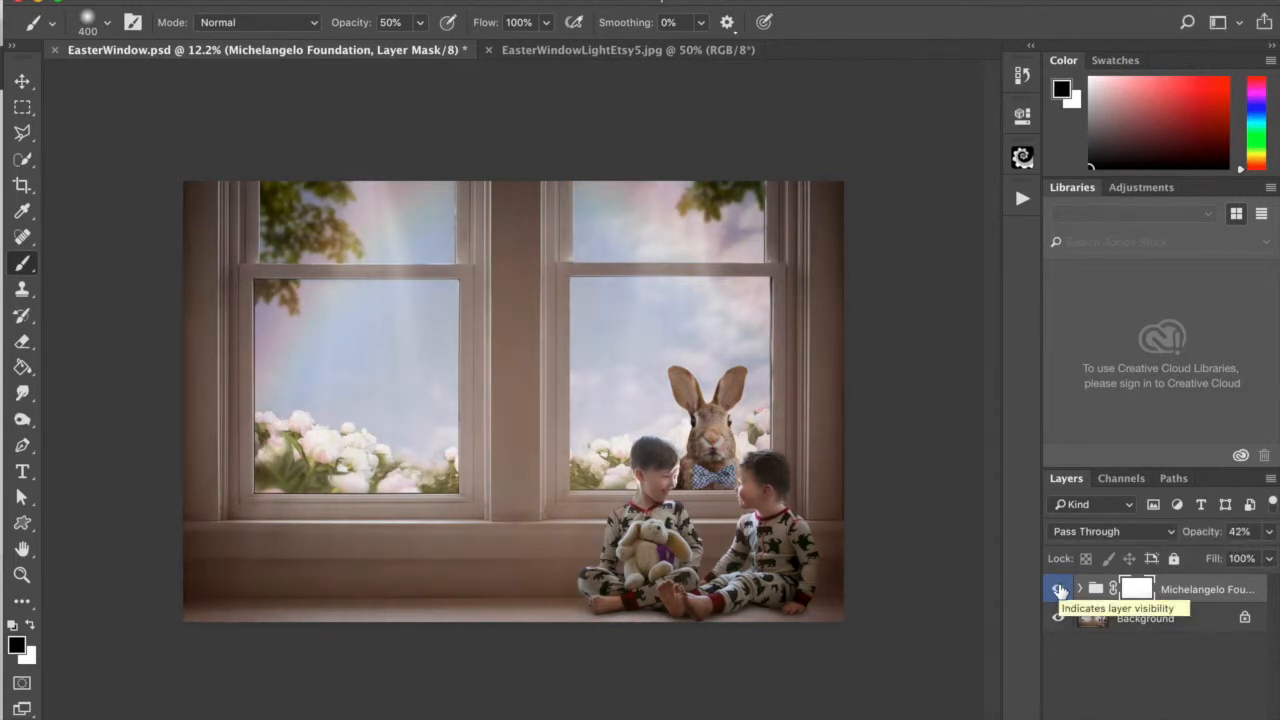
{"action": "key", "text": "shift+super+e"}
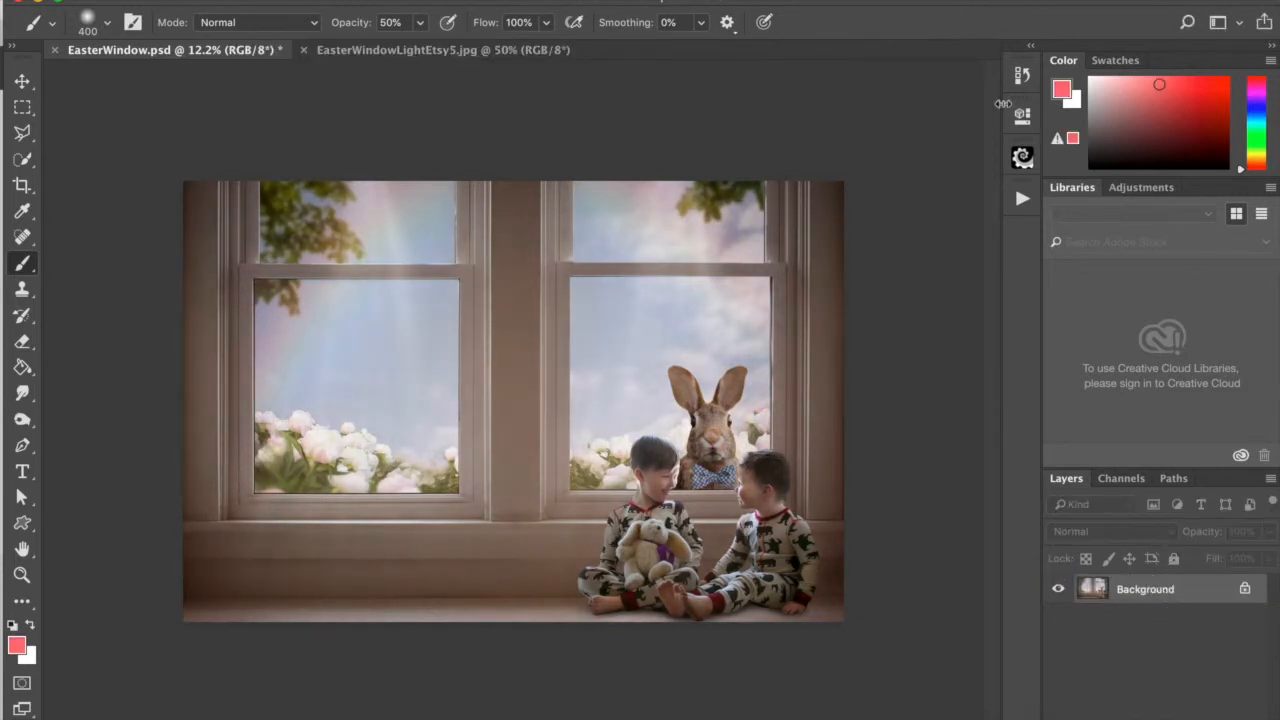
Step: Run the Painted Effect I action from the TL Painted Effects set on the flattened image
{"action": "left_click", "coordinate": [1022, 200]}
{"action": "scroll", "coordinate": [762, 312], "scroll_direction": "up", "scroll_amount": 5}
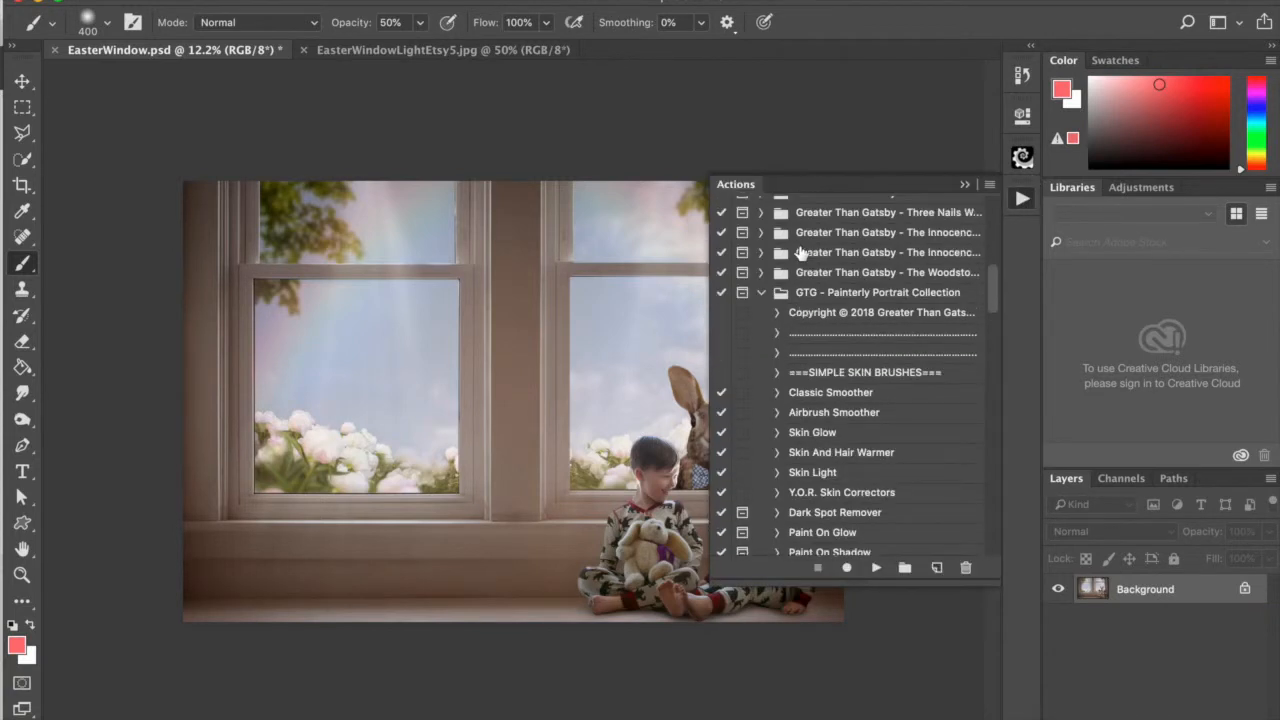
{"action": "left_click", "coordinate": [762, 311]}
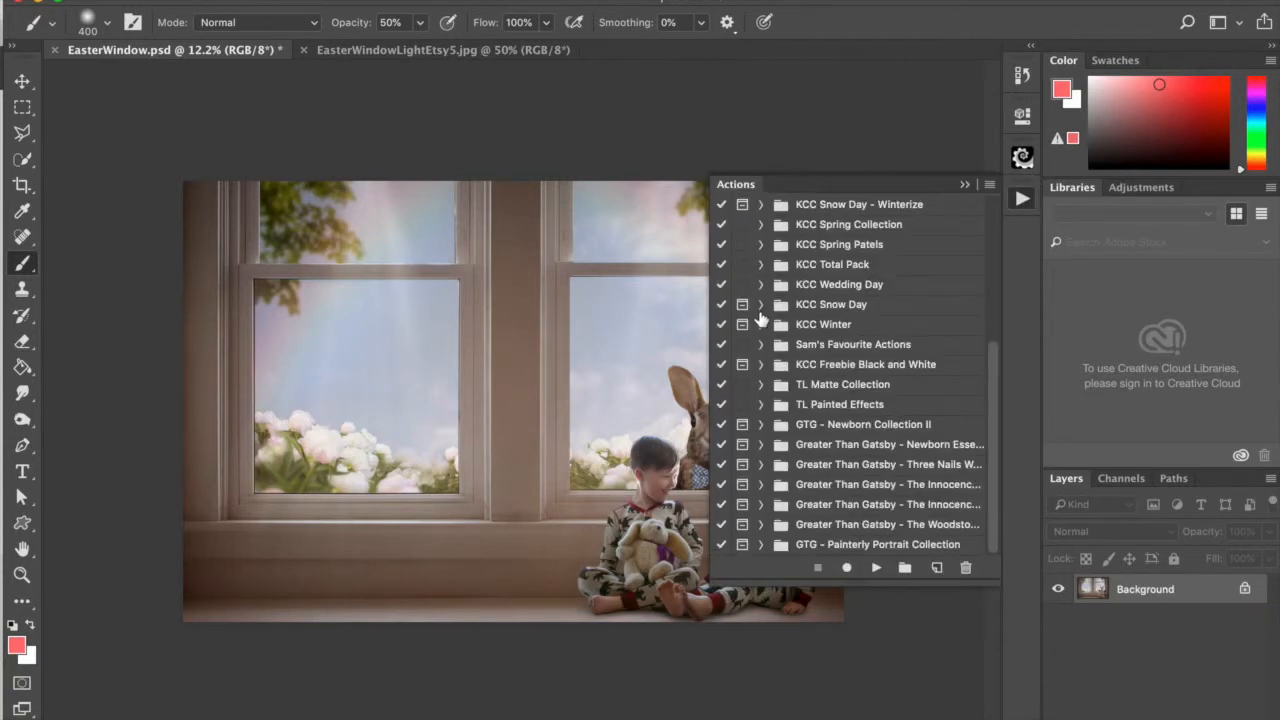
{"action": "left_click", "coordinate": [762, 404]}
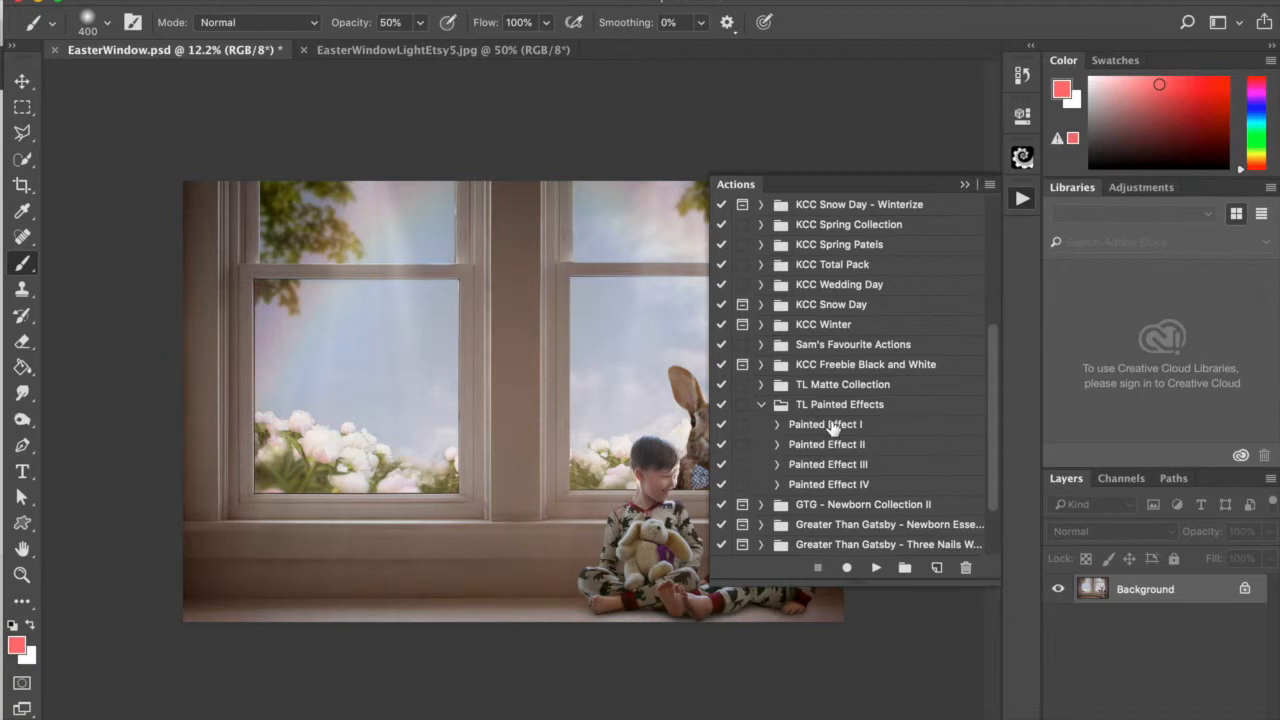
{"action": "left_click", "coordinate": [833, 427]}
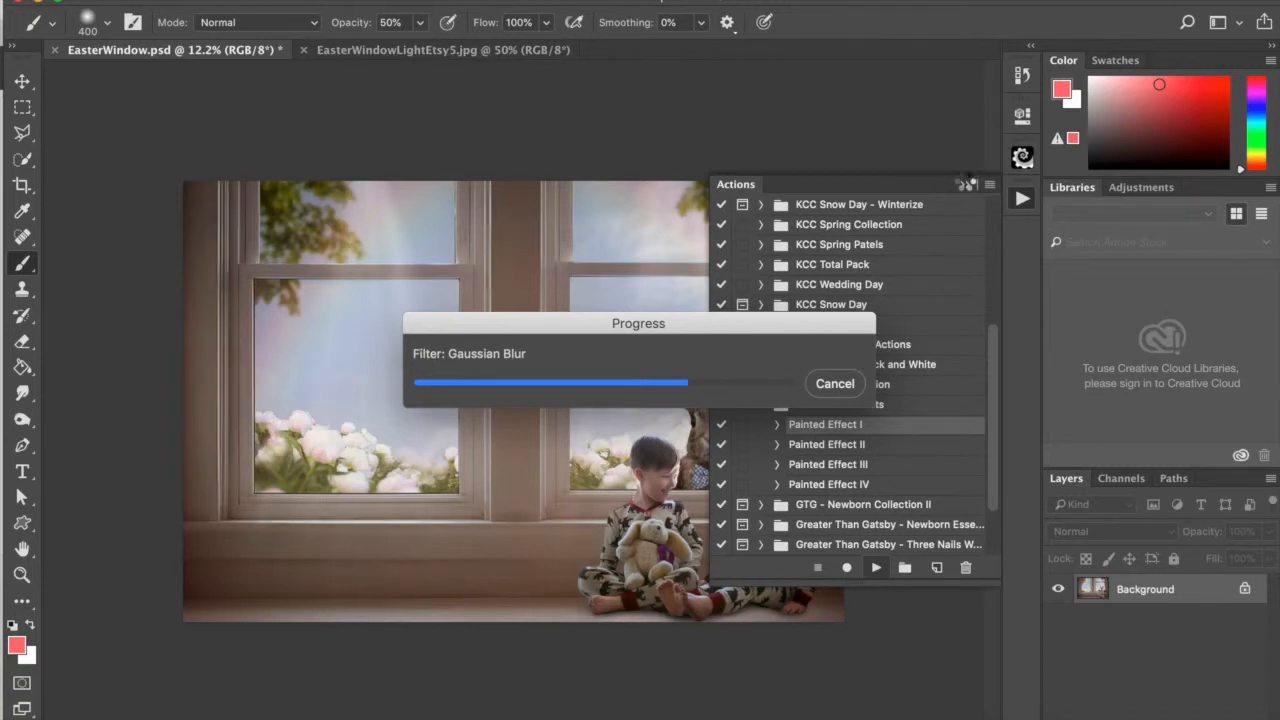
{"action": "left_click", "coordinate": [965, 183]}
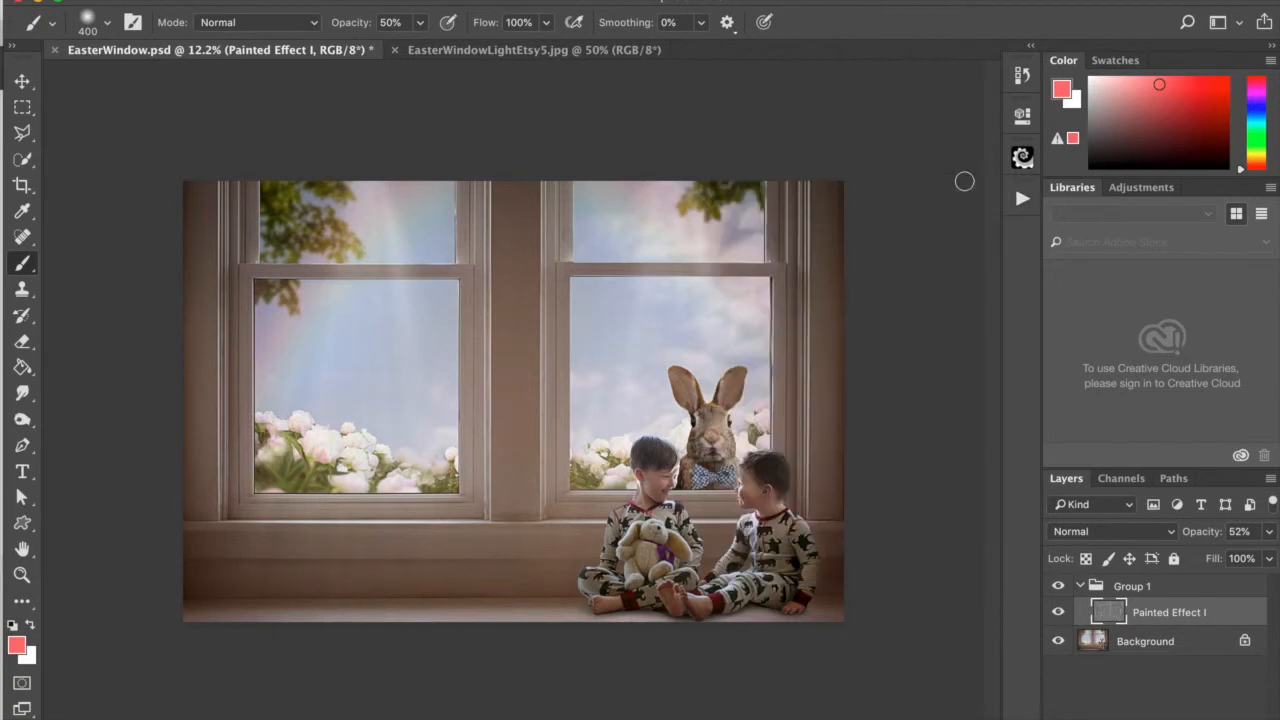
Step: Lower the painted effect group's opacity to 33%, compare the image with and without it, and flatten
{"action": "left_click", "coordinate": [1150, 590]}
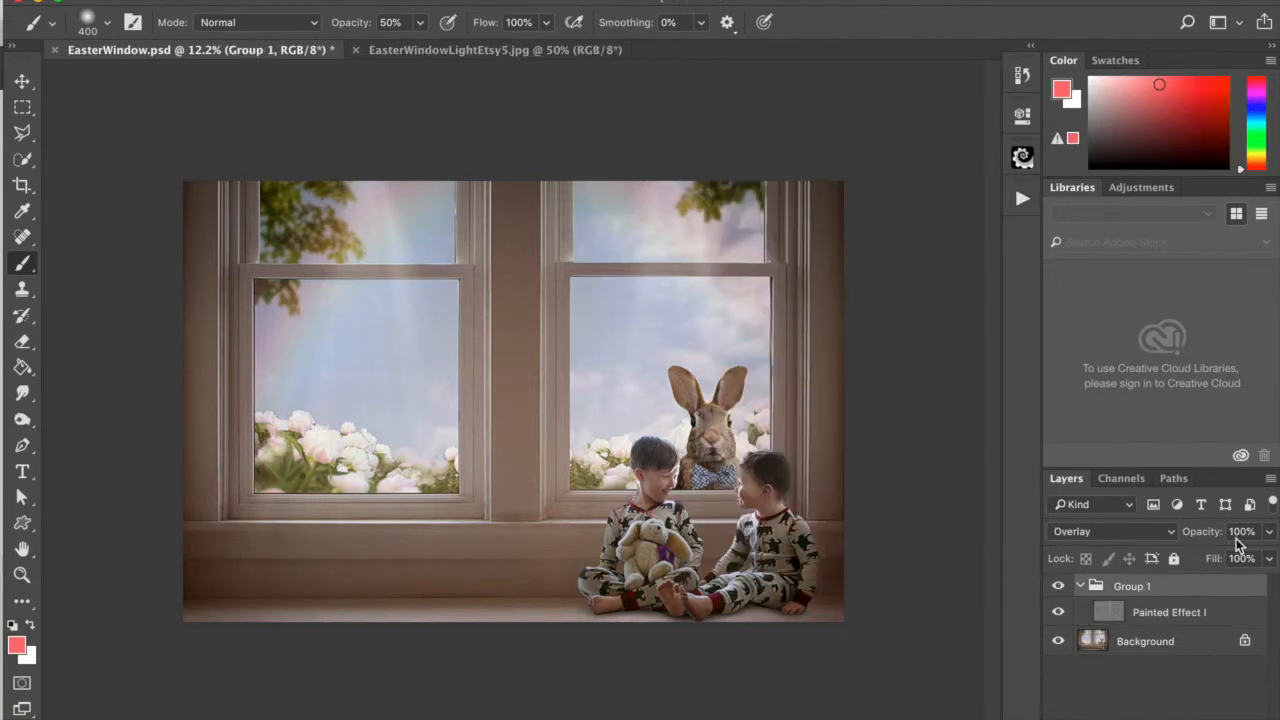
{"action": "left_click", "coordinate": [1268, 531]}
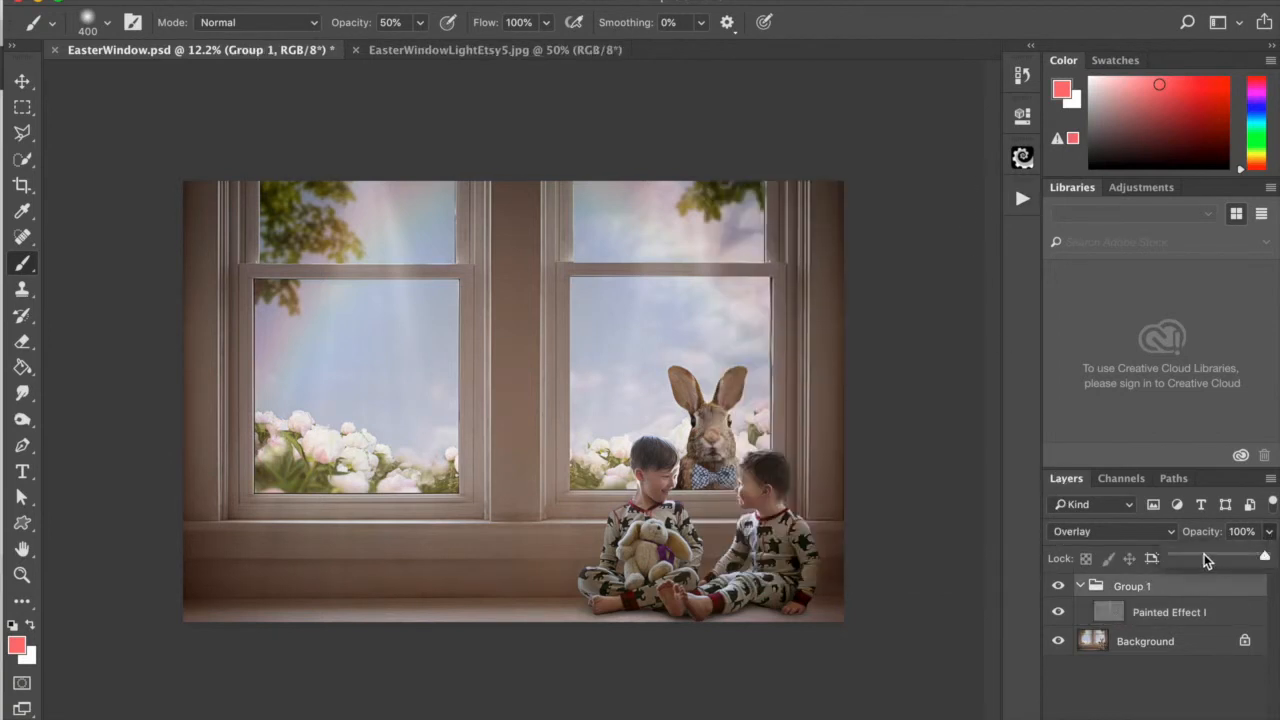
{"action": "left_click", "coordinate": [1058, 586]}
{"action": "left_click", "coordinate": [1058, 586]}
{"action": "left_click", "coordinate": [1058, 586]}
{"action": "left_click", "coordinate": [1058, 586]}
{"action": "left_click", "coordinate": [1058, 586]}
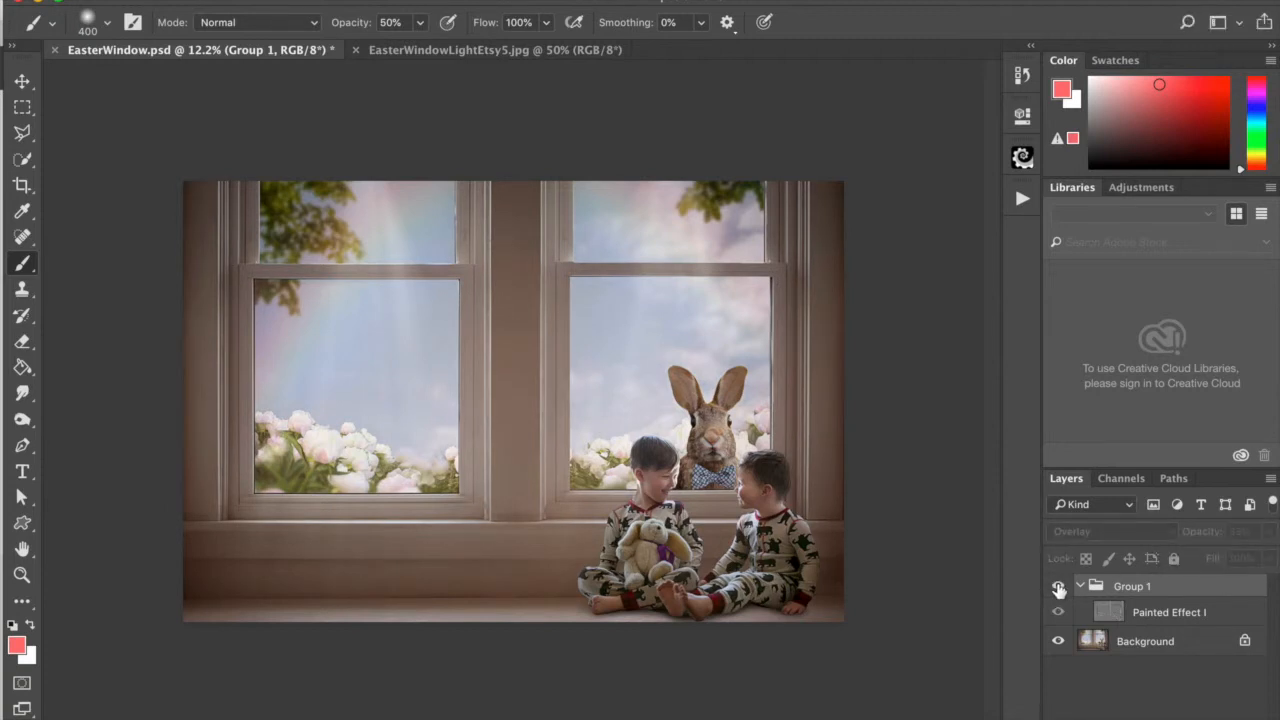
{"action": "left_click", "coordinate": [1058, 586]}
{"action": "left_click", "coordinate": [1058, 586]}
{"action": "left_click", "coordinate": [1058, 586]}
{"action": "left_click", "coordinate": [1058, 586]}
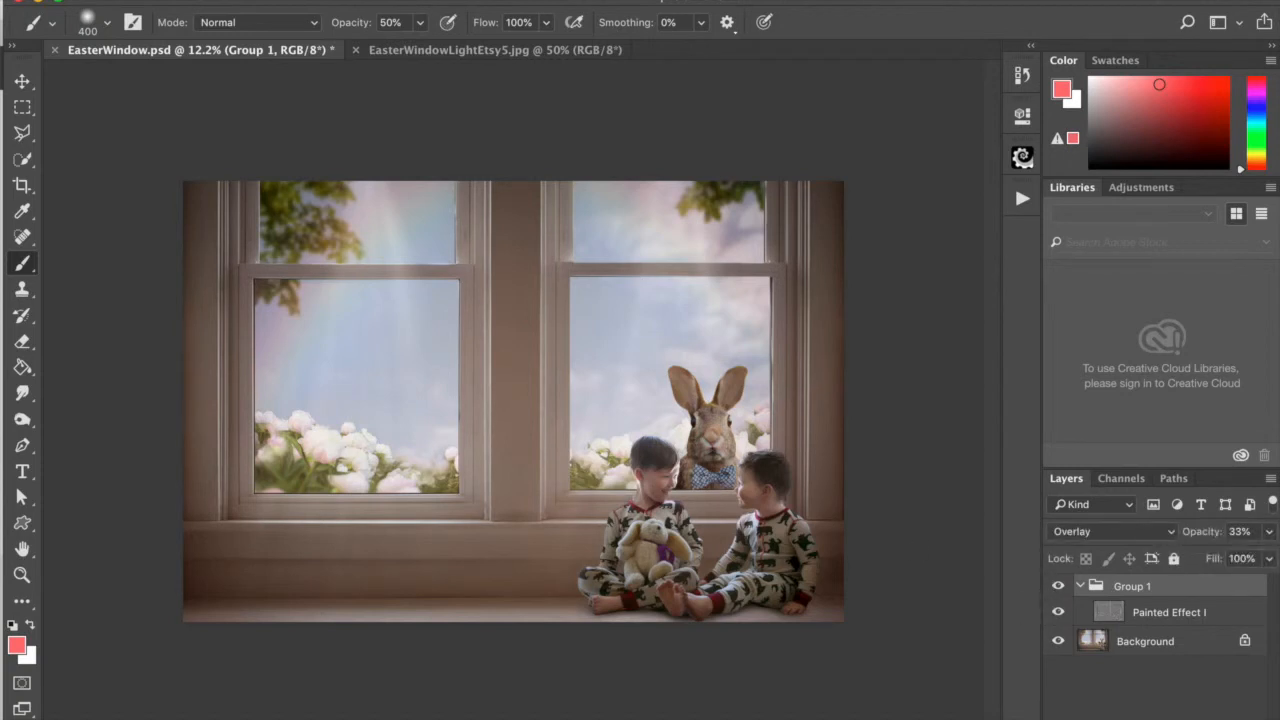
{"action": "left_click", "coordinate": [322, 1]}
{"action": "left_click", "coordinate": [391, 708]}
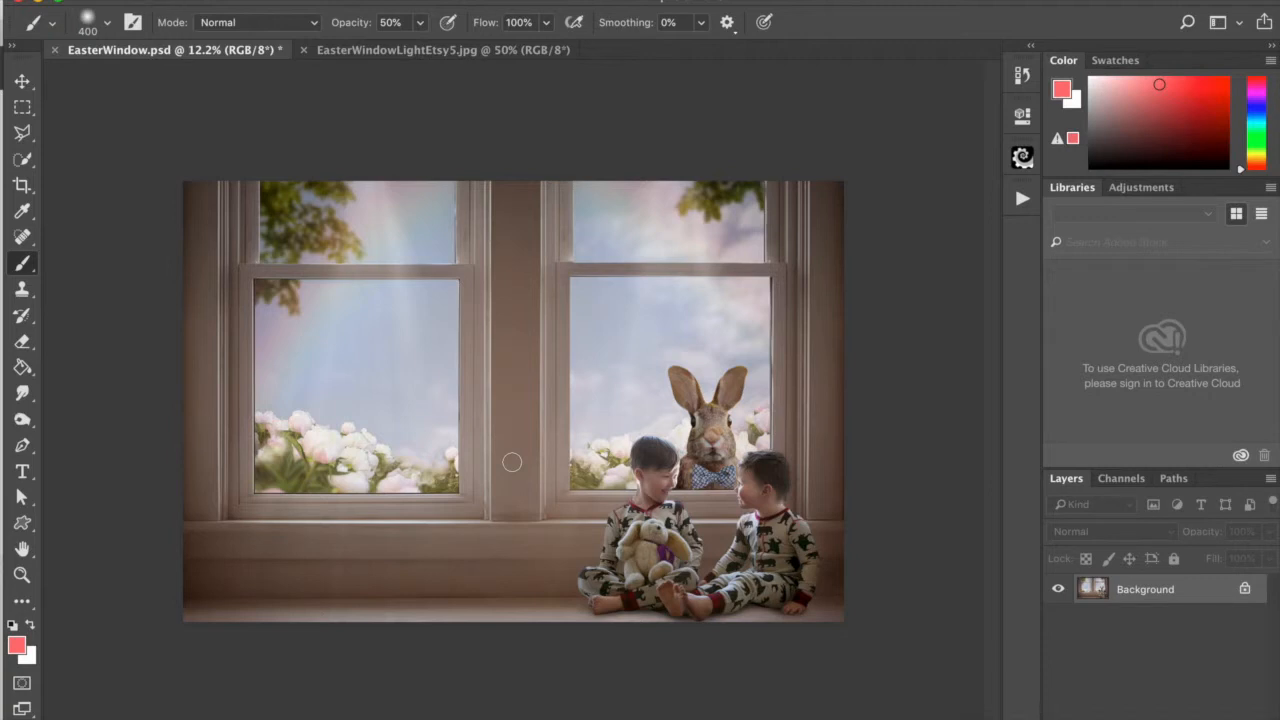
Step: Sharpen the flattened image with Unsharp Mask at amount 57%, radius 6.0 pixels and threshold 1
{"action": "left_click", "coordinate": [492, 1]}
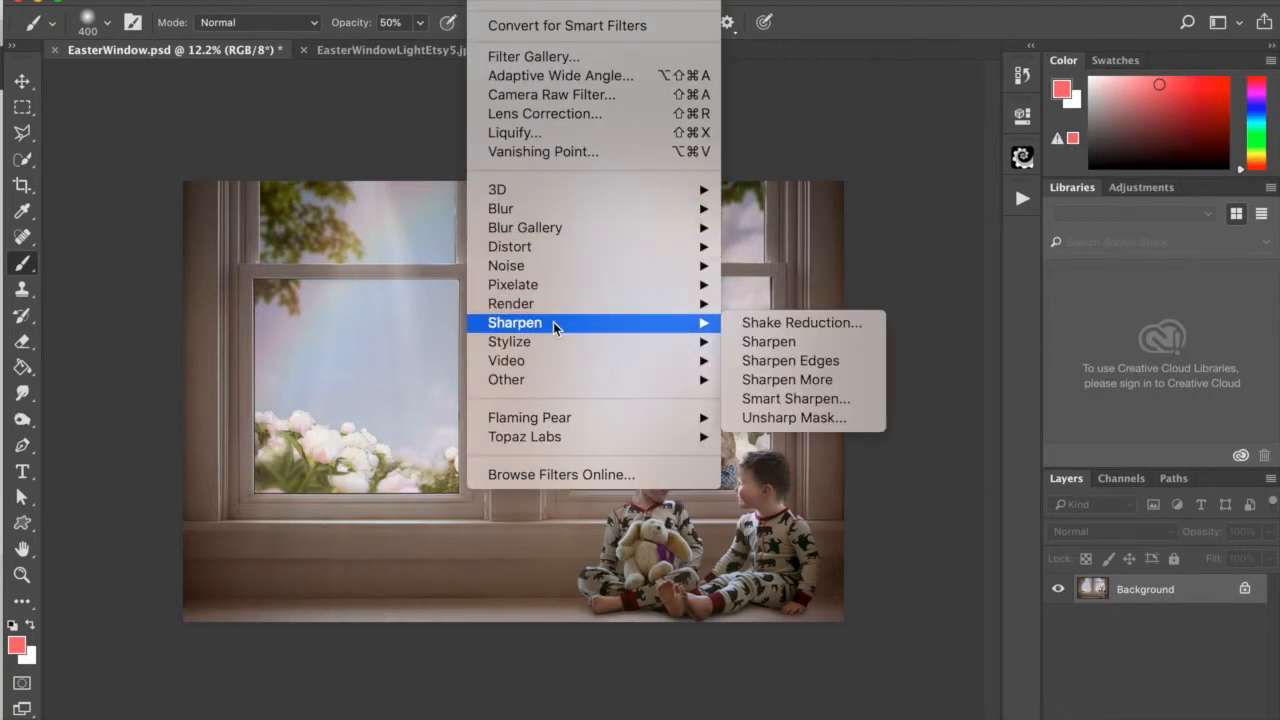
{"action": "mouse_move", "coordinate": [649, 334]}
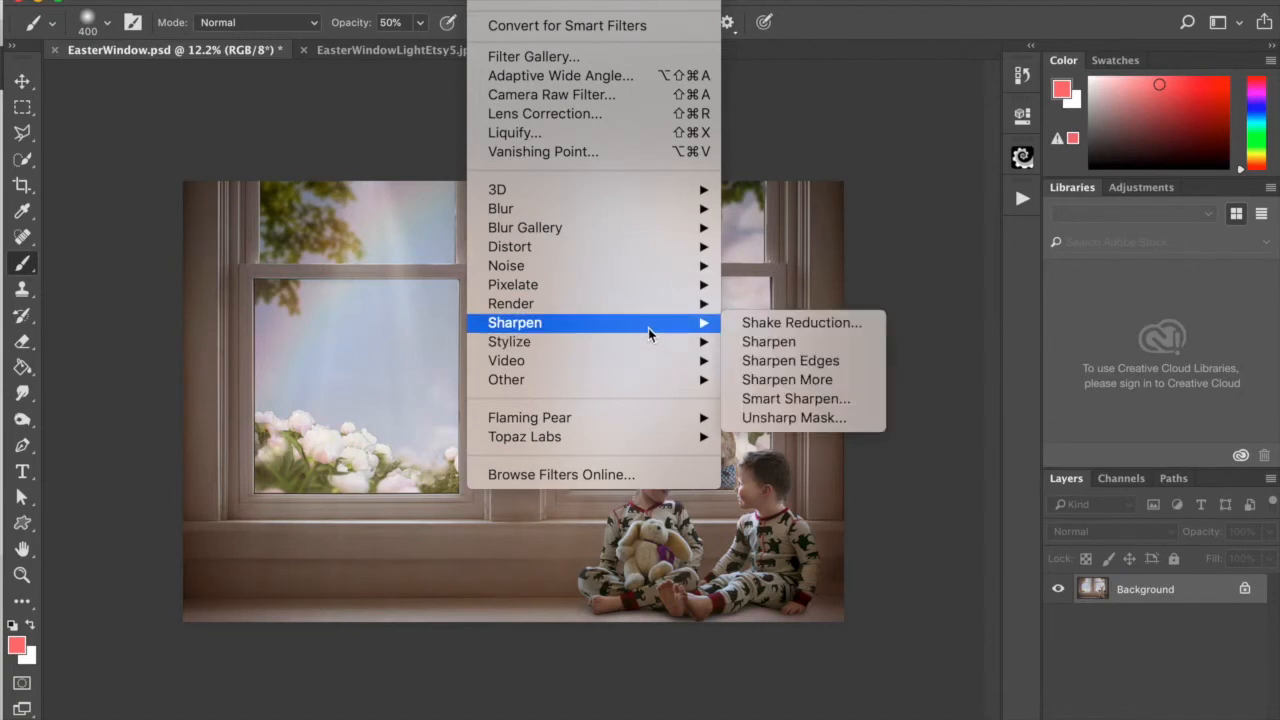
{"action": "left_click", "coordinate": [797, 422]}
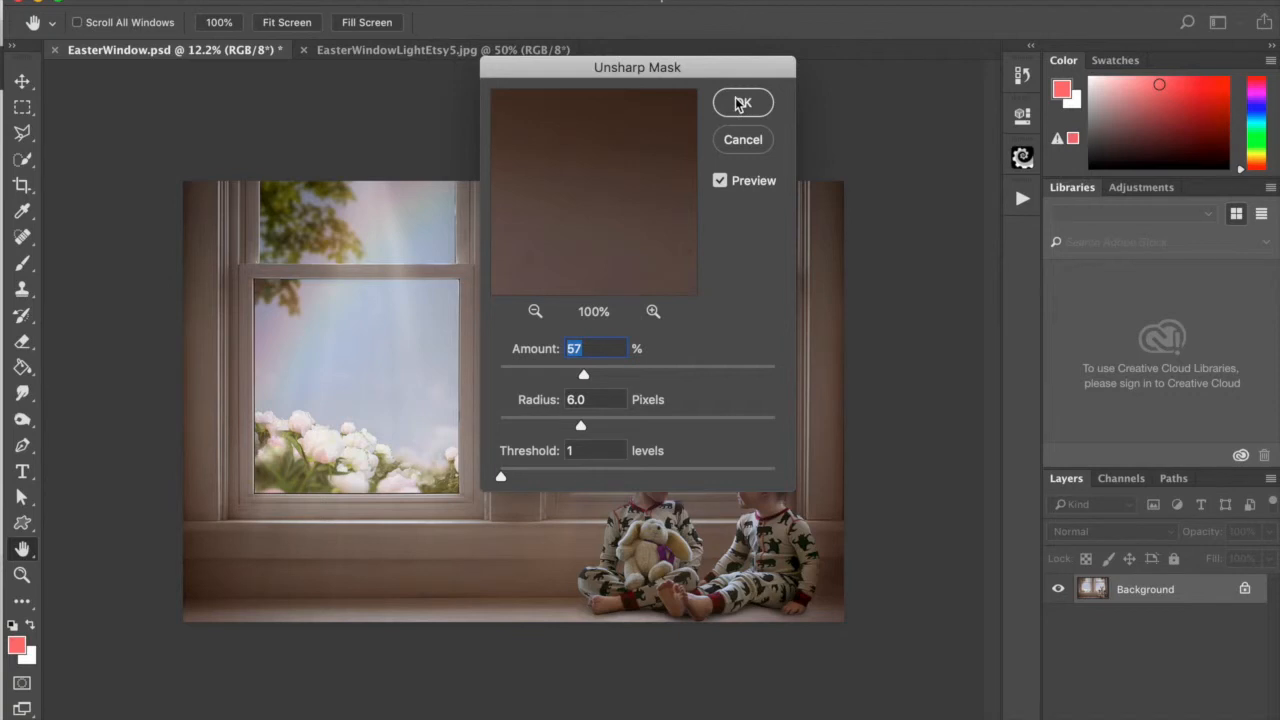
{"action": "key", "text": "Return"}
{"action": "key", "text": "b"}
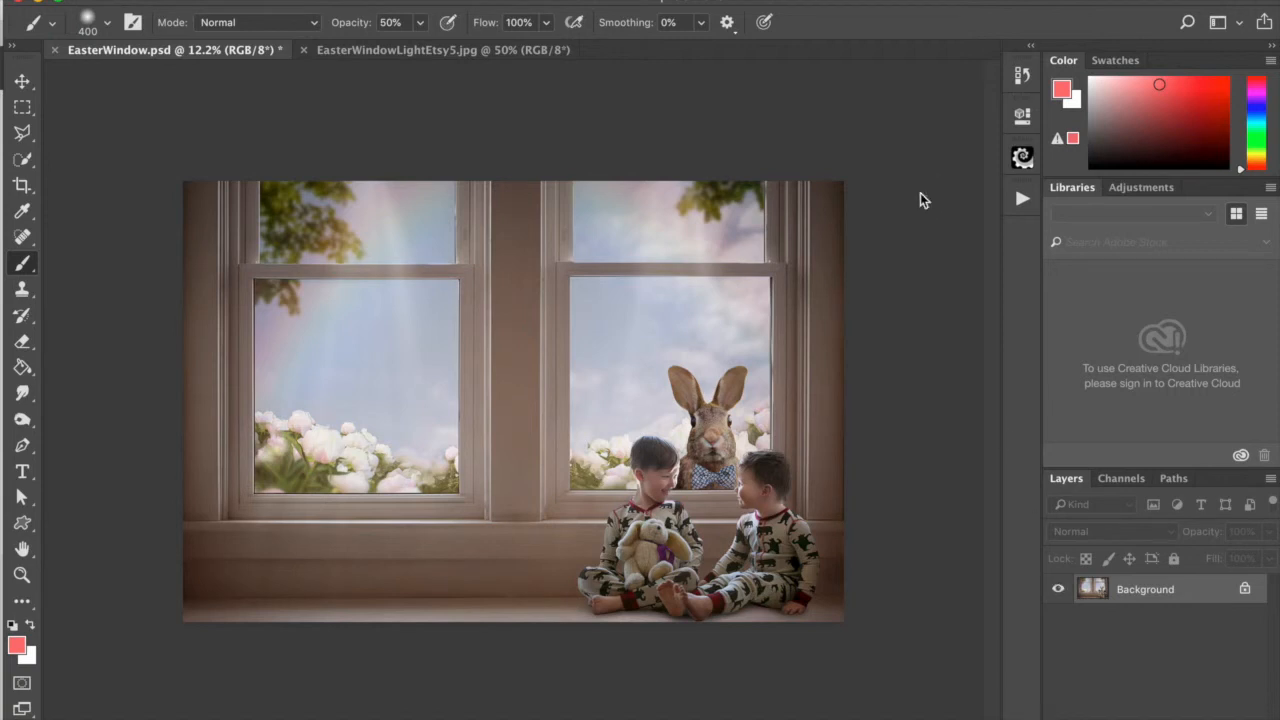
Step: Look through the action sets for sharpening options and select KCC Selective Sharpening in the Sharpen for print set
{"action": "left_click", "coordinate": [483, 0]}
{"action": "left_click", "coordinate": [548, 95]}
{"action": "left_click", "coordinate": [1020, 199]}
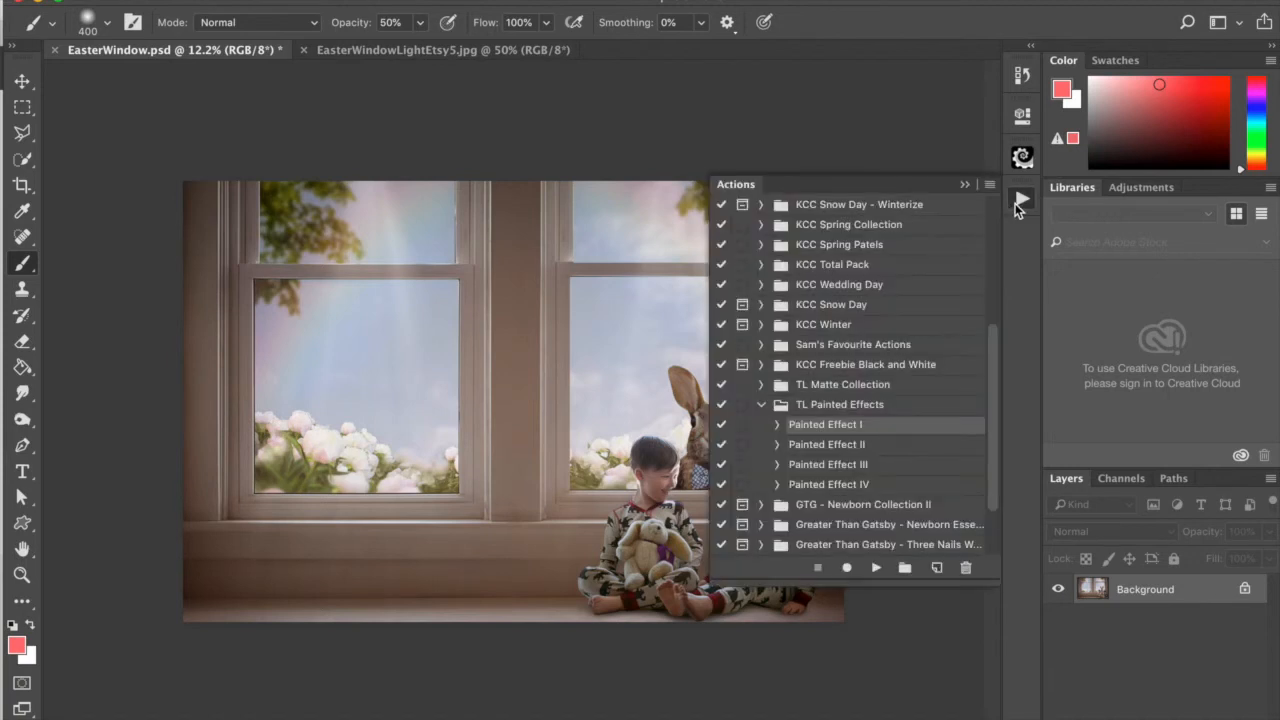
{"action": "left_click", "coordinate": [760, 404]}
{"action": "scroll", "coordinate": [797, 303], "scroll_direction": "up", "scroll_amount": 6}
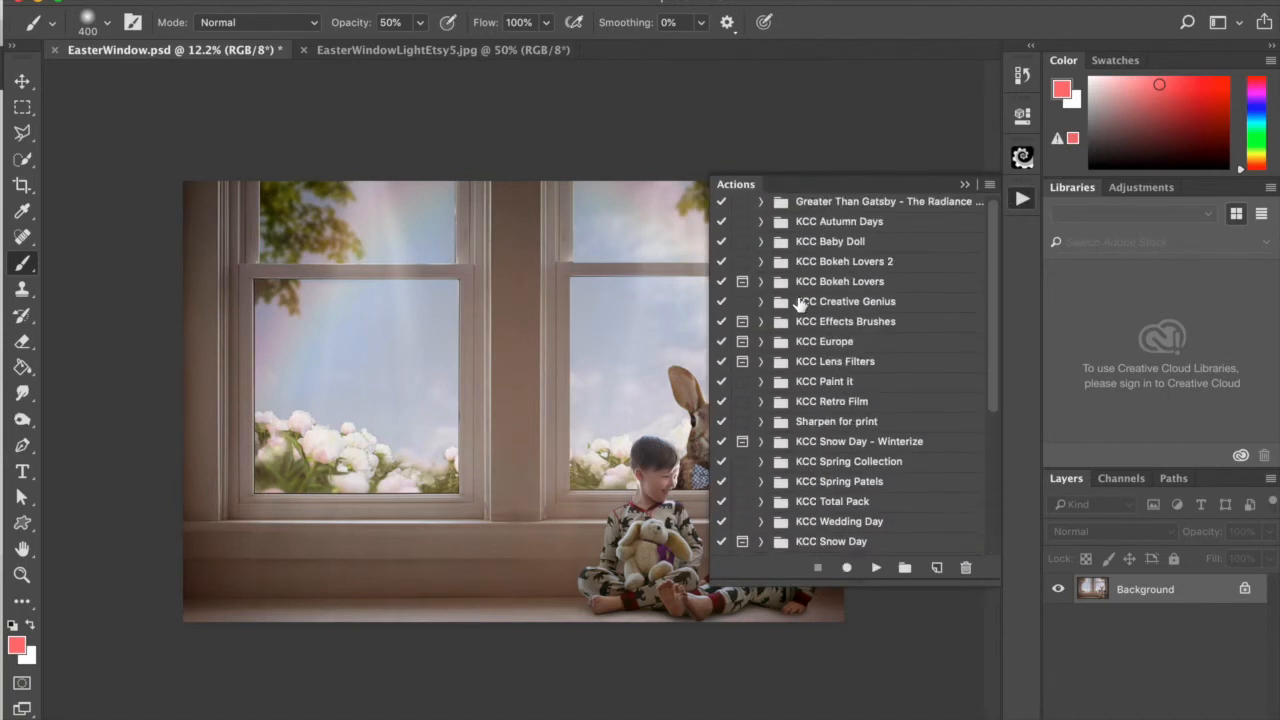
{"action": "left_click", "coordinate": [760, 205]}
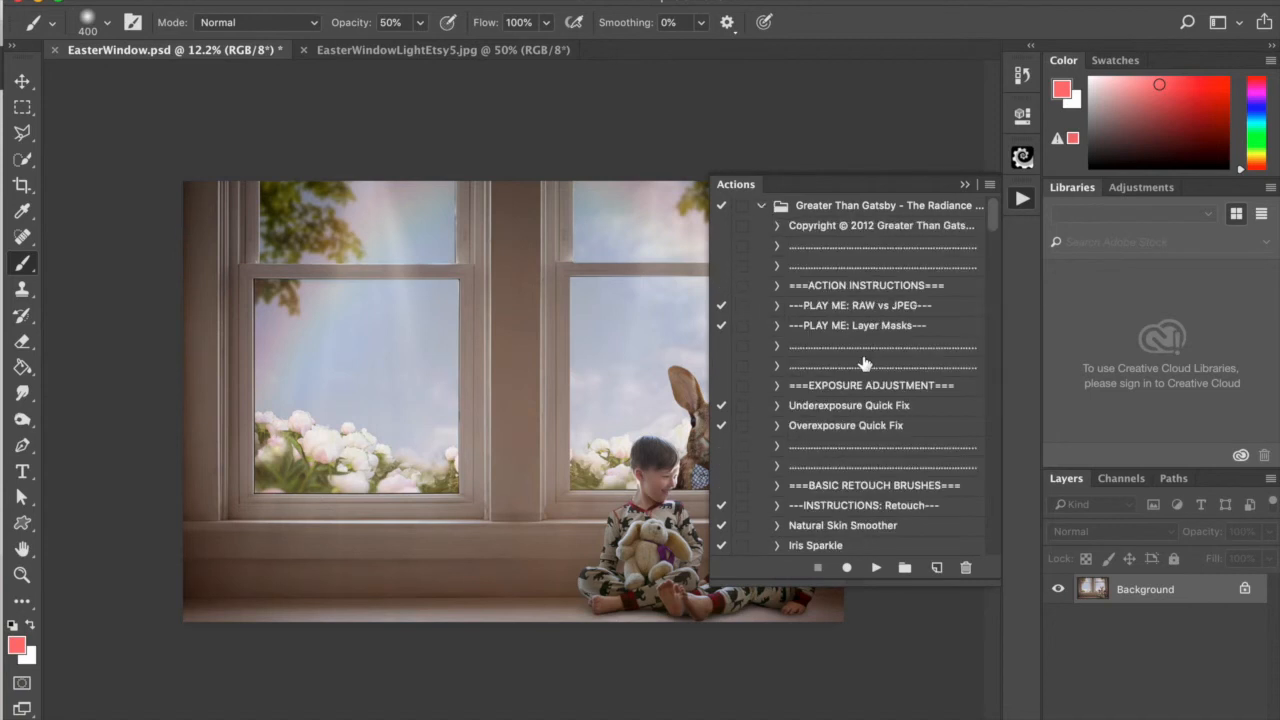
{"action": "left_click", "coordinate": [761, 206]}
{"action": "left_click", "coordinate": [760, 425]}
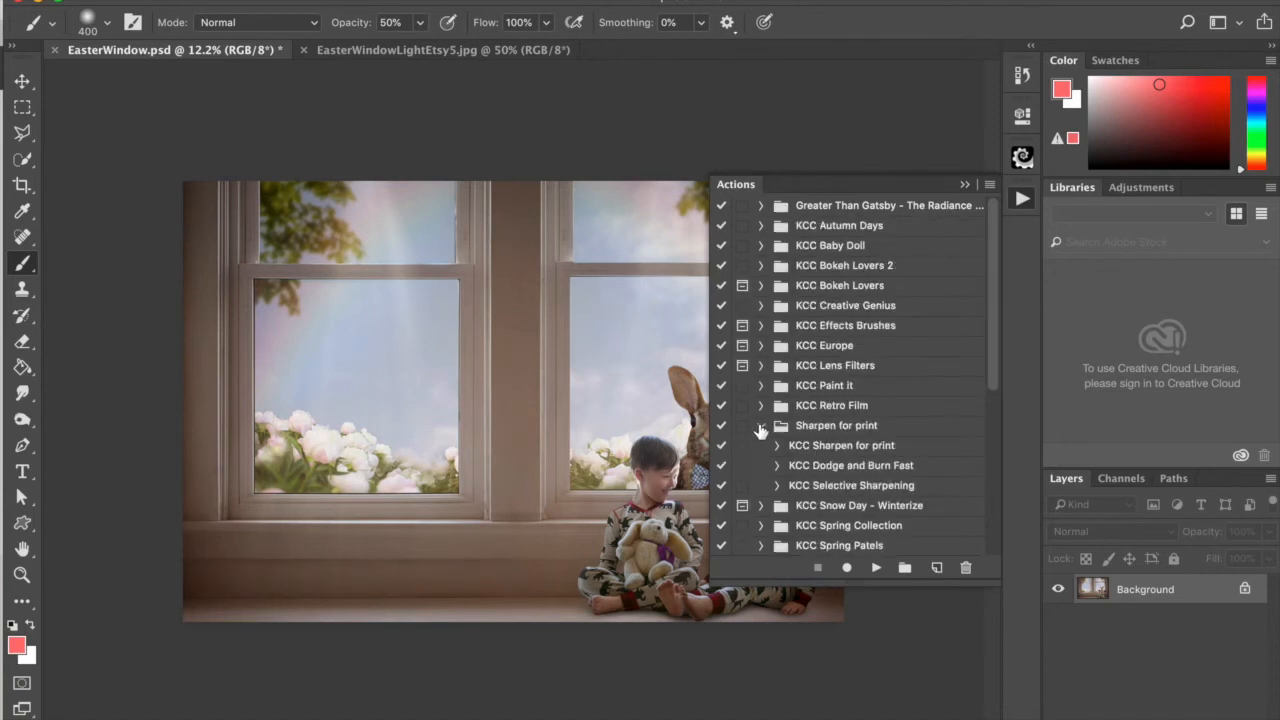
{"action": "left_click", "coordinate": [820, 486]}
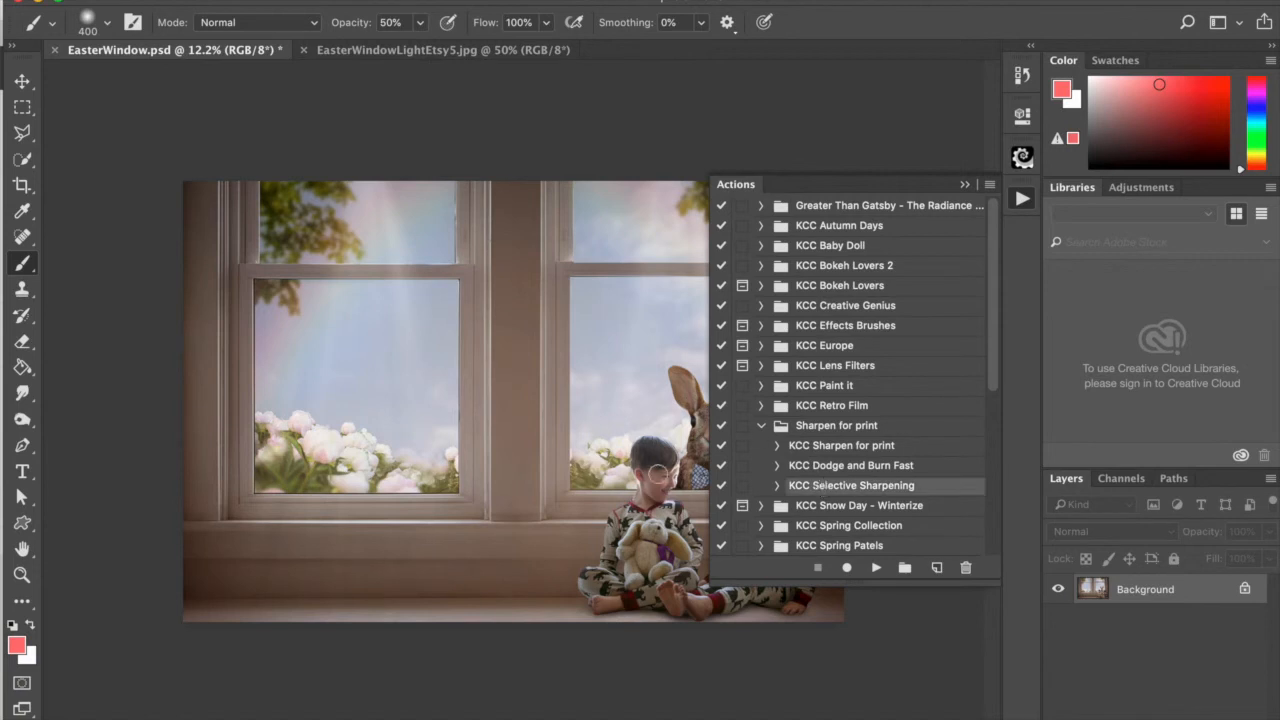
{"action": "left_click", "coordinate": [965, 184]}
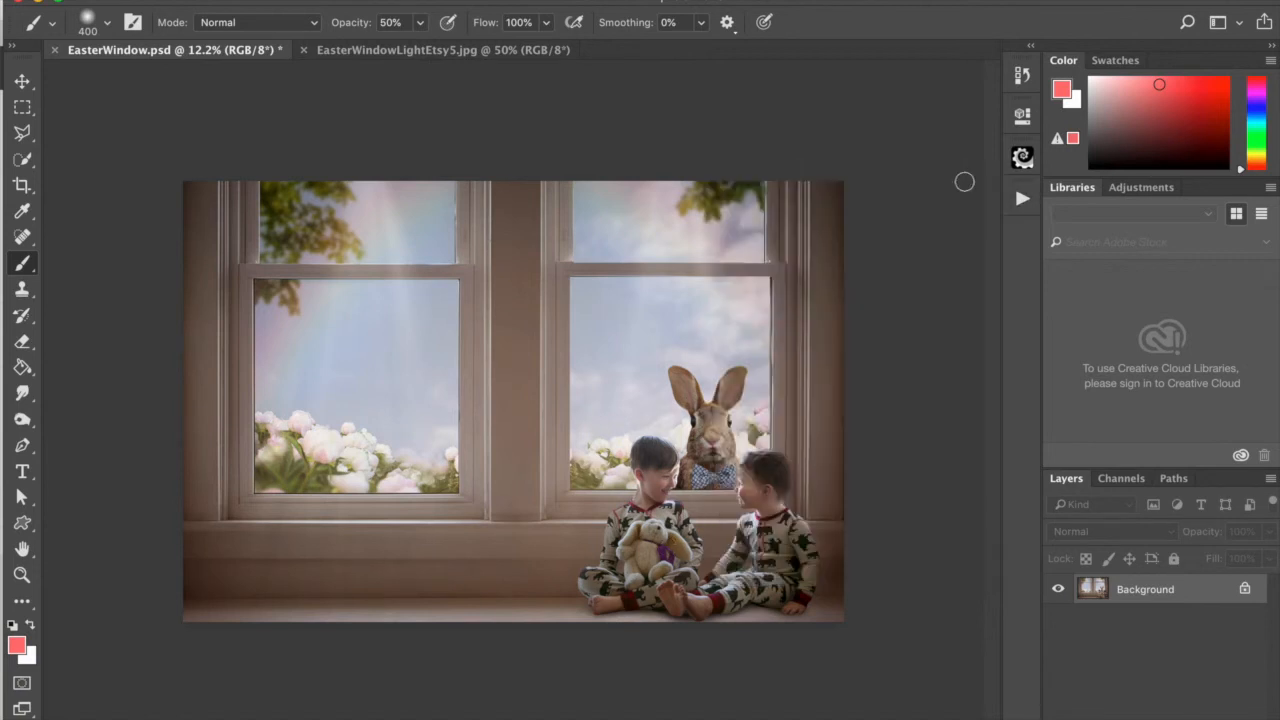